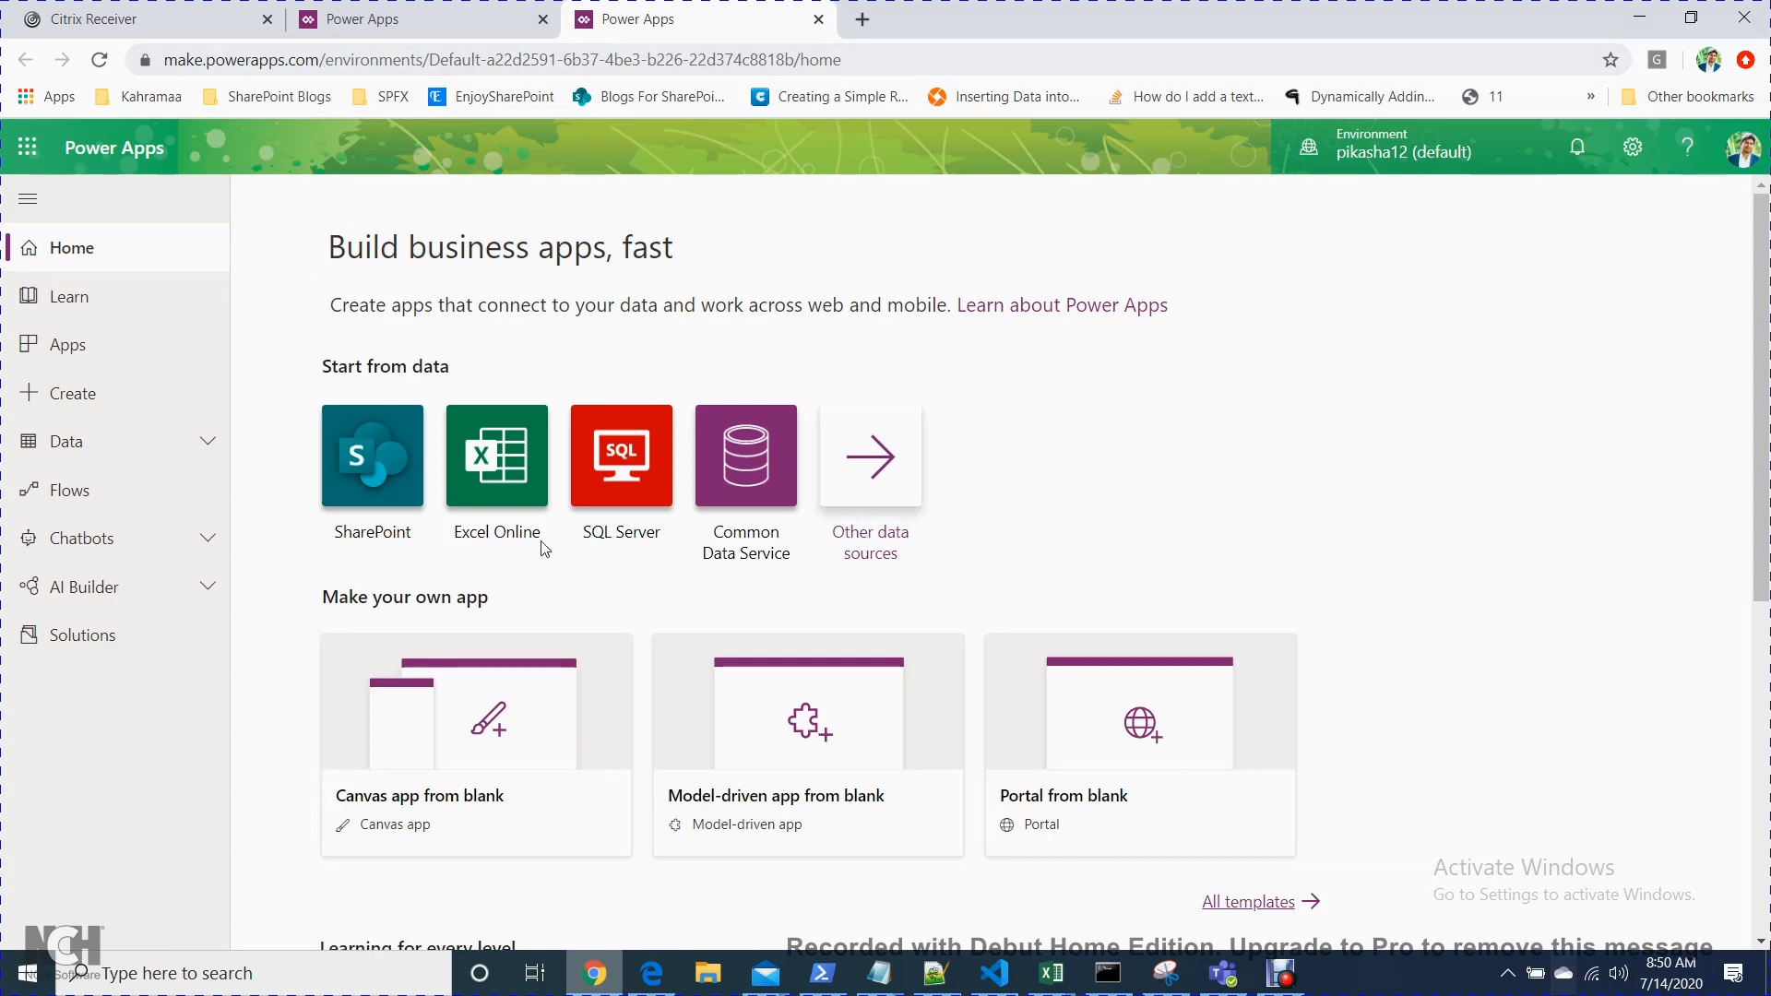
triple_click(331, 599)
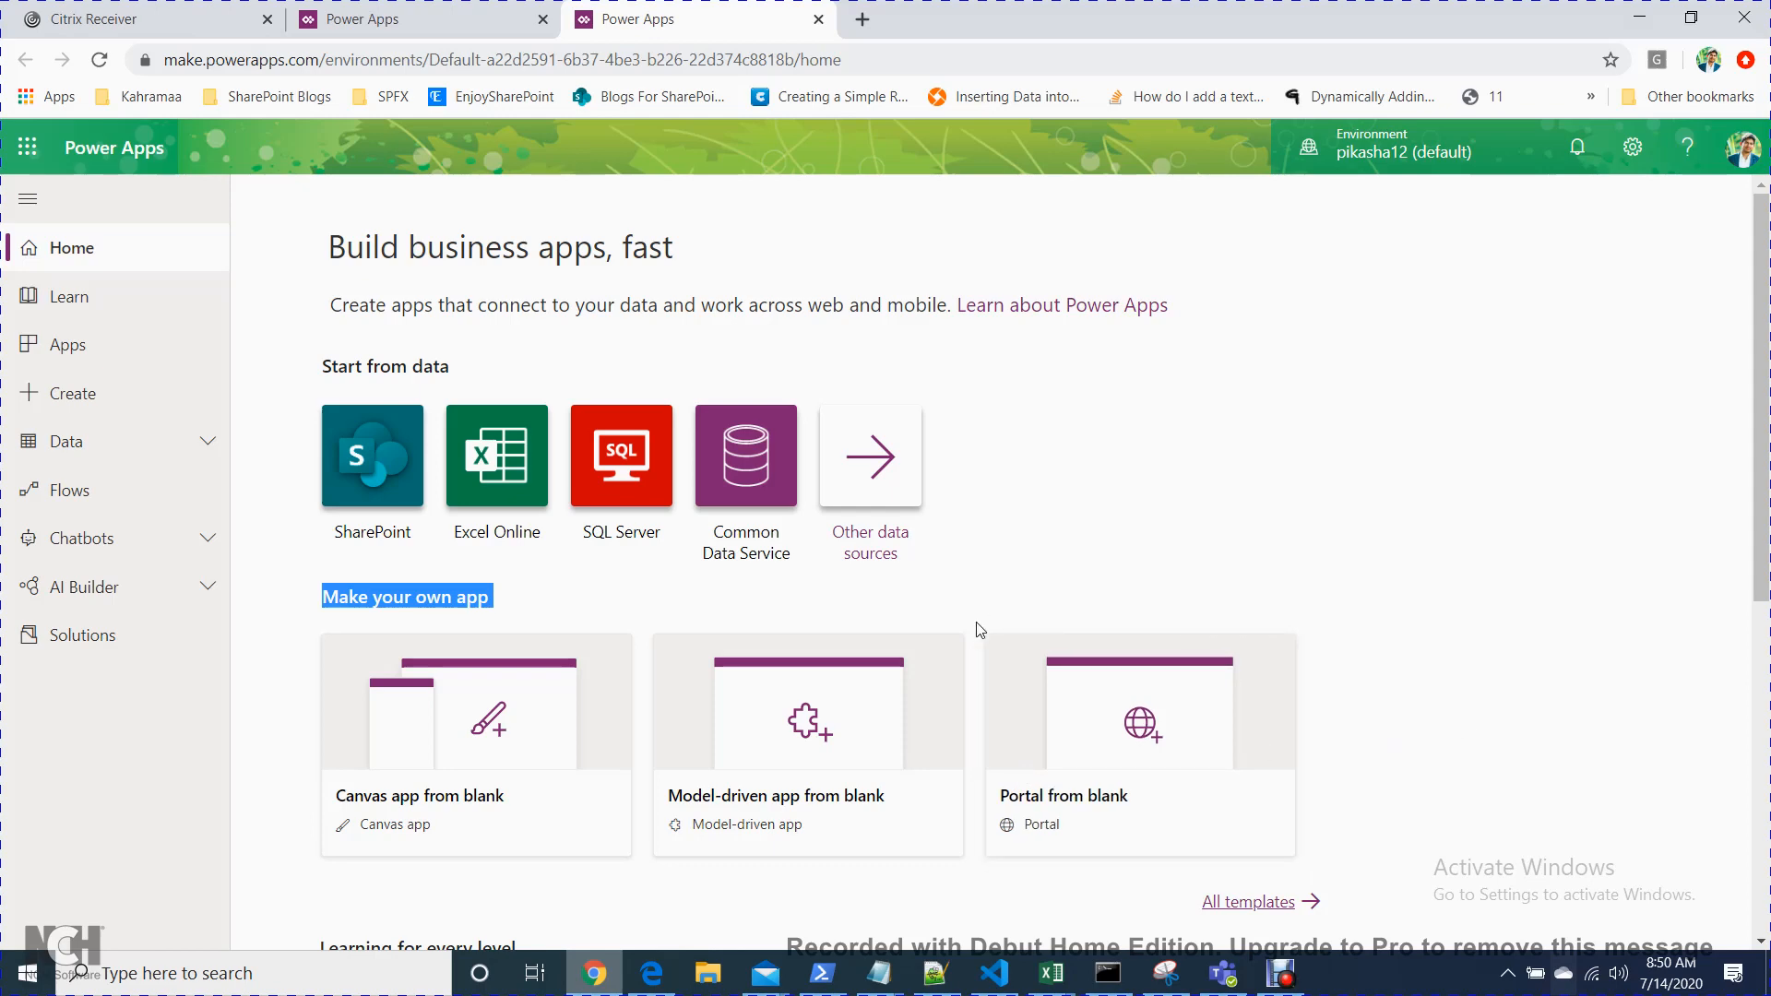
left_click(993, 533)
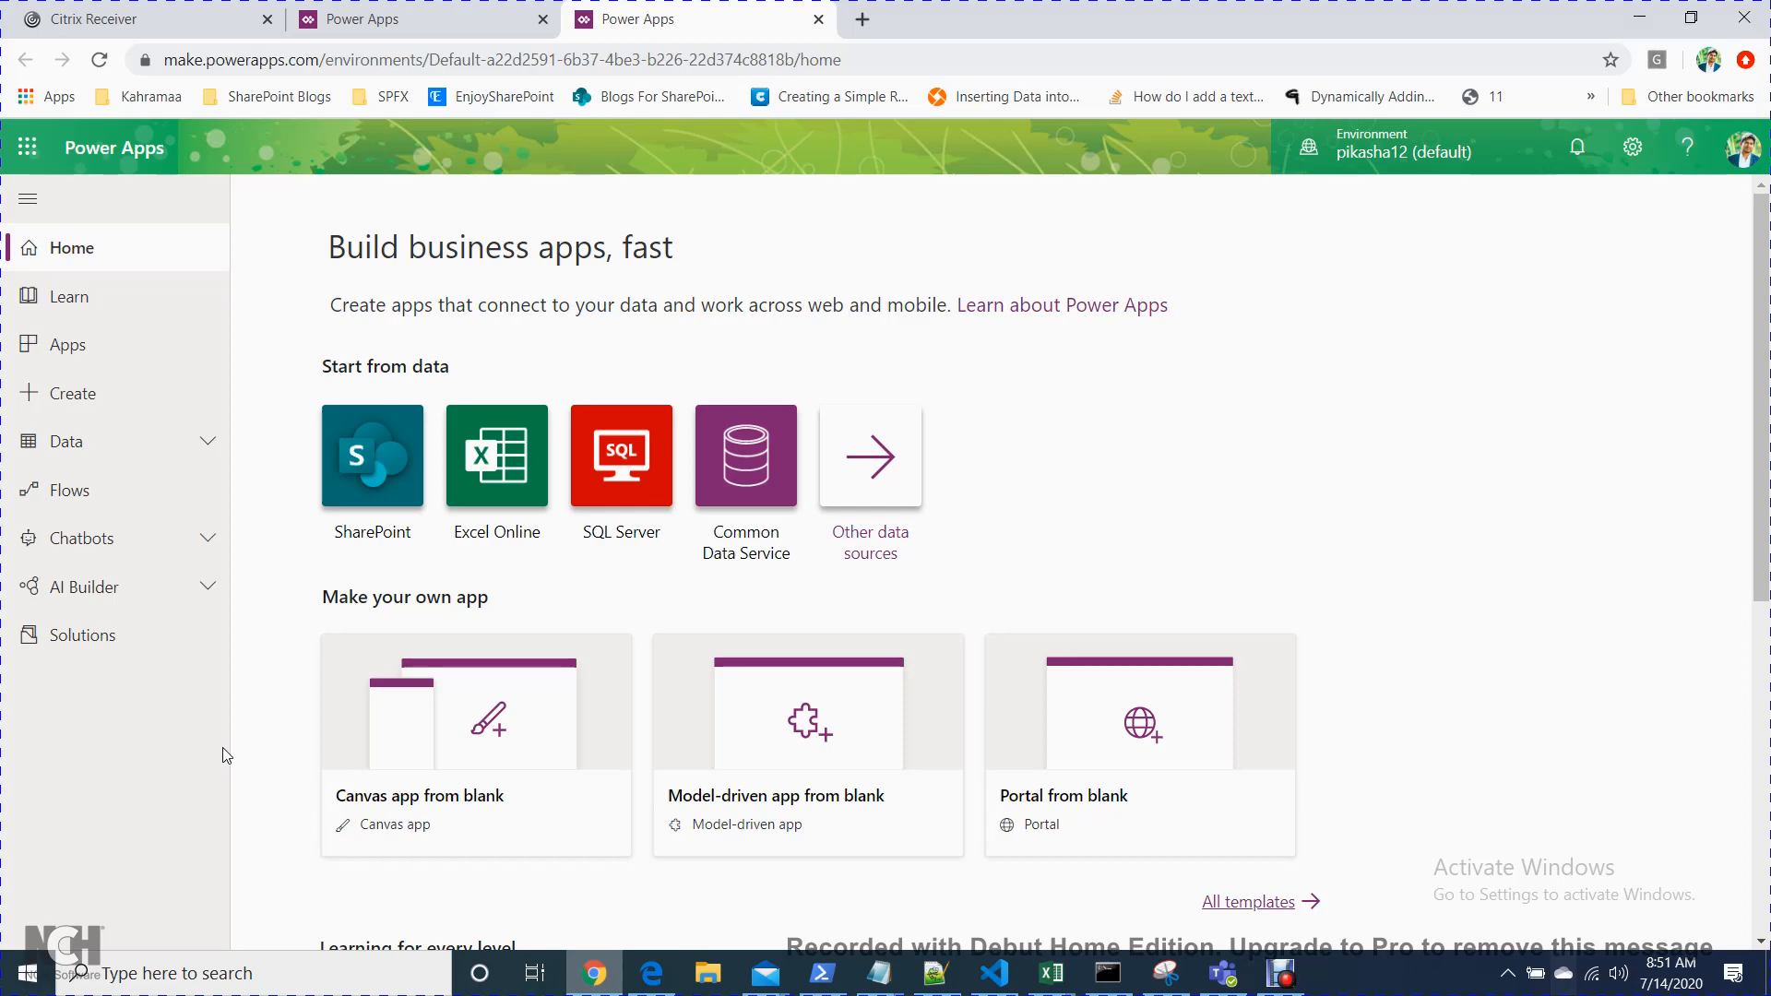
- Examine the form for creating a portal from blank, including its notice and name field, and cancel it
left_click(1126, 688)
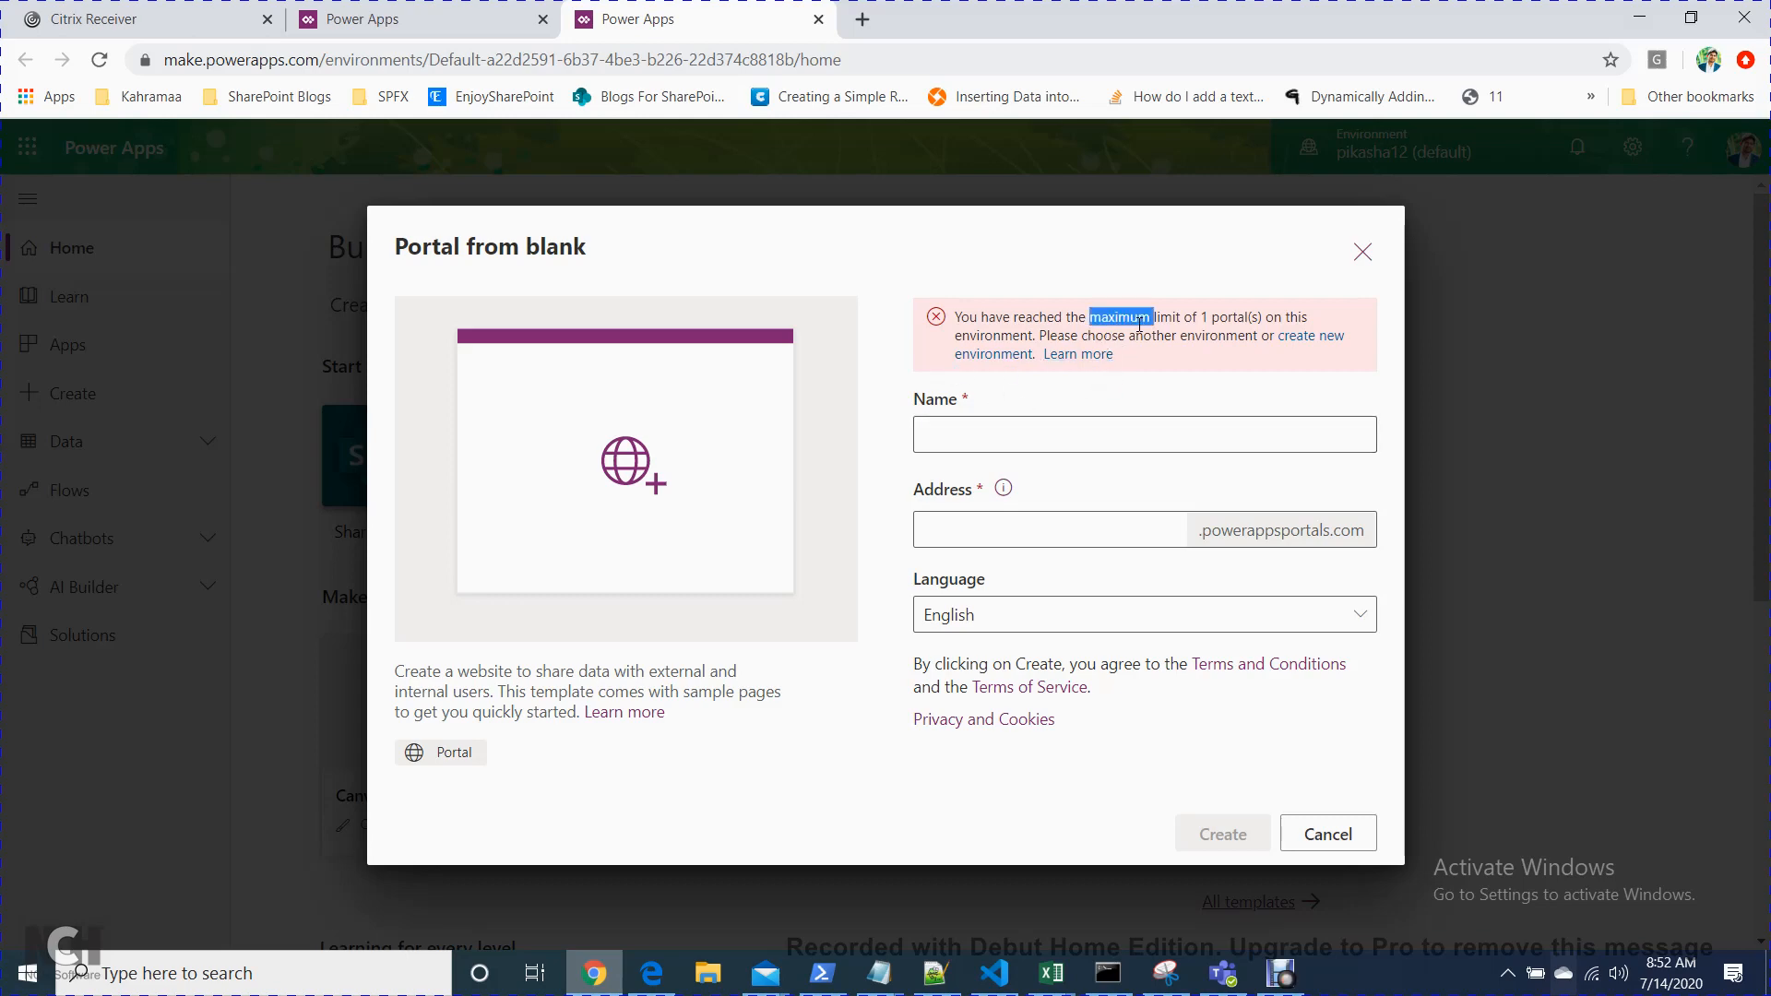
triple_click(1125, 319)
double_click(1137, 320)
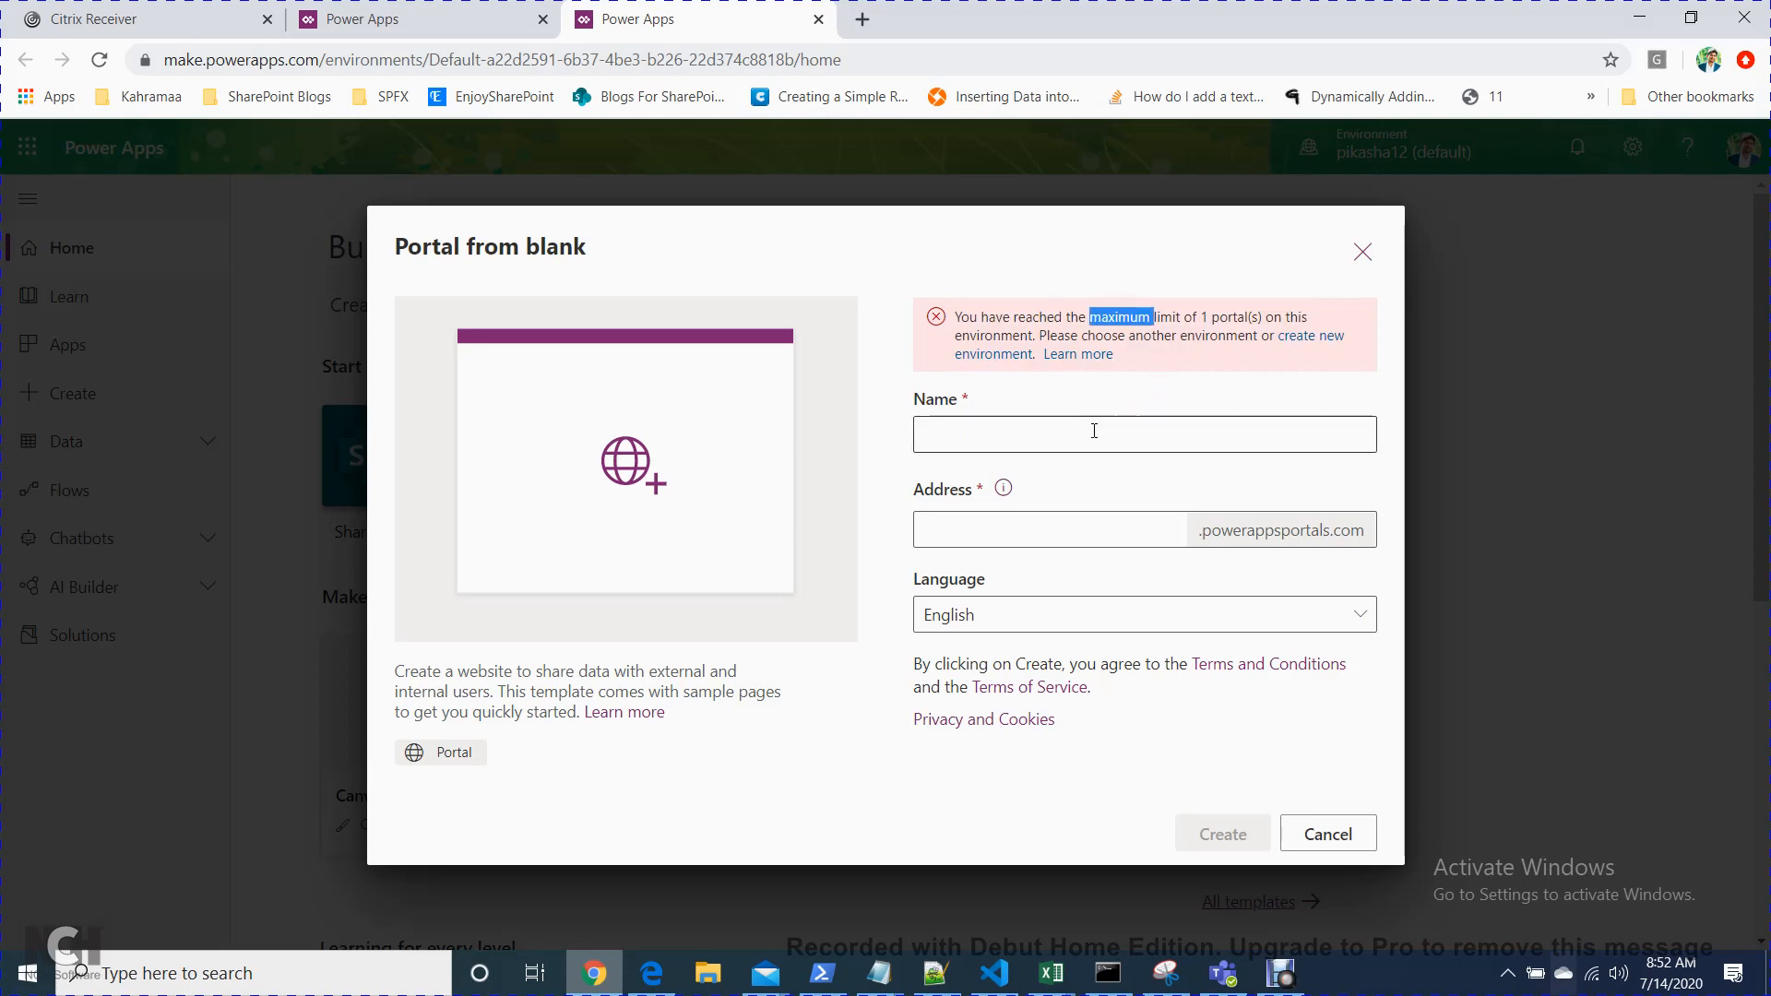
left_click(1091, 430)
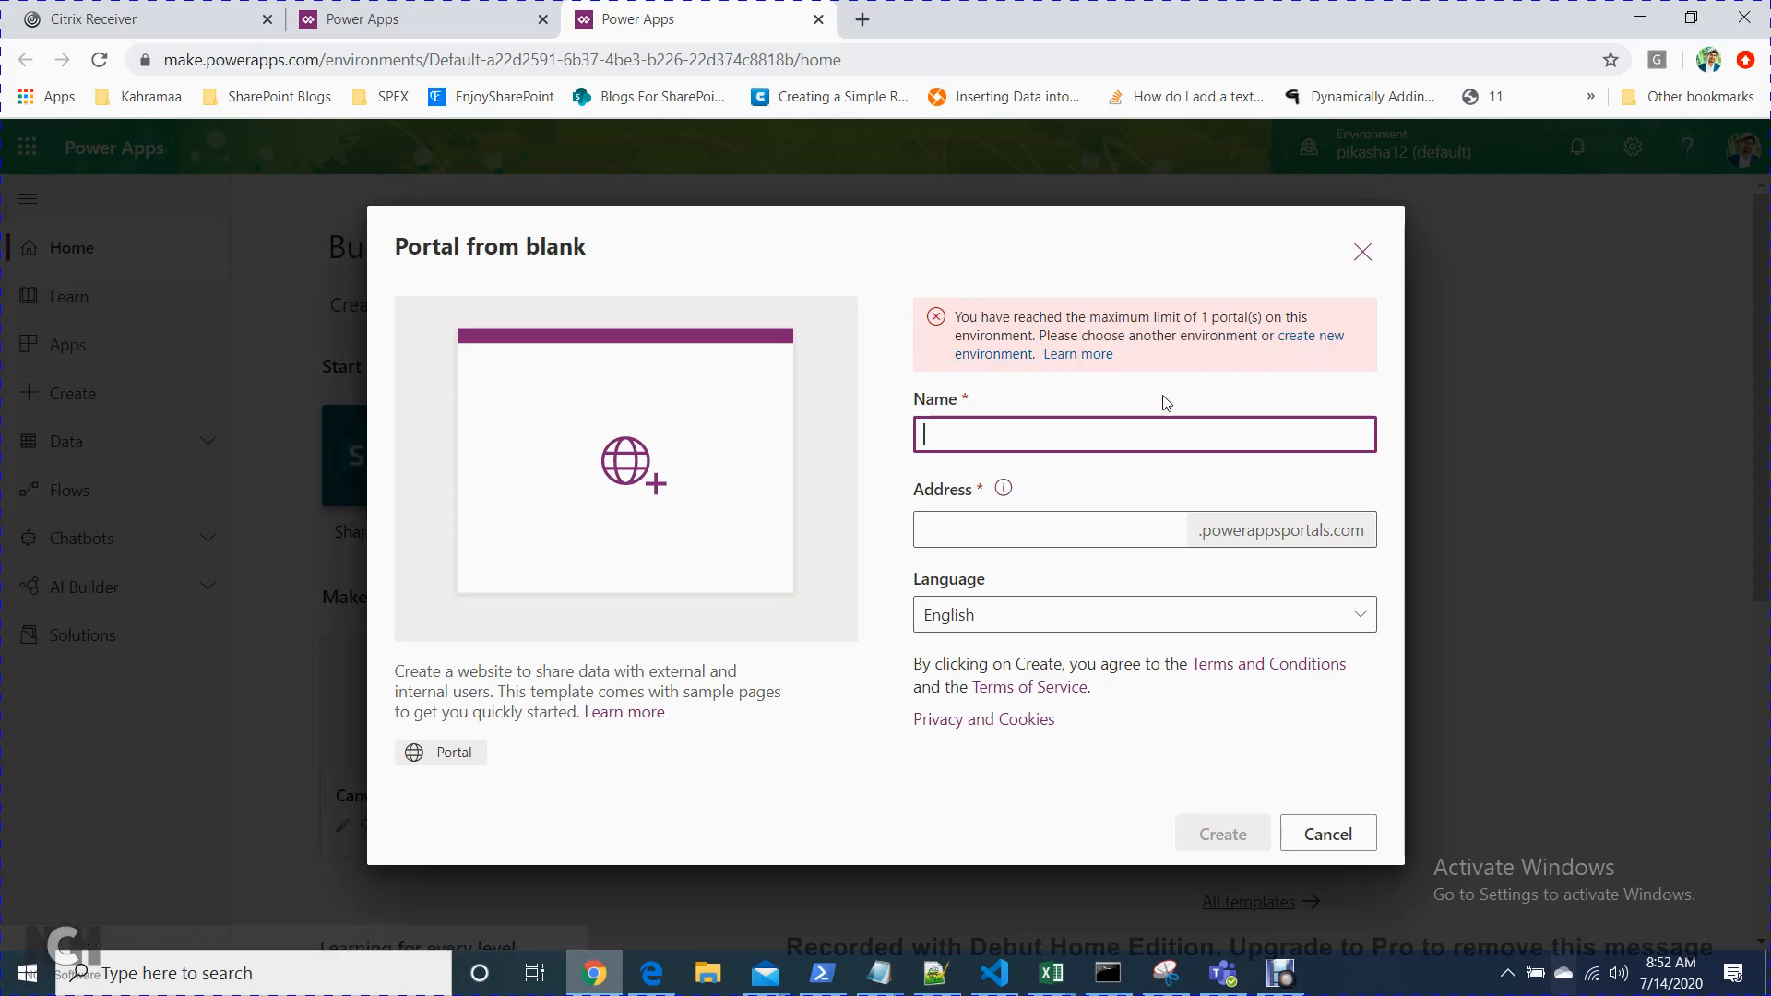
left_click(1310, 858)
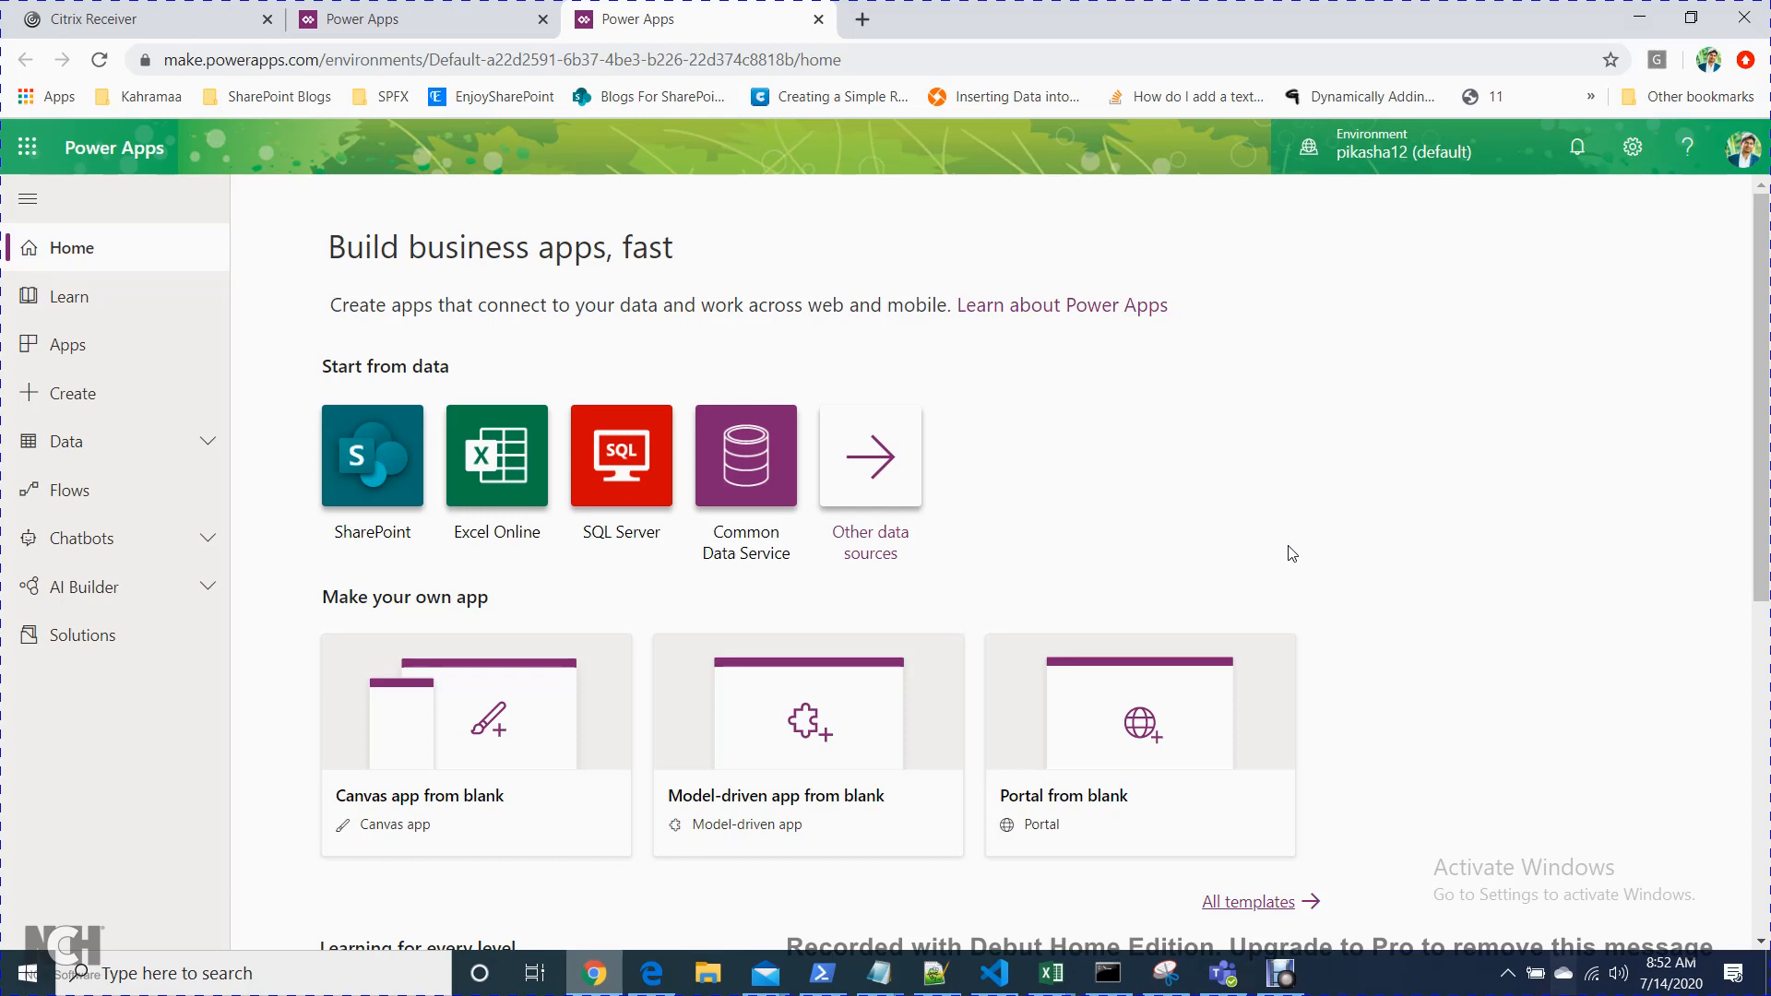
- List the environment's apps and read the trial notice for the existing portal app
left_click(97, 364)
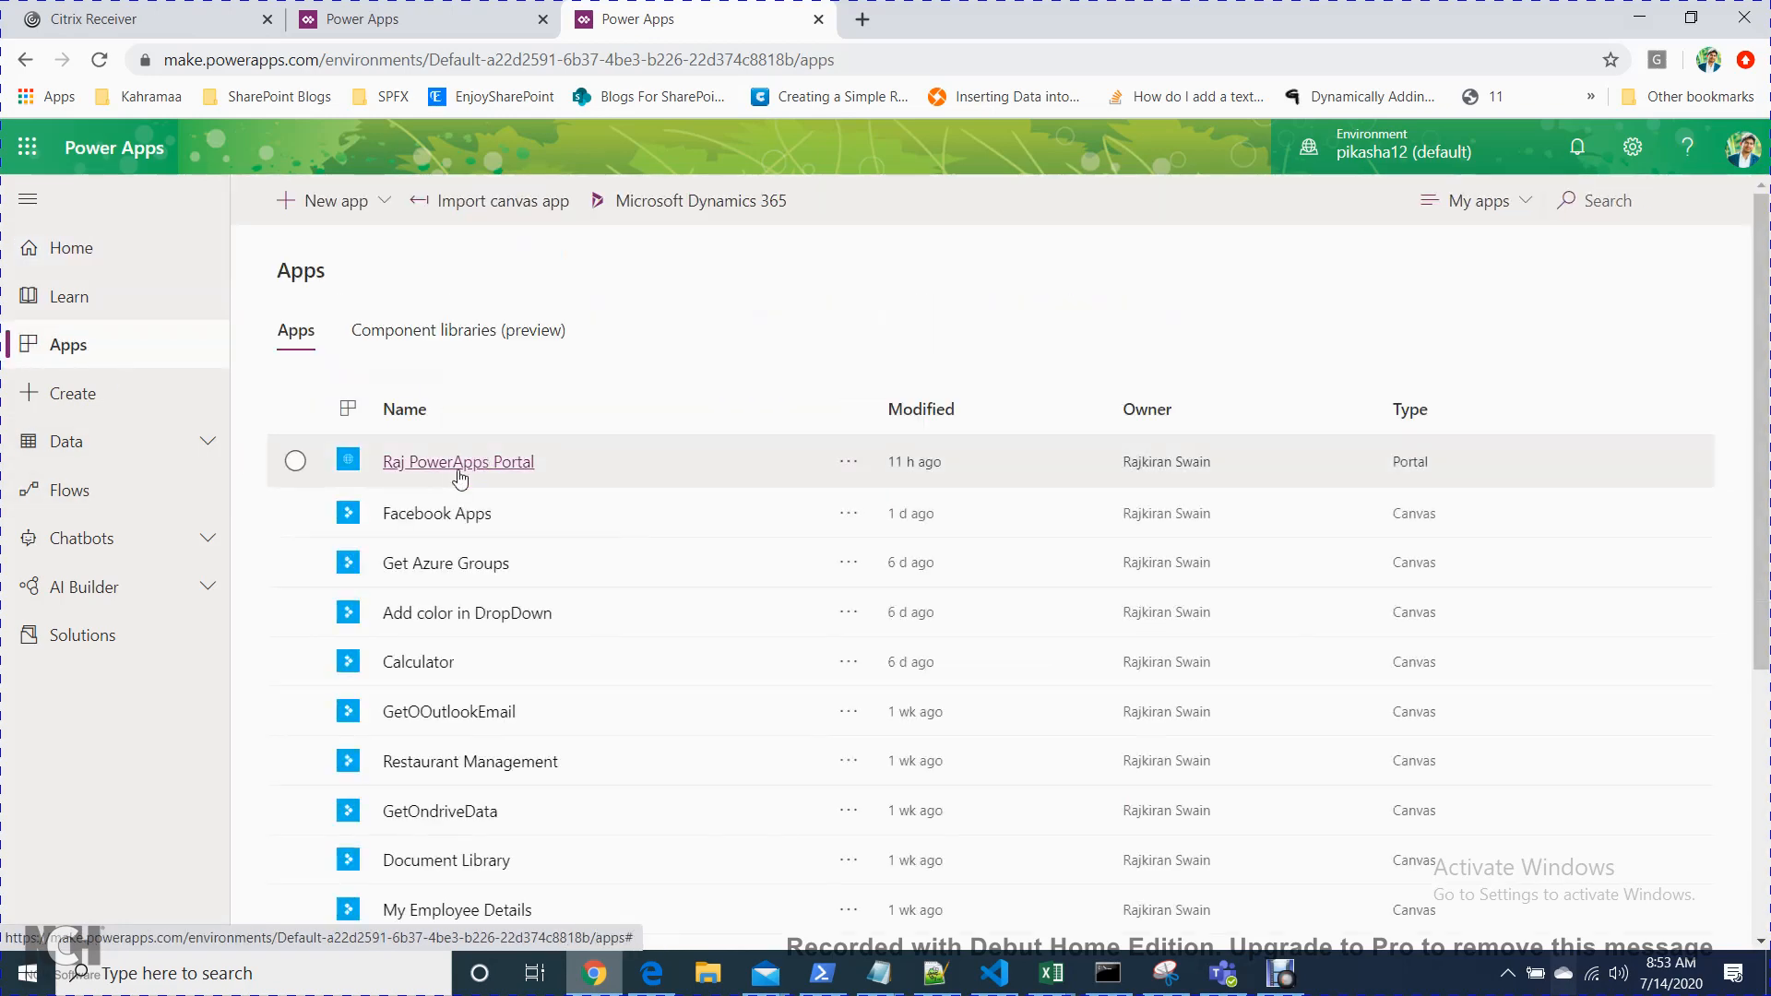
left_click(296, 460)
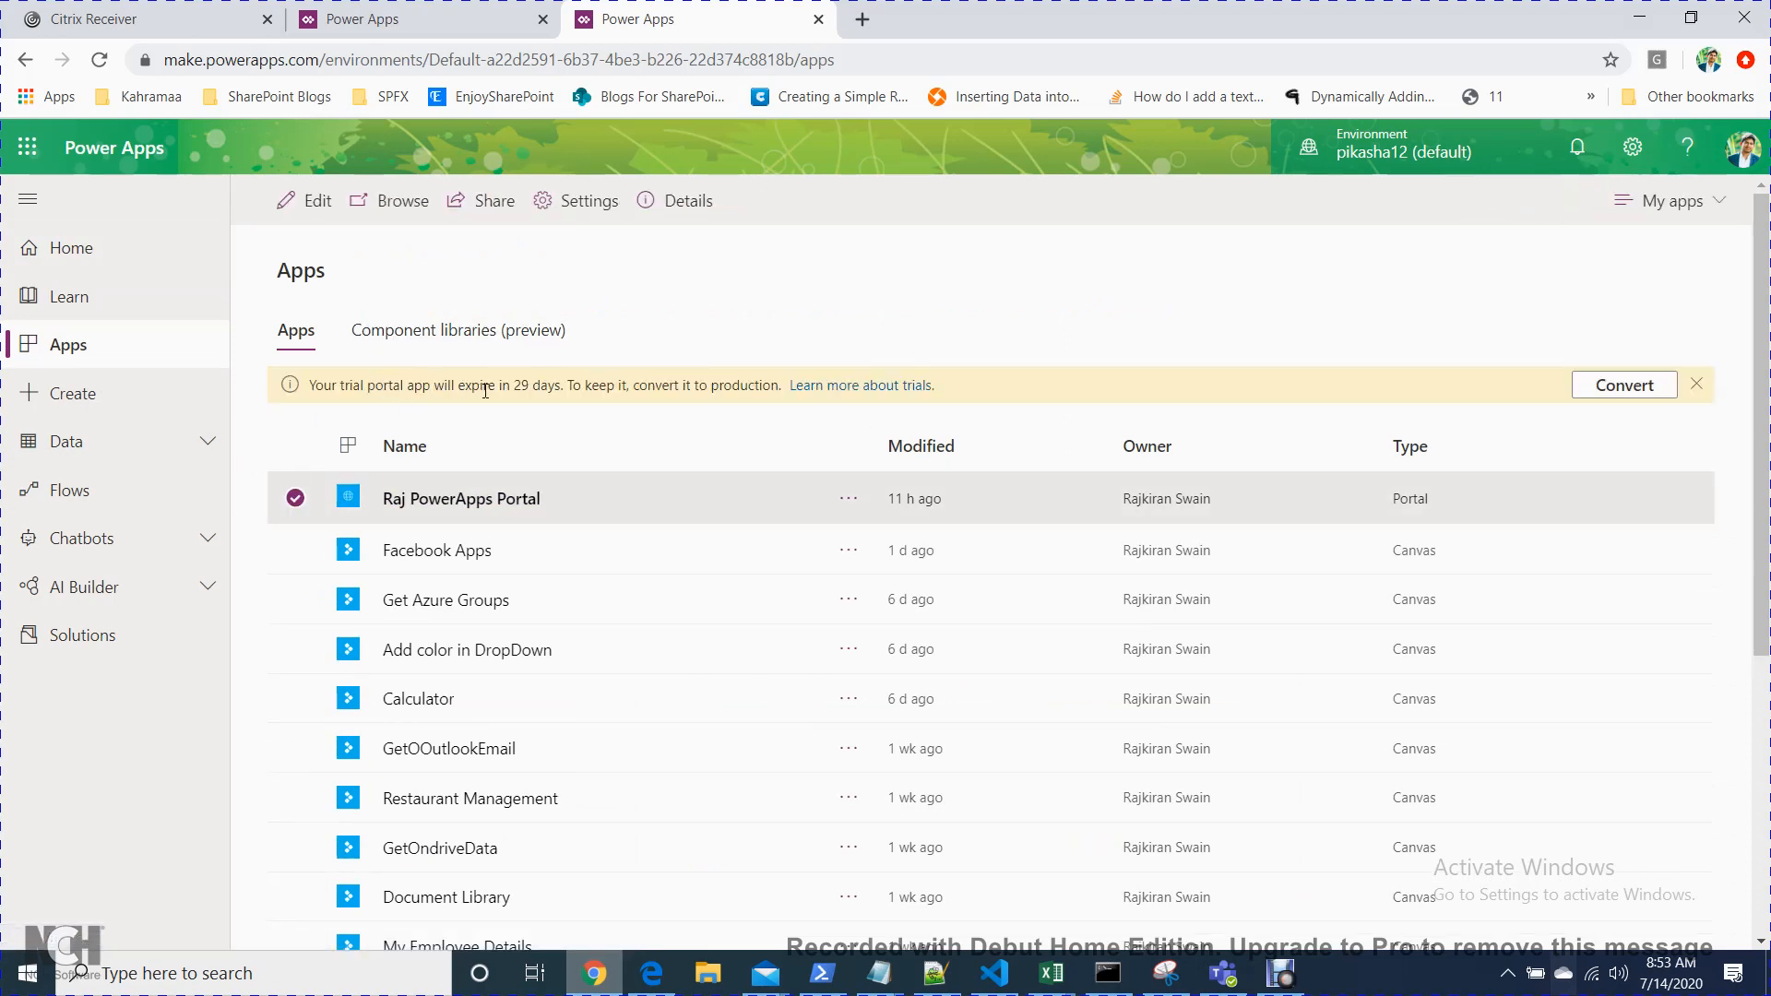
triple_click(569, 390)
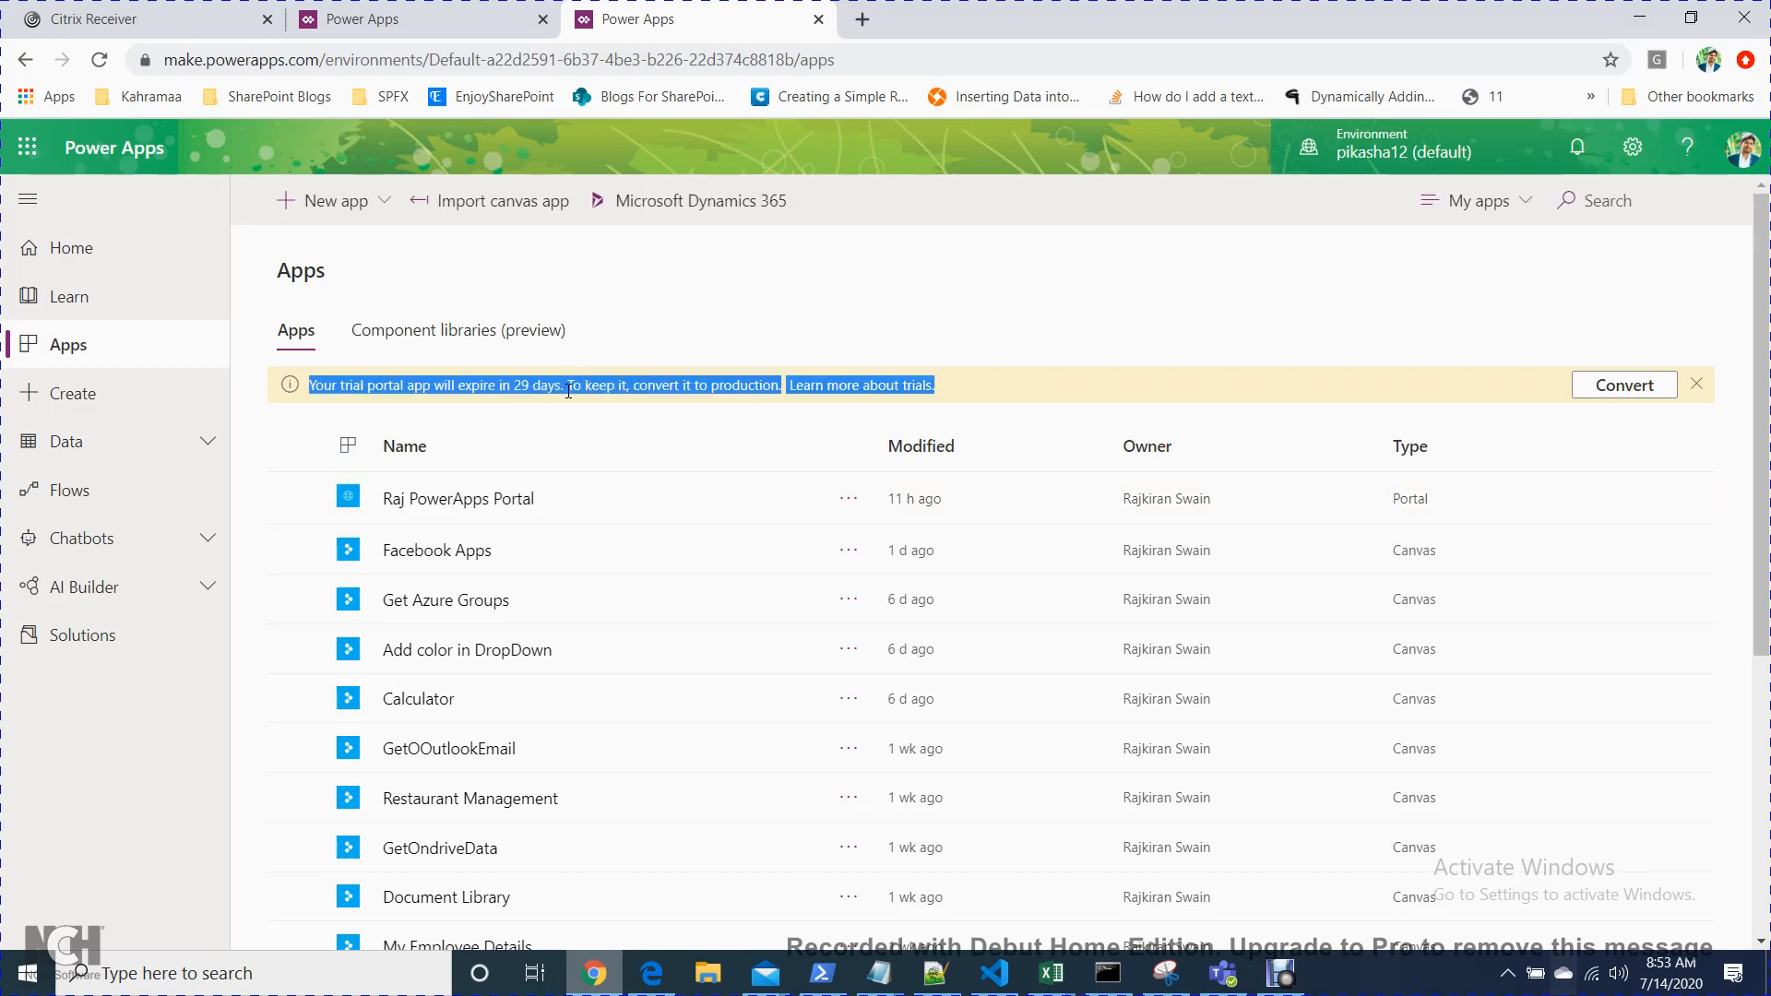
double_click(569, 390)
triple_click(499, 386)
left_click(351, 505)
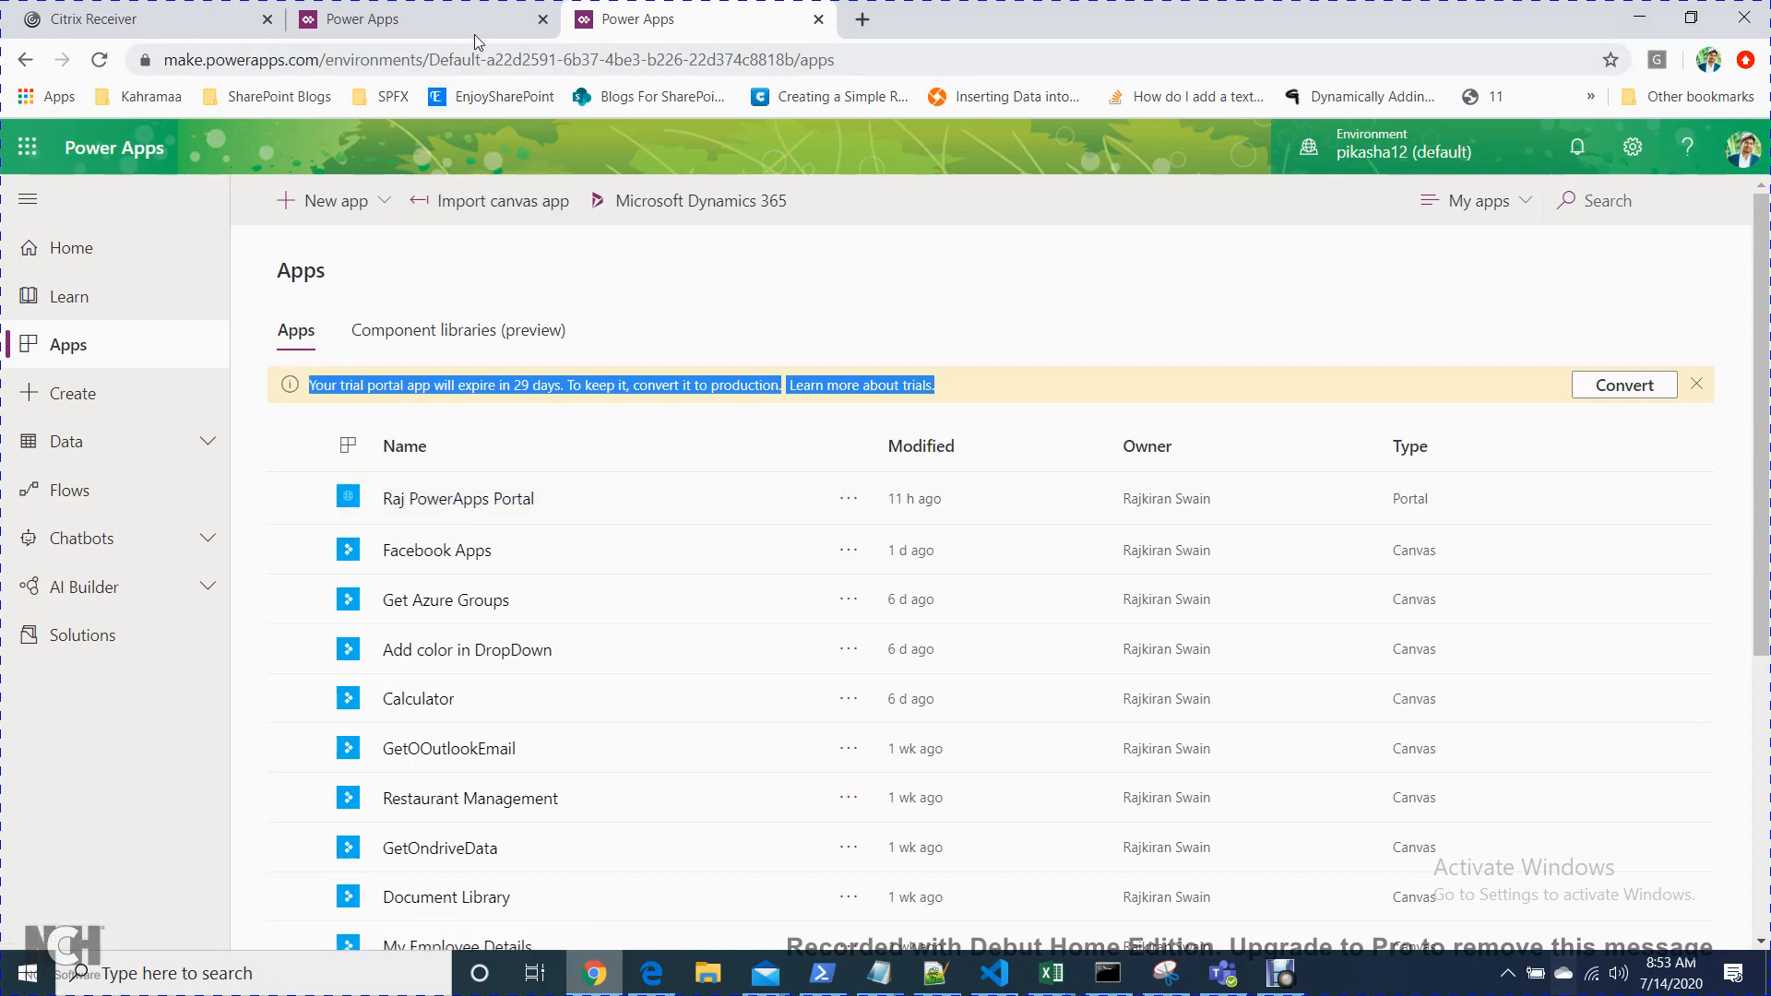
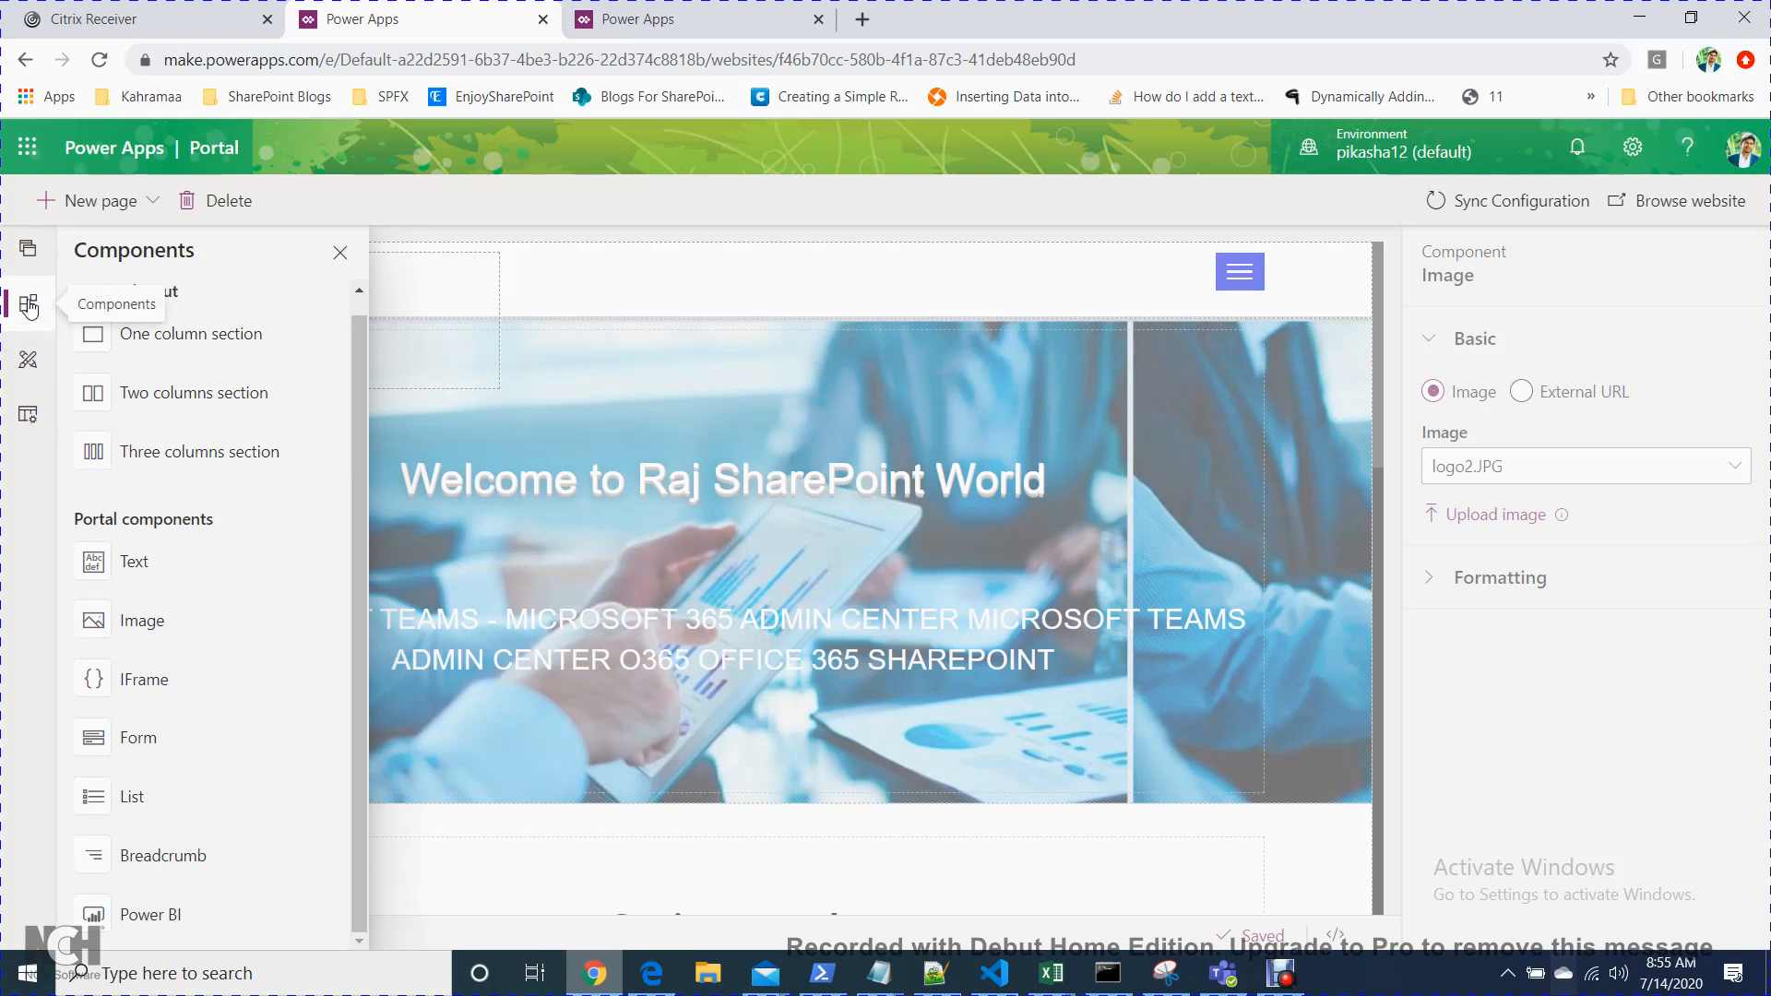
- Examine the code of the portal's theme files bootstrap.min.css and theme.css
left_click(27, 365)
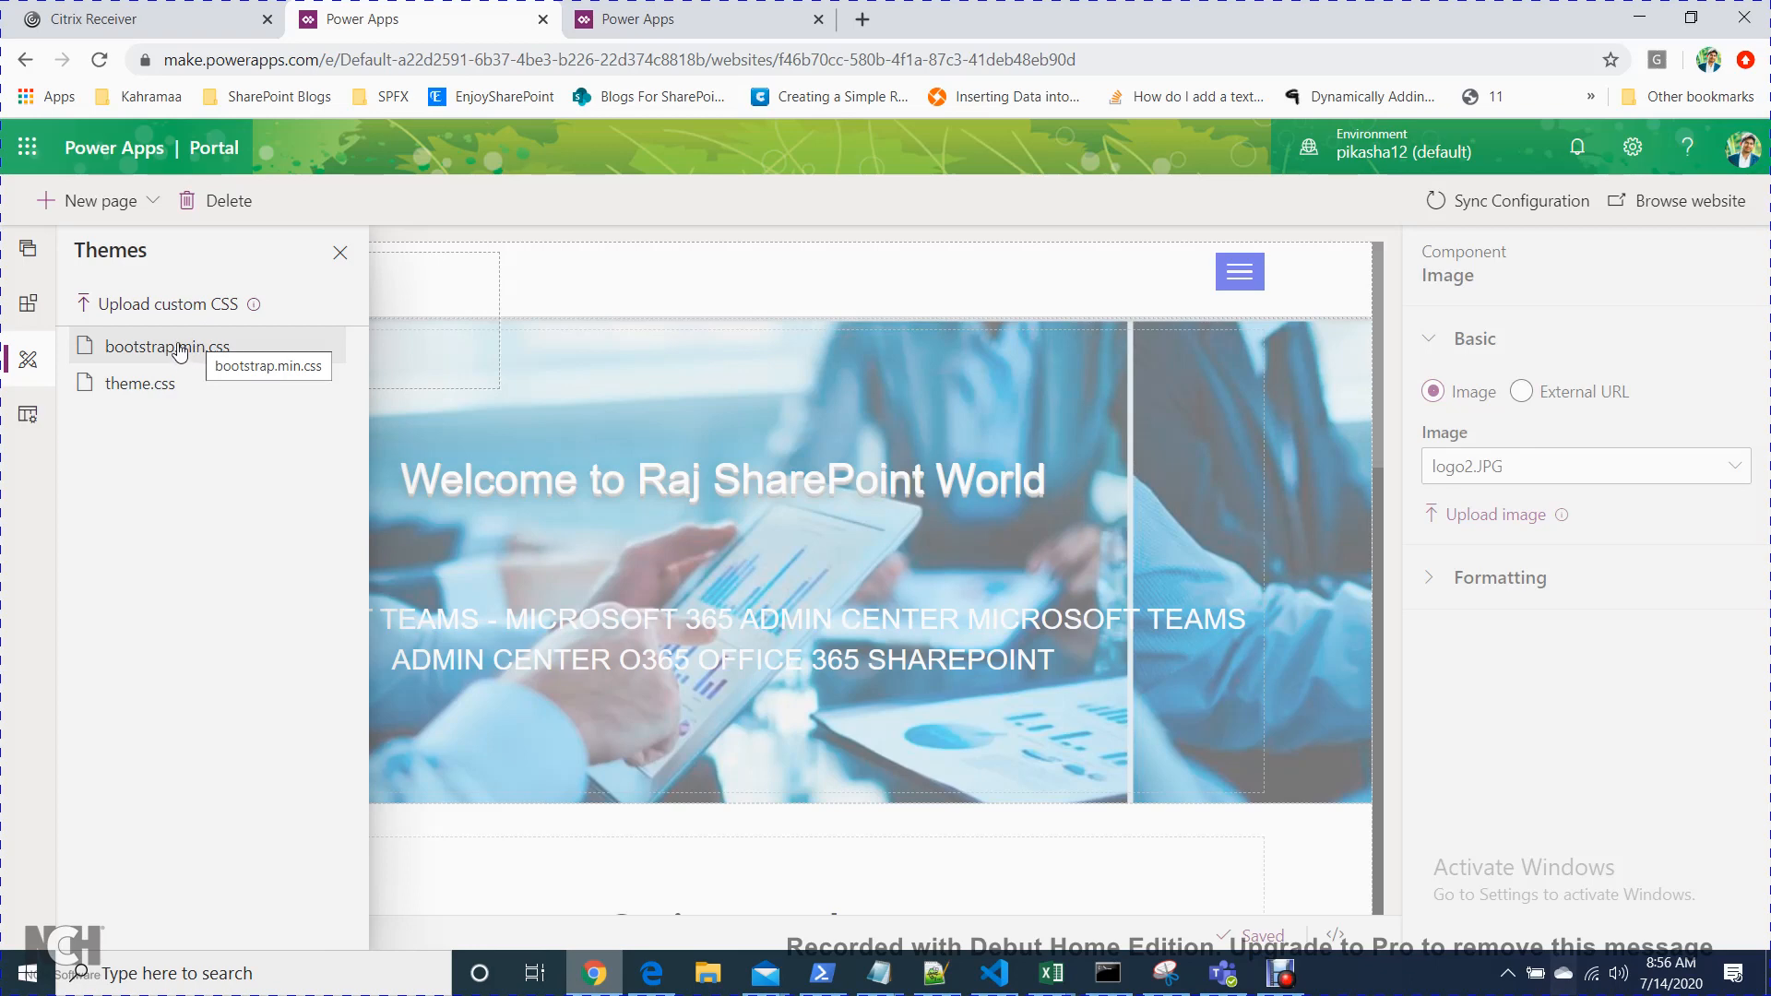
left_click(180, 350)
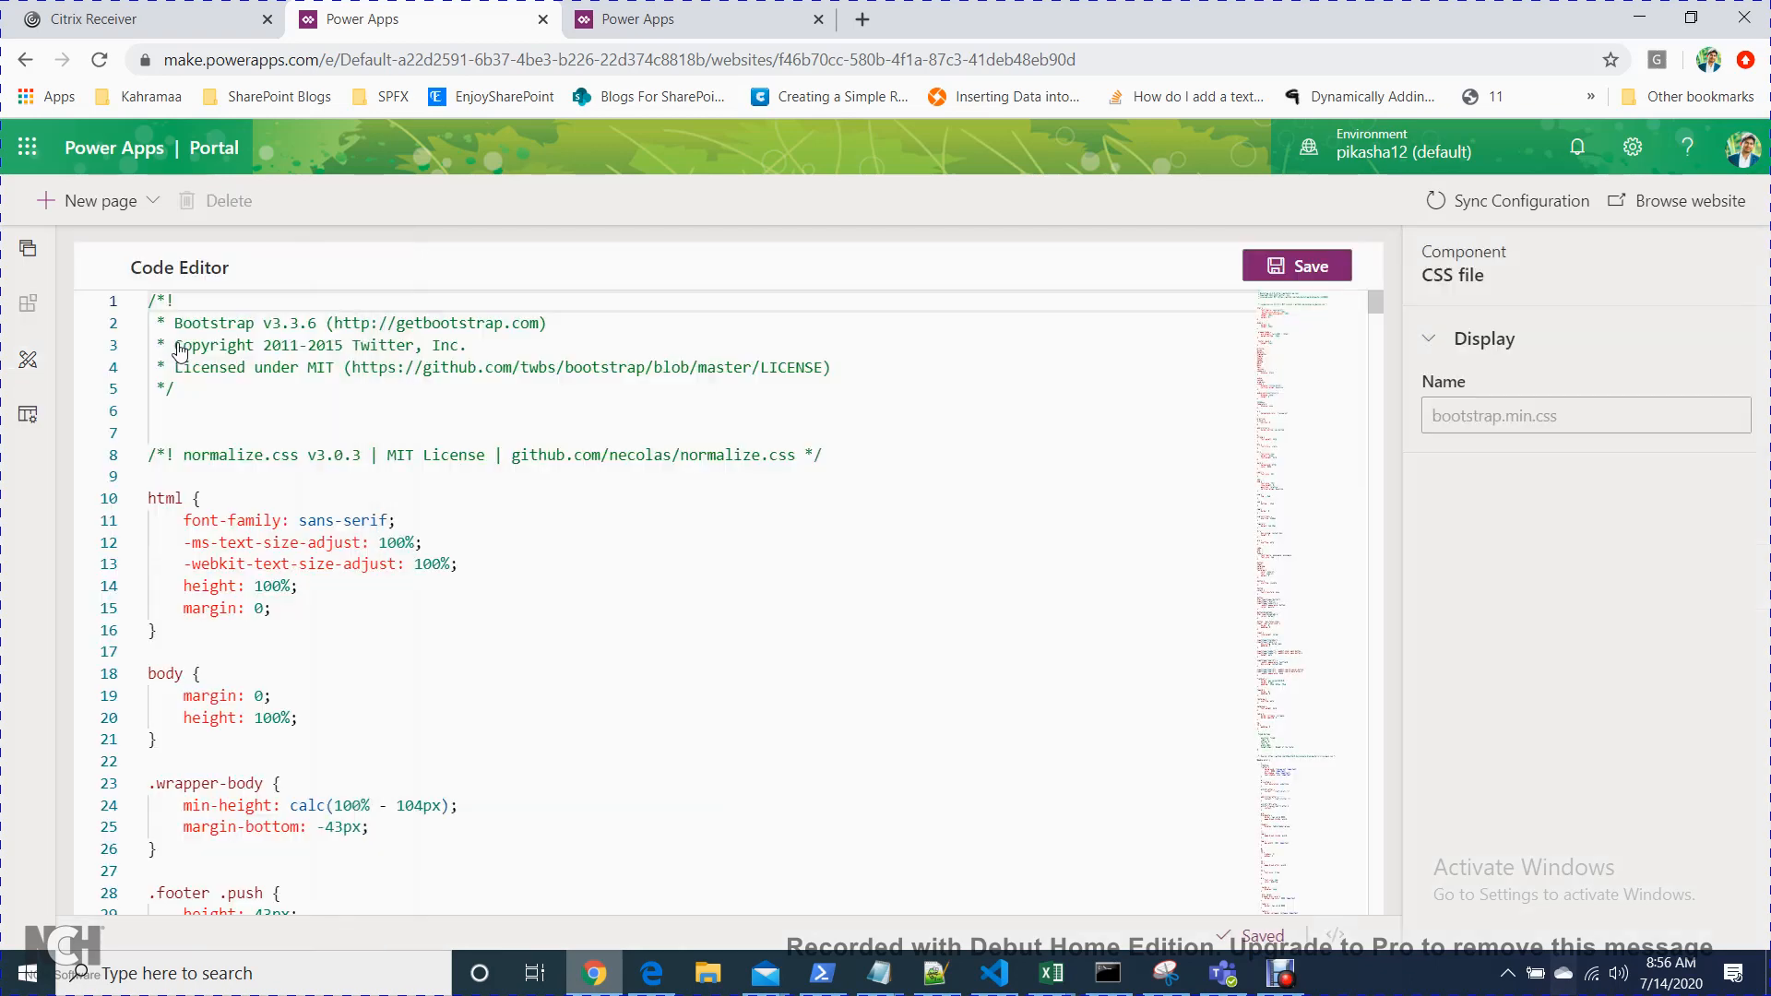
left_click(893, 400)
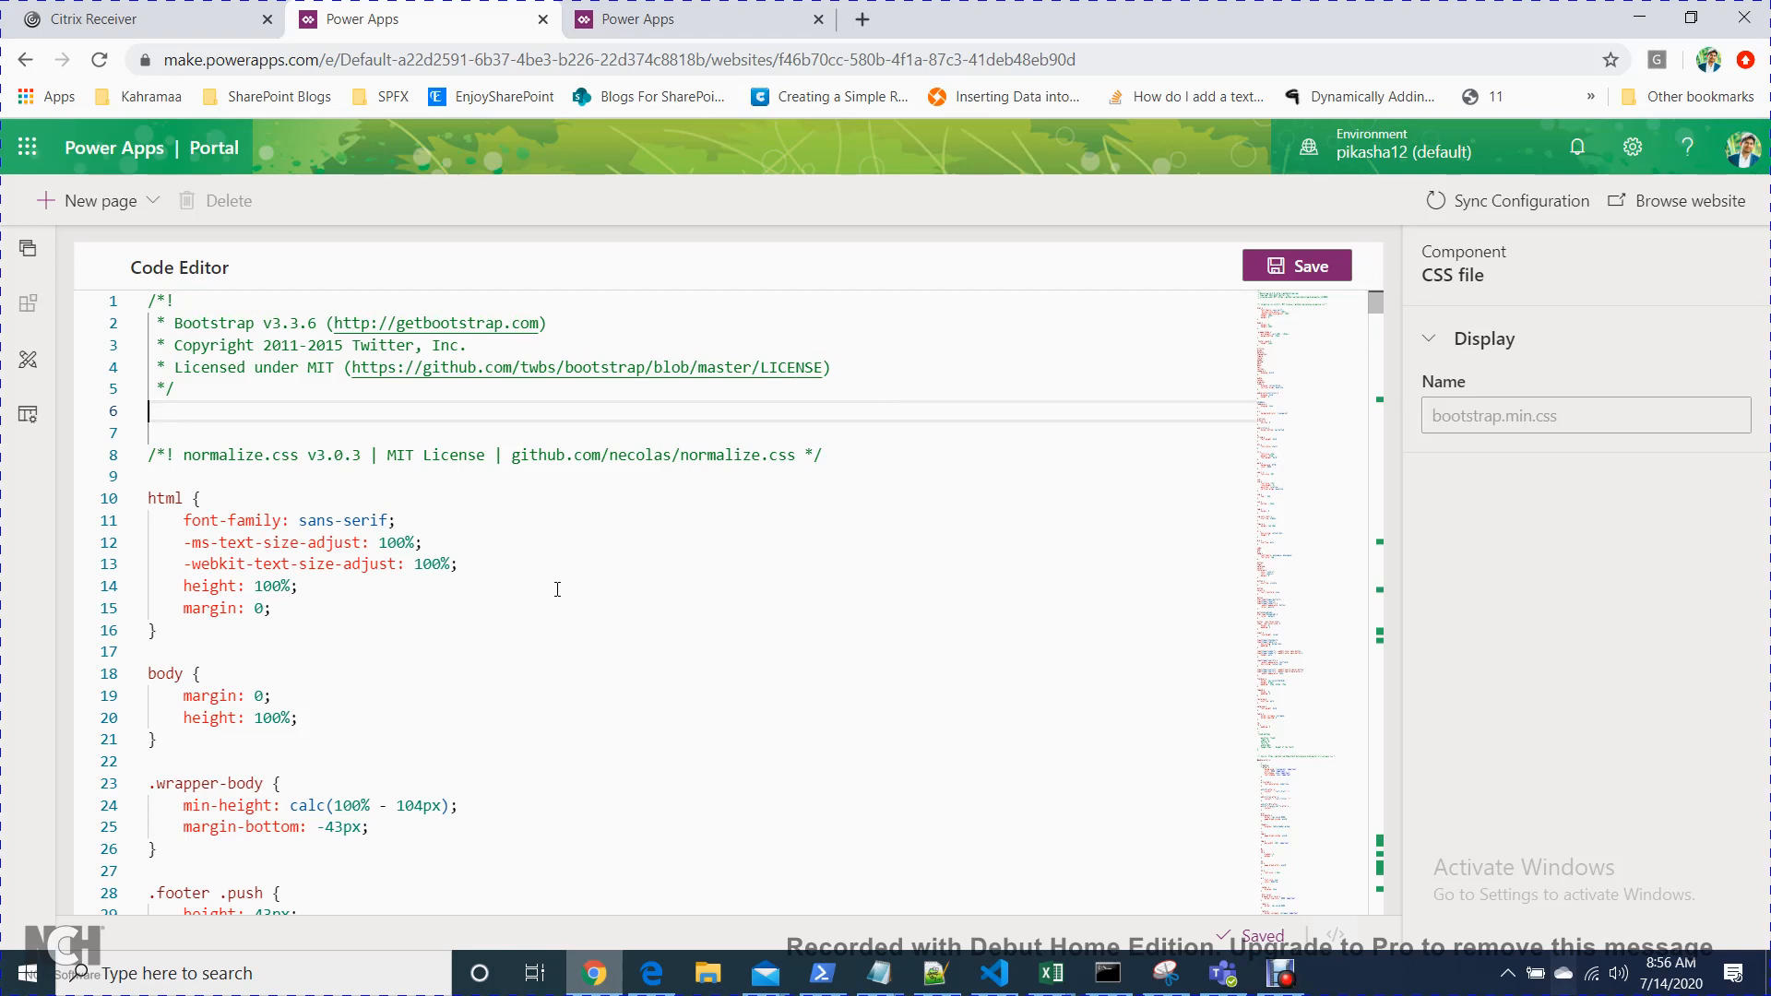
left_click(27, 359)
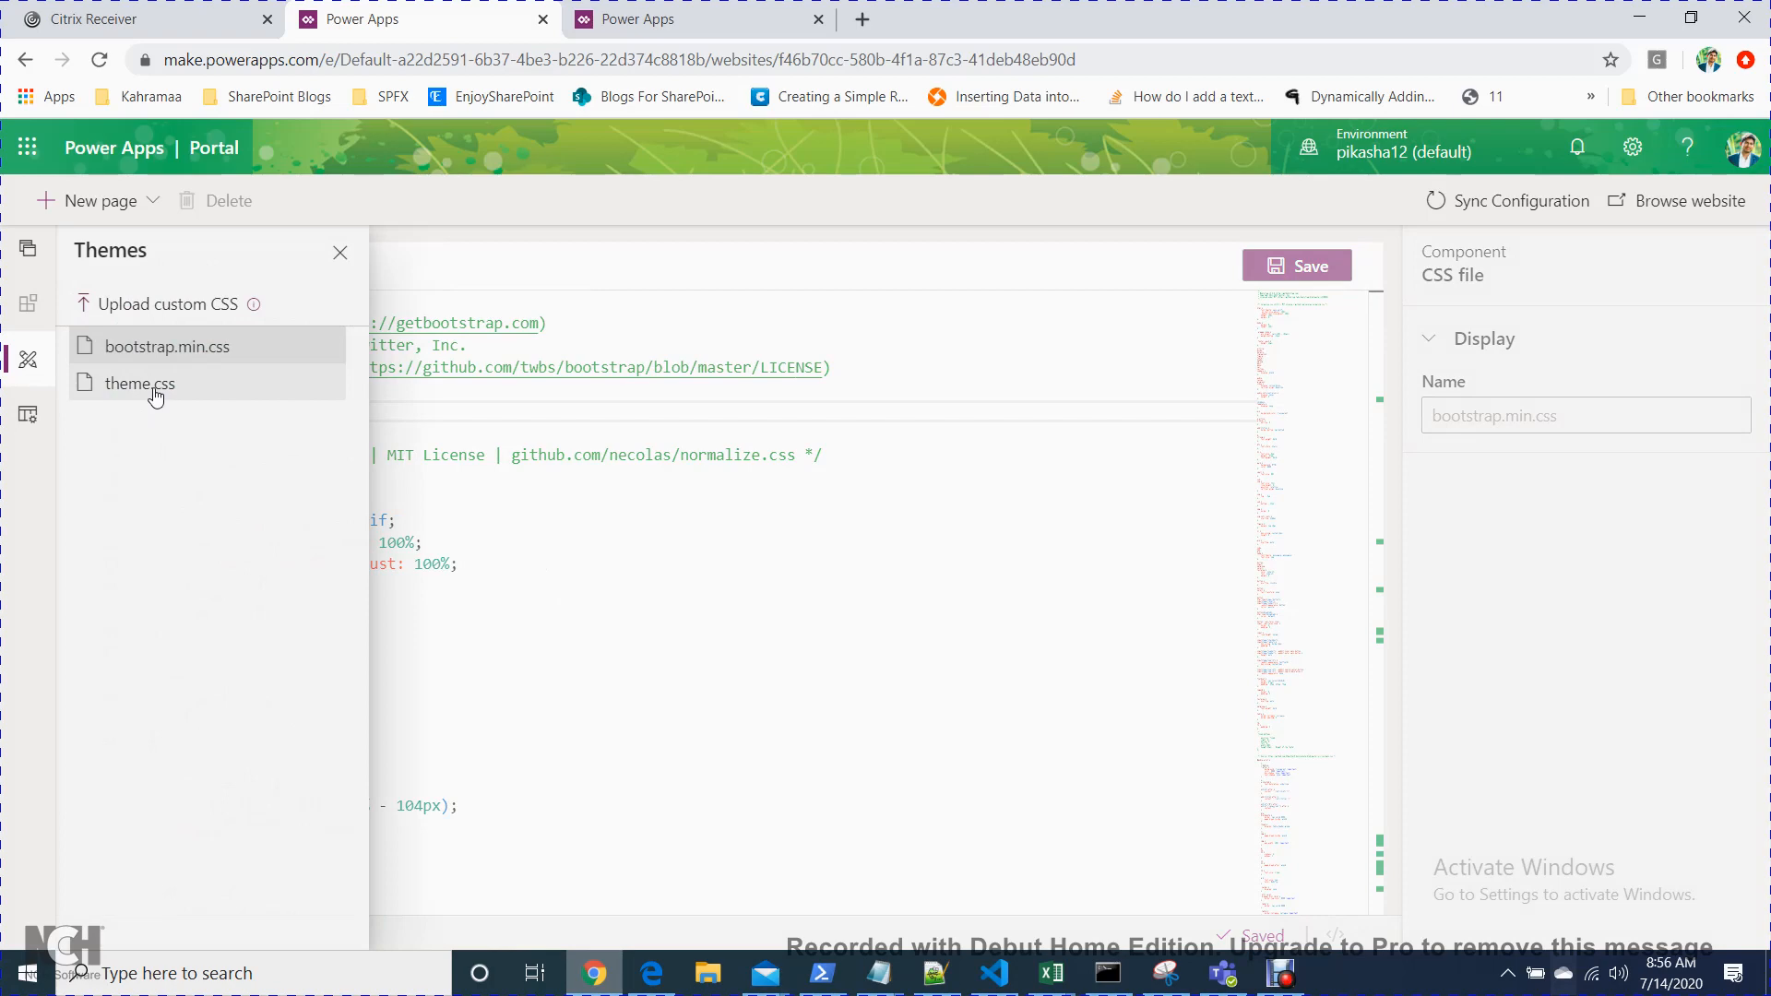
left_click(157, 392)
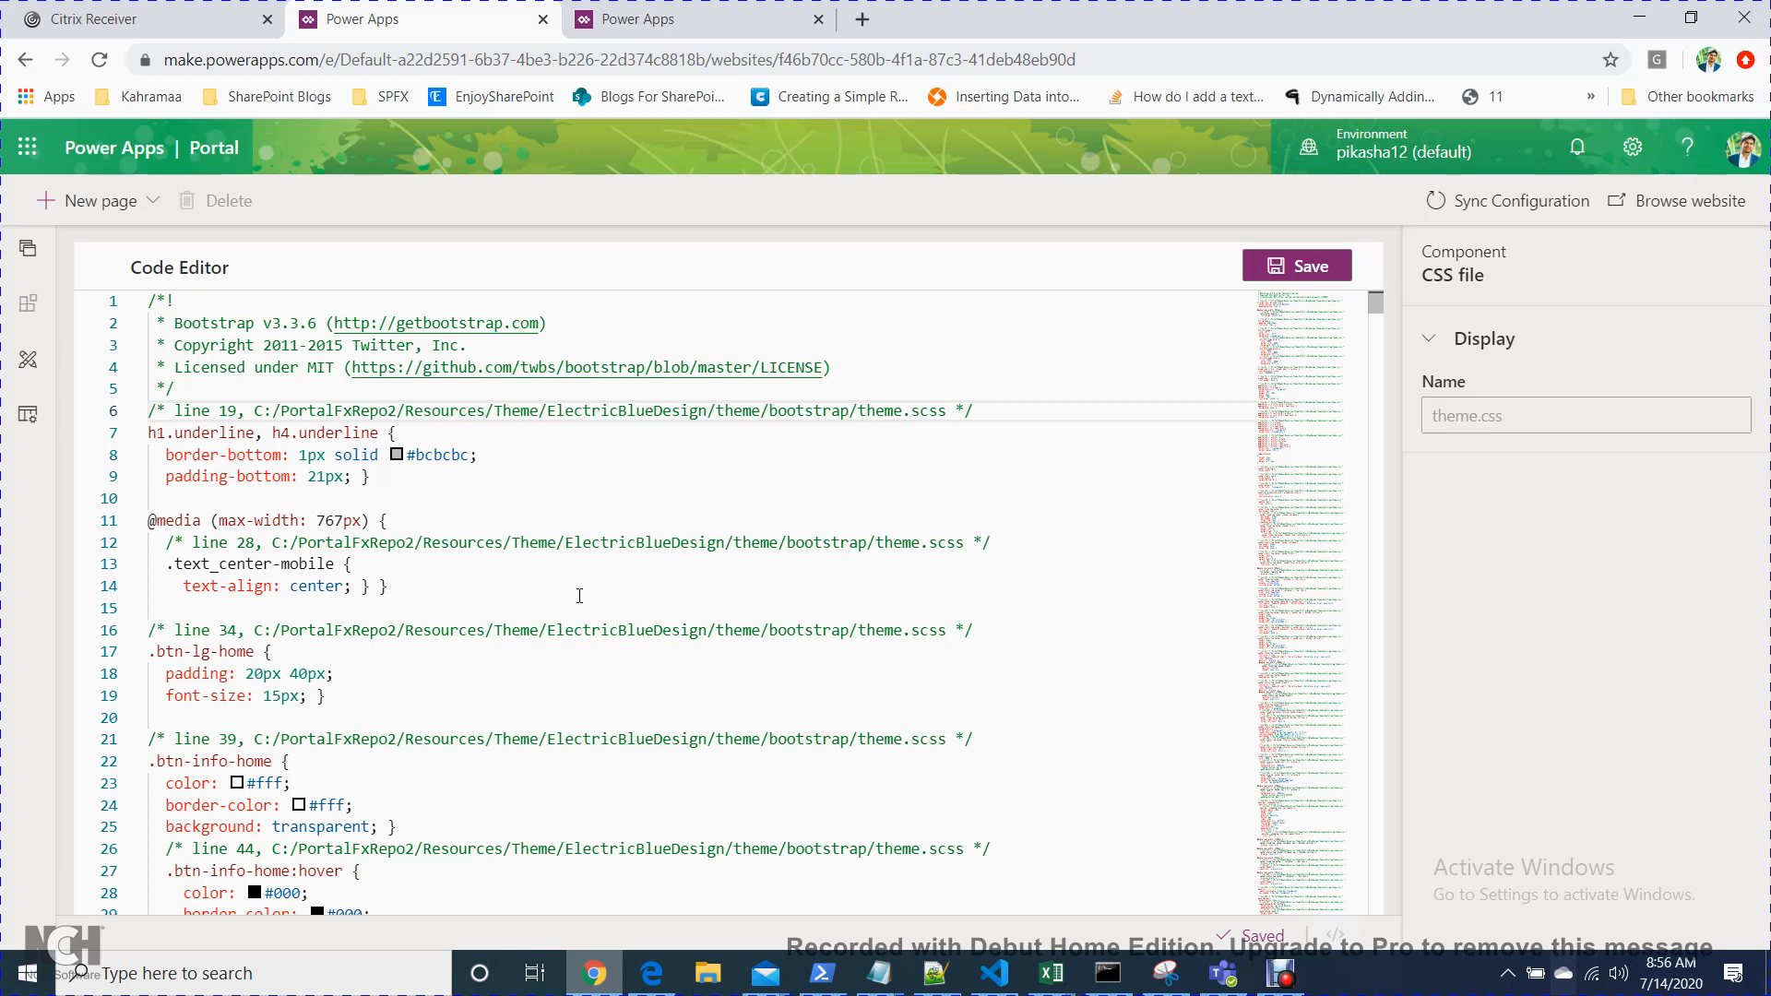
- Check whether the Access Denied, Full Page and Search templates can be edited in the code editor
left_click(28, 417)
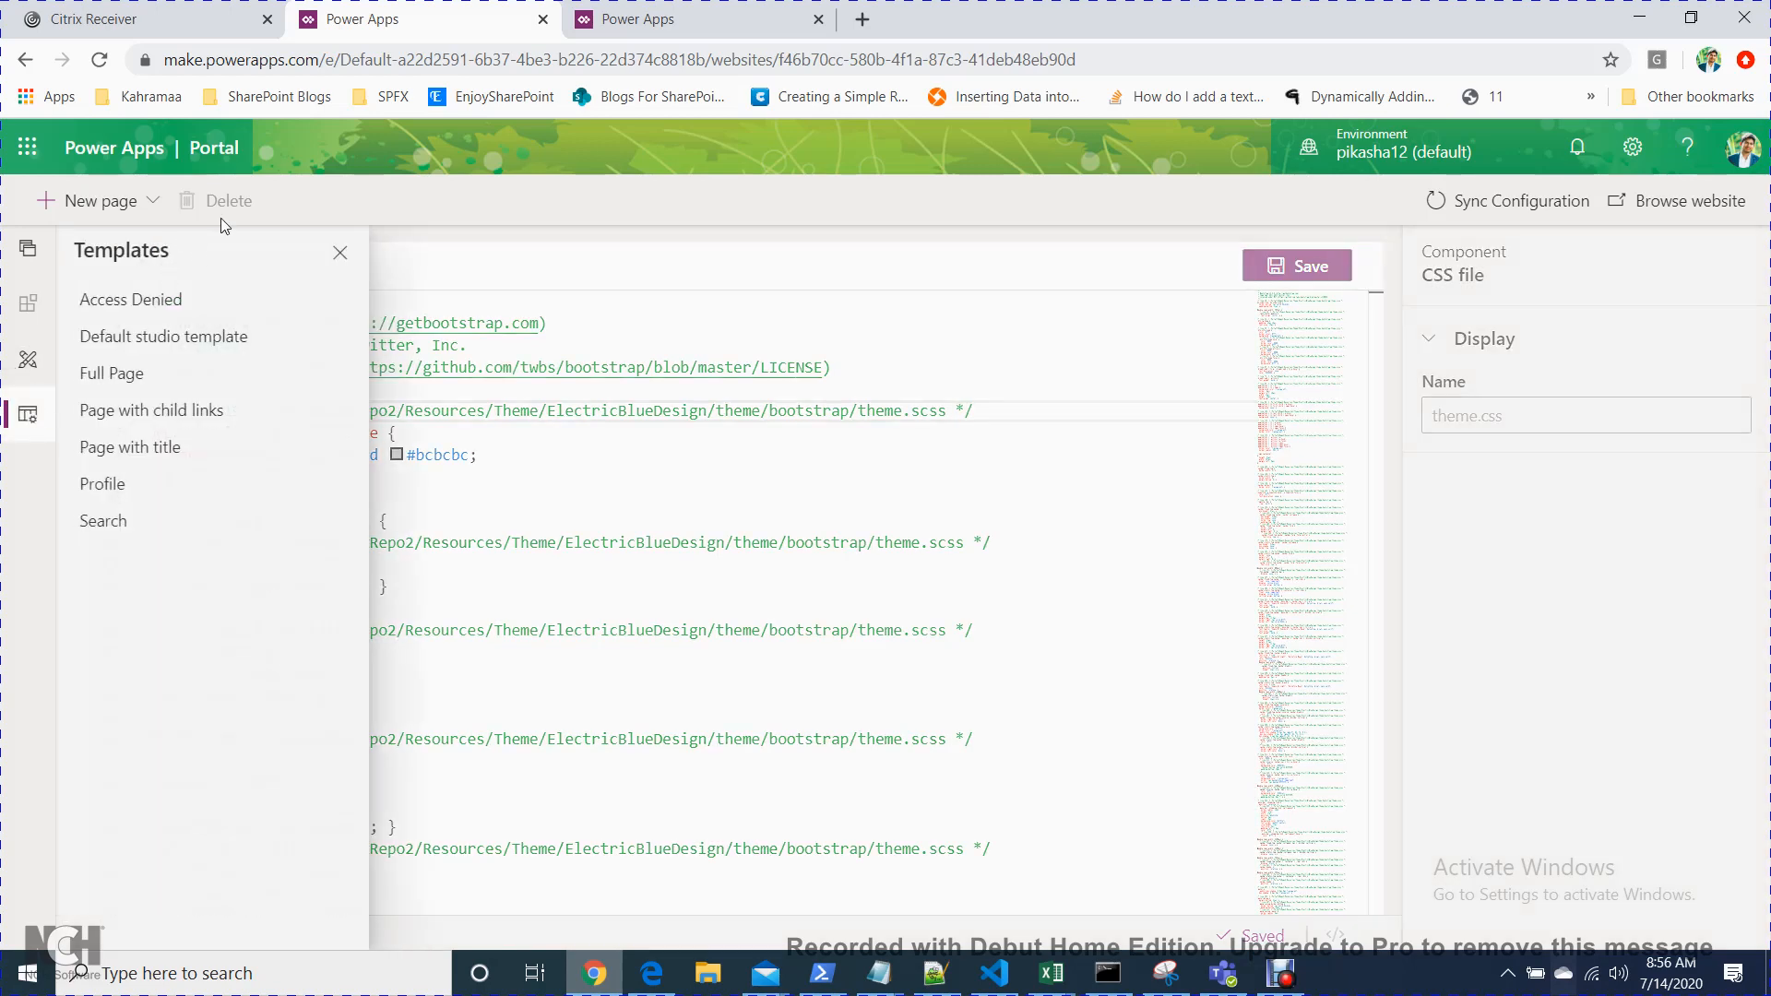
left_click(154, 309)
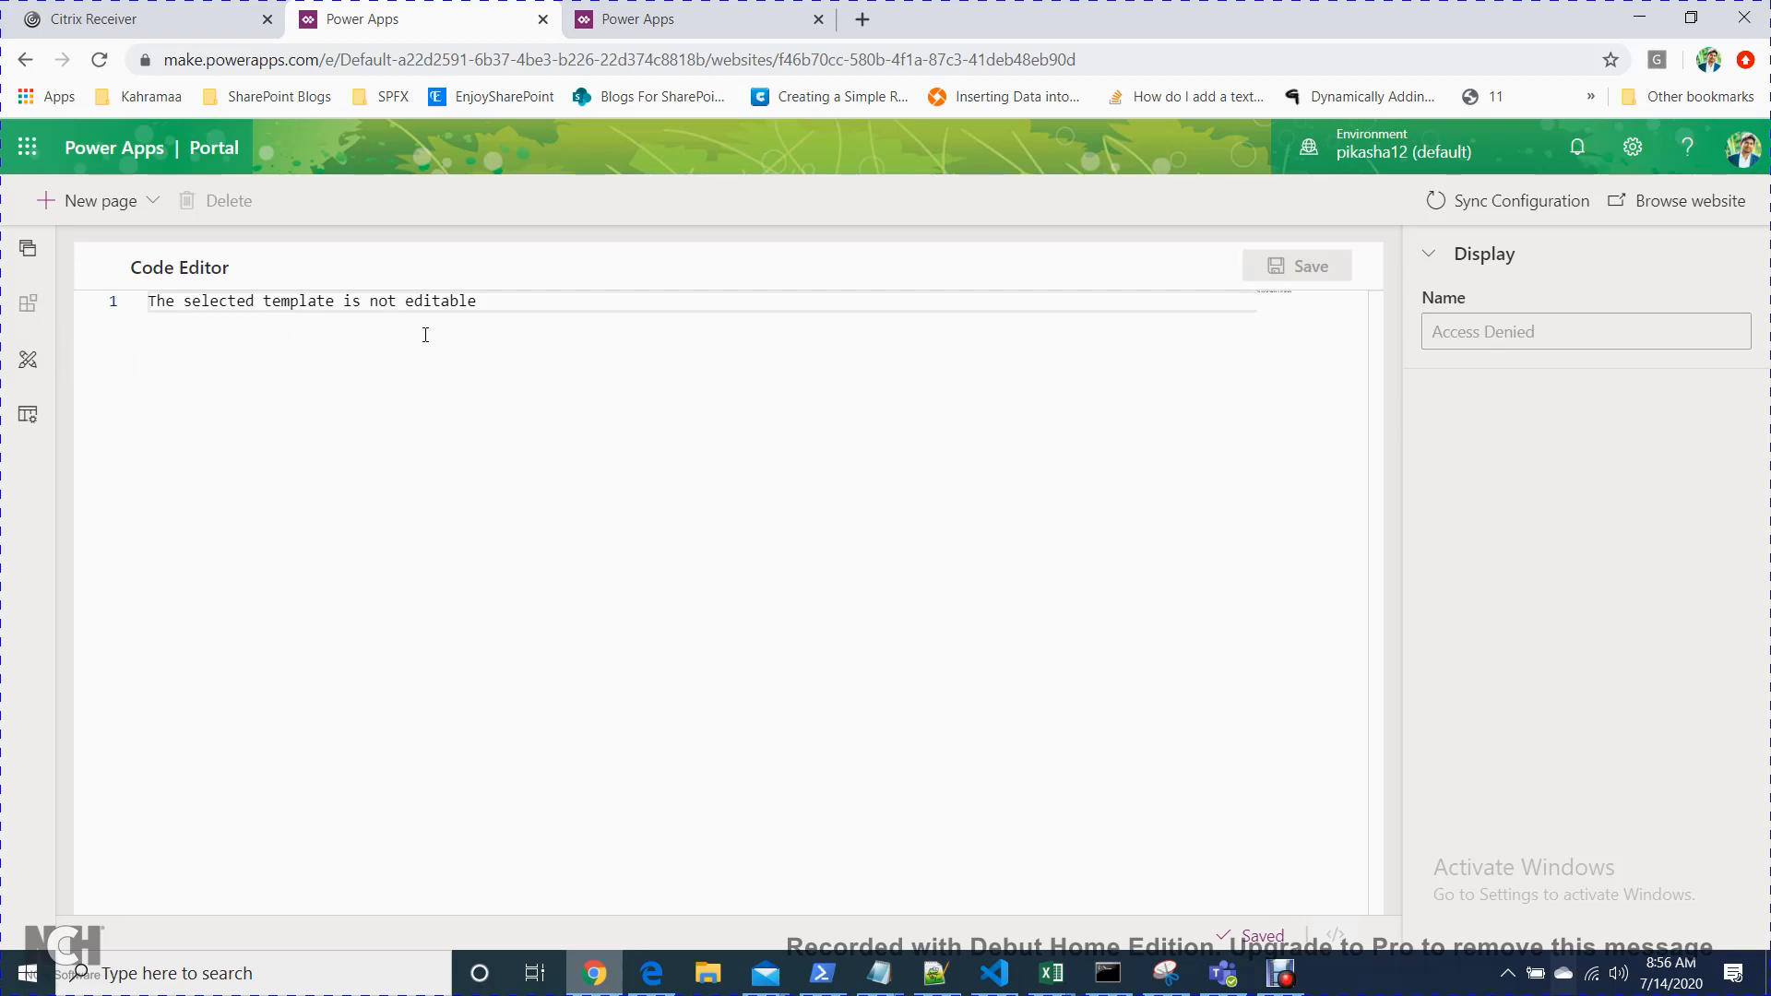
left_click(27, 414)
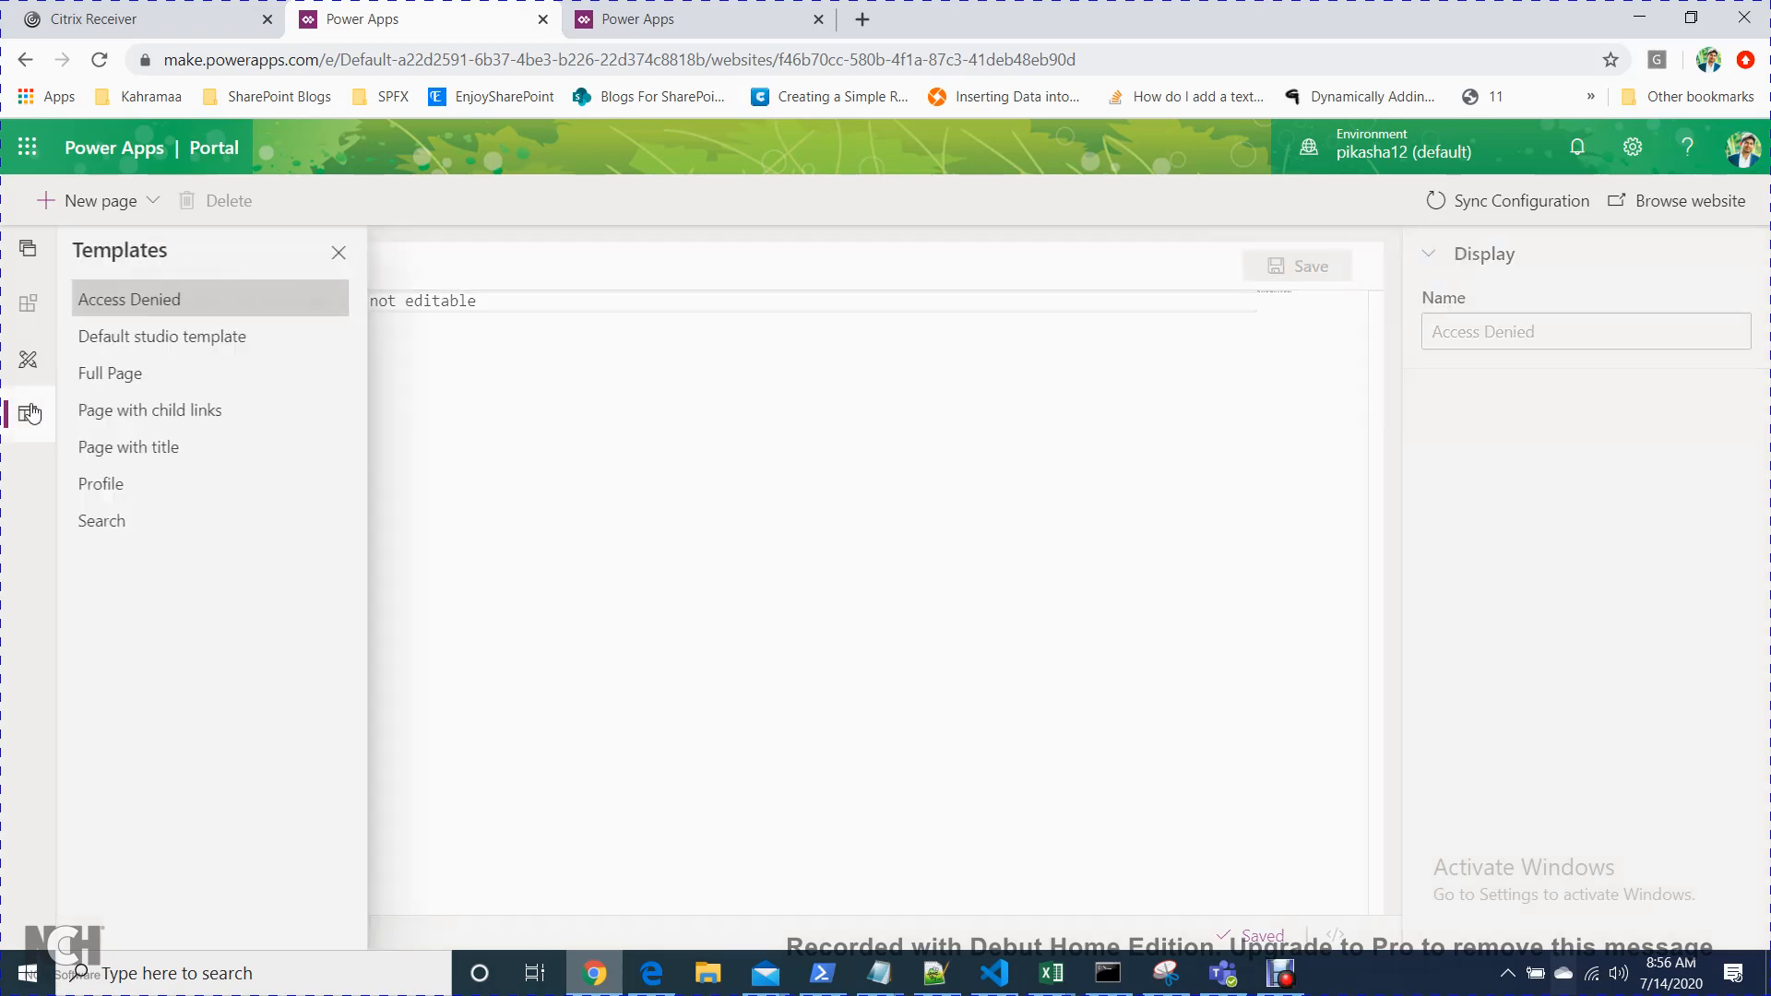
left_click(171, 378)
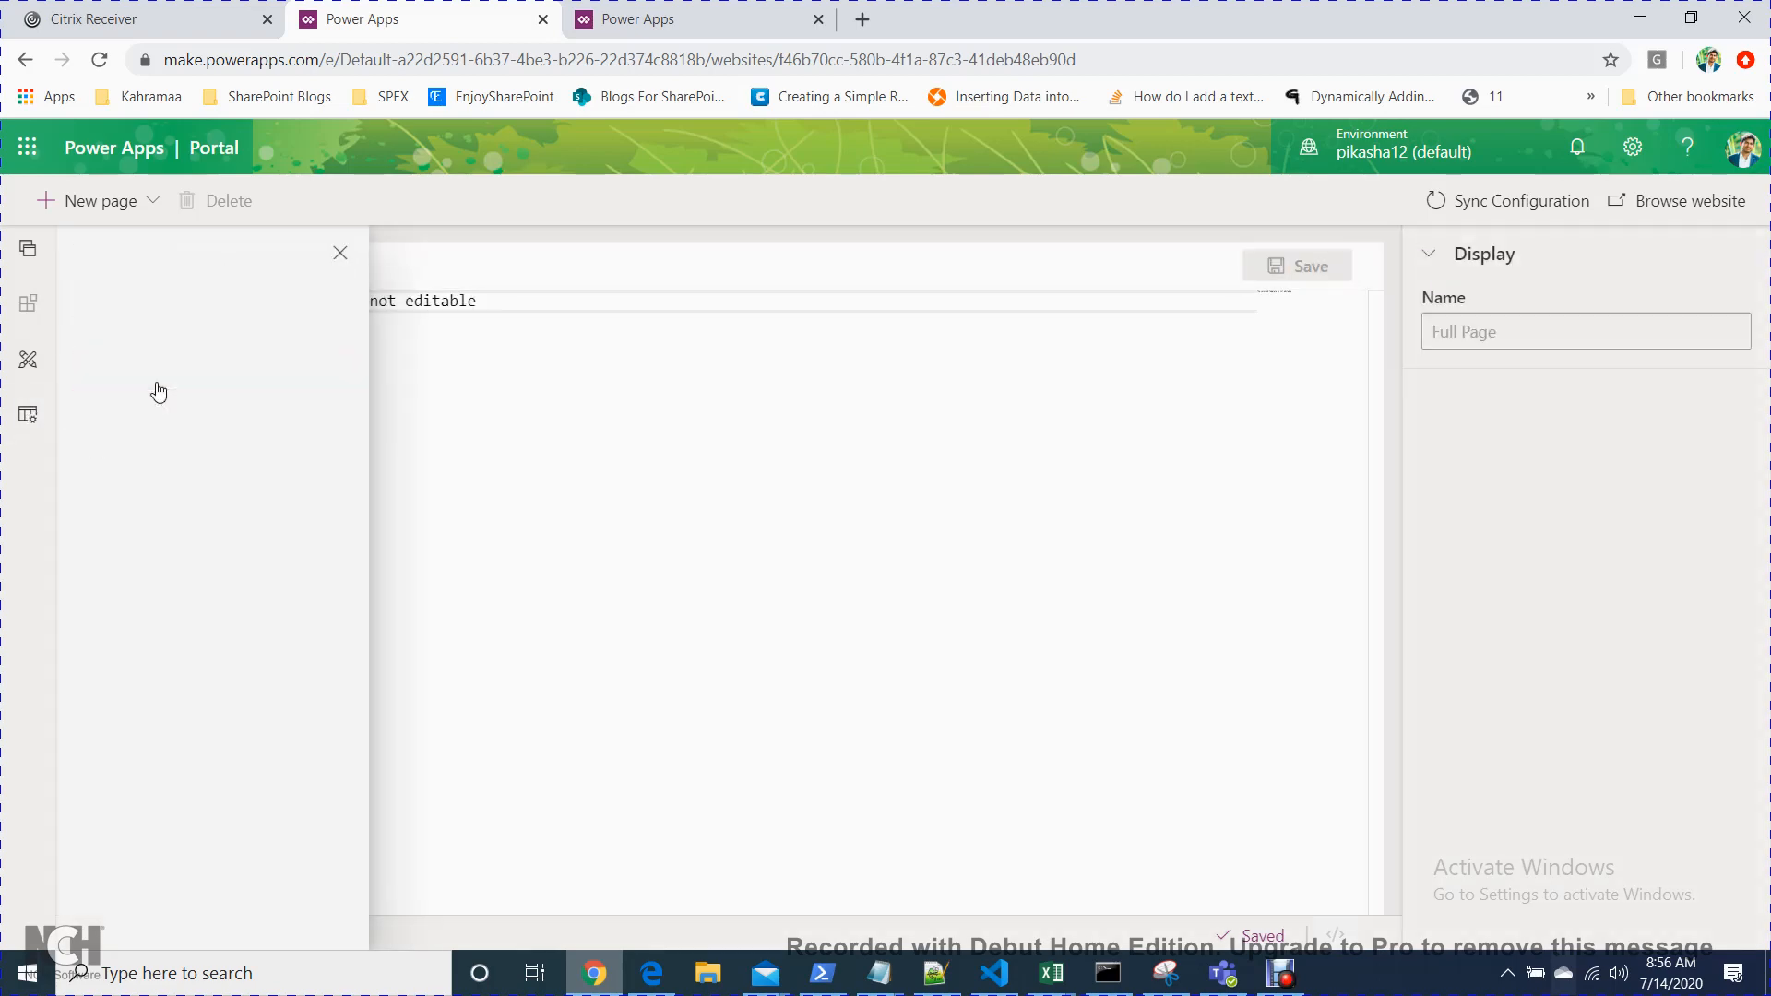
left_click(33, 415)
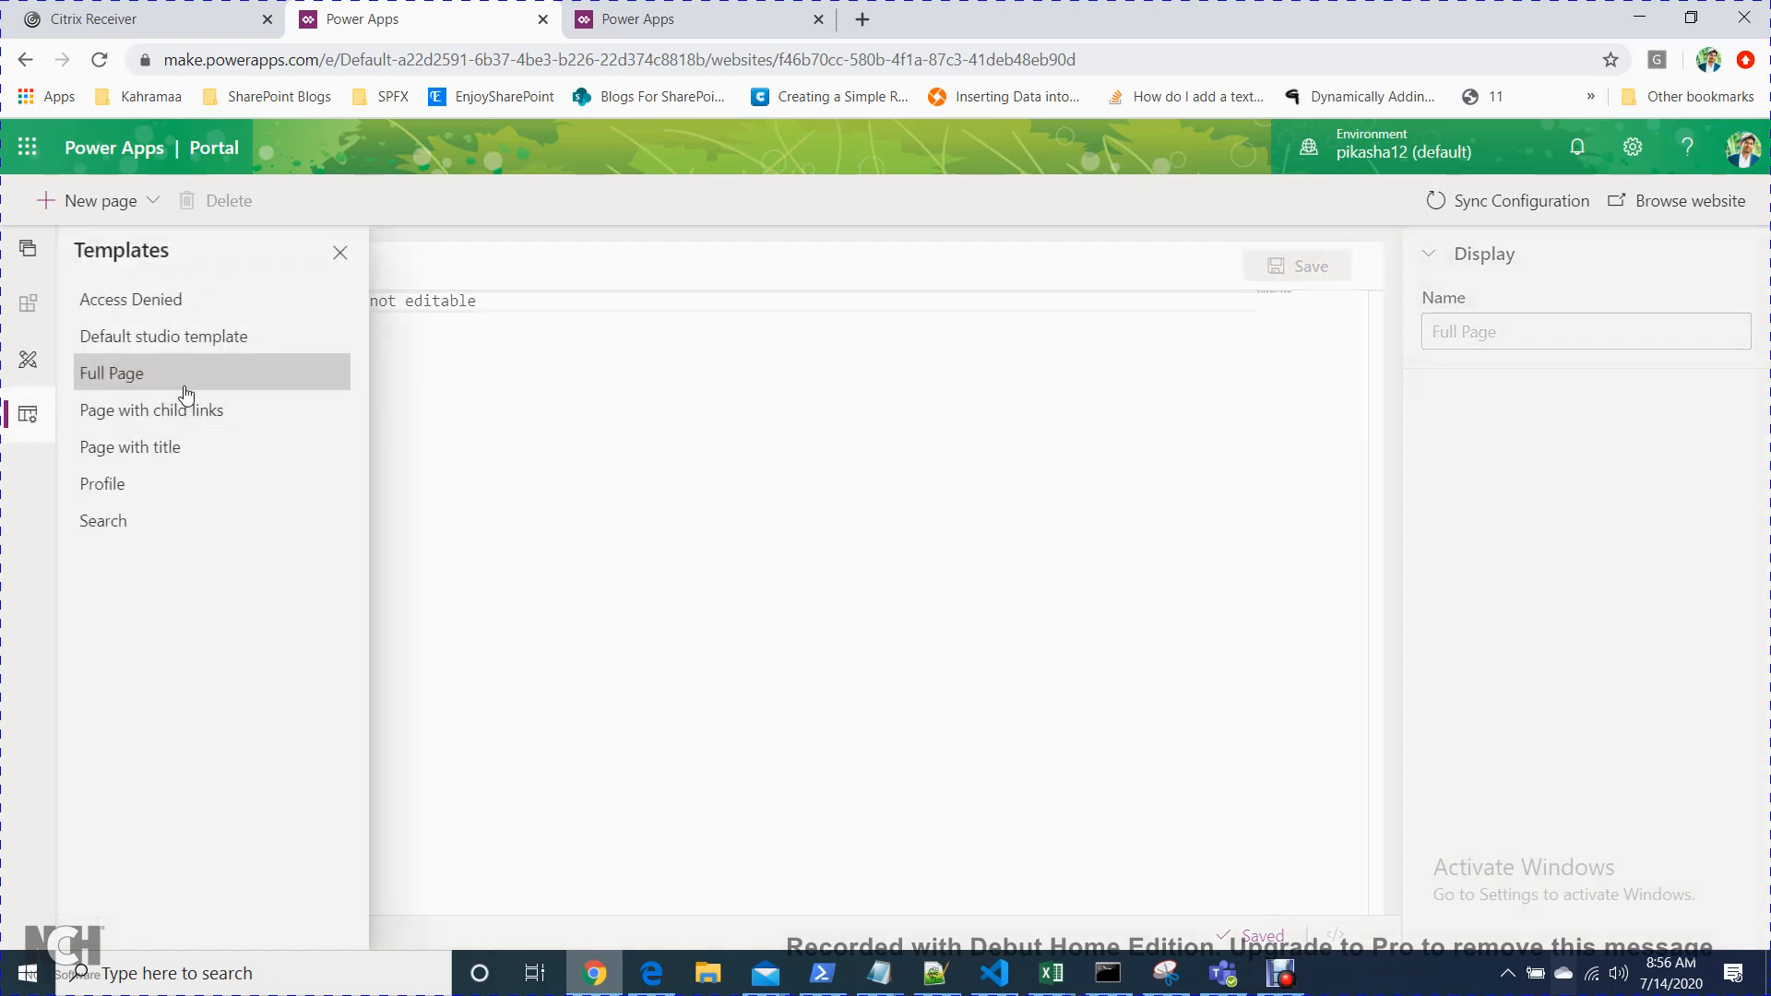
left_click(159, 530)
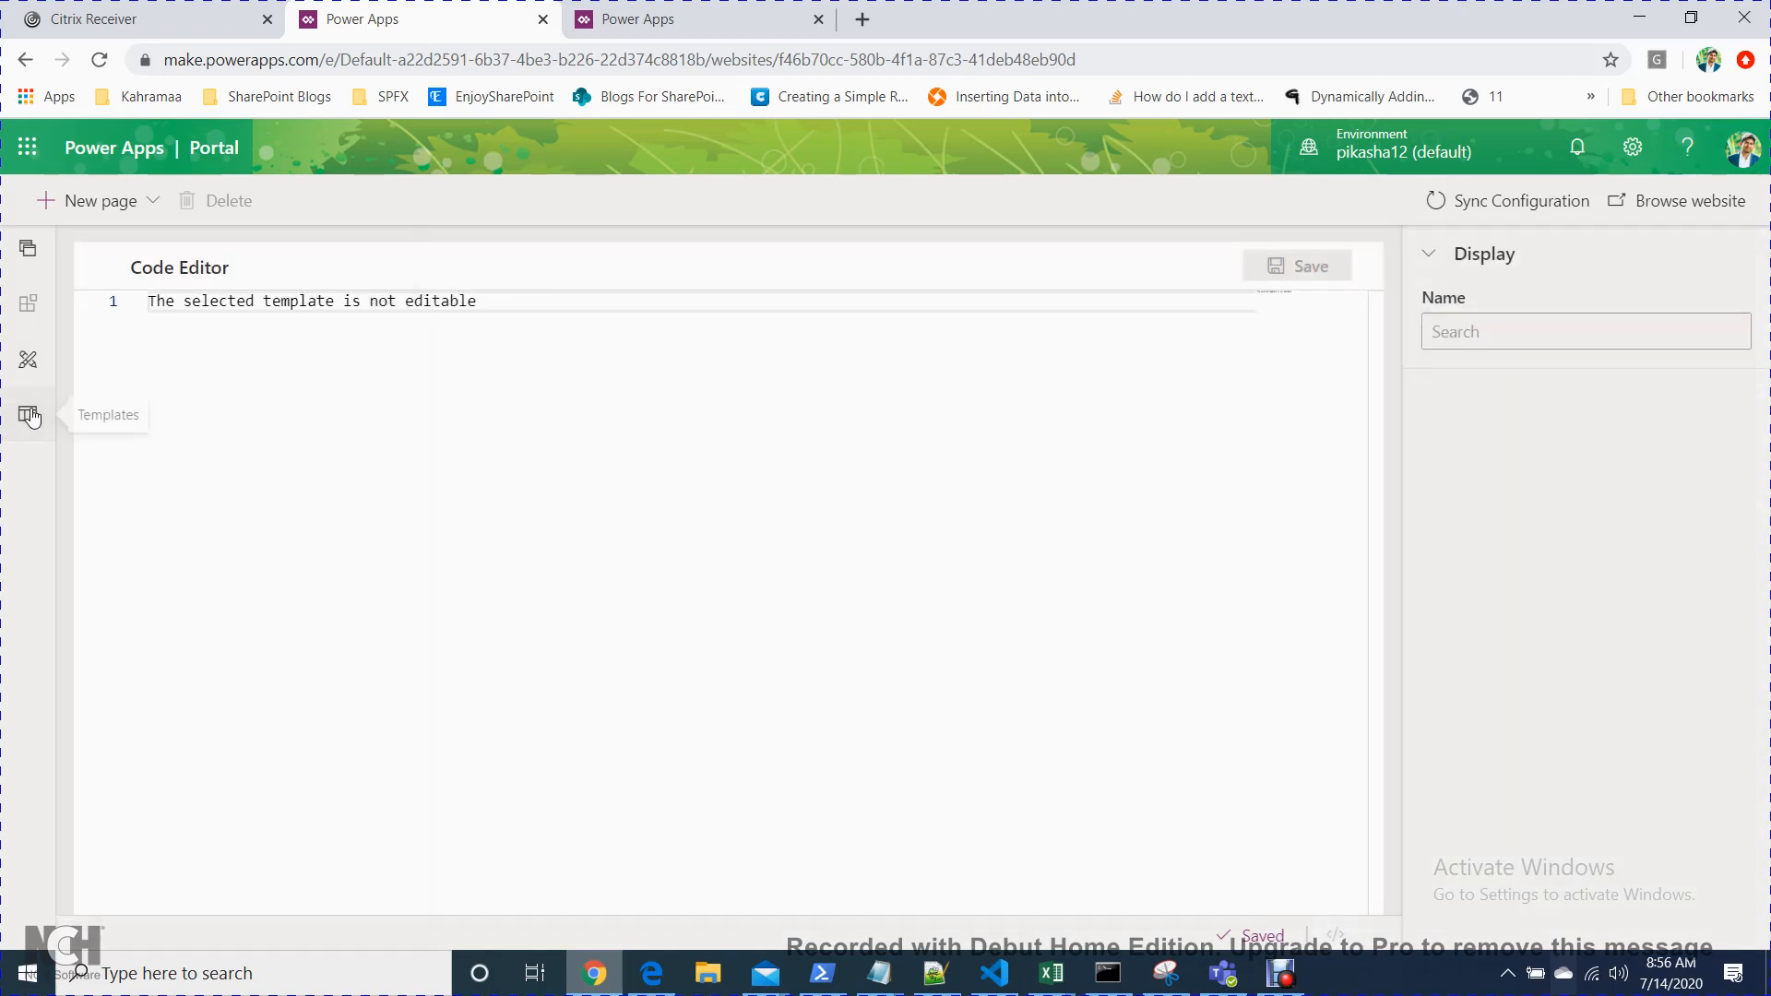
left_click(27, 415)
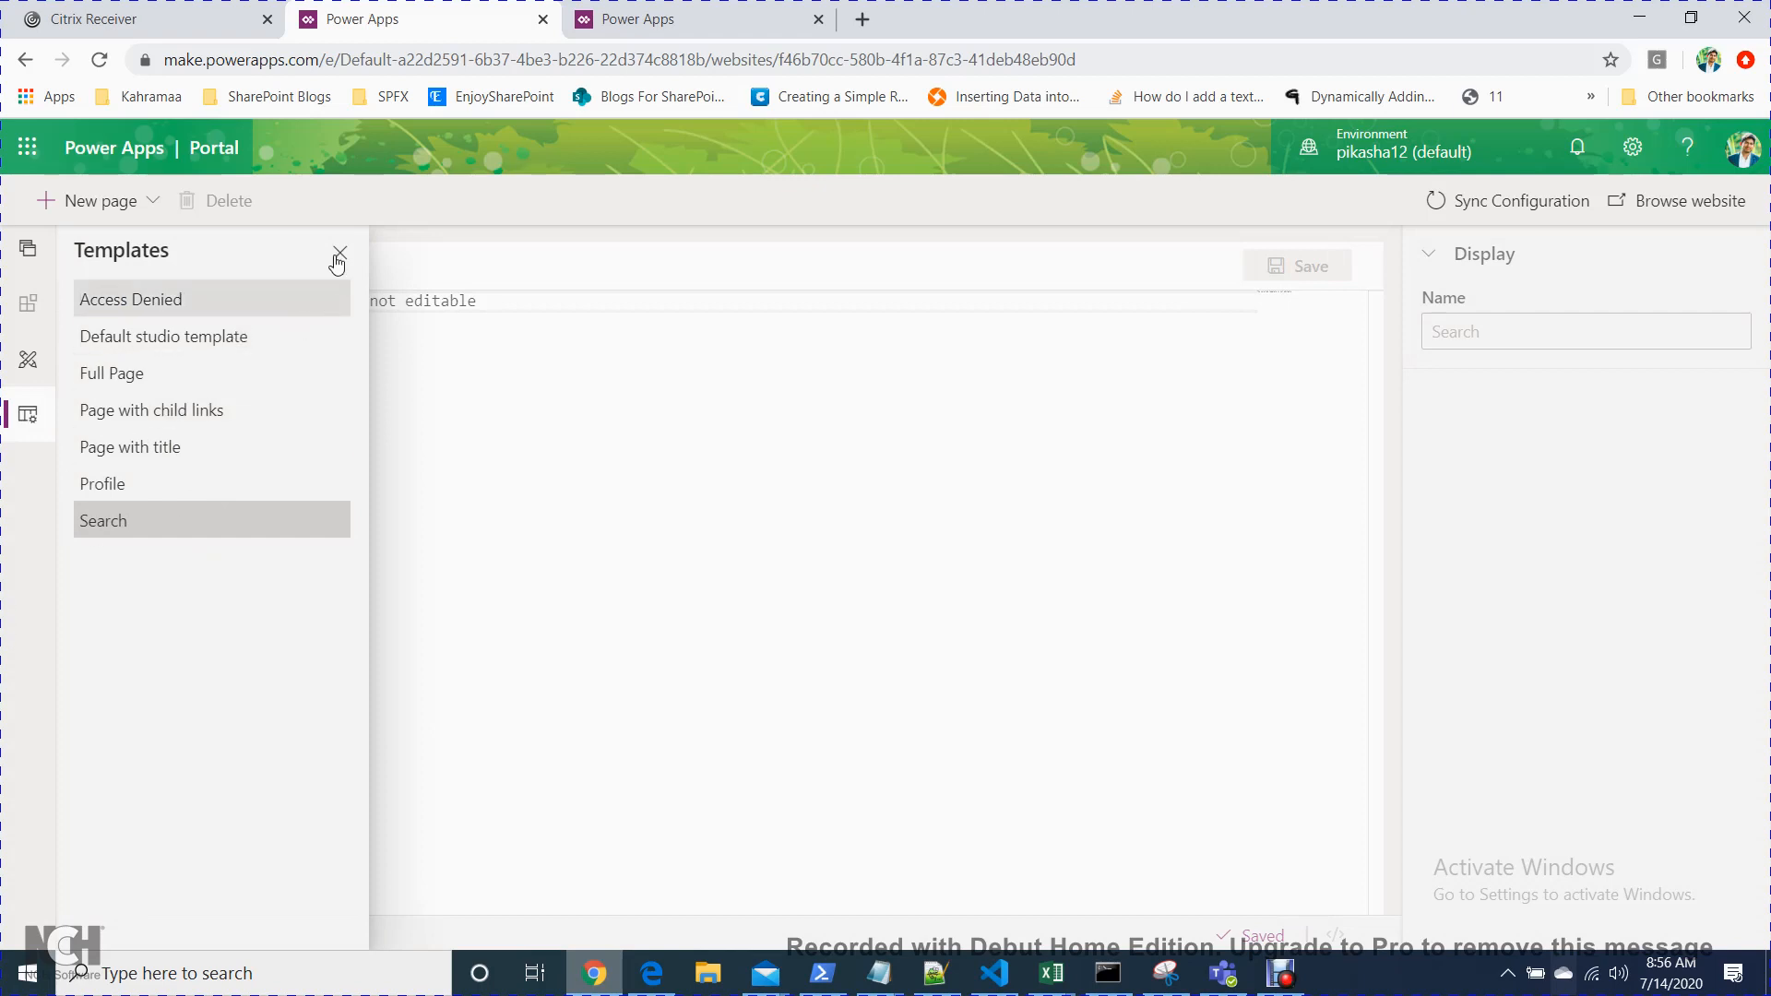
left_click(339, 252)
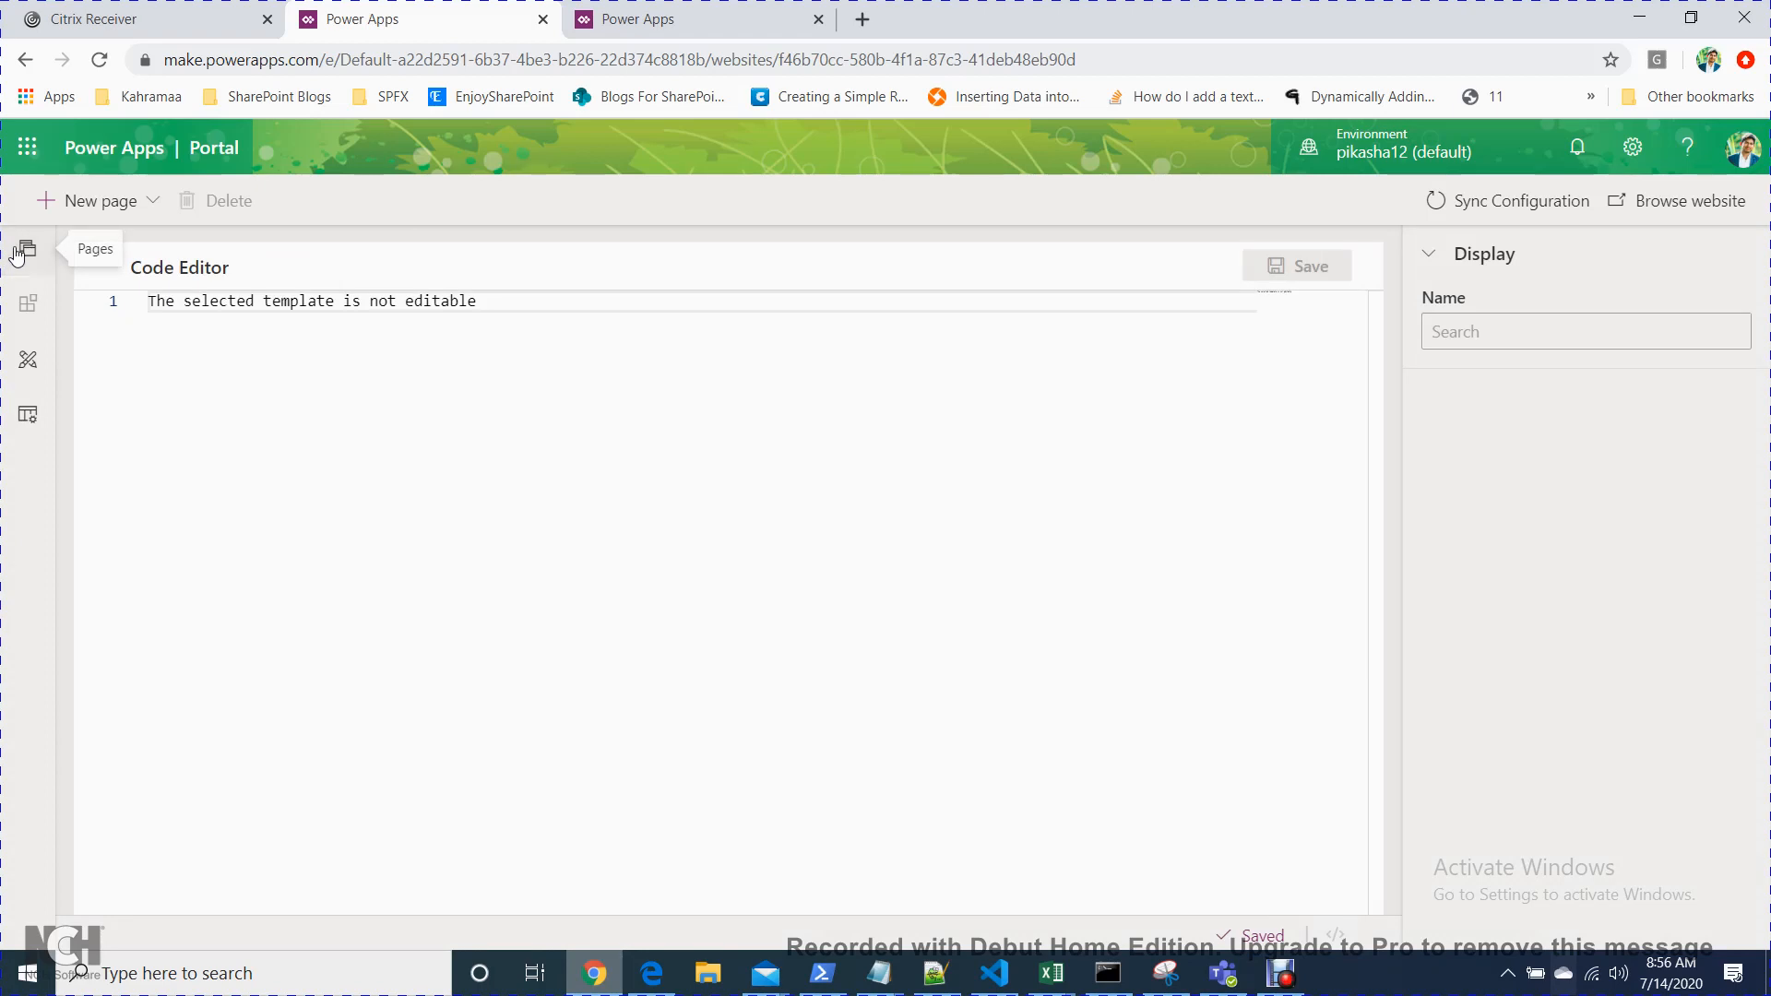
- Add a child page under the Home page of the portal
left_click(12, 255)
left_click(154, 203)
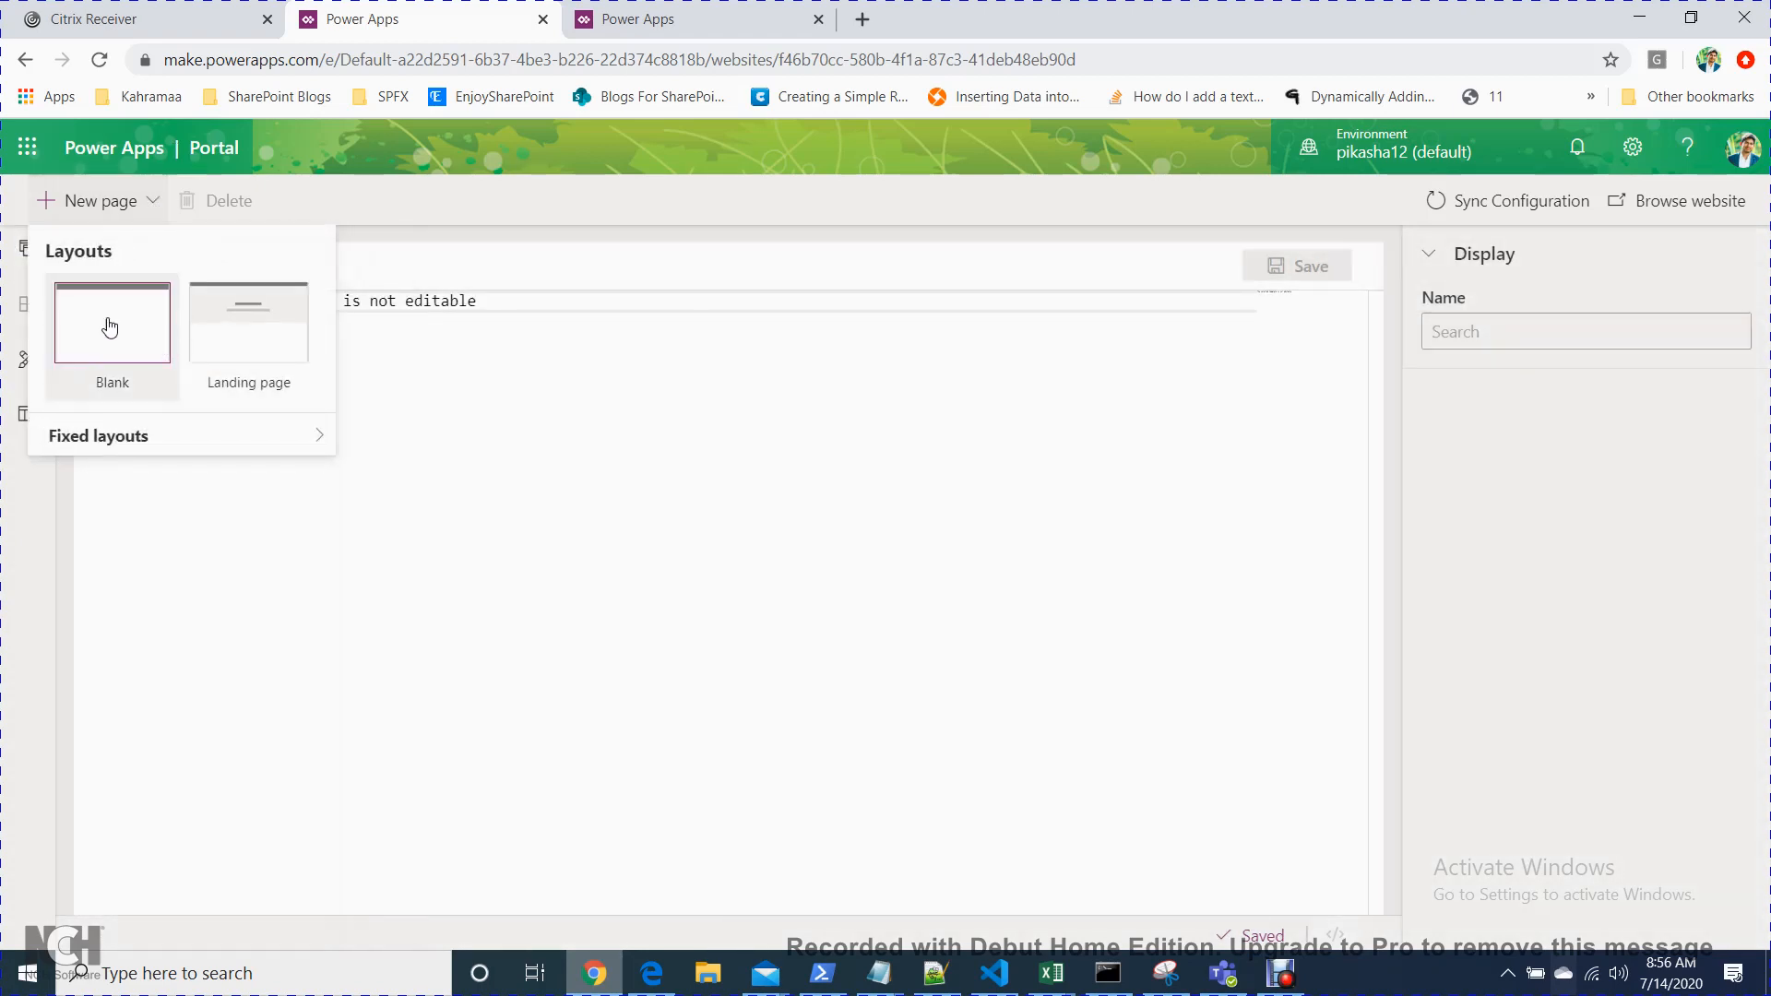
left_click(24, 249)
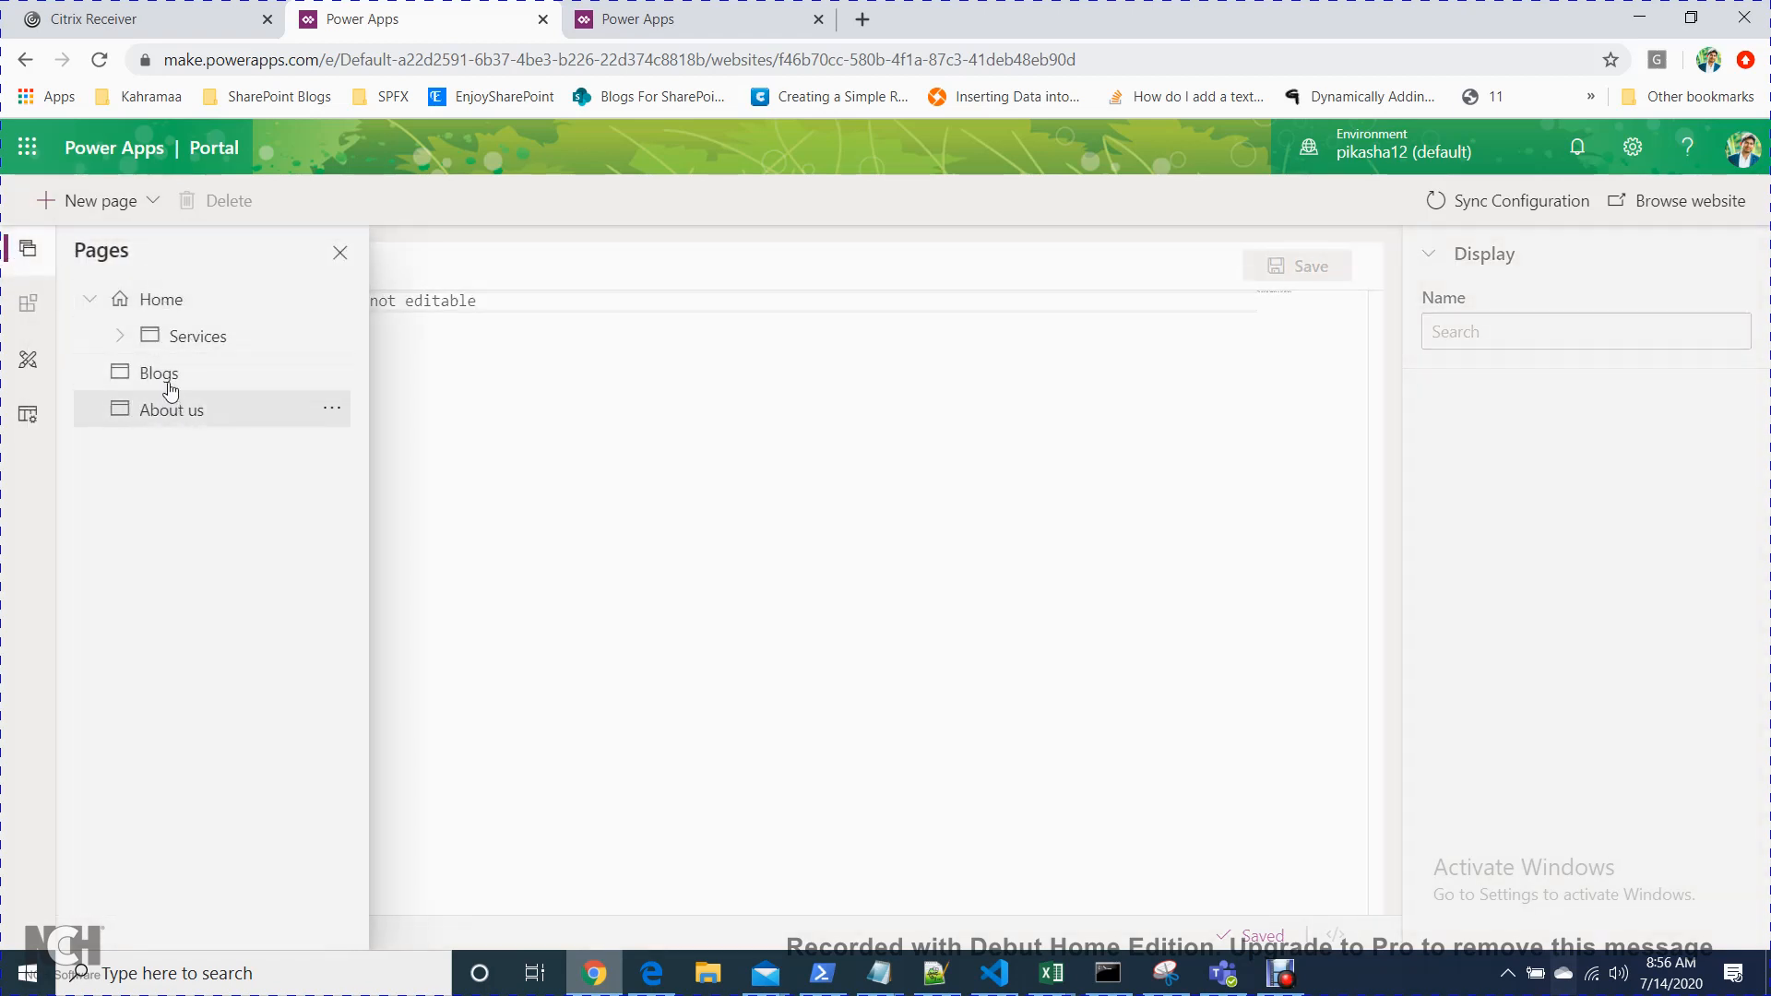
right_click(174, 308)
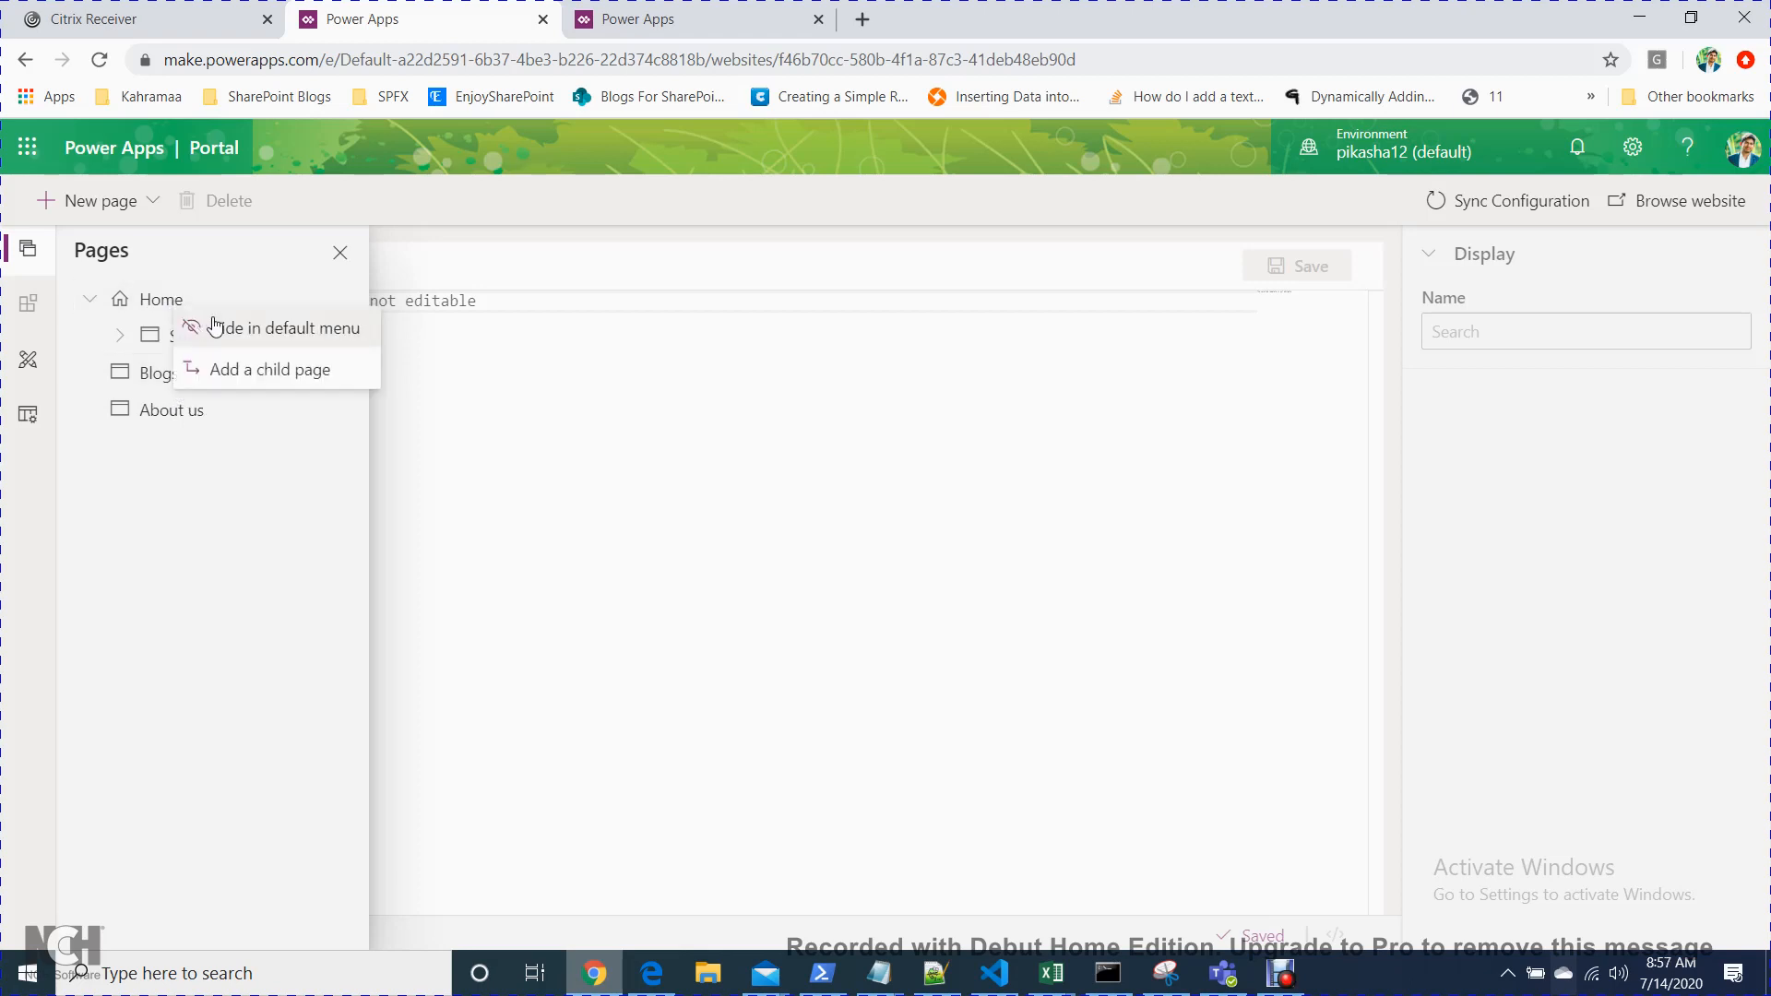
left_click(233, 373)
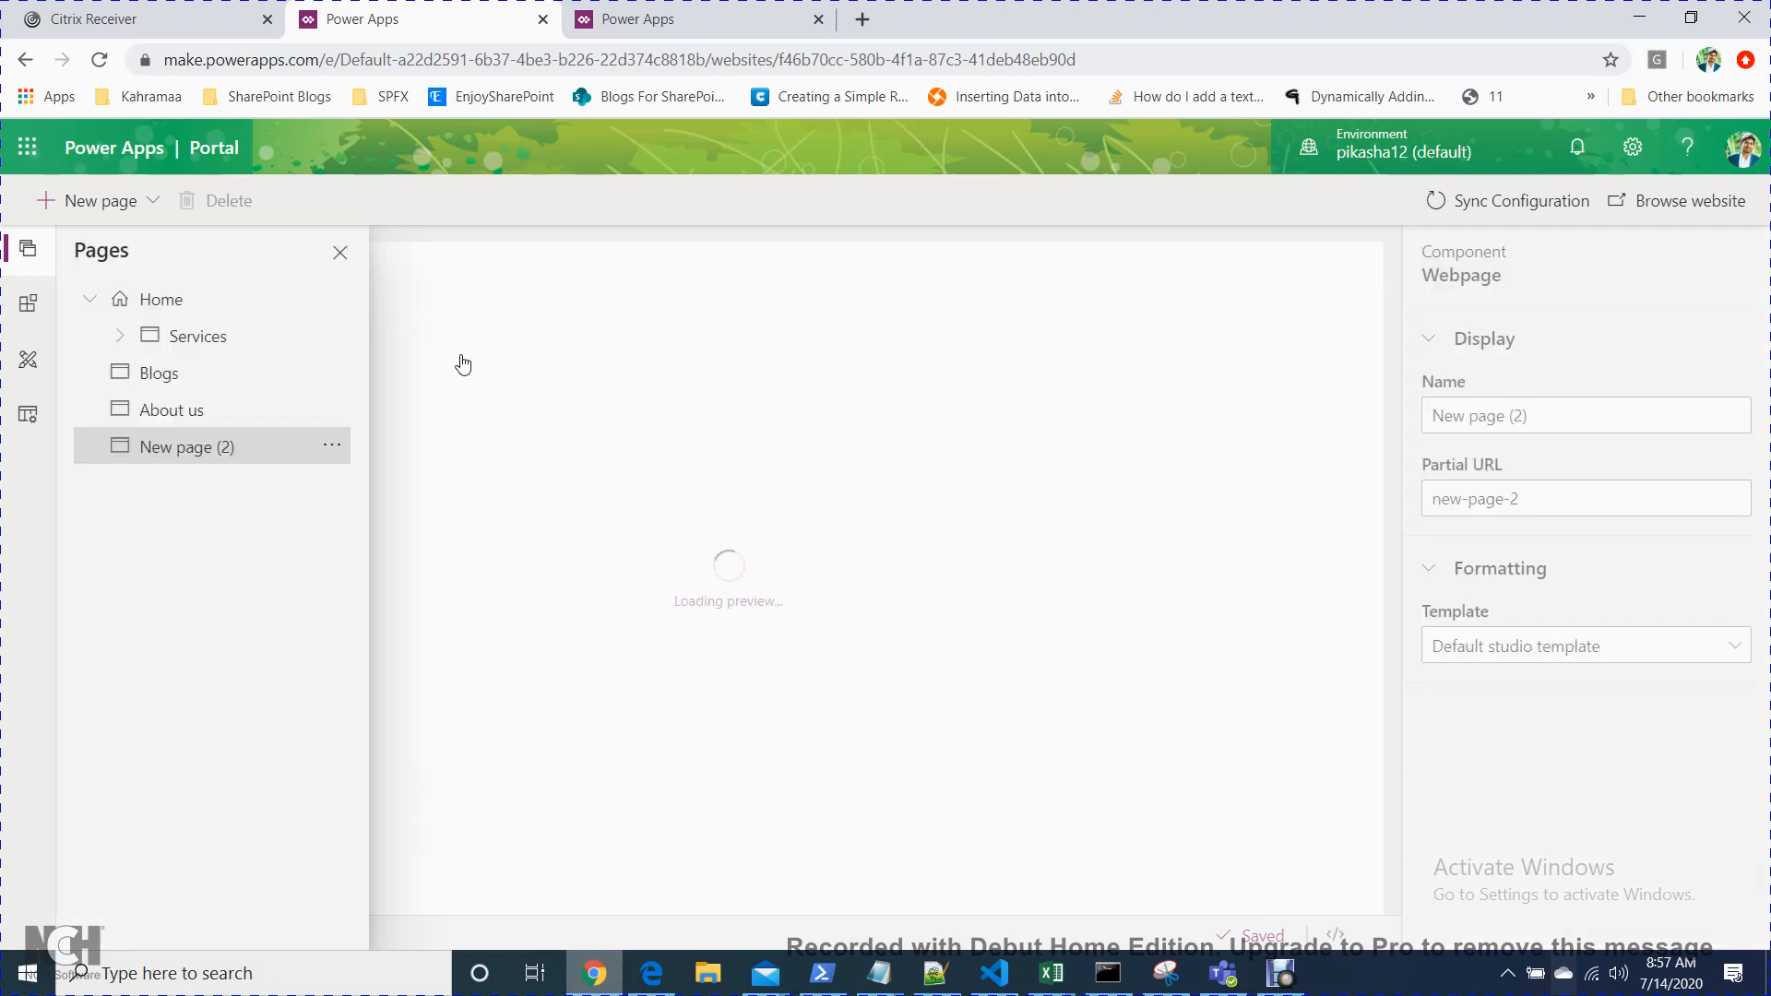
- Rename the newly added page as Contact Us
left_click(1503, 430)
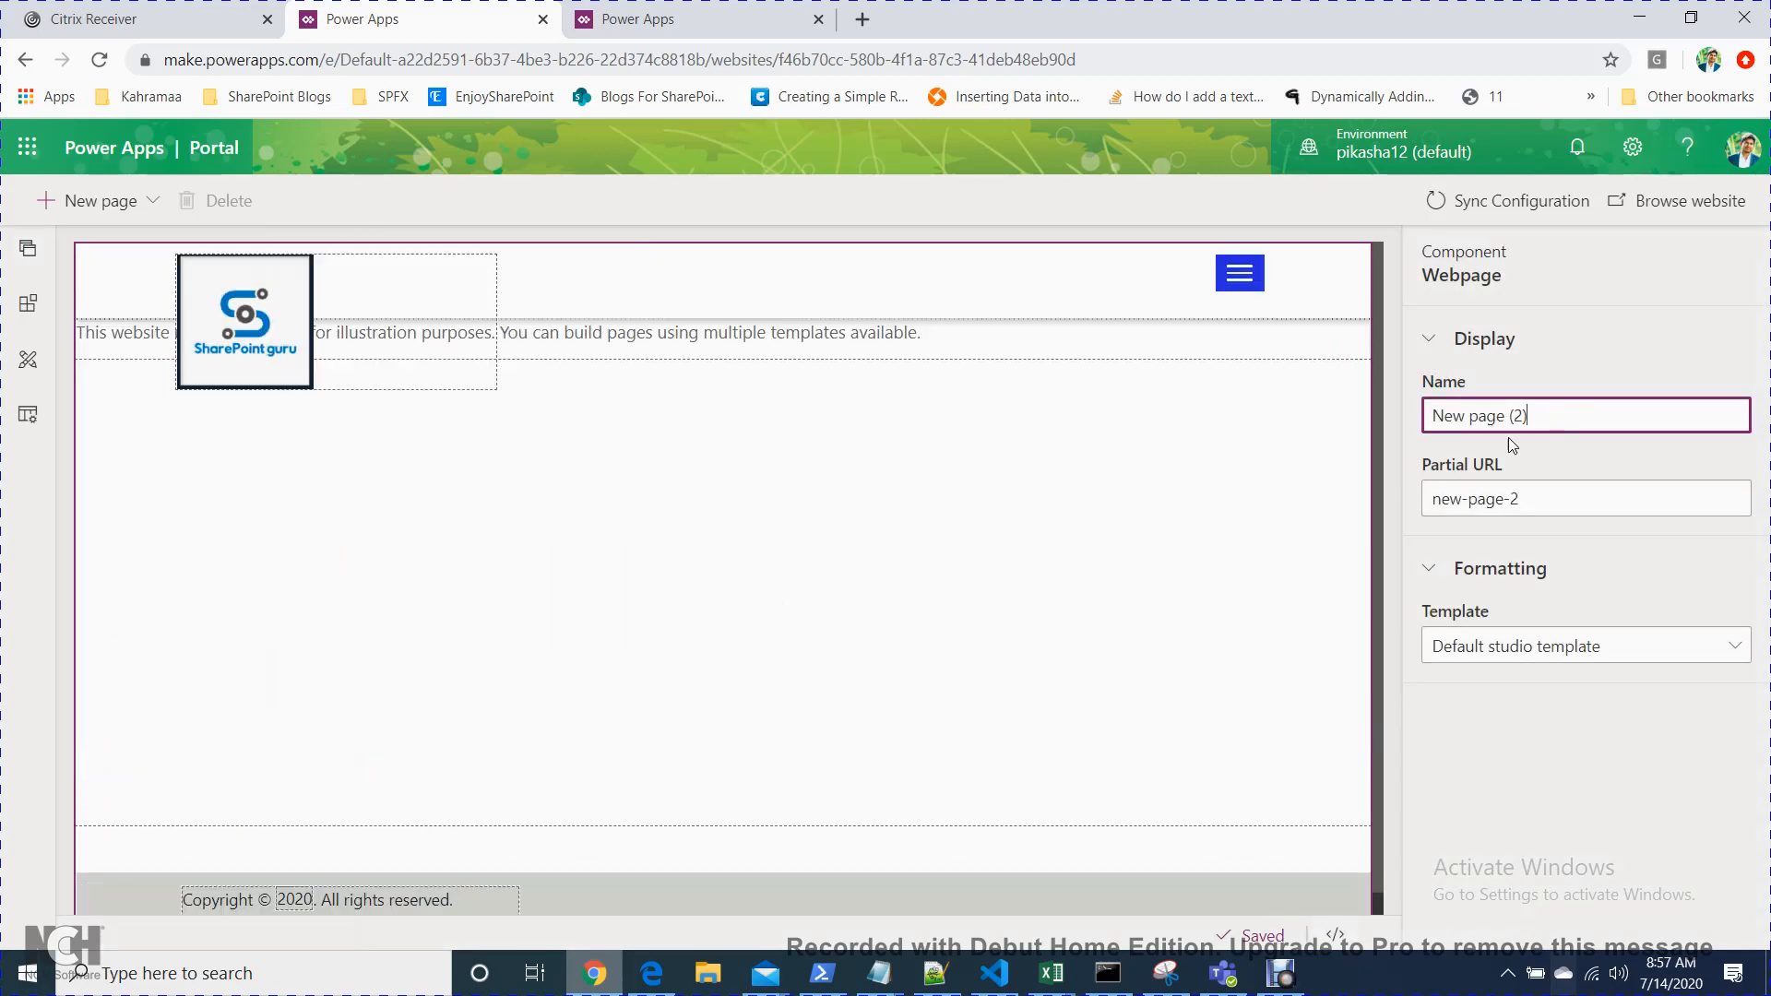
key("ctrl+a")
type("Contact Us")
- Try to replace the Contact Us page's default partial URL with a contact address
left_click(1543, 495)
key("BackSpace")
key("BackSpace")
key("BackSpace")
key("BackSpace")
key("BackSpace")
key("BackSpace")
key("BackSpace")
key("BackSpace")
key("BackSpace")
key("BackSpace")
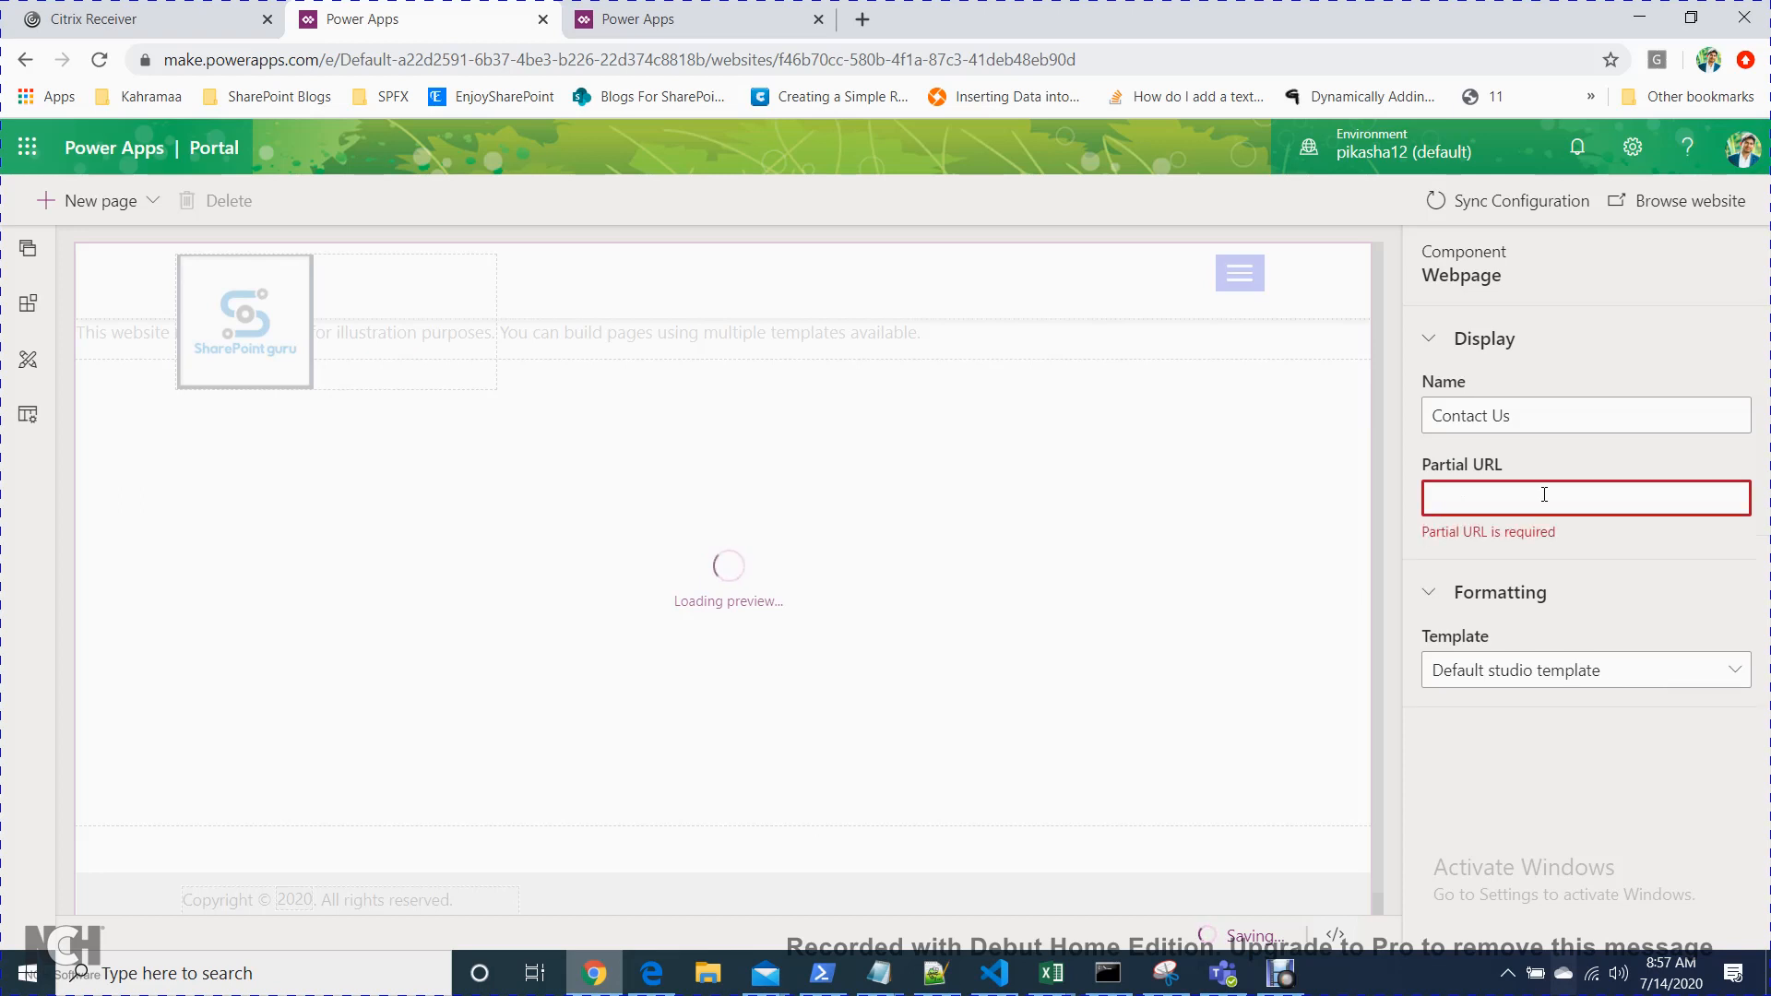
type("contac")
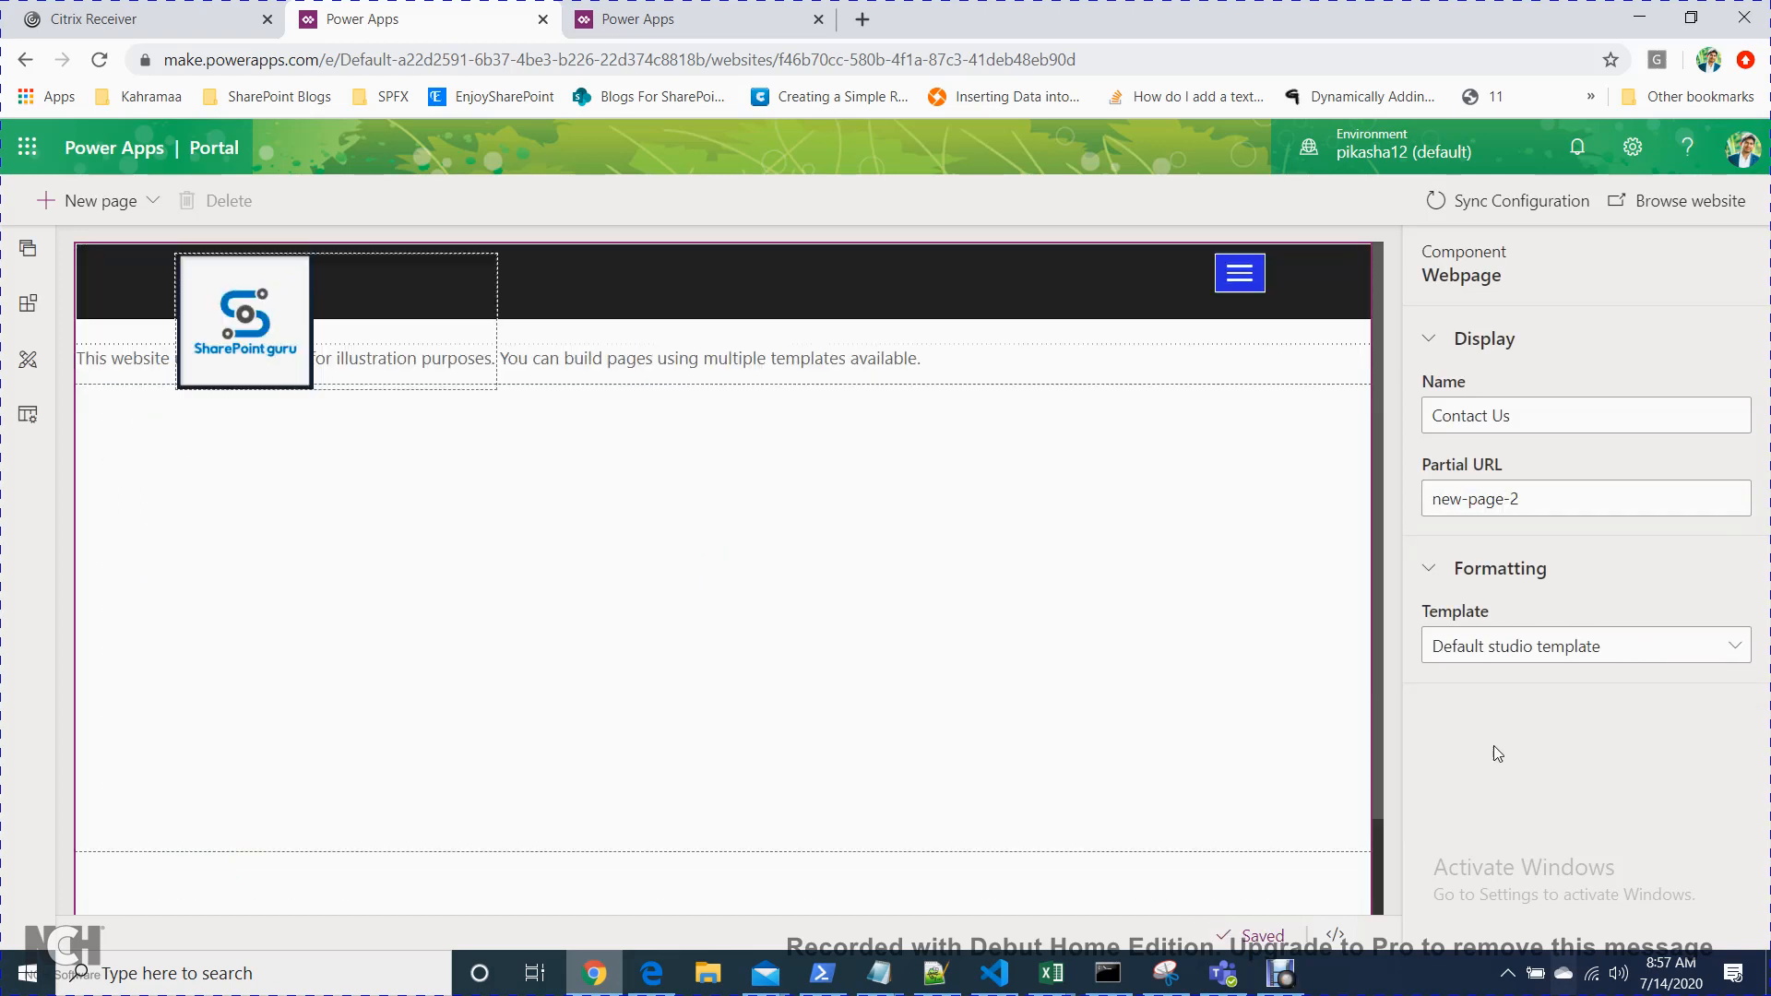
- Set the Contact Us page's partial URL to contact and apply the Page with child links template
left_click(1535, 503)
key("ctrl+a")
type("co")
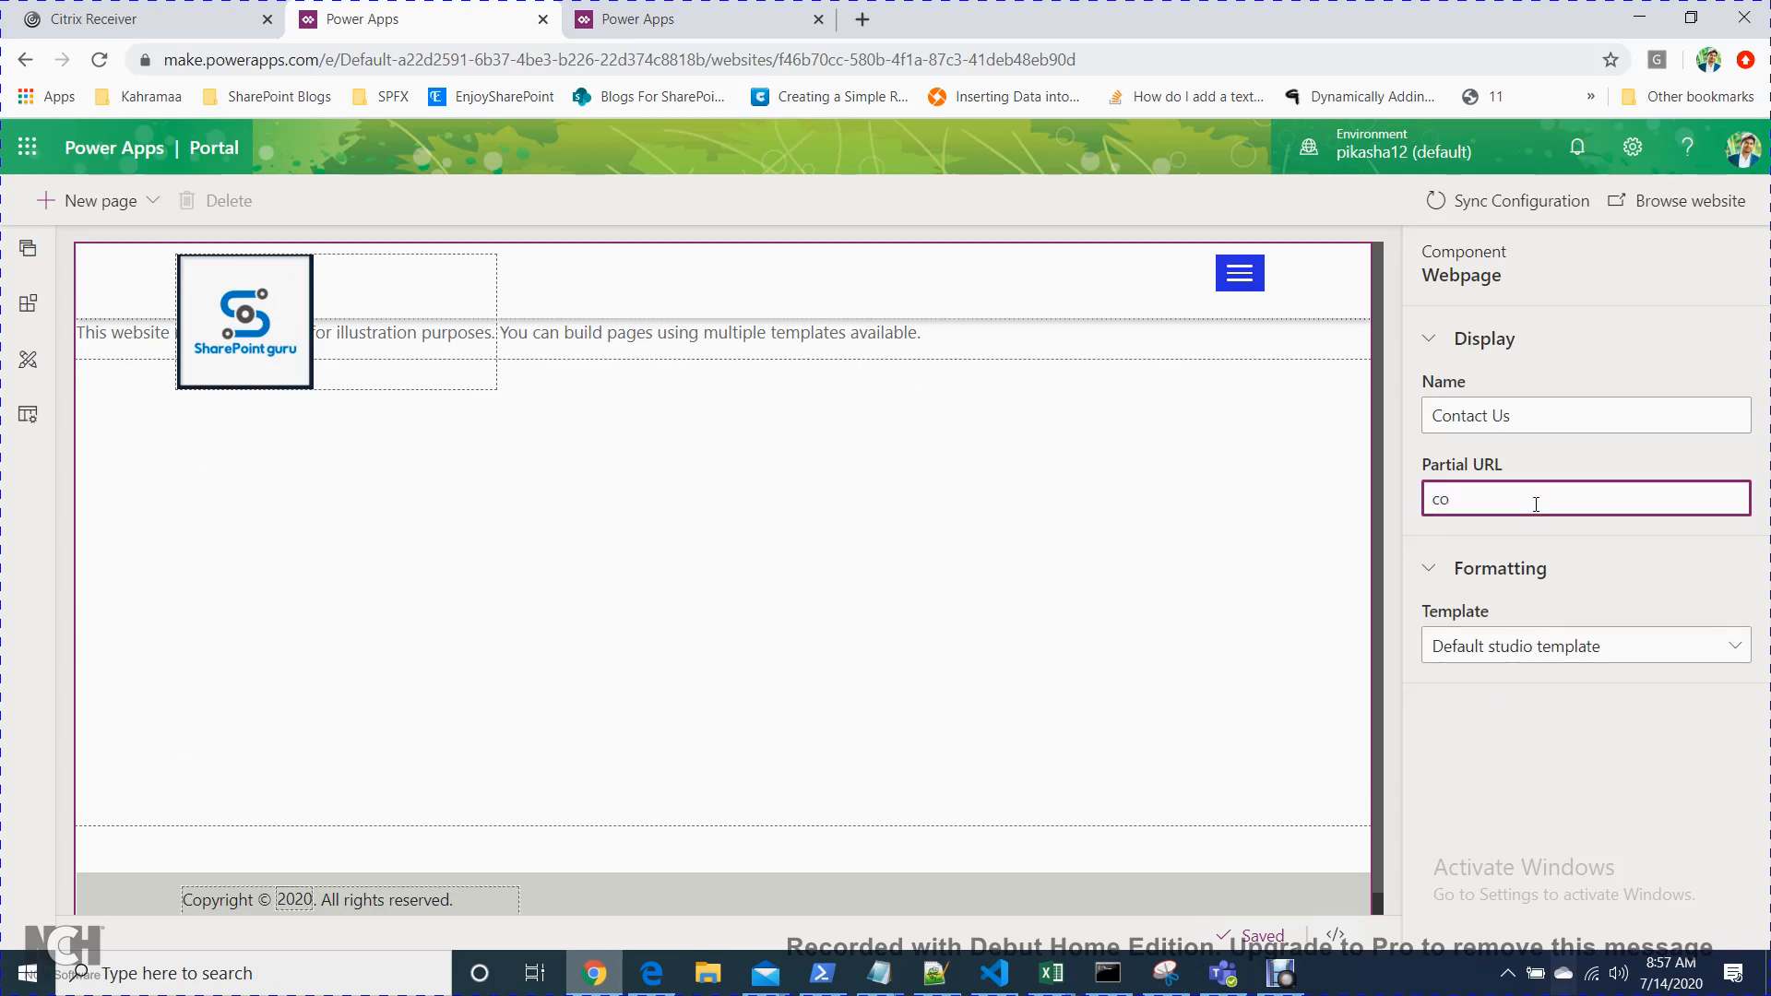
type("ntact")
left_click(1631, 545)
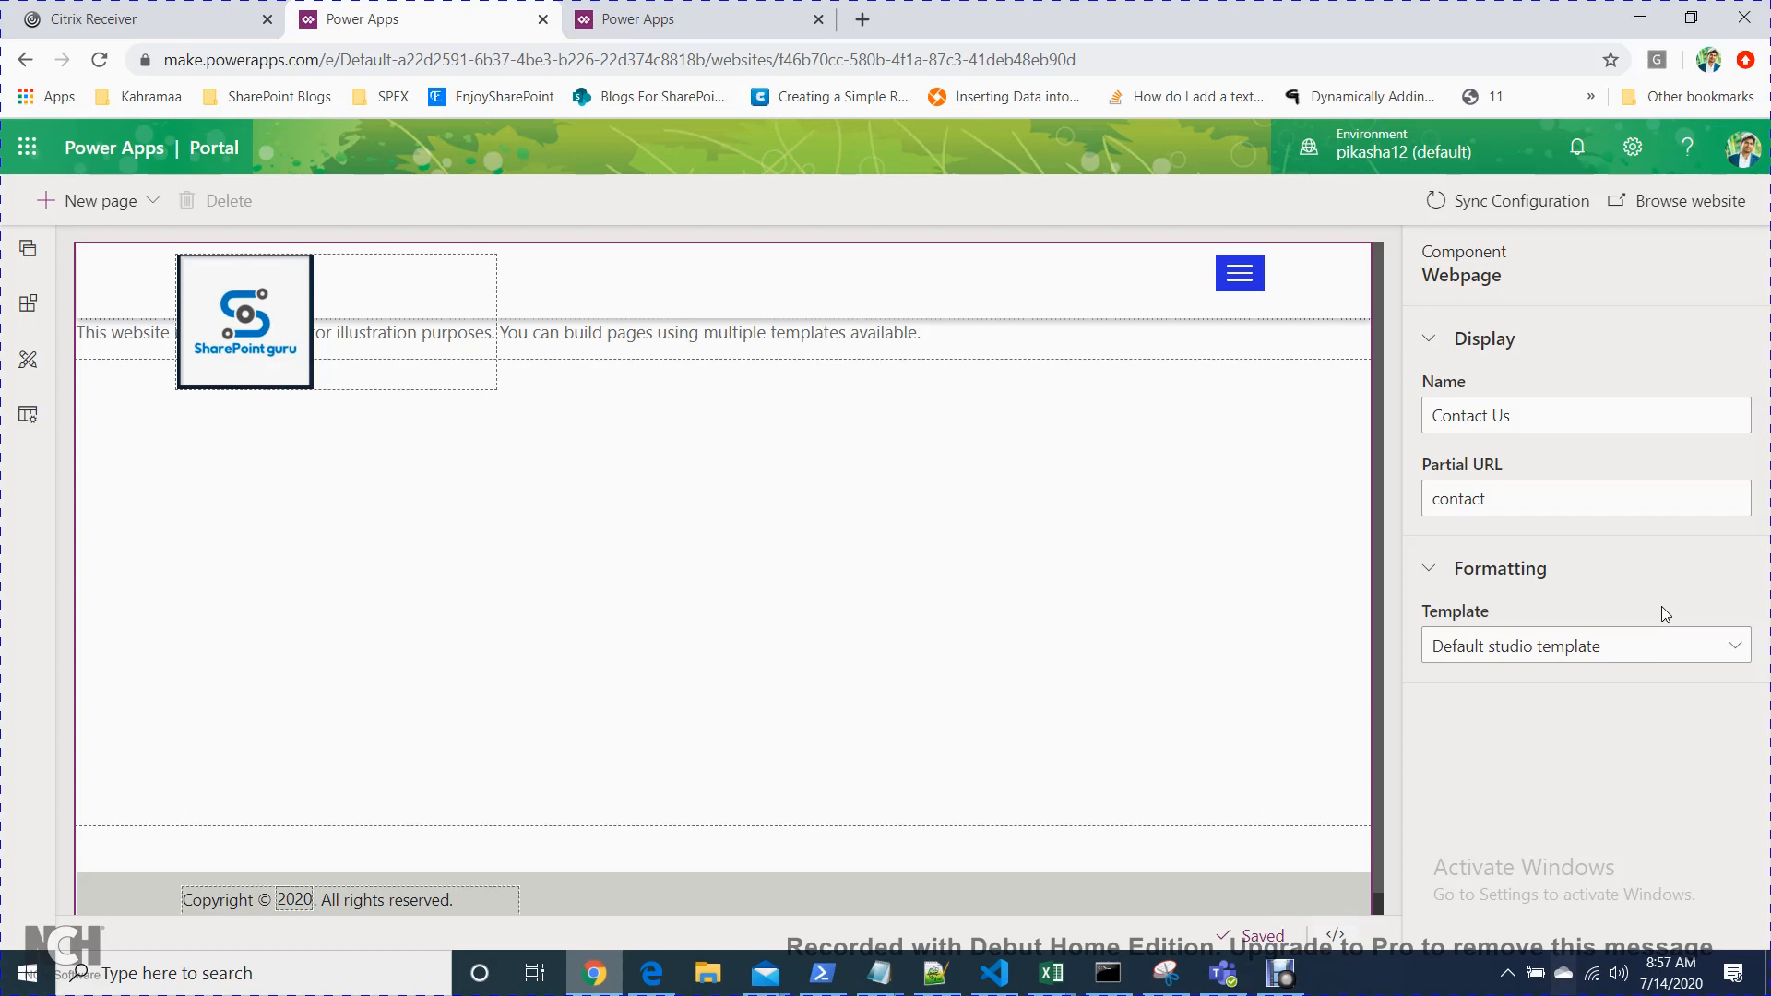
left_click(1638, 651)
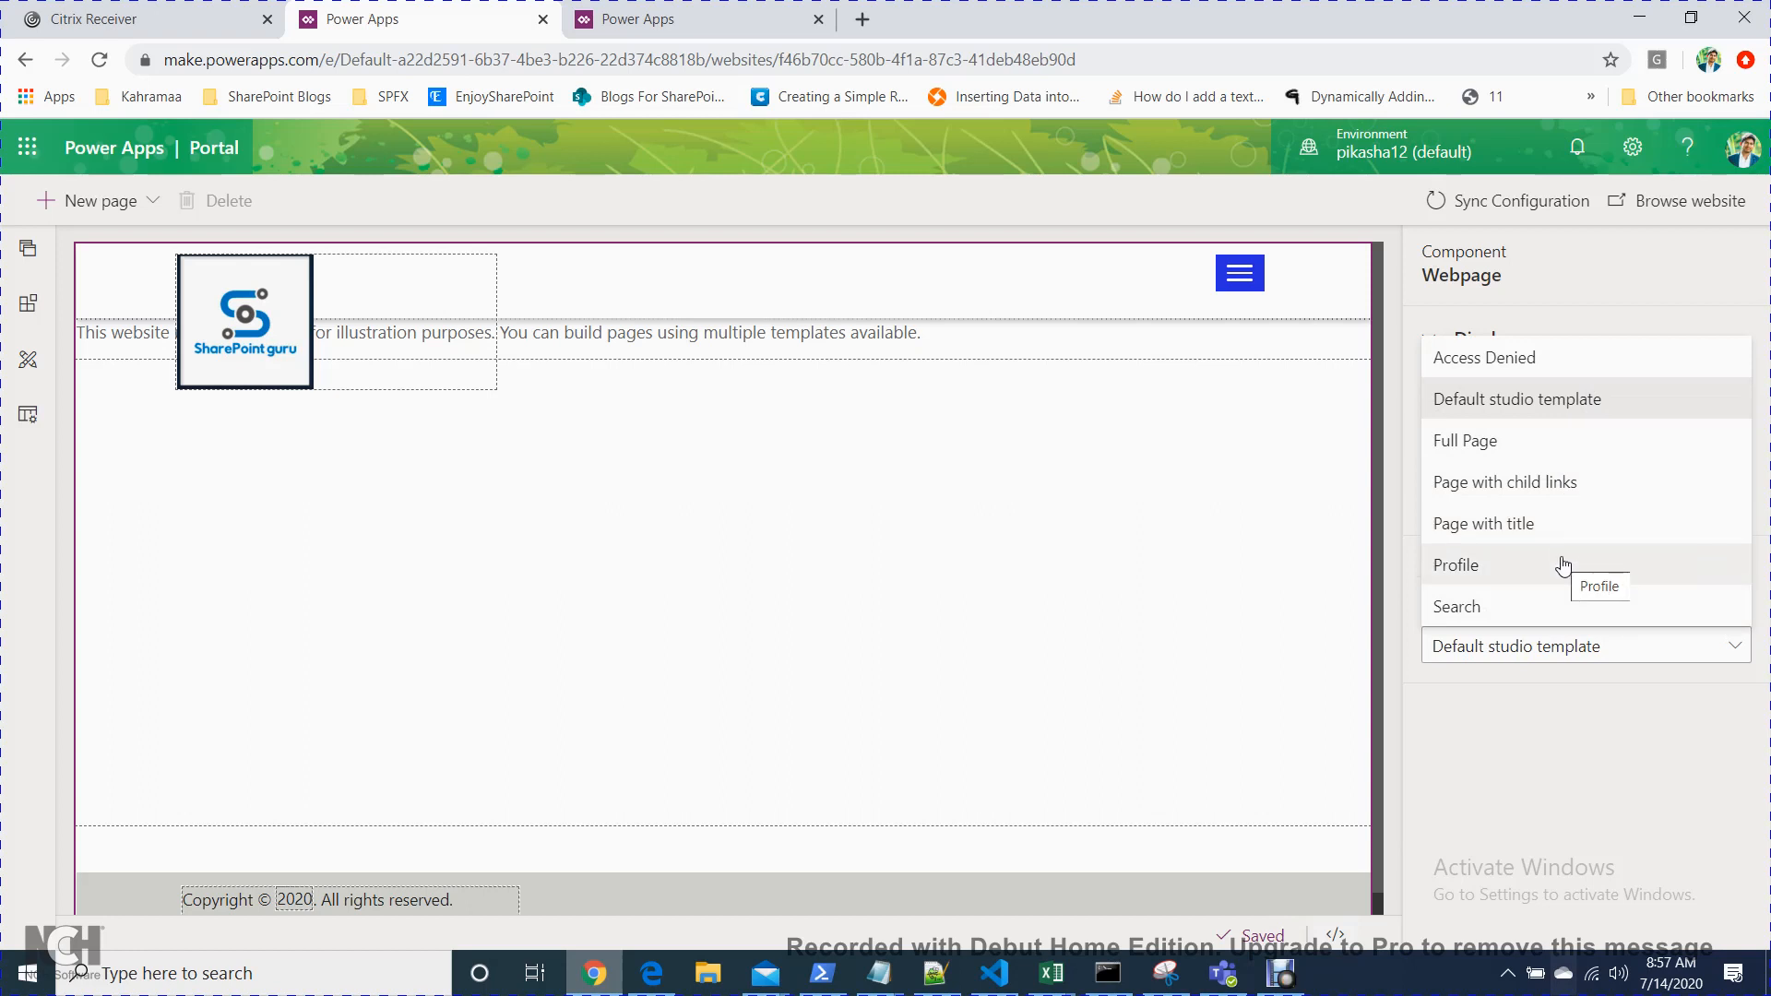
left_click(1562, 489)
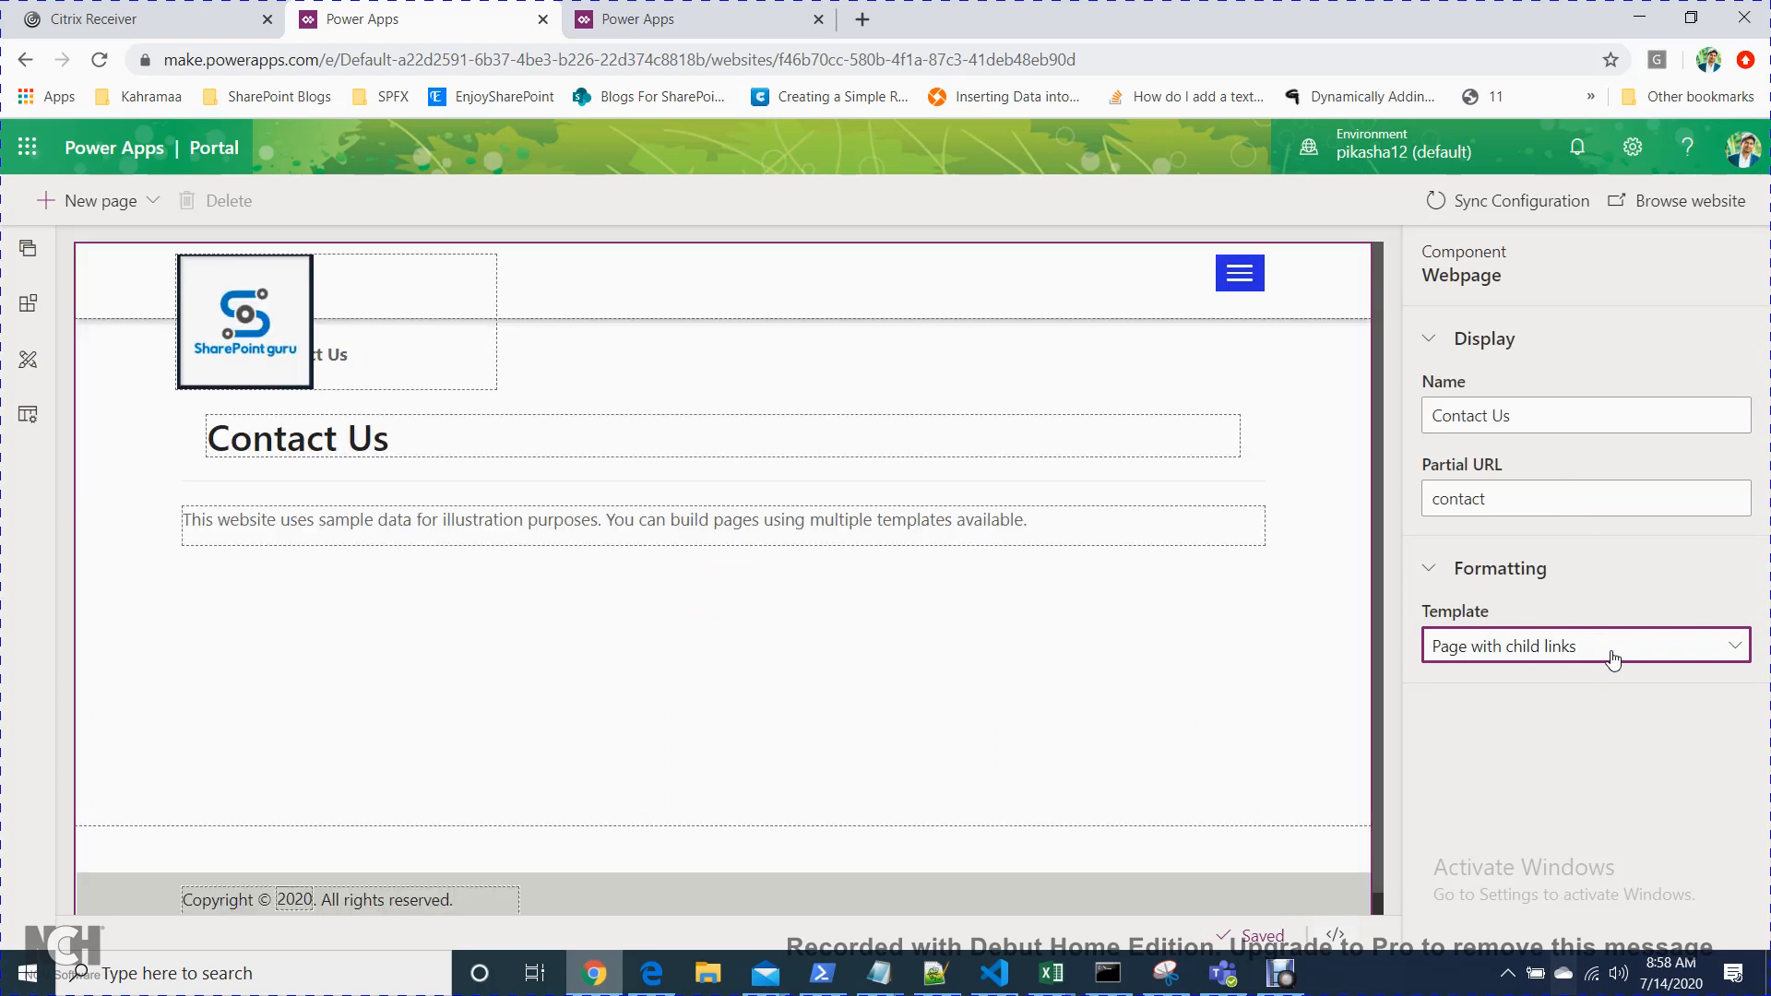
- Add a List component below the sample text on the Contact Us page
left_click(664, 517)
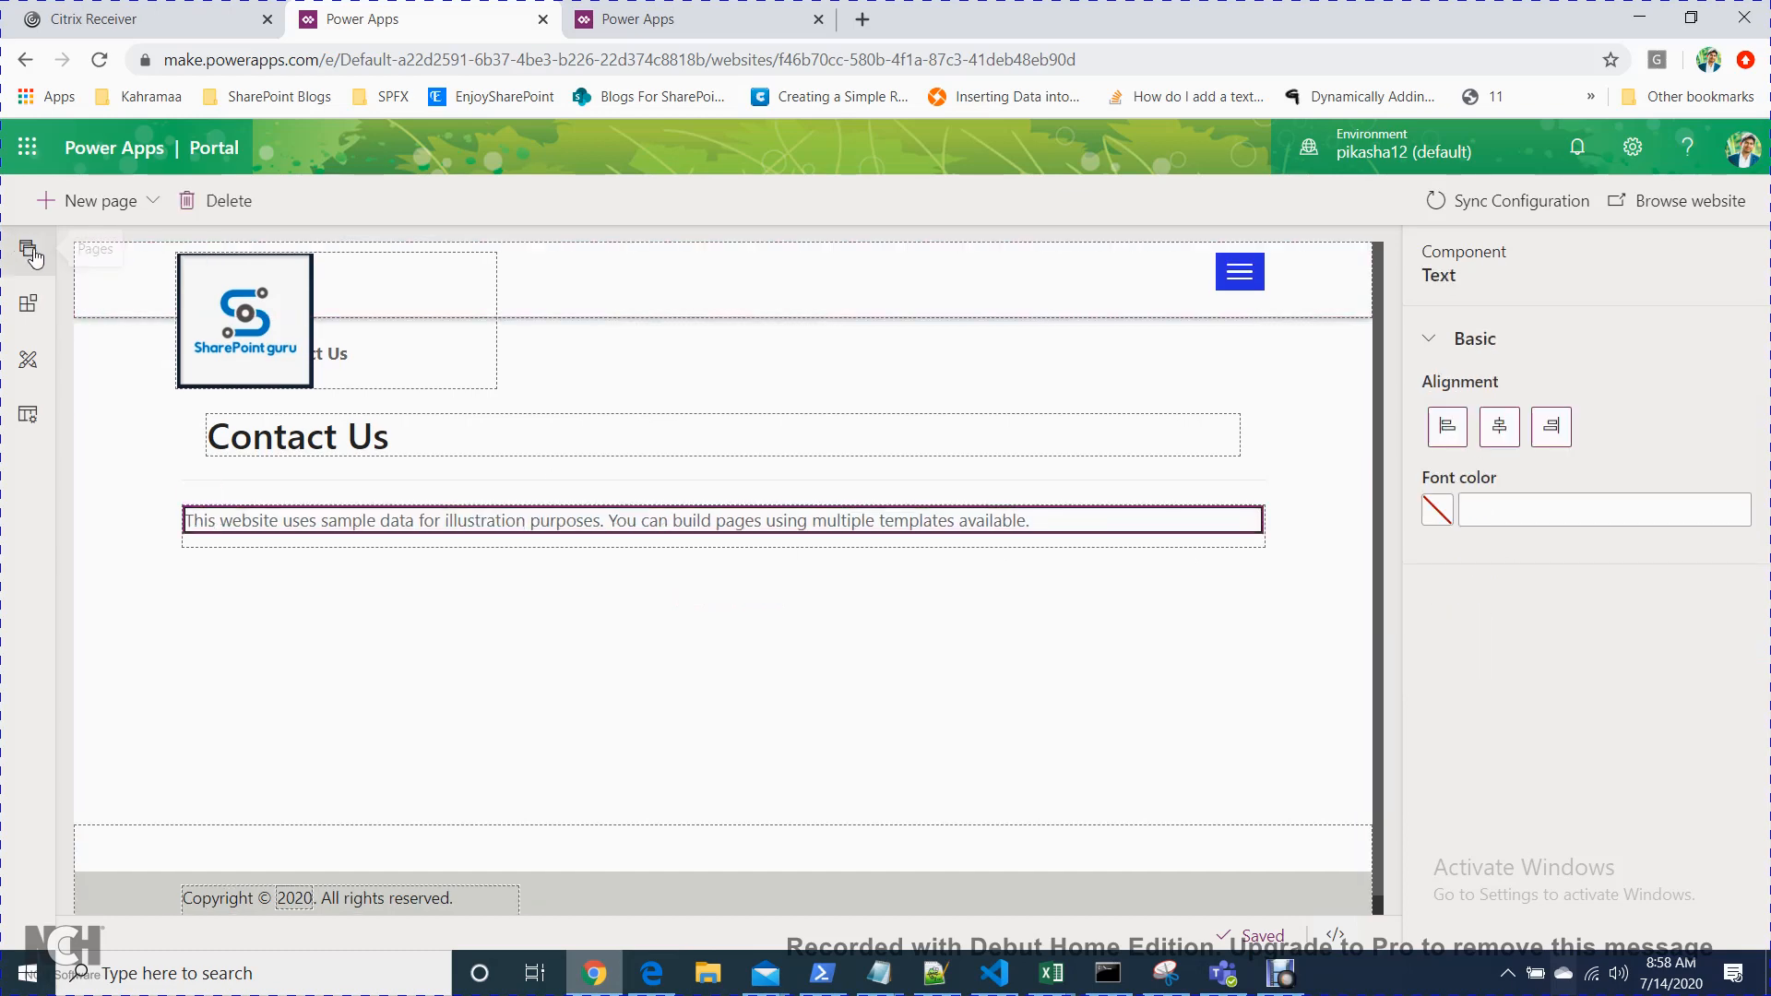
left_click(50, 307)
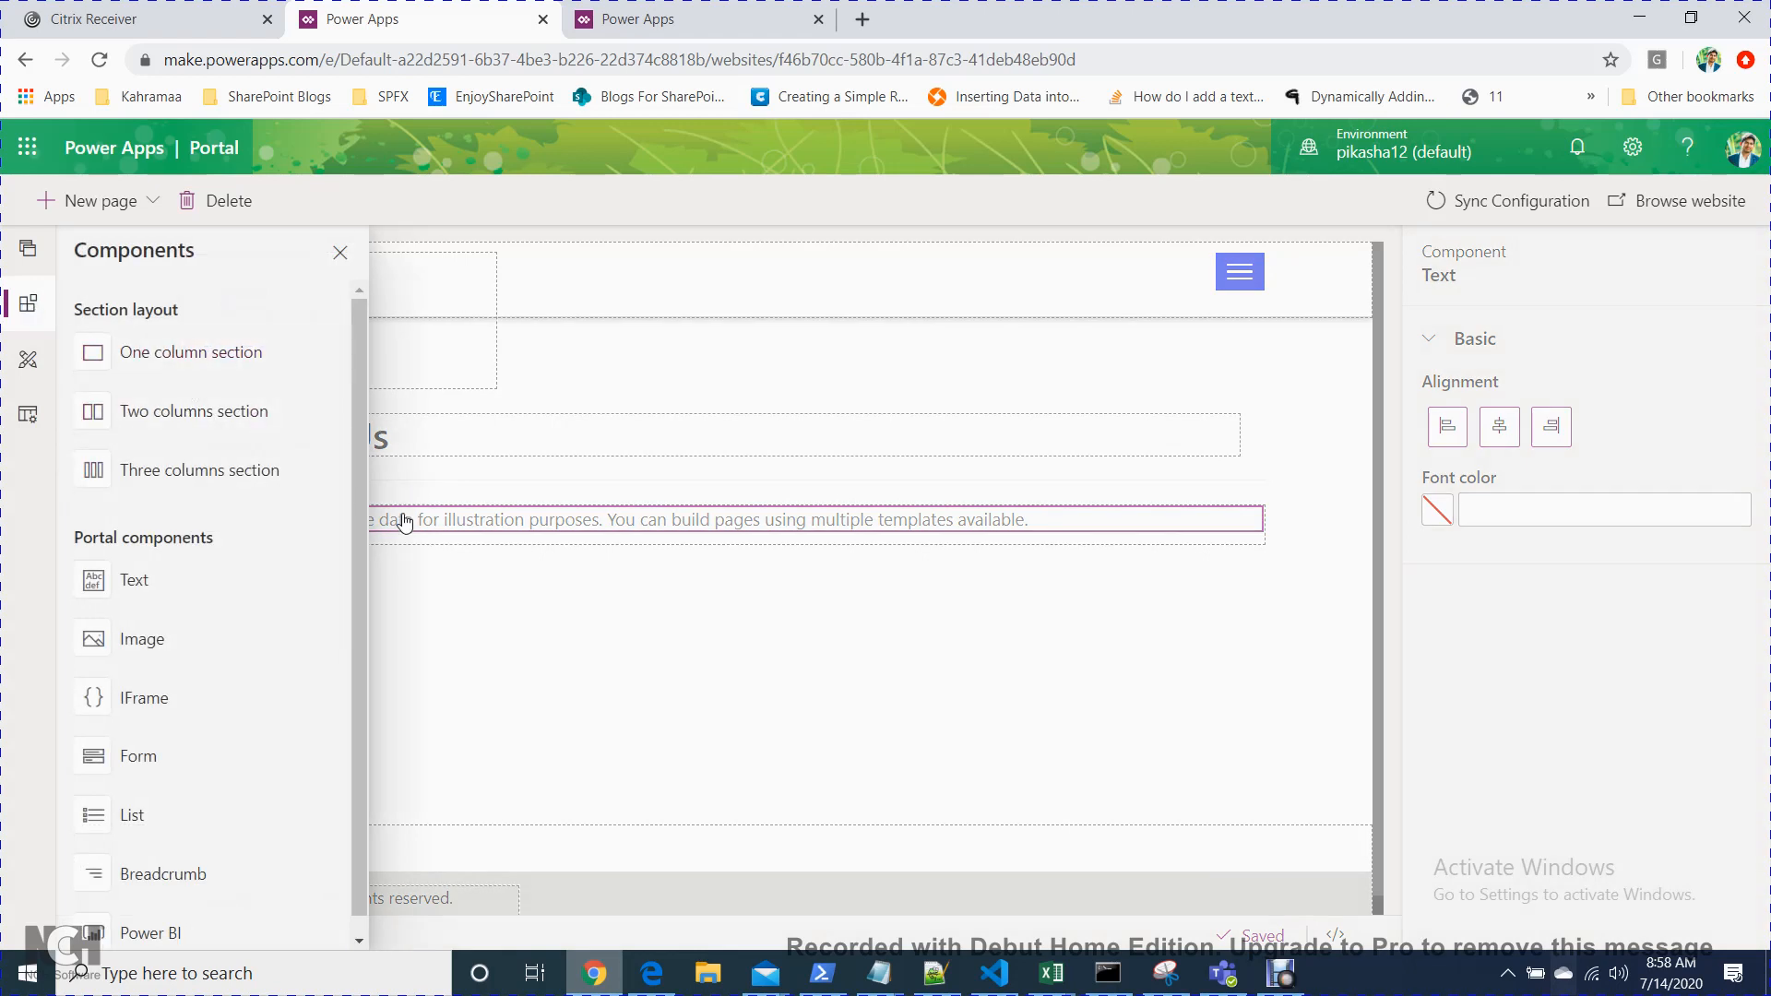
scroll(356, 495, "down", 1)
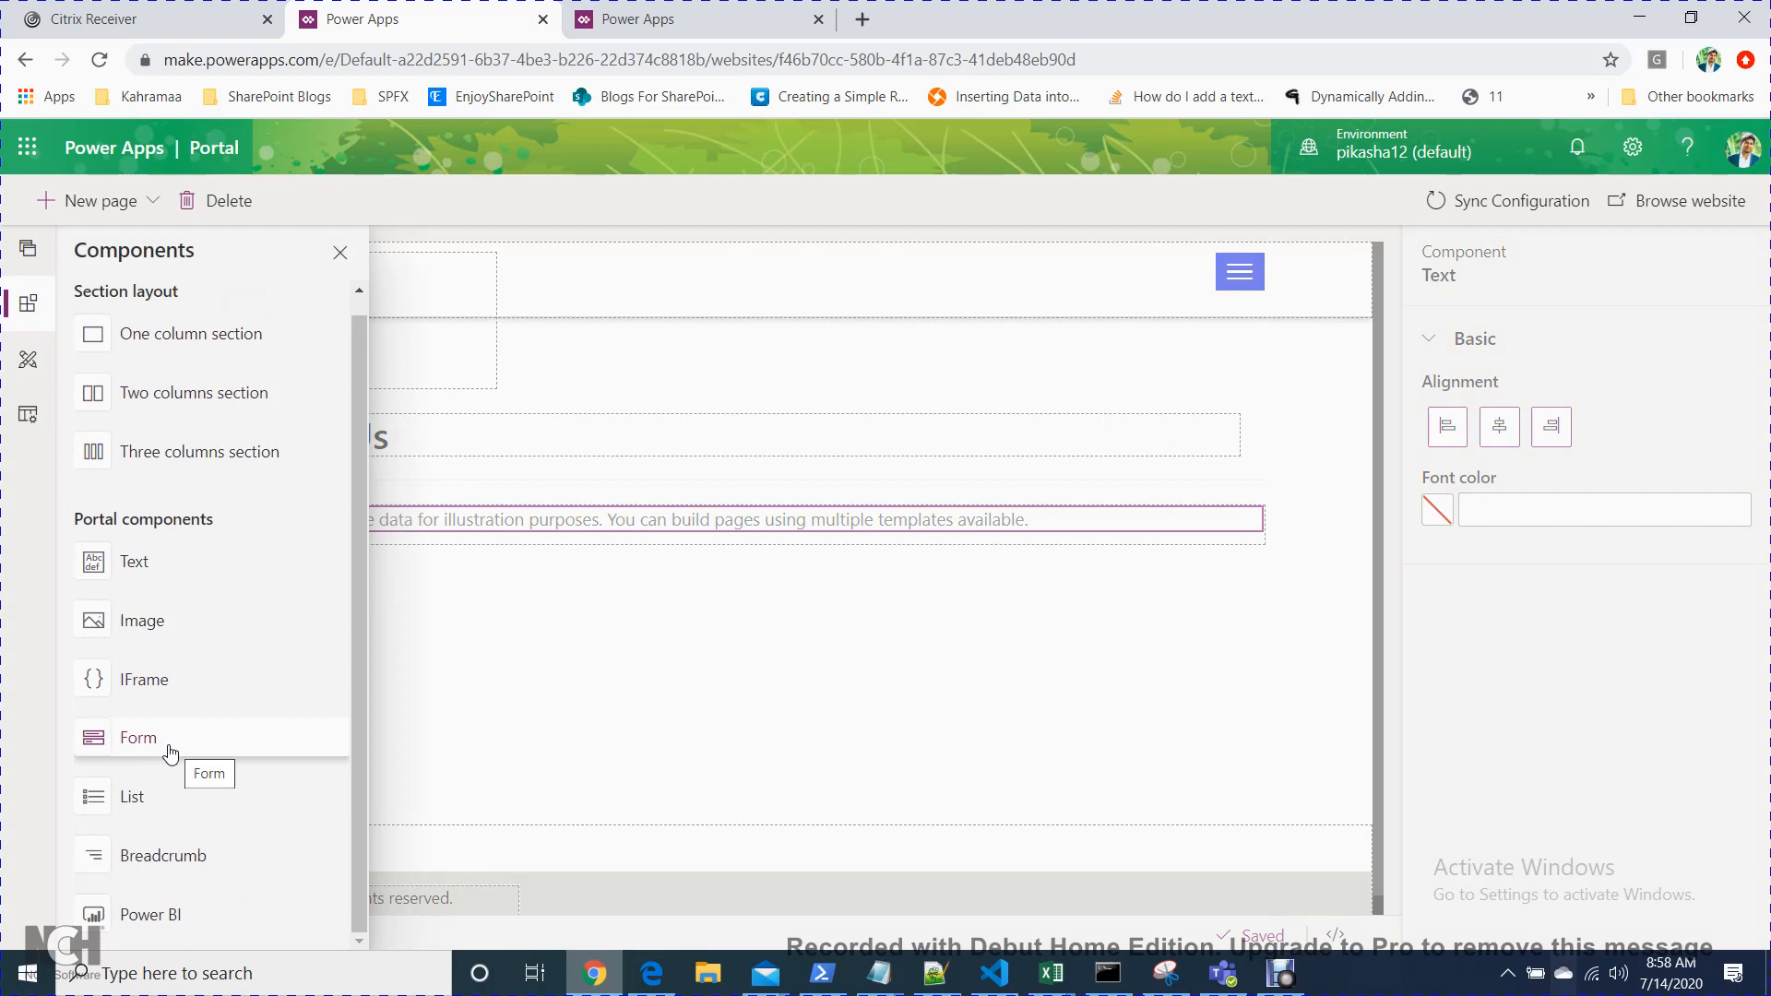
left_click(190, 793)
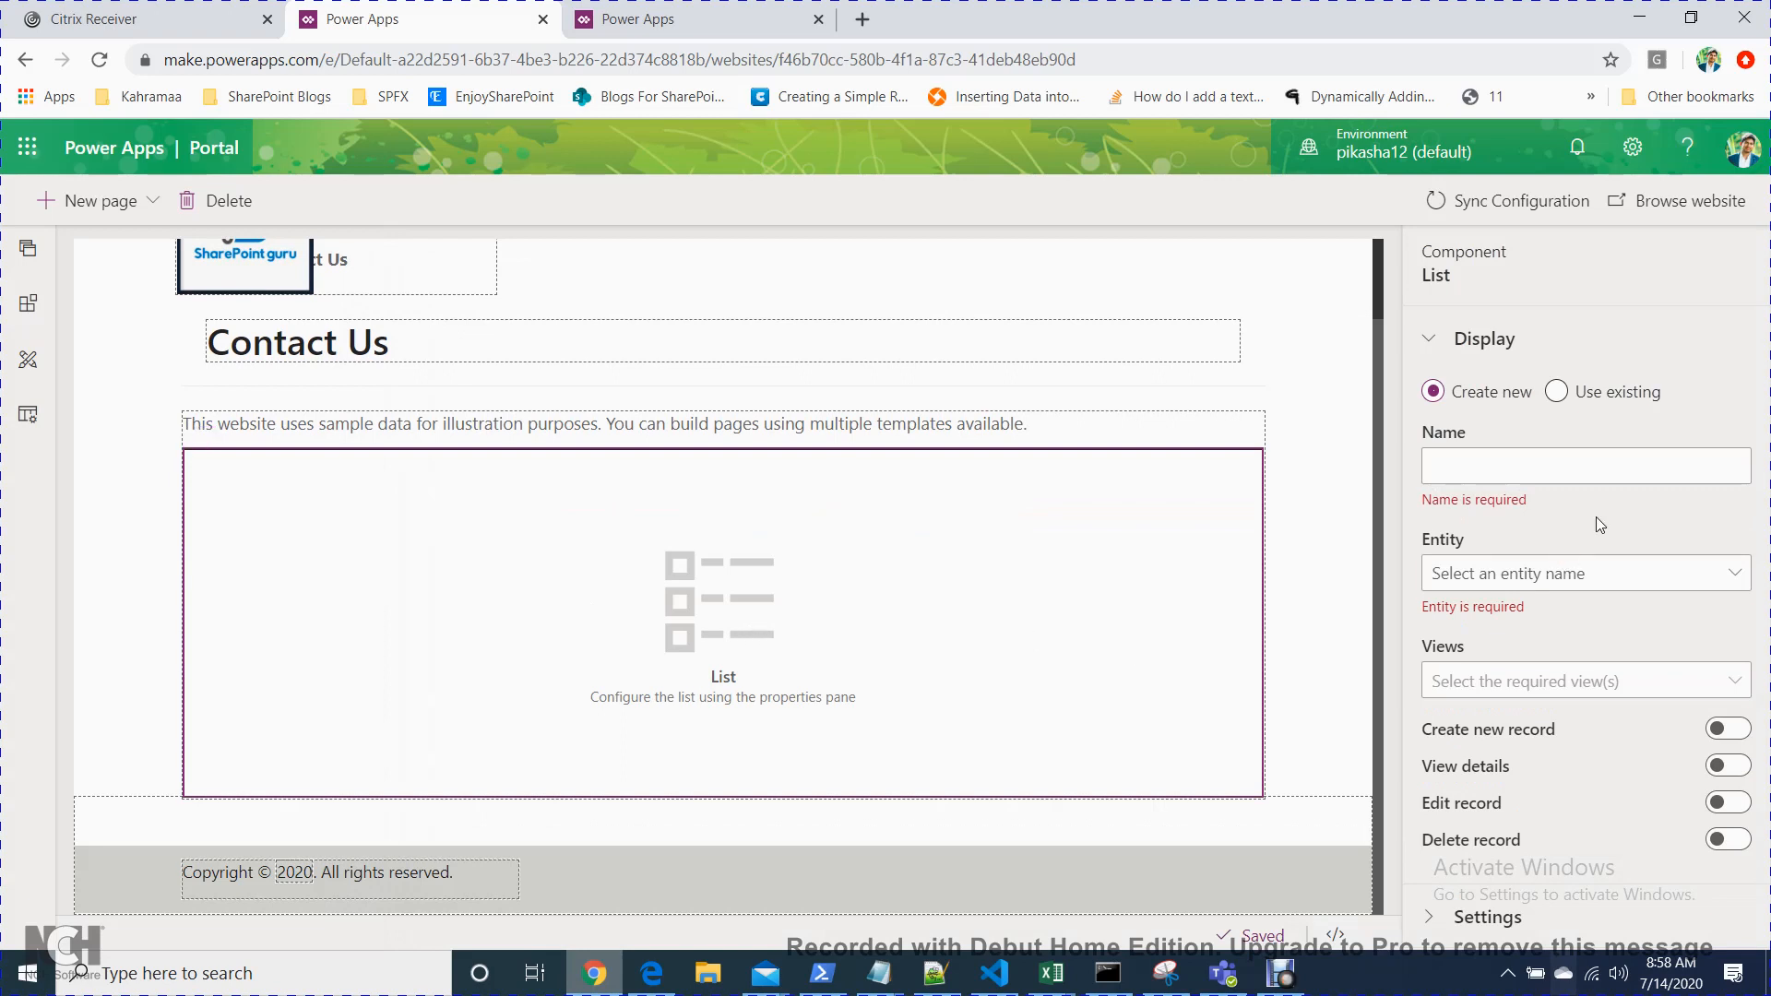
- Try to name the new list Blog List and clear that name
left_click(1582, 453)
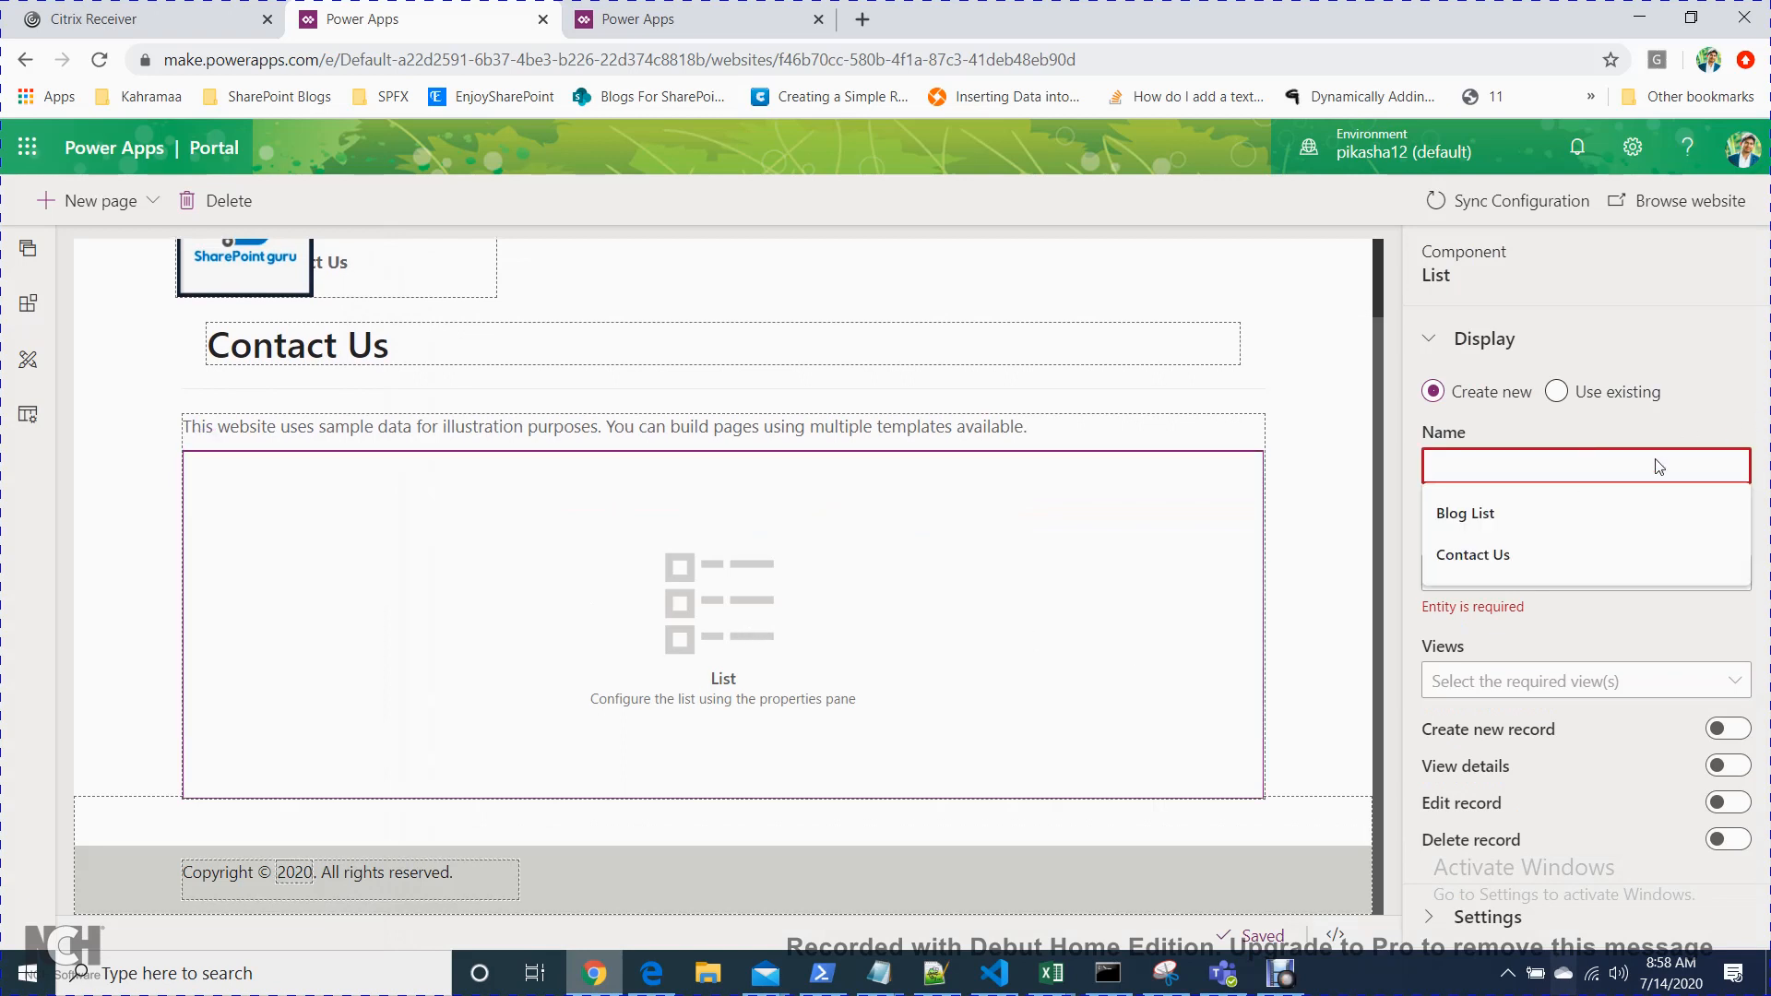
left_click(1531, 513)
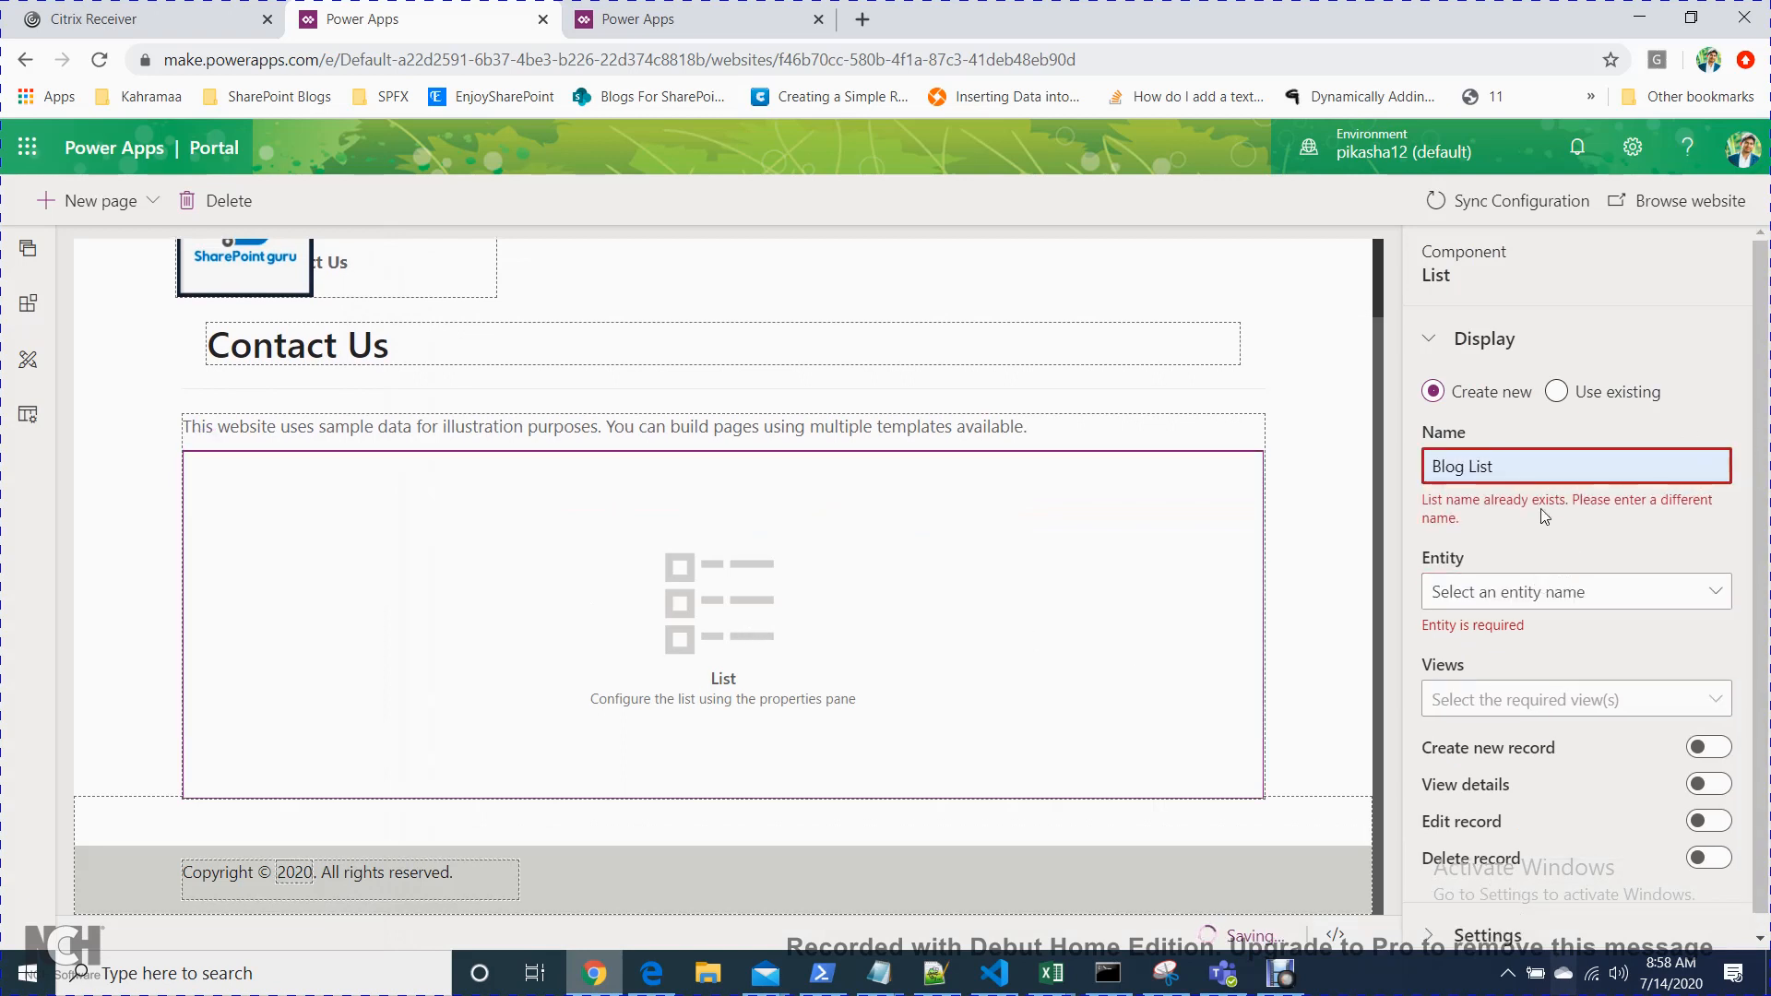
key("BackSpace")
key("BackSpace")
key("BackSpace")
key("BackSpace")
key("BackSpace")
key("BackSpace")
key("BackSpace")
key("BackSpace")
key("BackSpace")
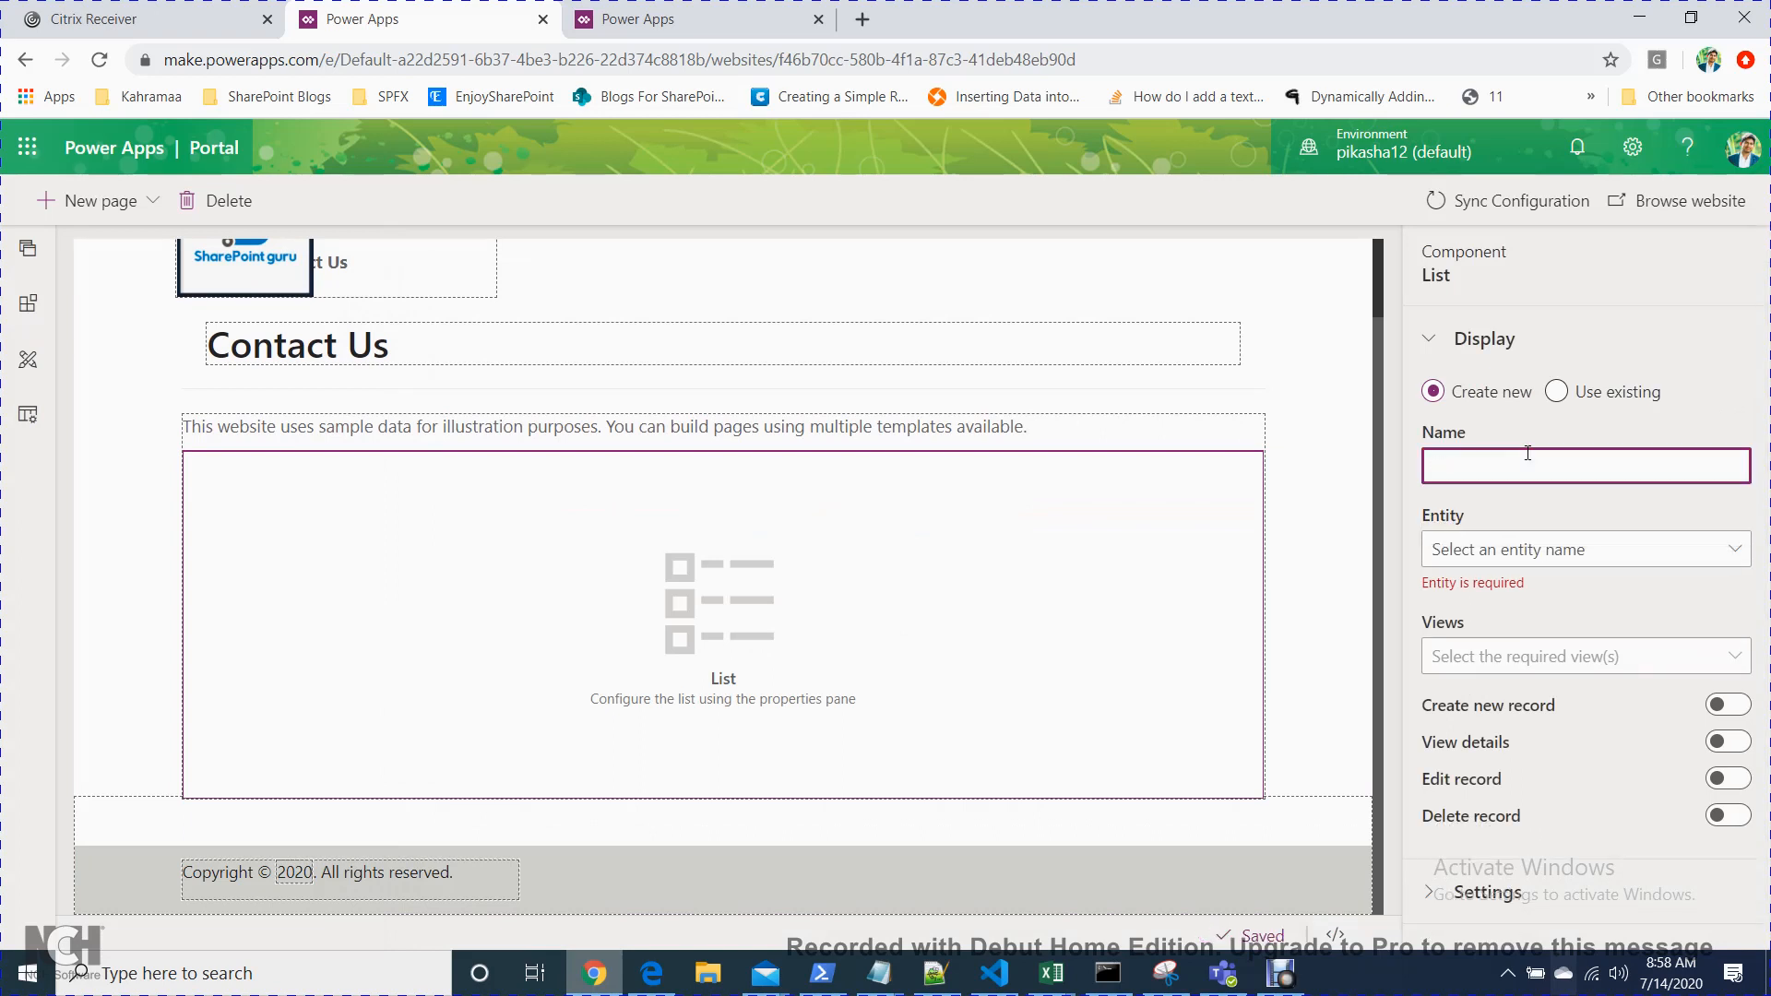
- Name the new list Contact List and set its entity to Business Unit (businessunit)
type("Contact ")
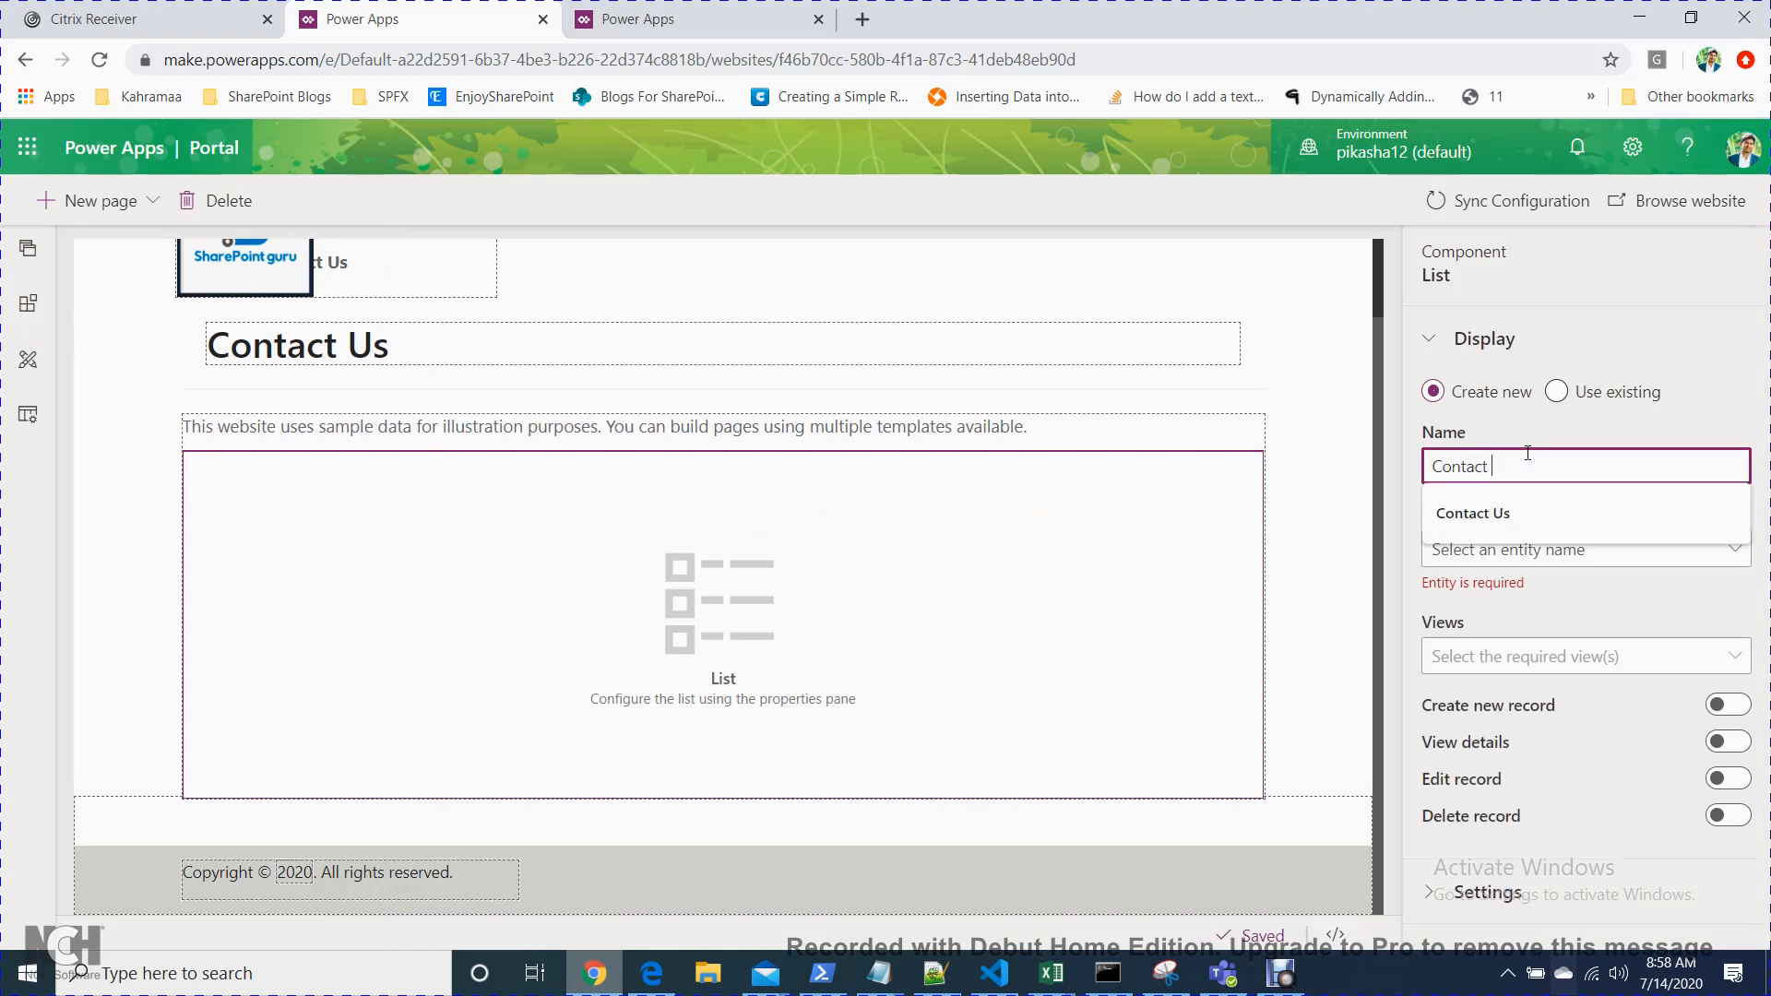
type("List")
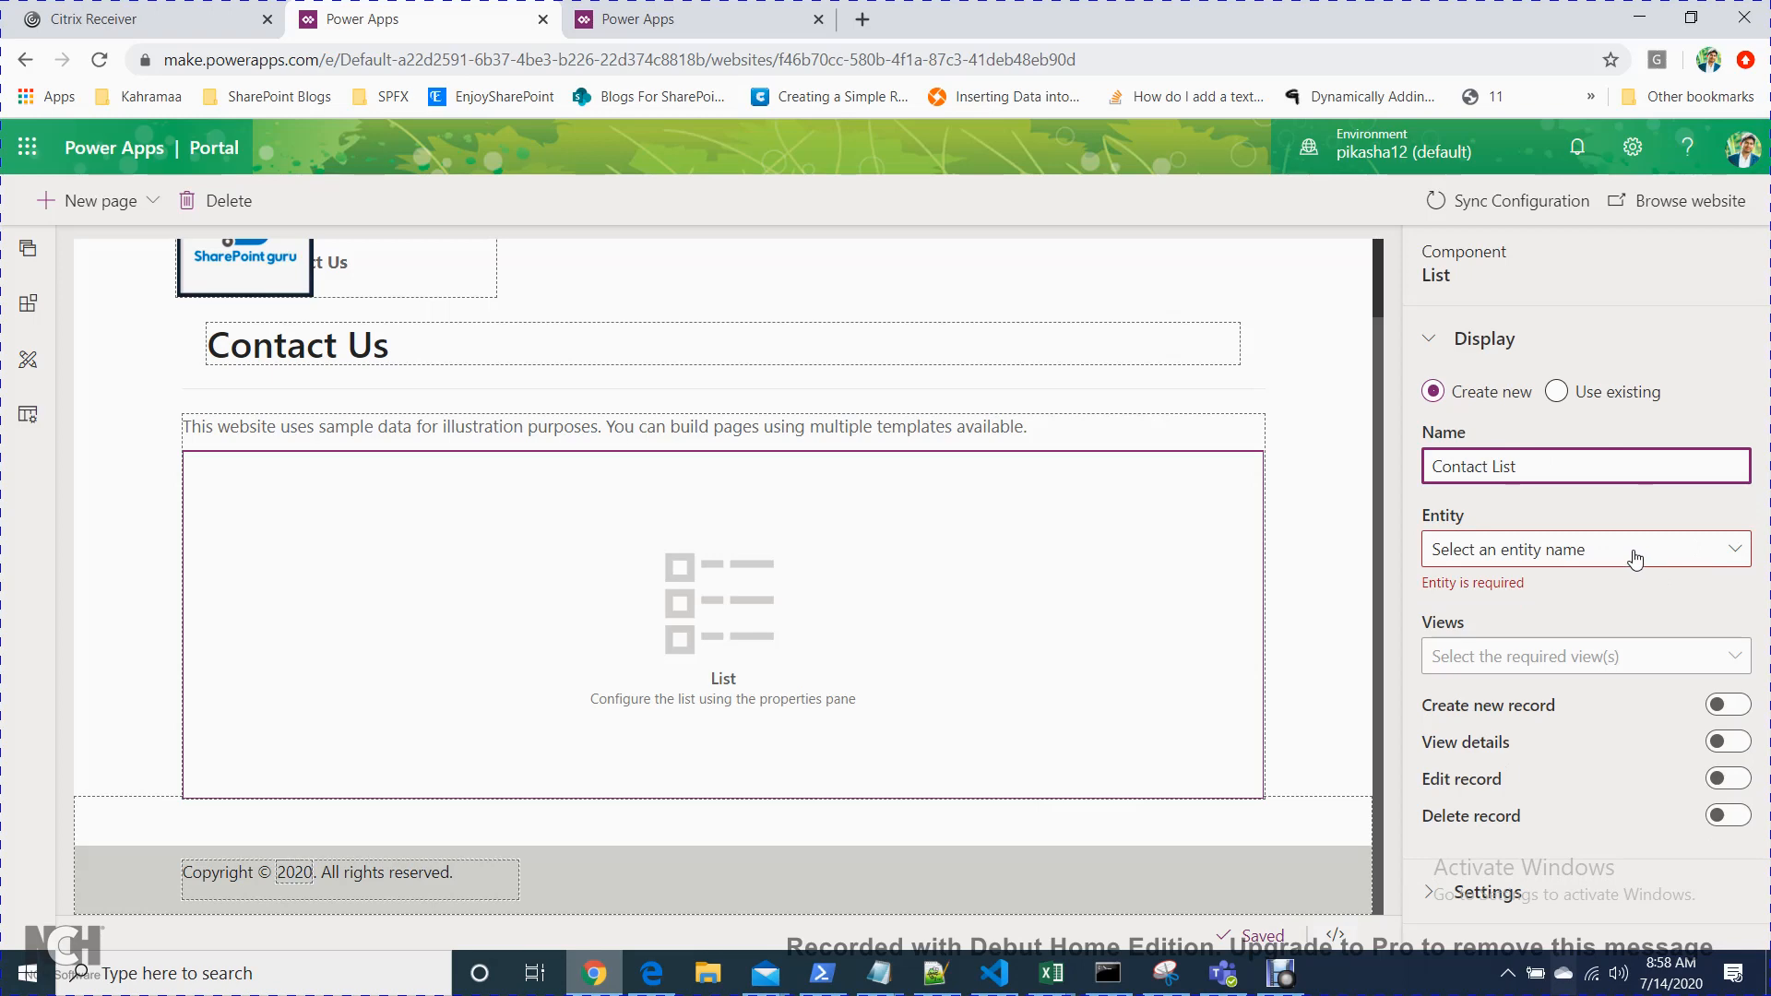
left_click(1572, 561)
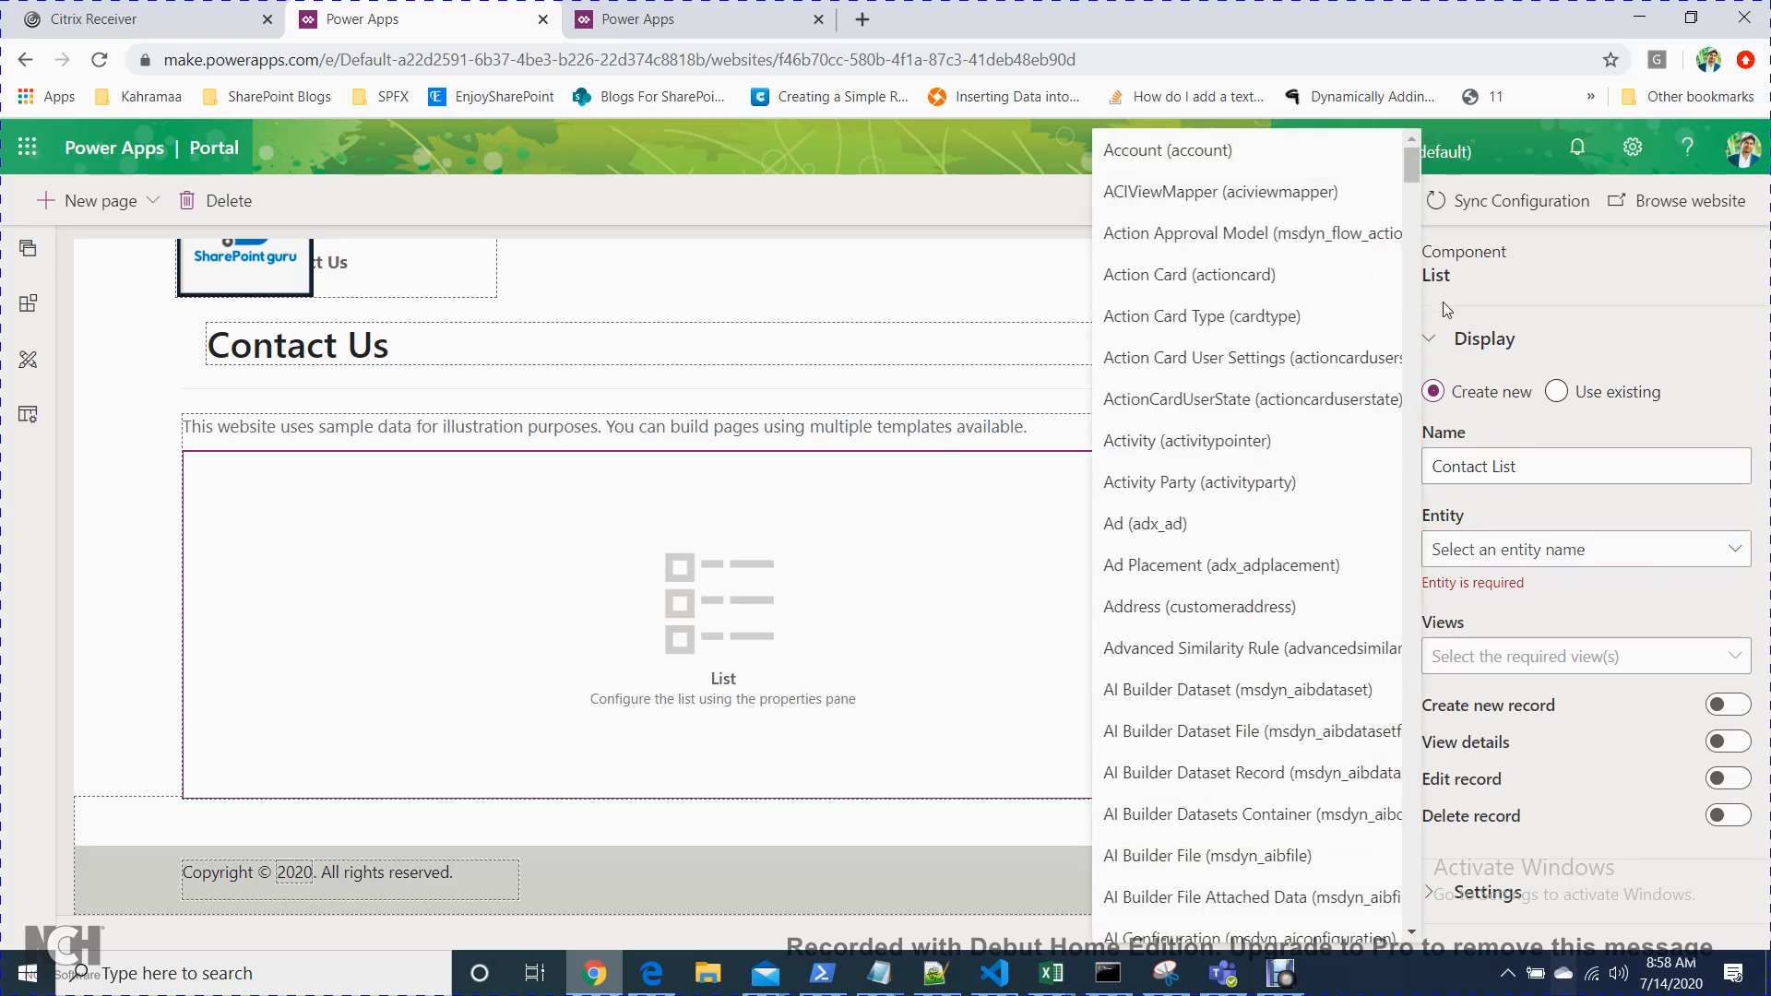
left_click_drag(1409, 174, 1407, 371)
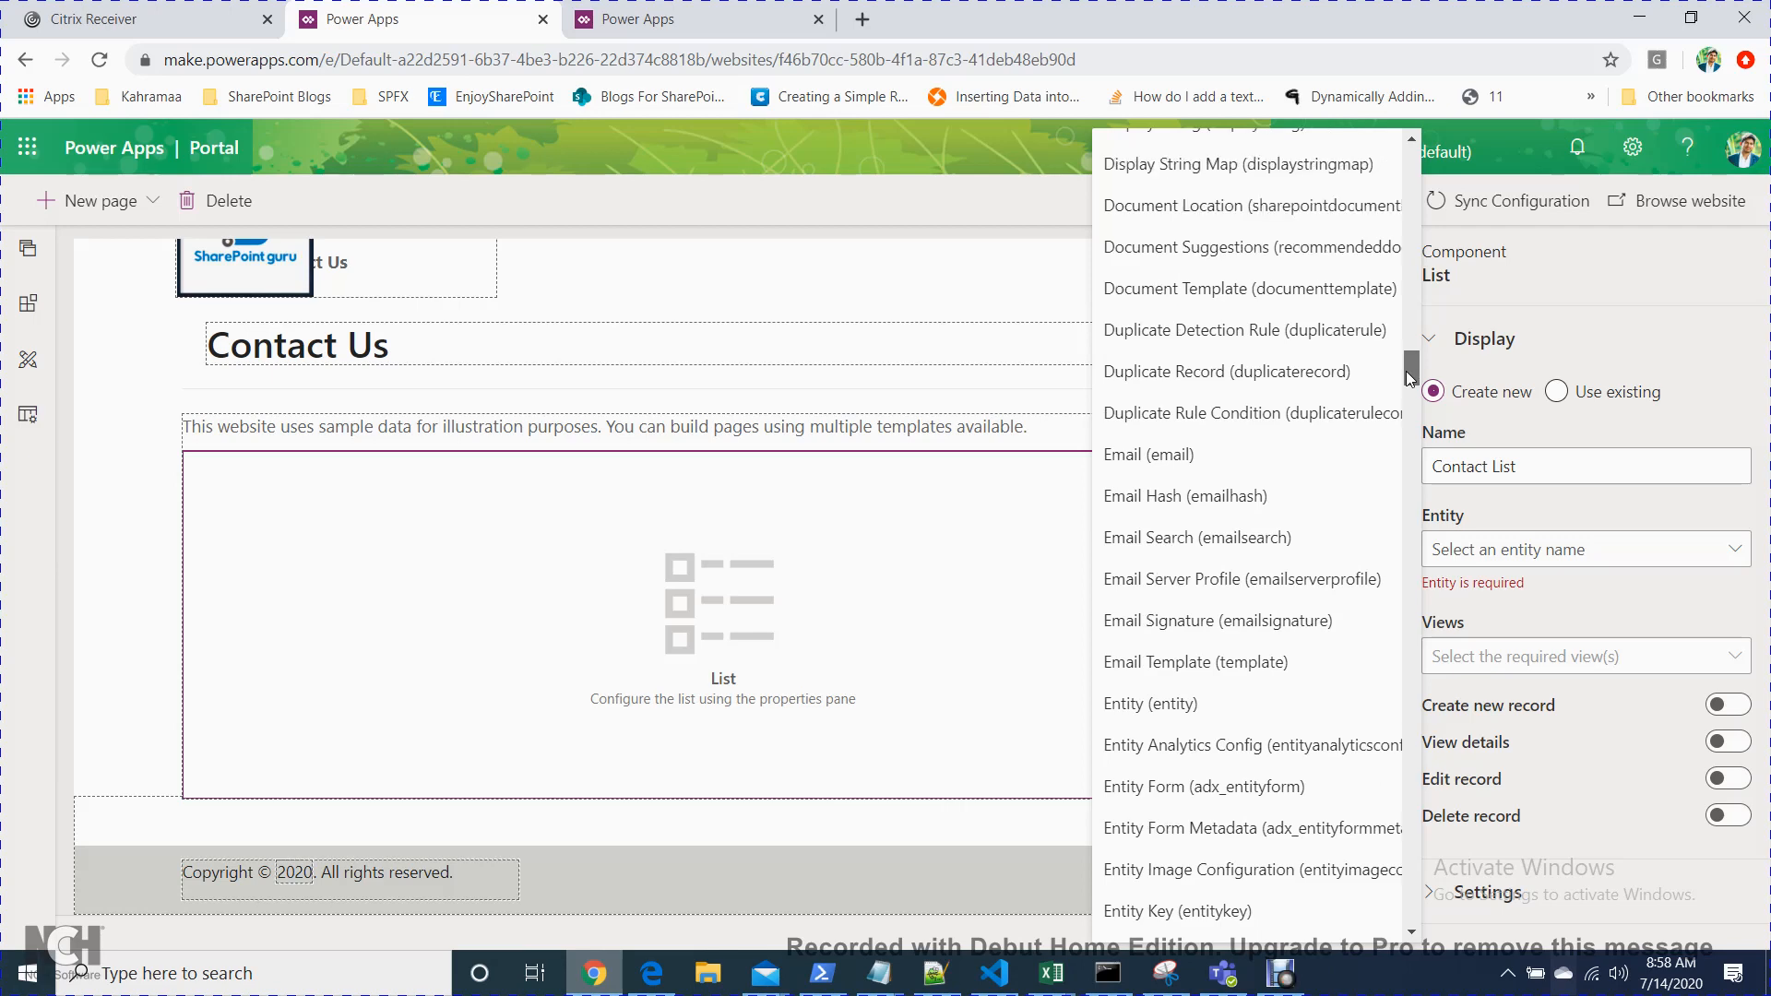
left_click_drag(1409, 378, 1403, 503)
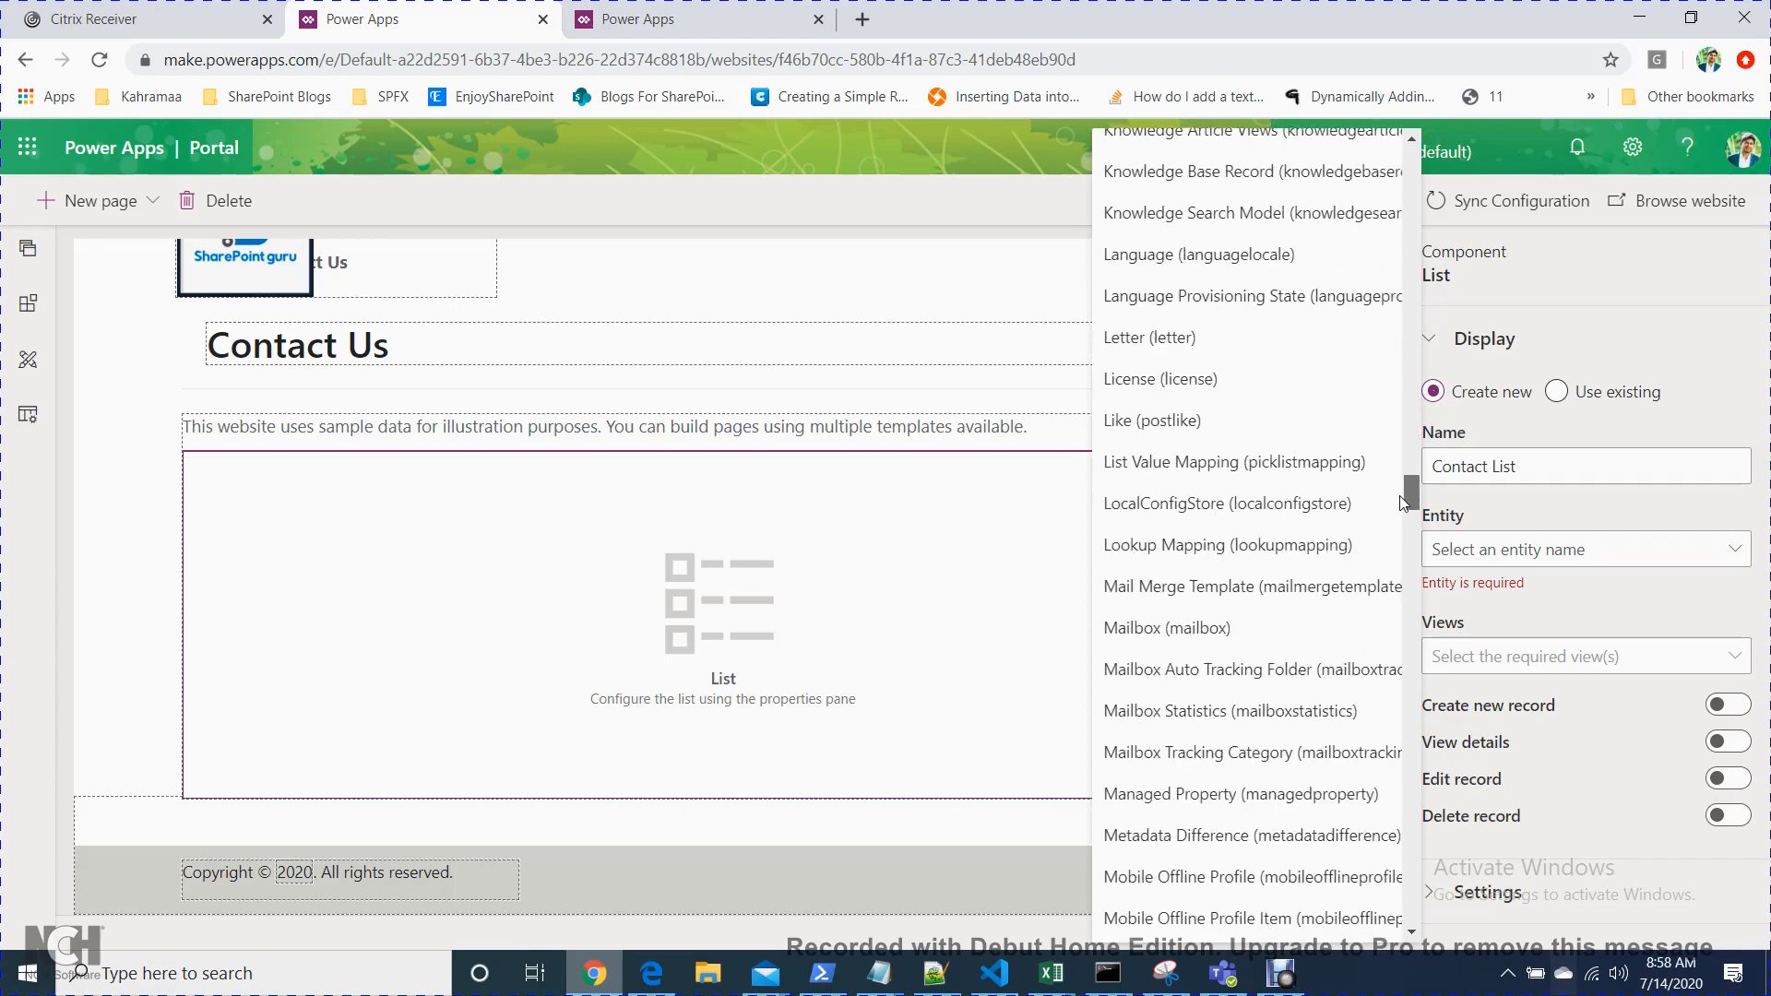
left_click_drag(1403, 503, 1461, 290)
left_click(1202, 307)
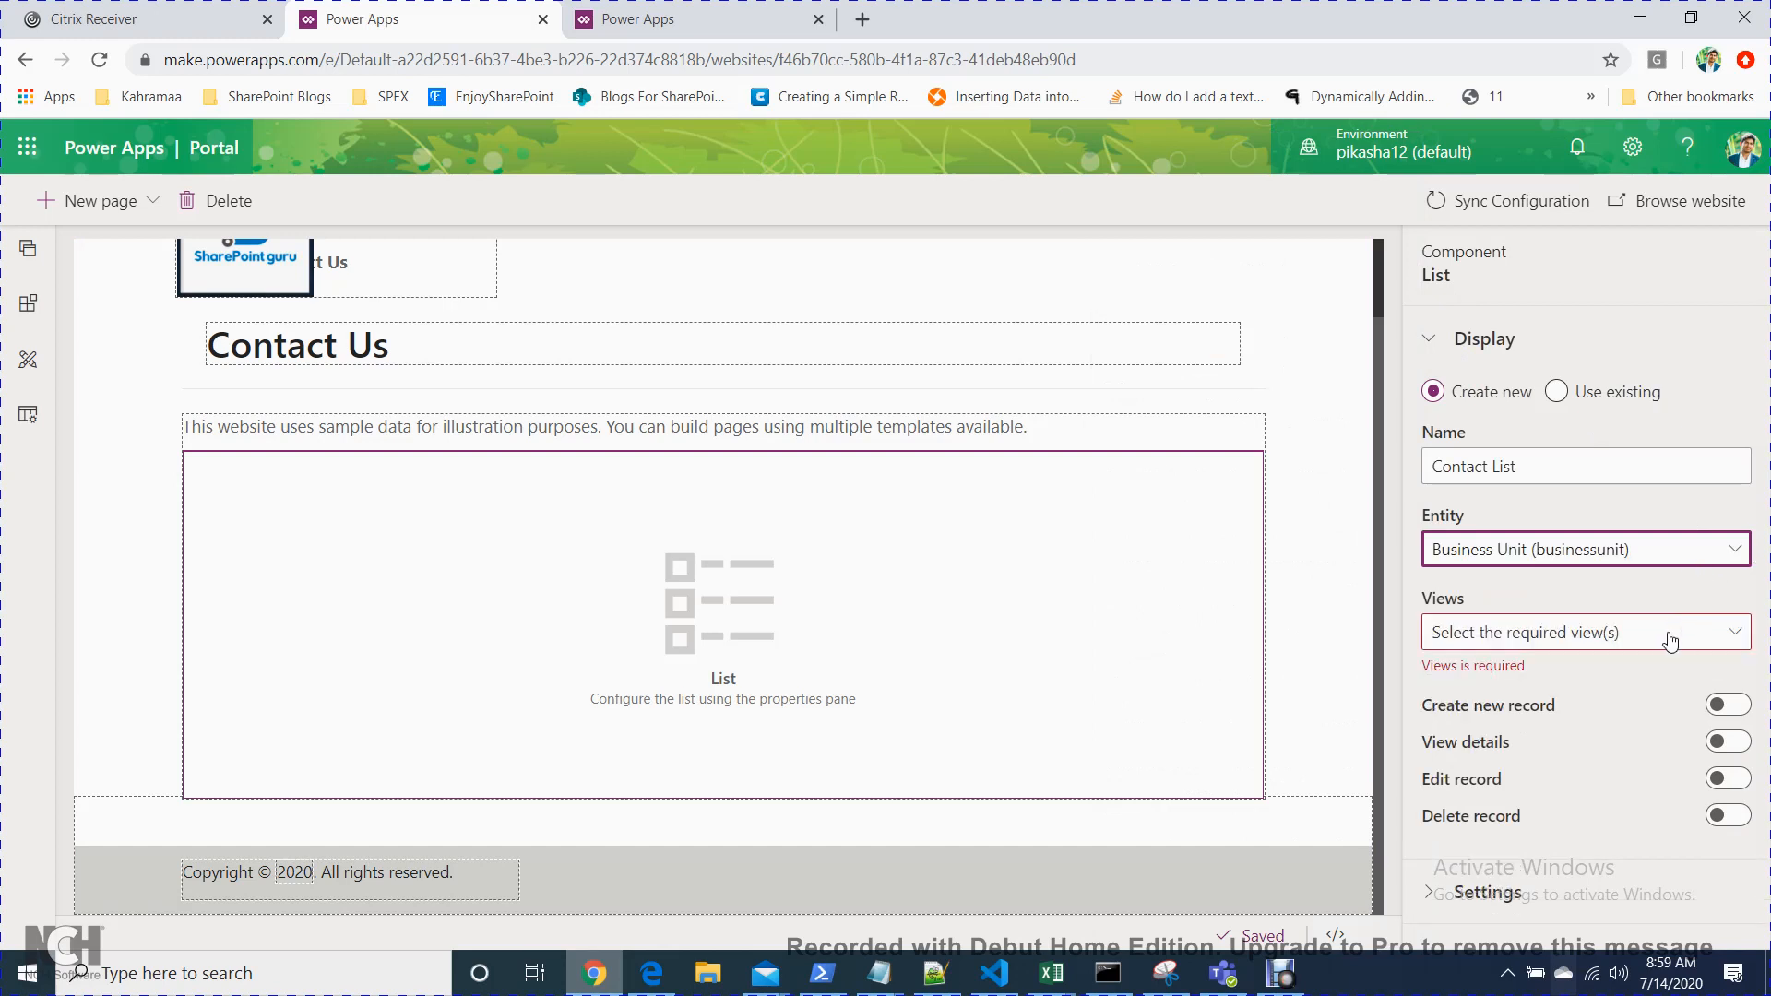
- Include the Active Business Units, Business Associated View, Business Units Lookup View and Inactive Business Units views in the list
left_click(1671, 640)
left_click(1651, 682)
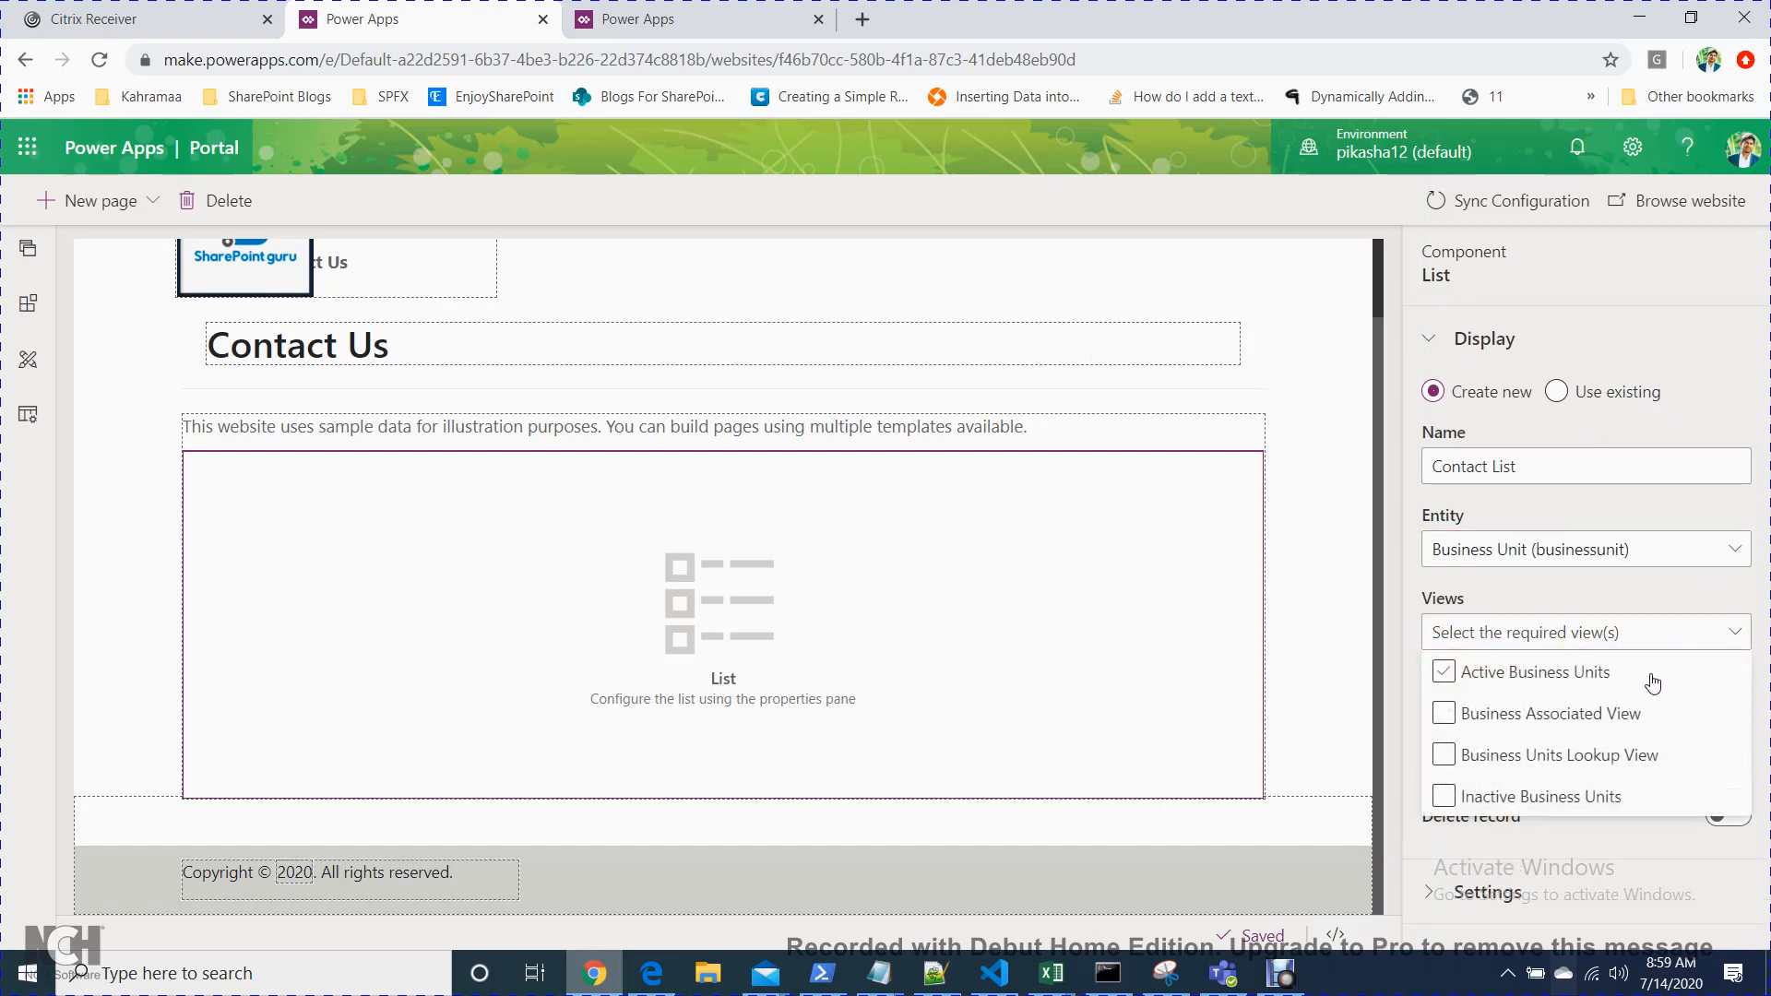
left_click(1599, 683)
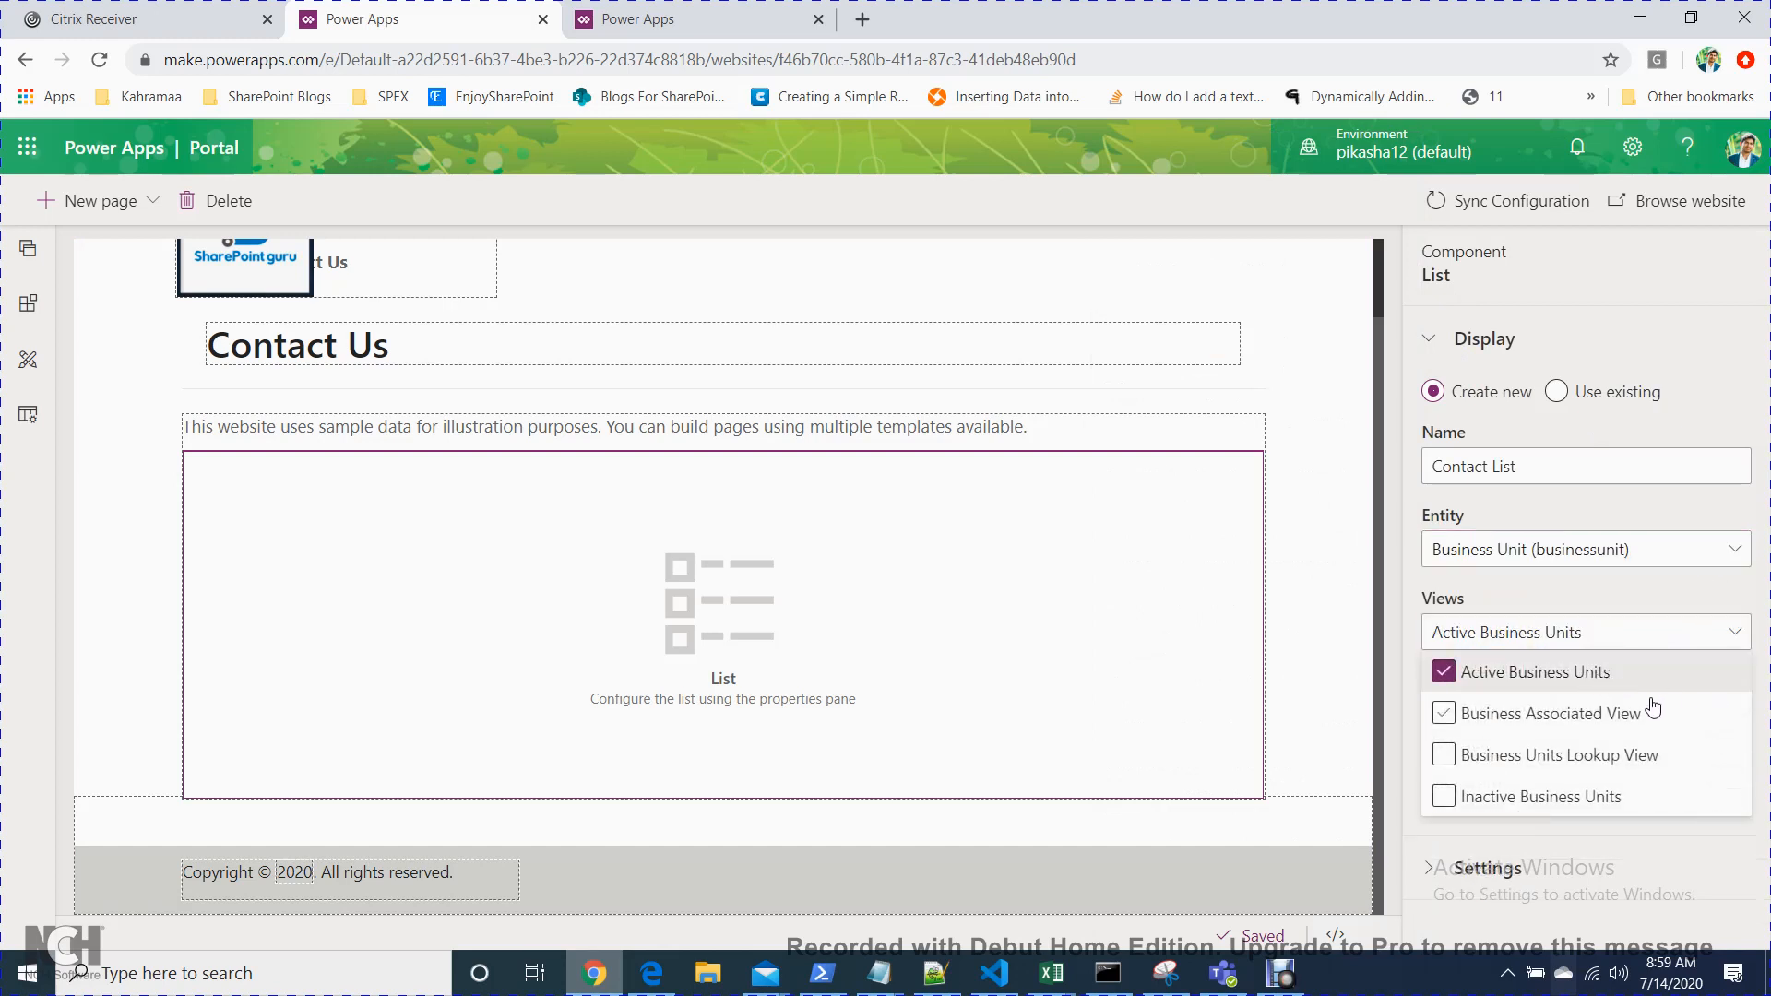
left_click(1579, 724)
left_click(1563, 764)
left_click(1559, 798)
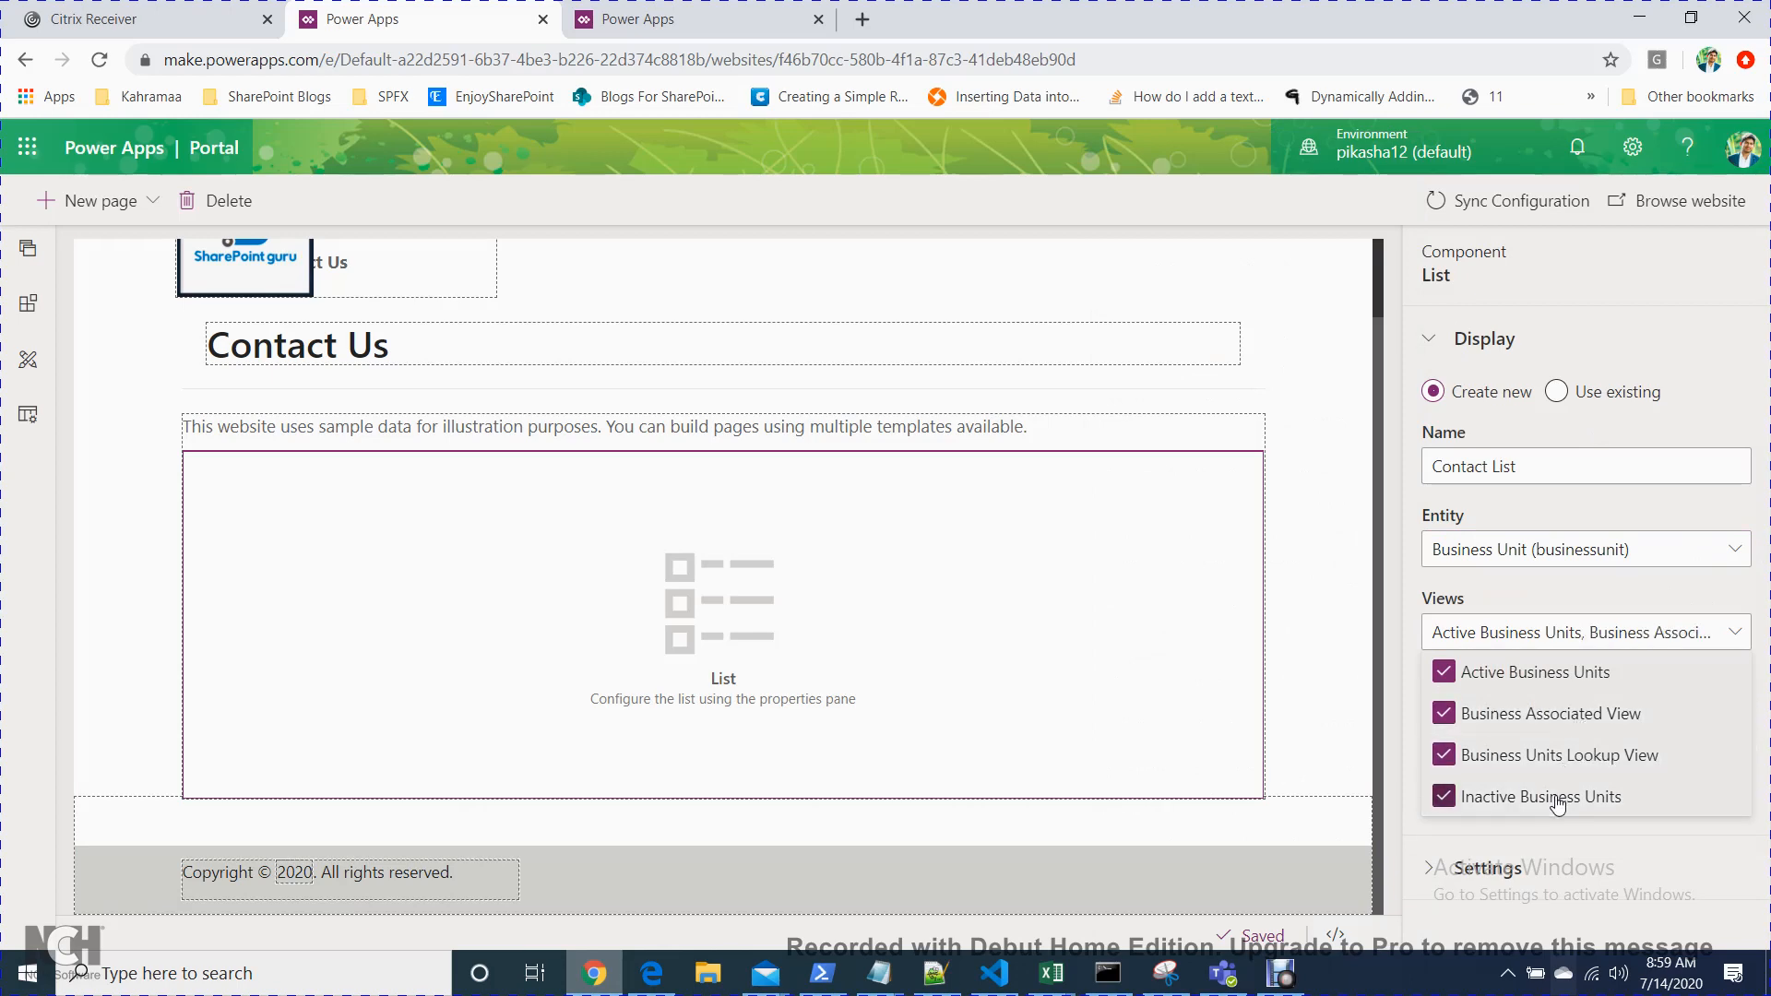
left_click(1395, 817)
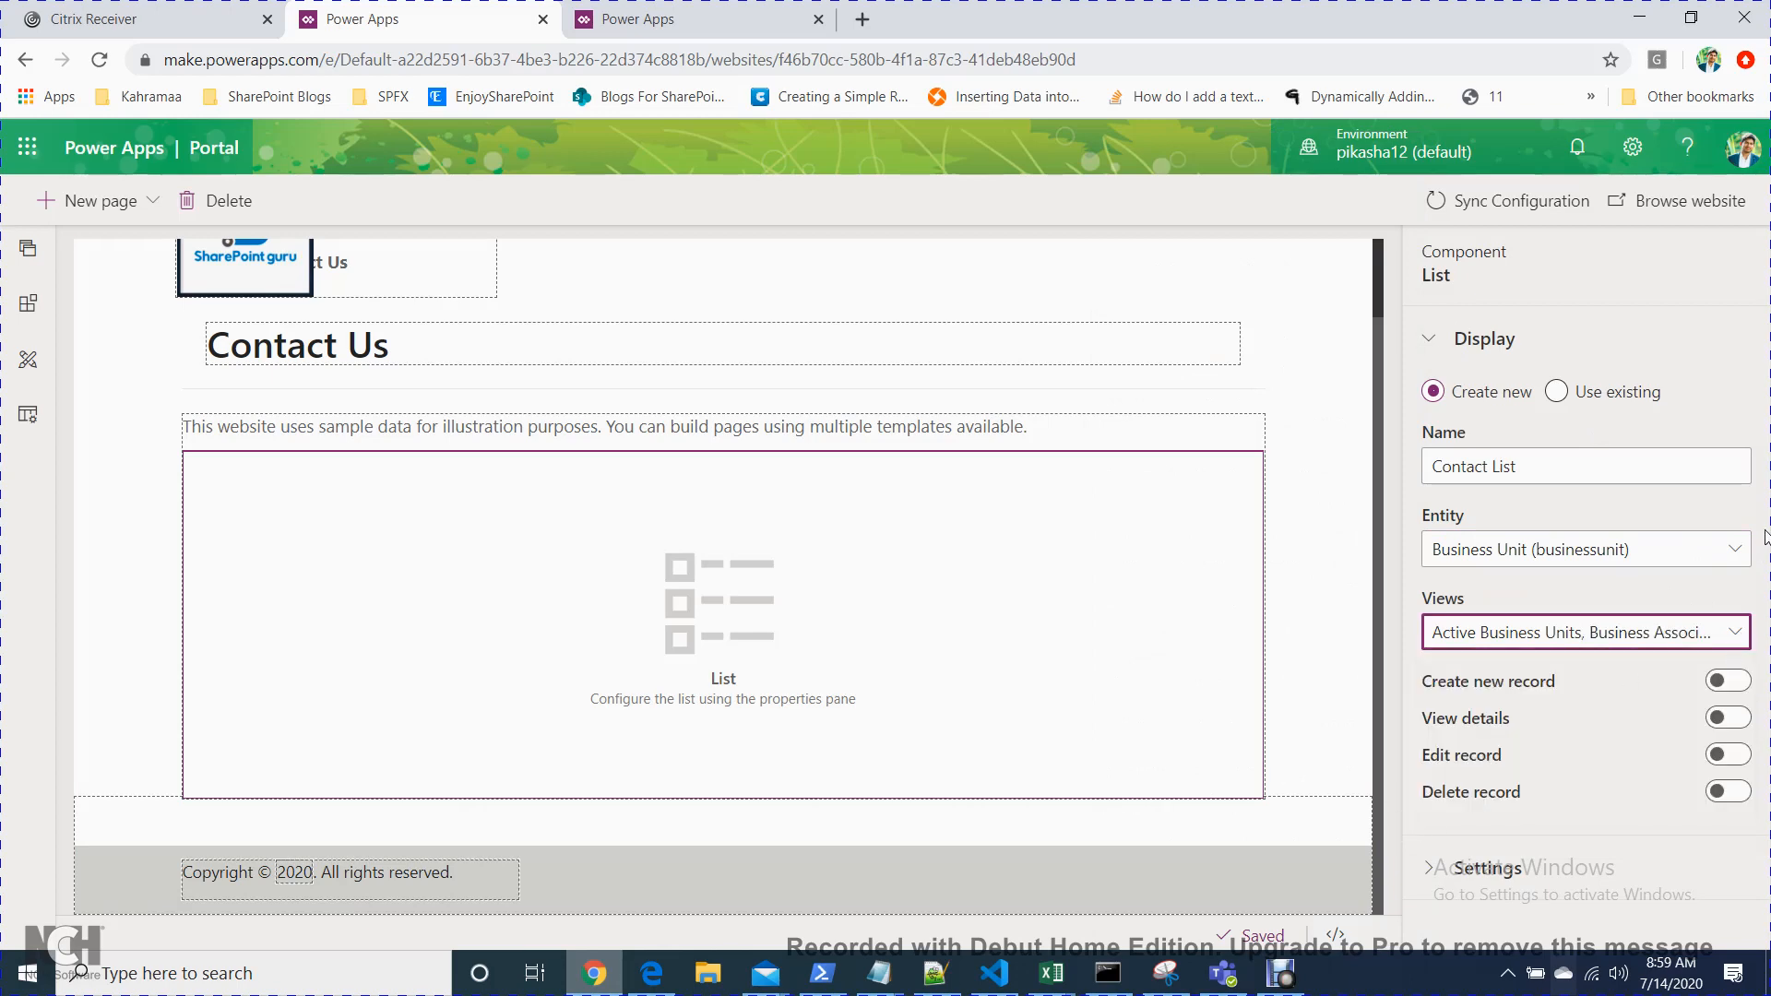
- Examine the list's View details options and its settings for records per page, search and entity permissions
left_click(1738, 729)
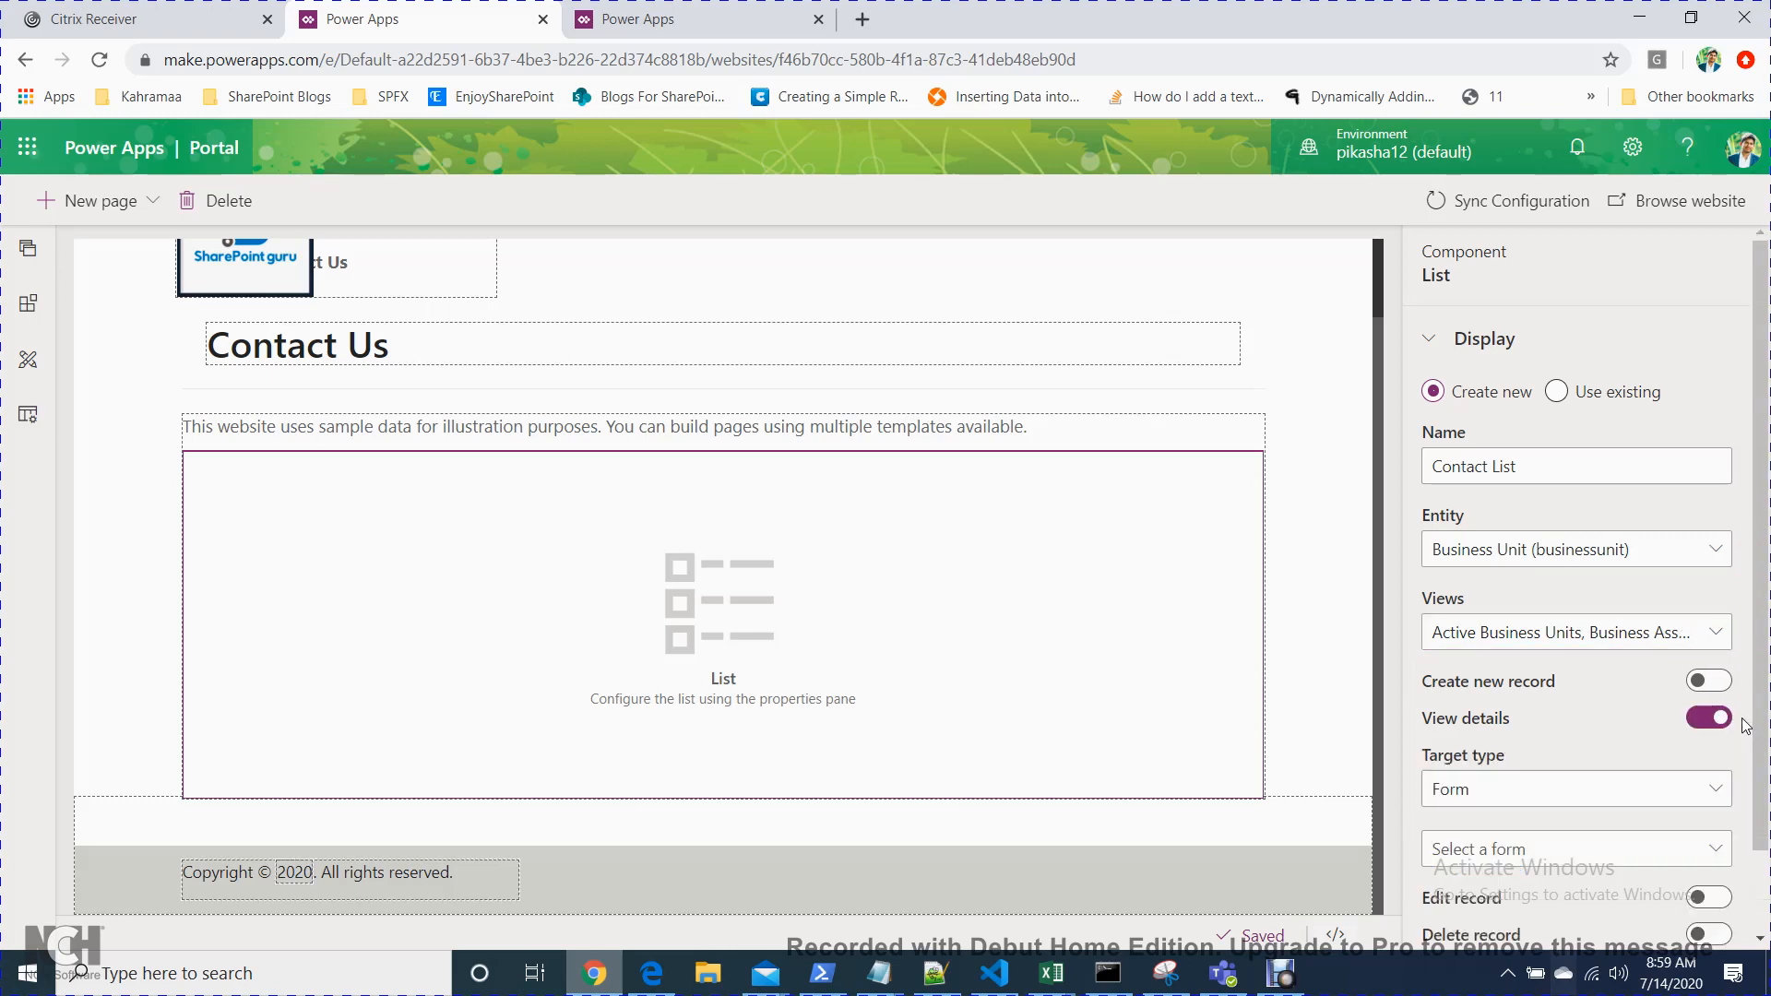
left_click(1708, 724)
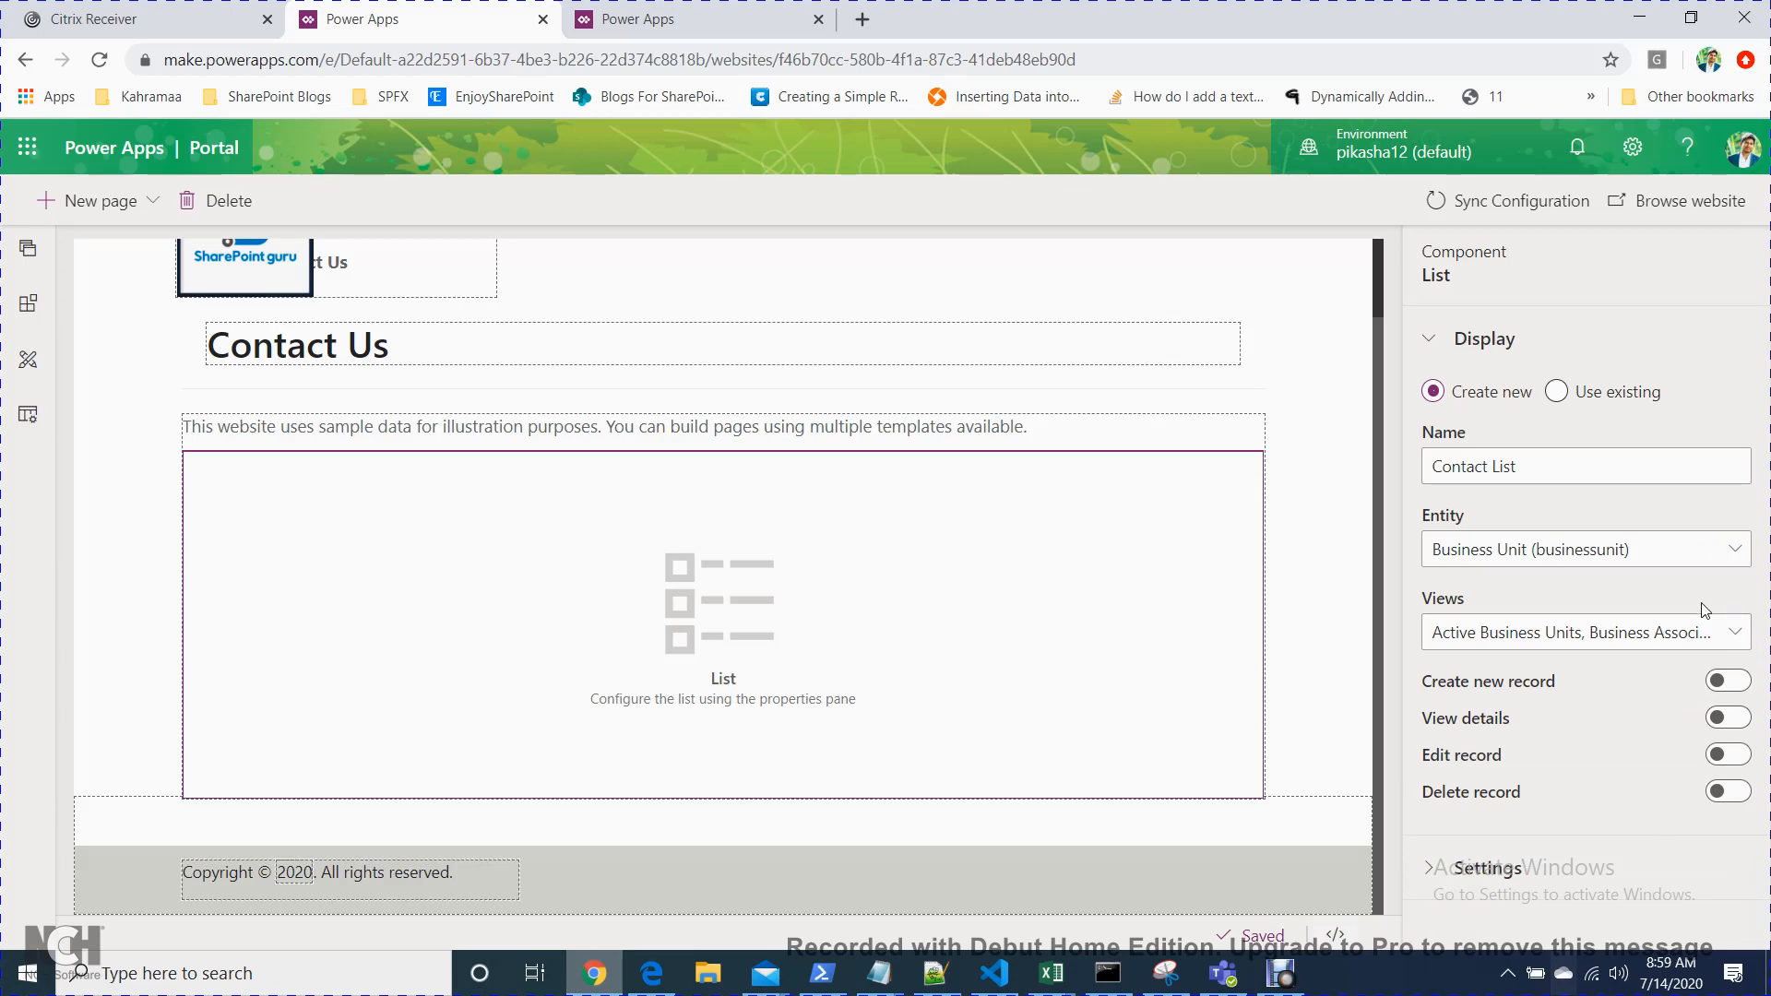
left_click(1432, 873)
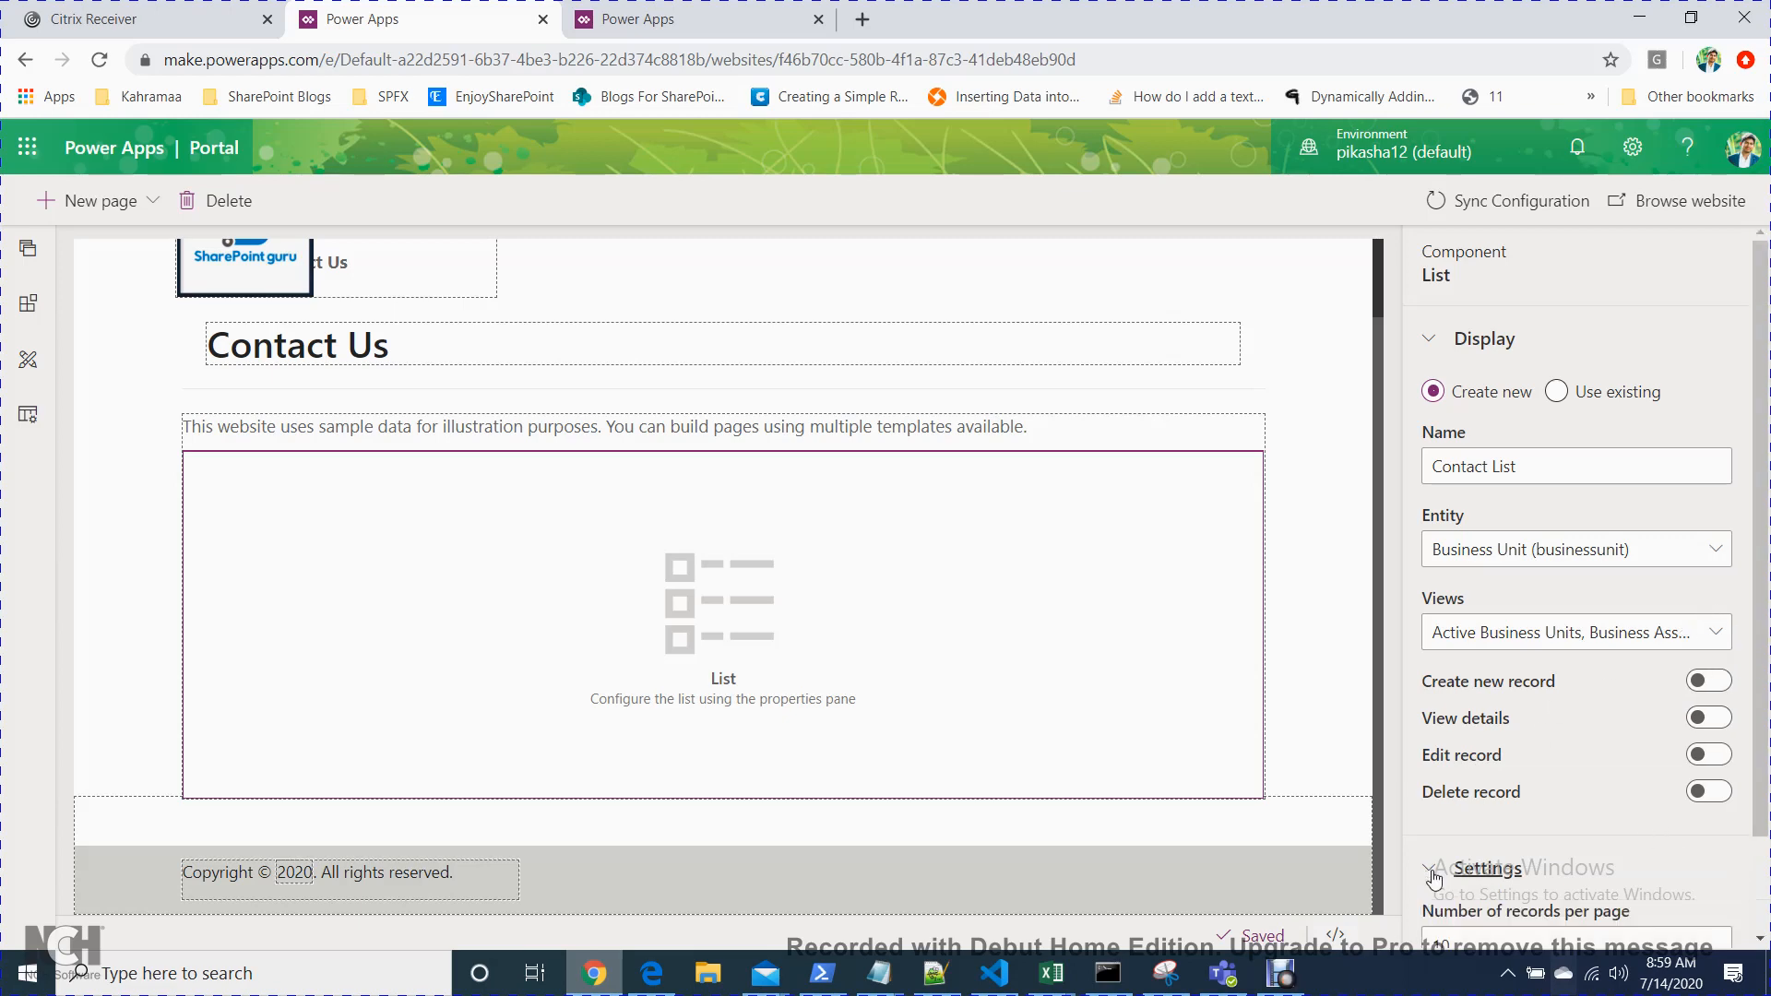
scroll(1433, 876, "down", 2)
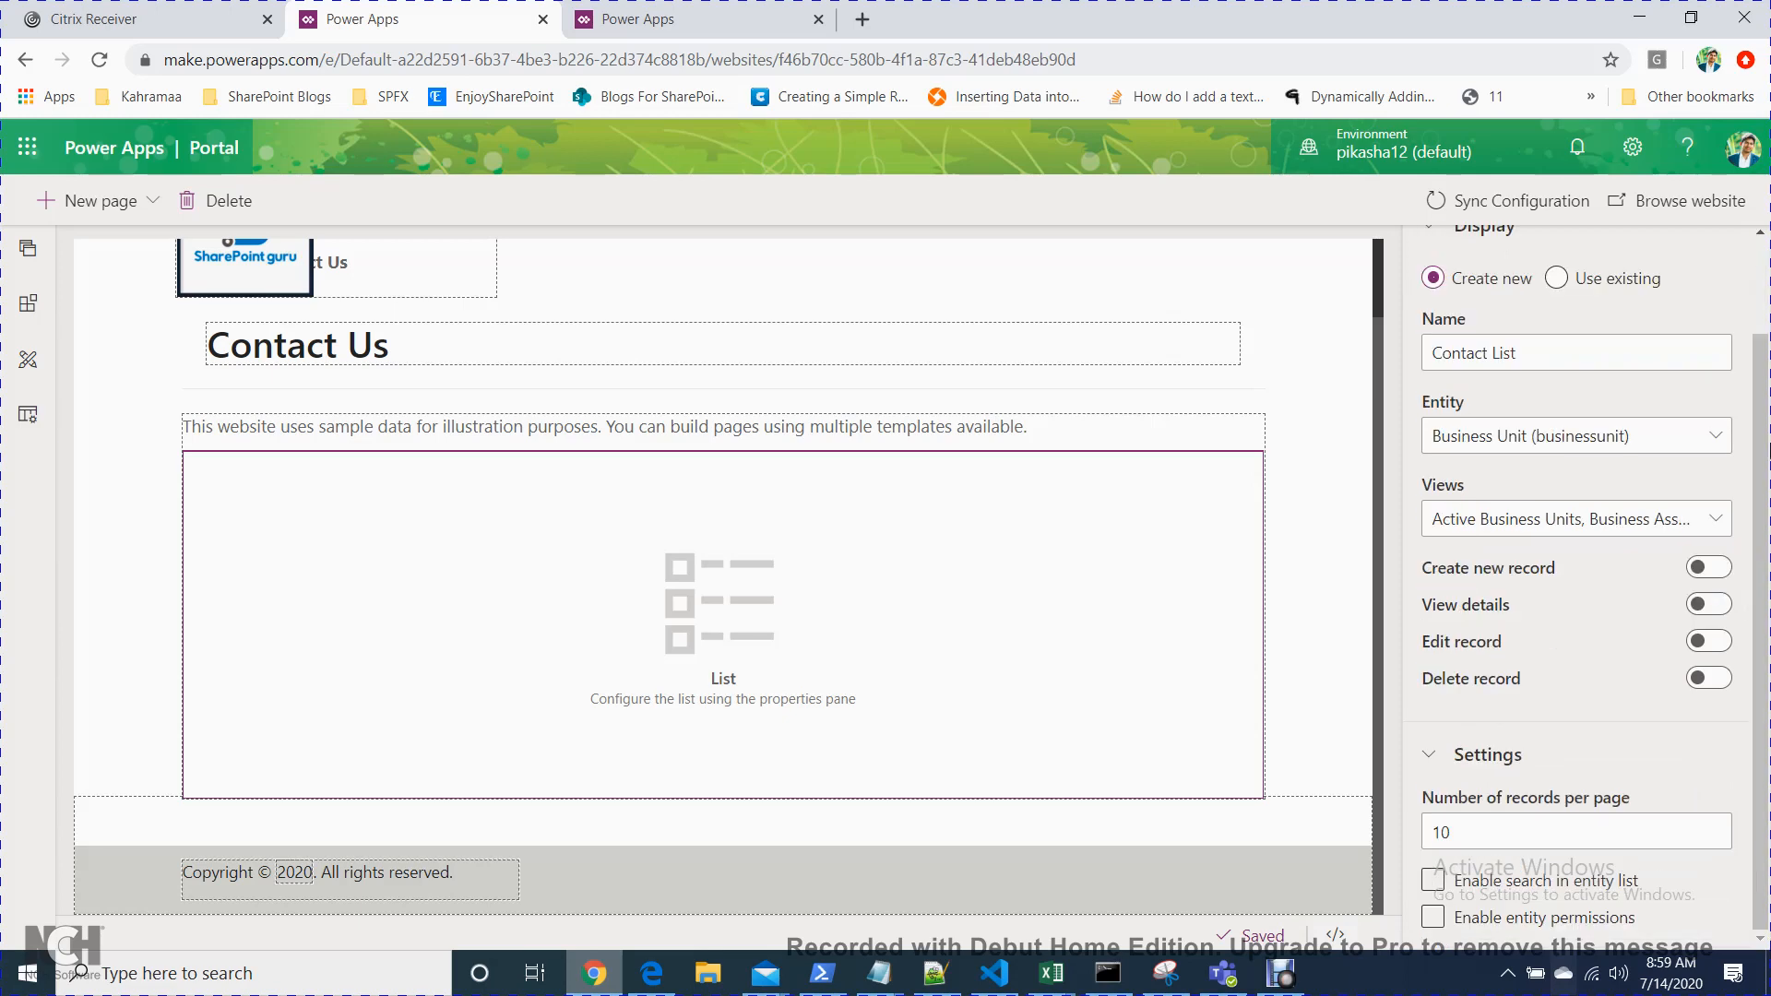
scroll(1767, 292, "up", 2)
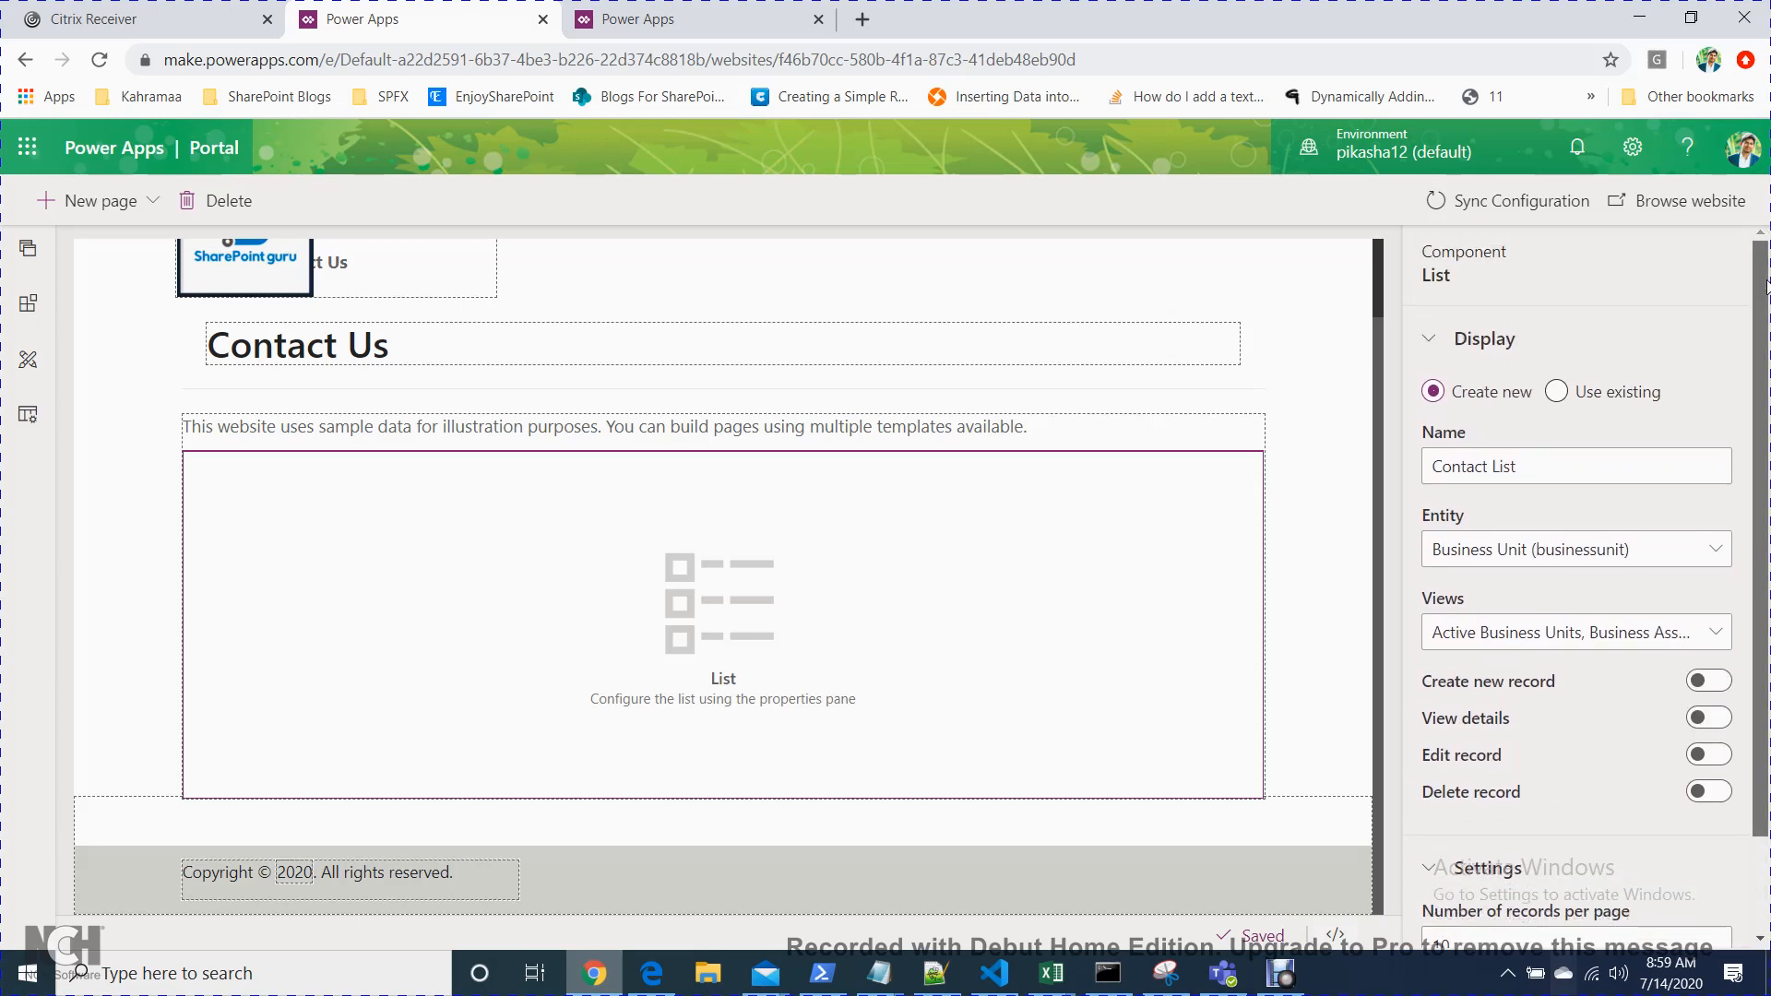
- Browse the live website's Contact Us page and compare its list with the one in the portal studio
left_click(1674, 205)
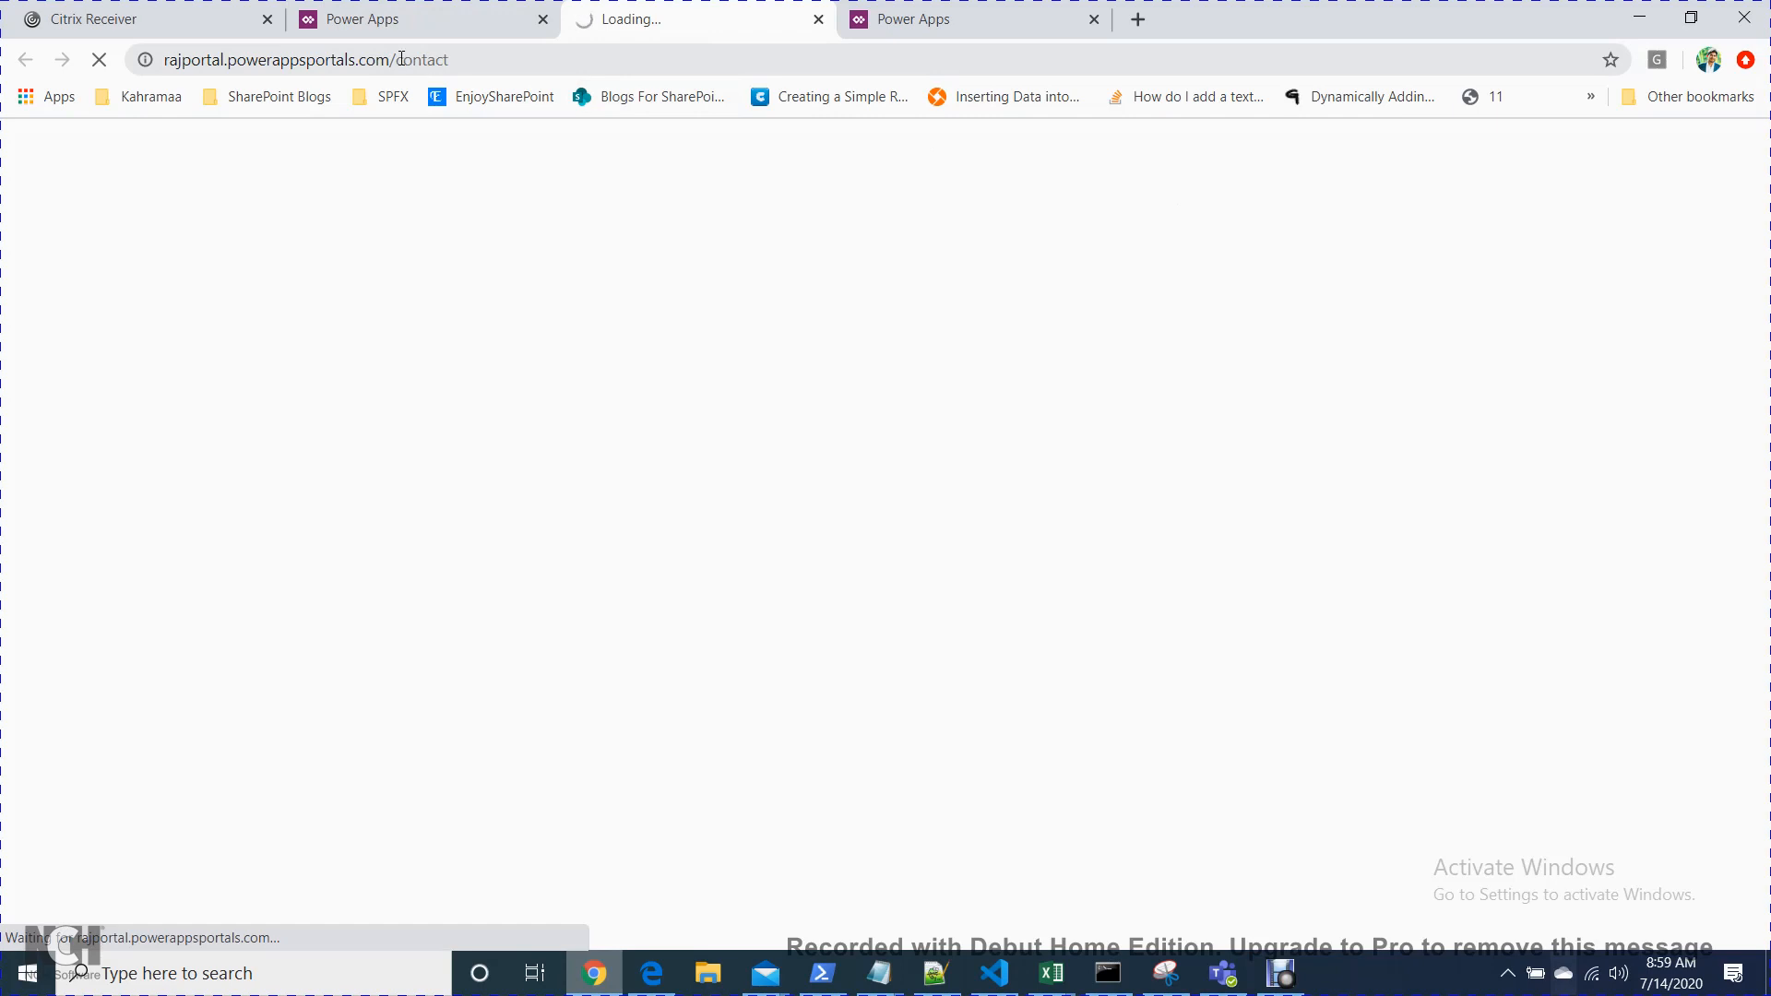
left_click_drag(390, 57, 147, 64)
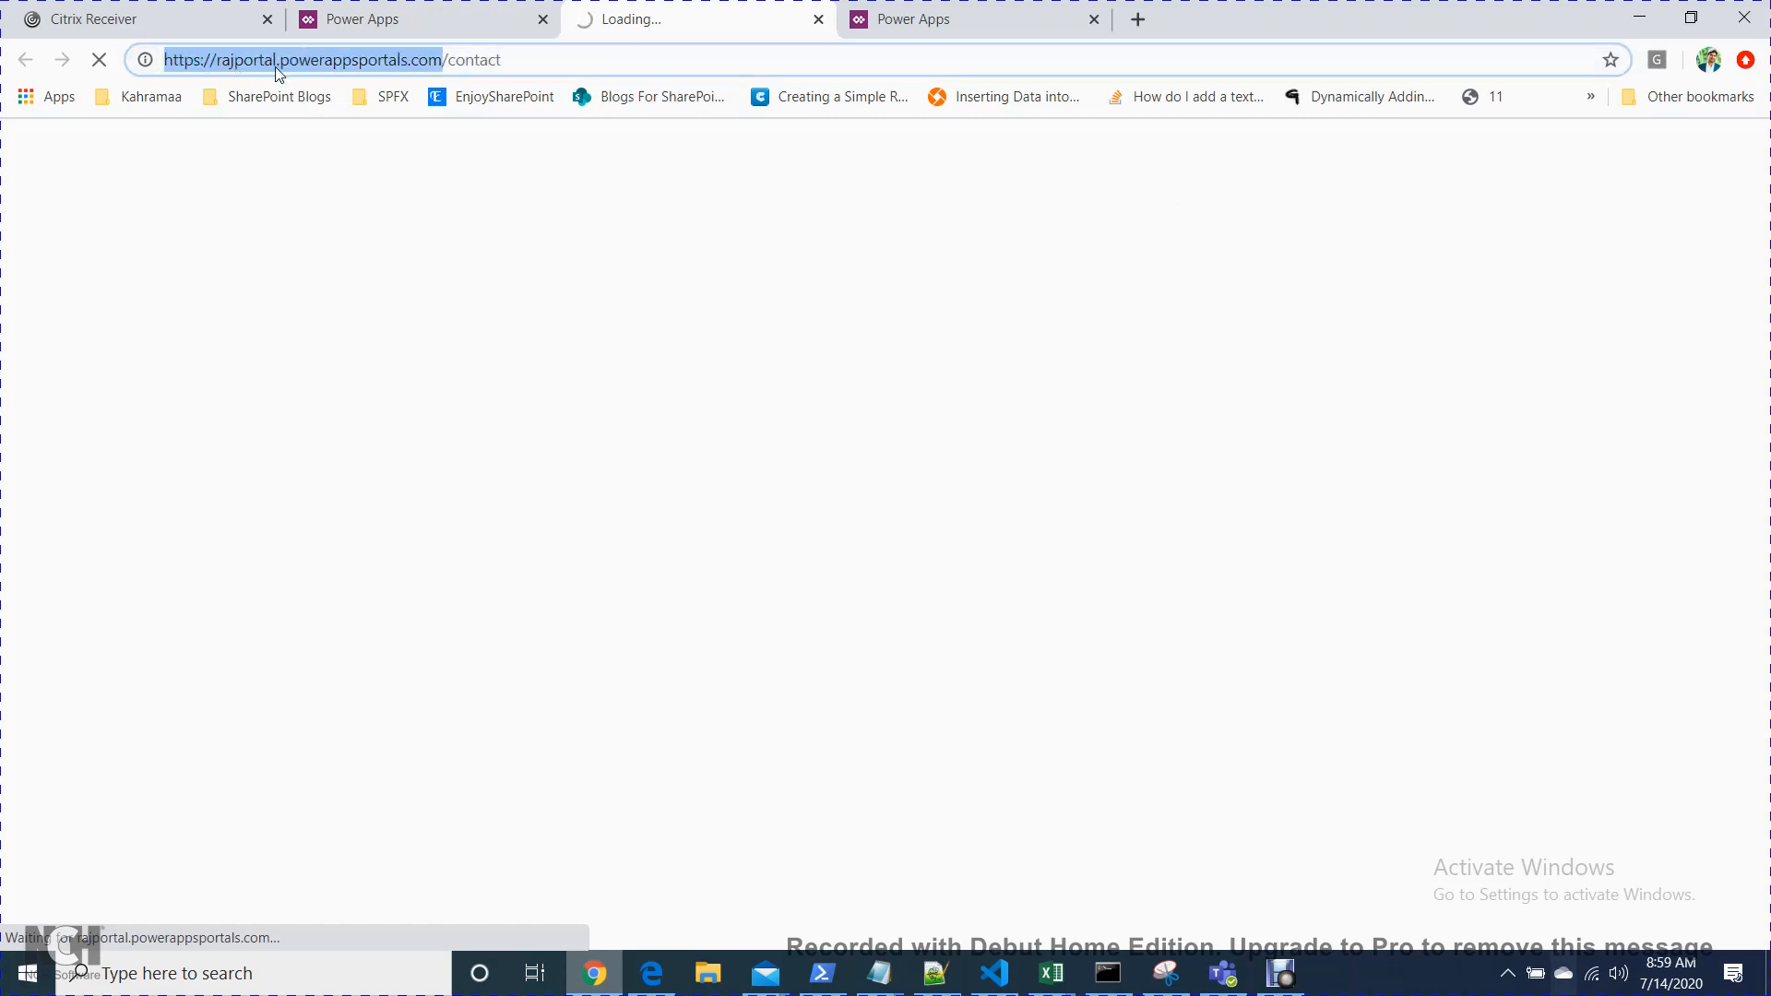
left_click(447, 11)
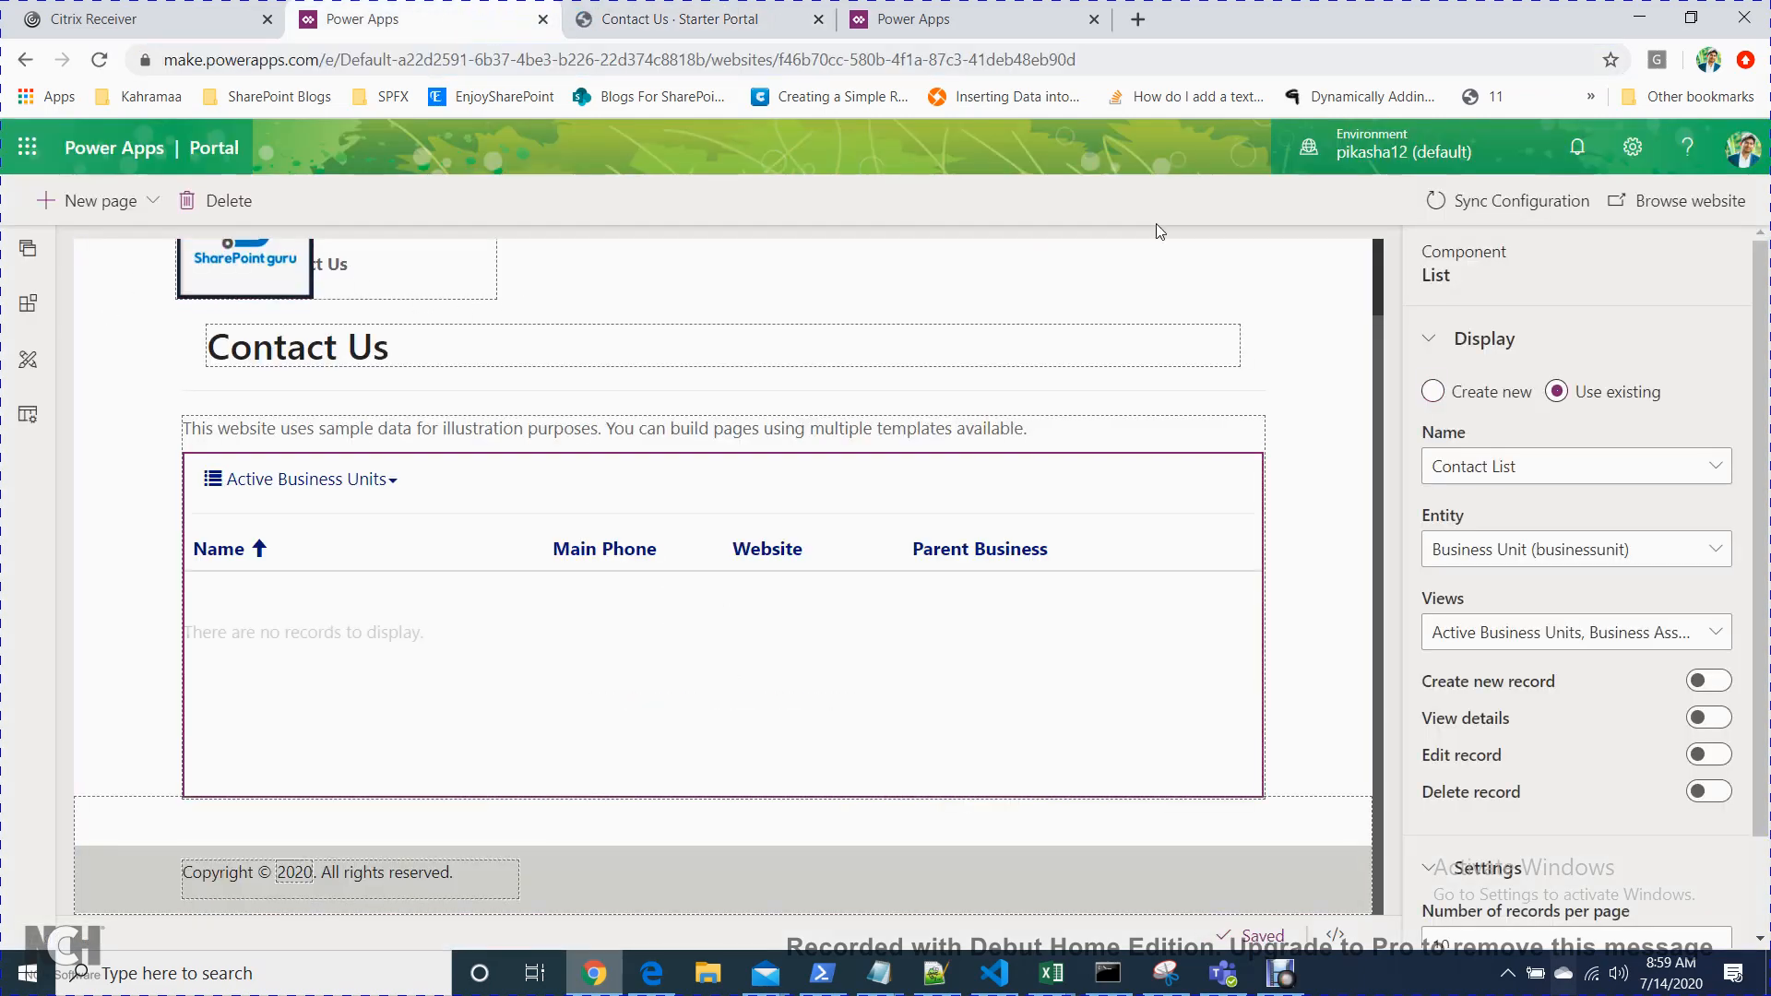
left_click(740, 8)
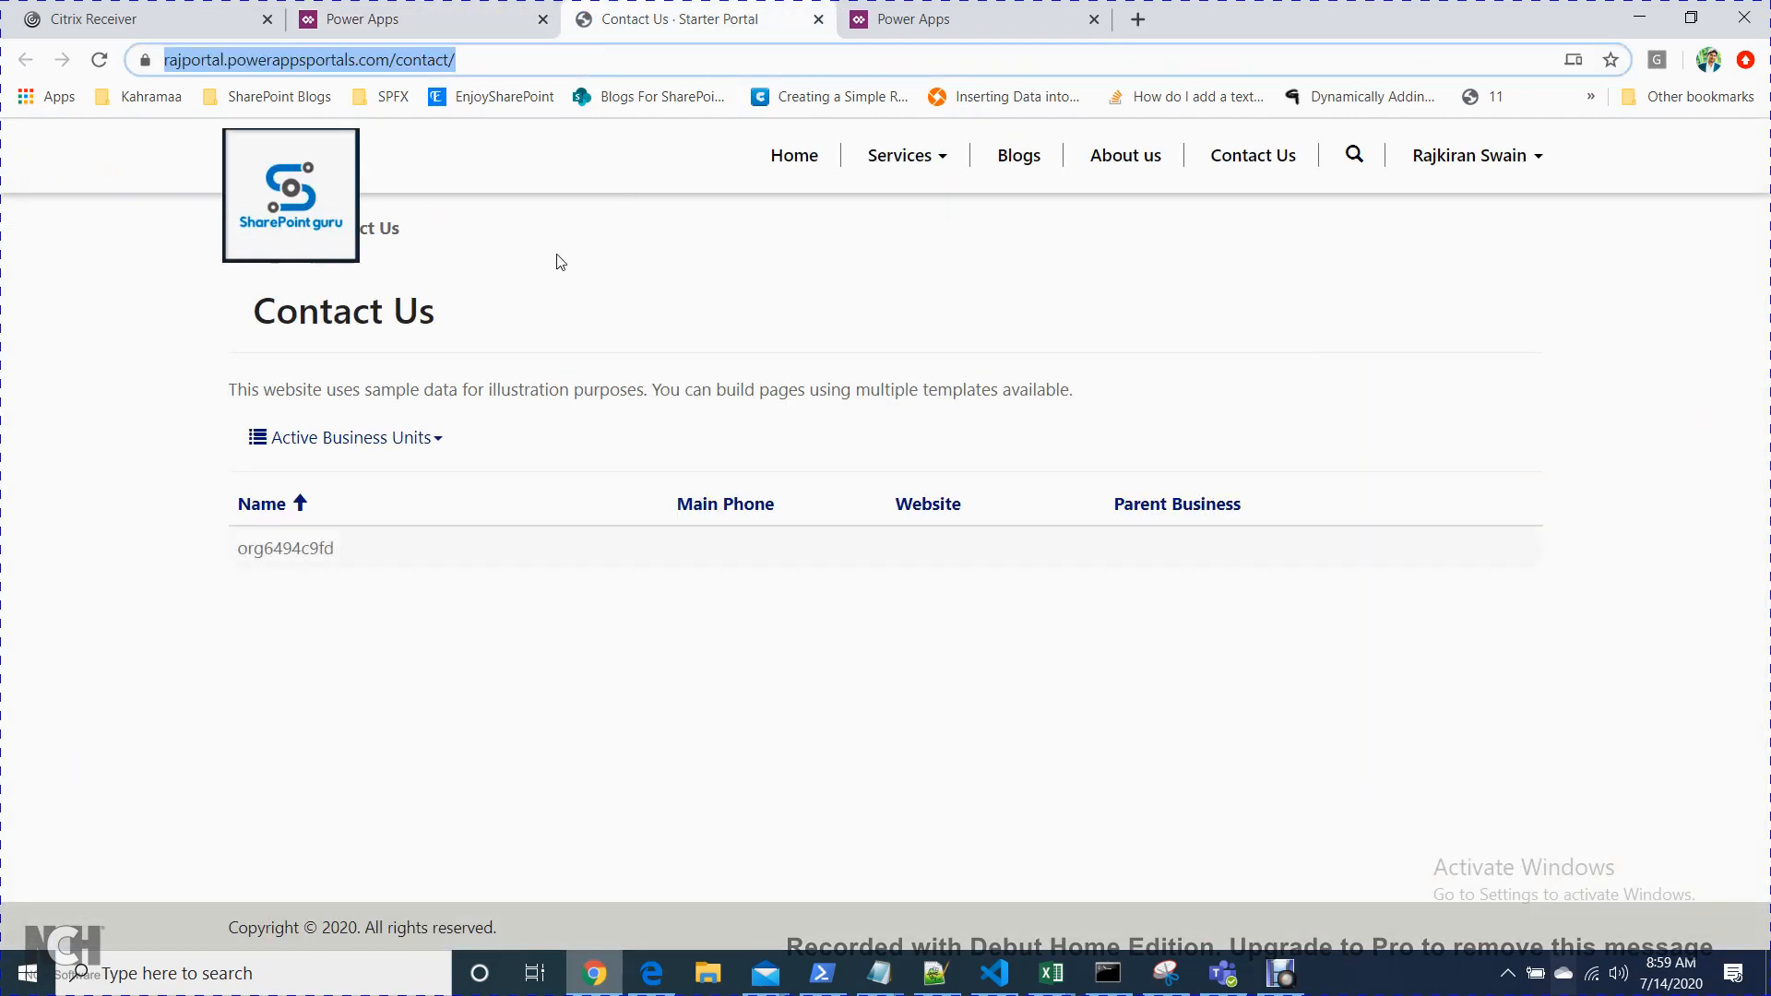
- Look through the live portal's Home page content and the entries under Services
left_click(800, 169)
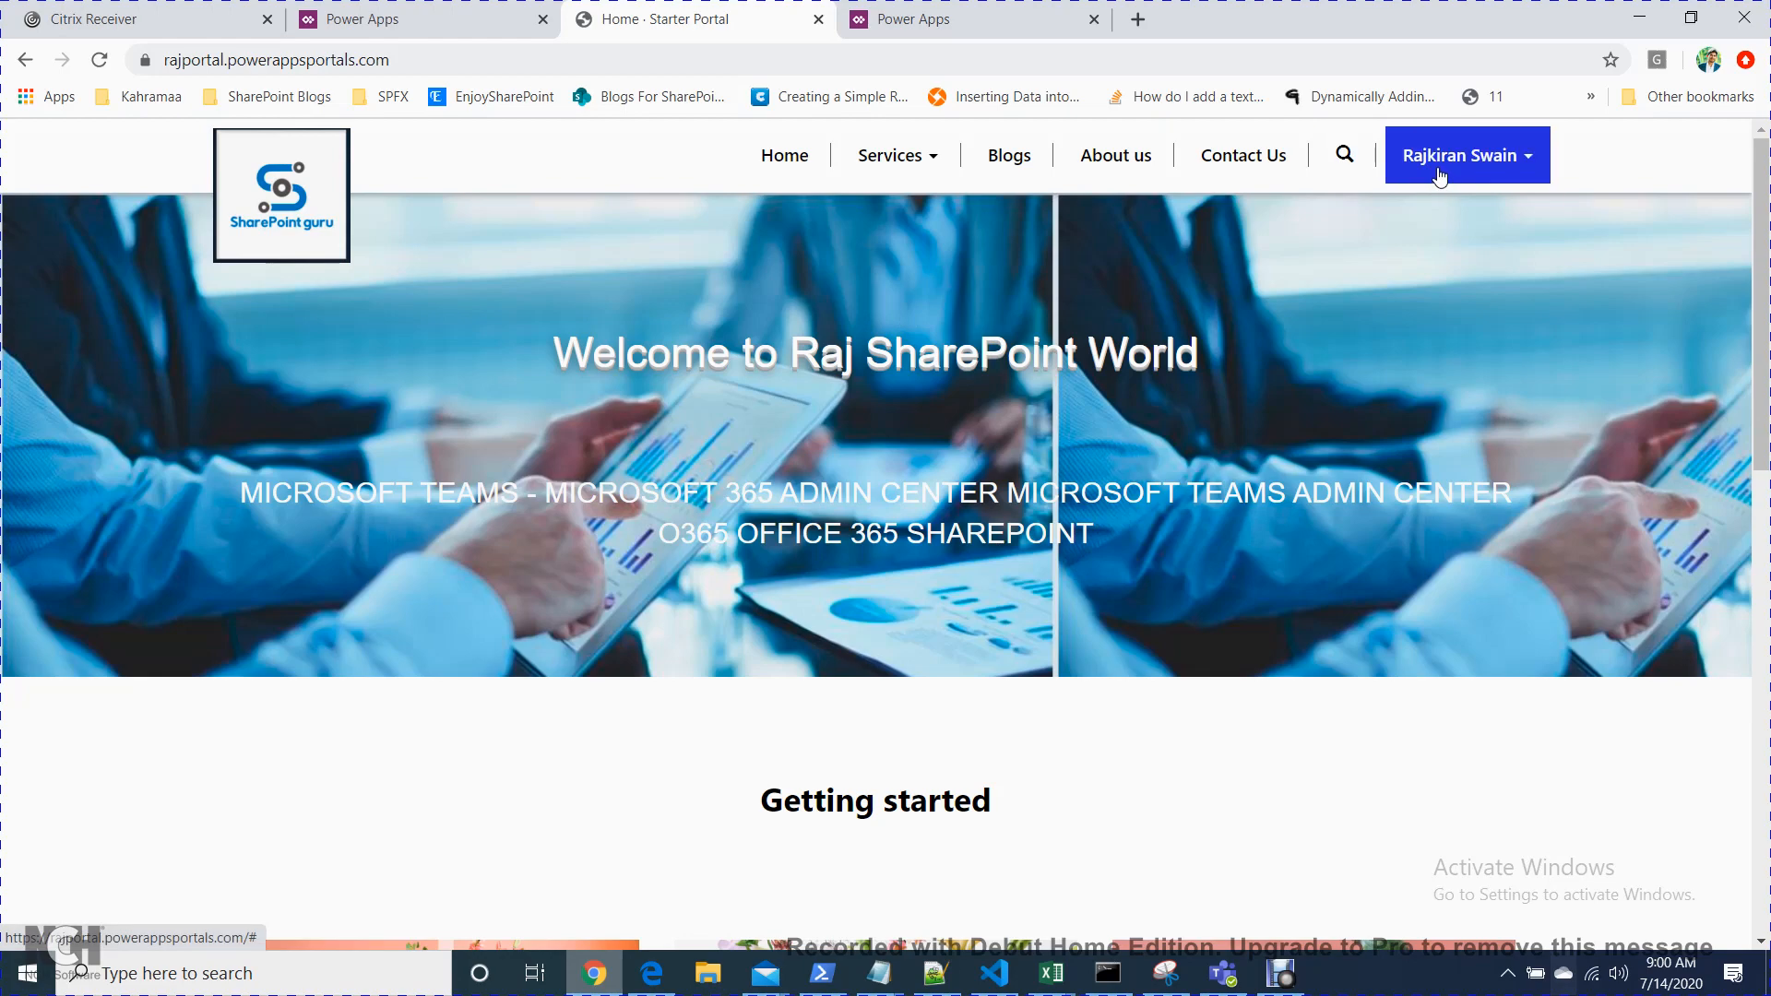
left_click_drag(1761, 242, 1723, 242)
scroll(1722, 254, "down", 12)
triple_click(954, 842)
left_click_drag(1761, 756, 1761, 332)
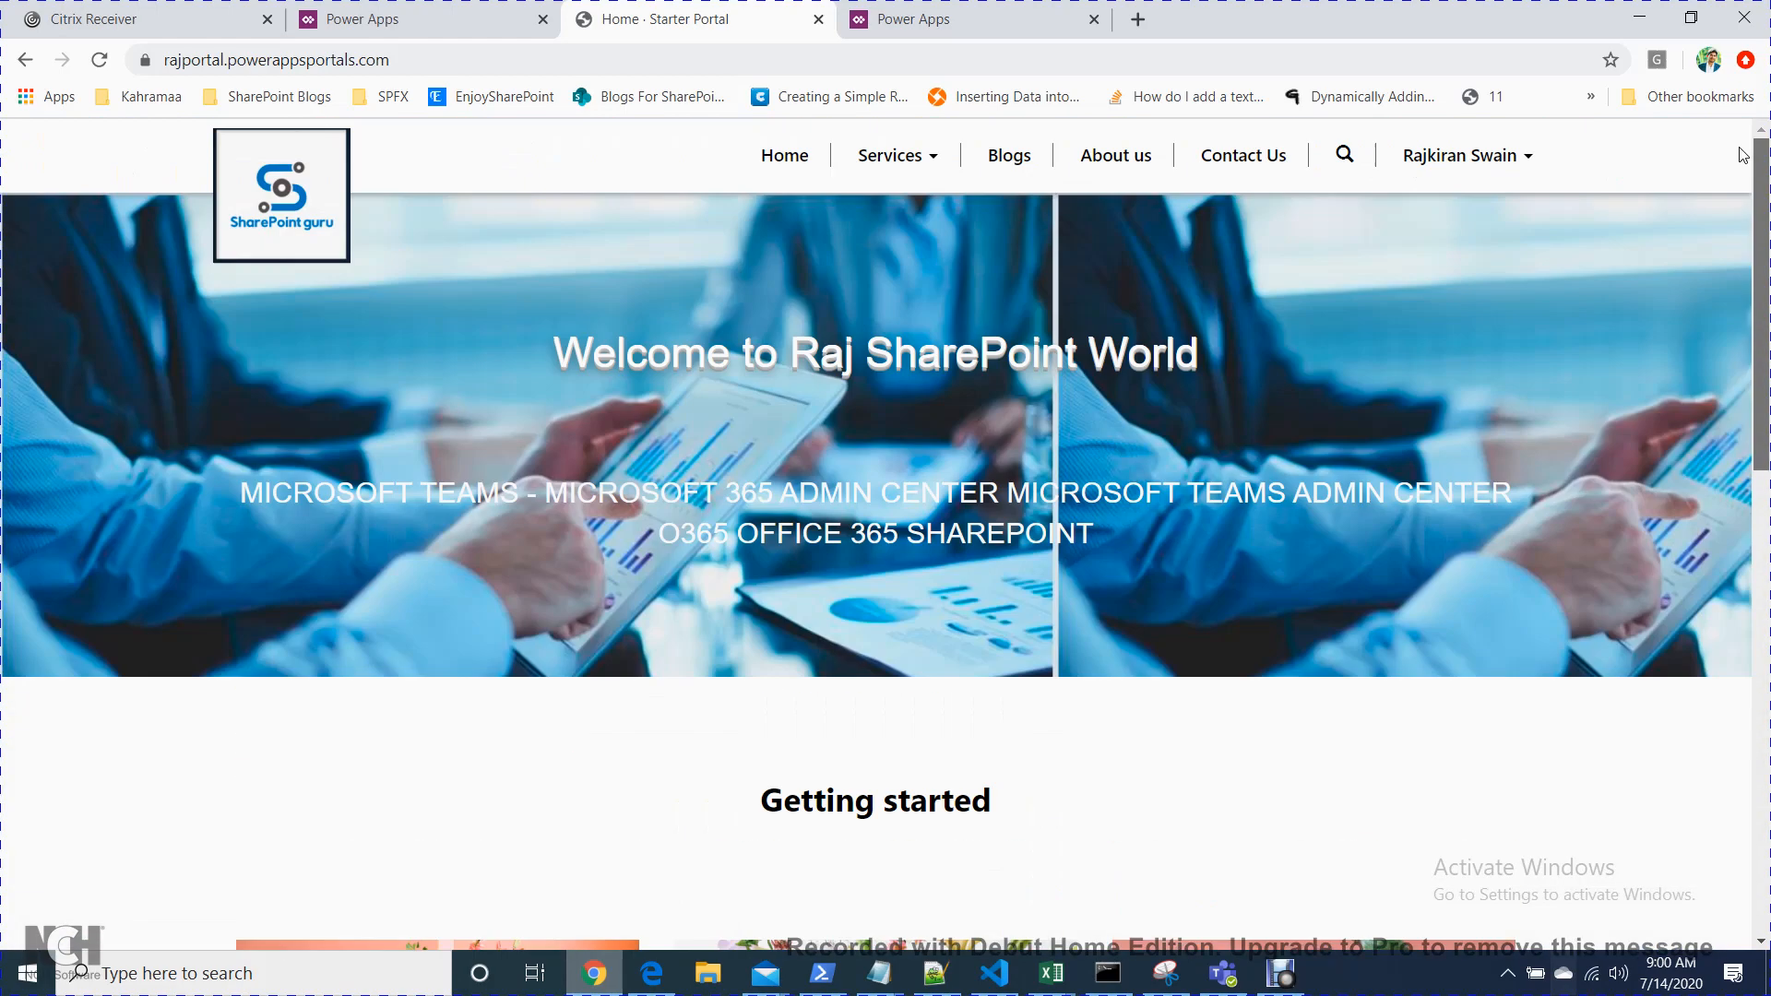
left_click(932, 164)
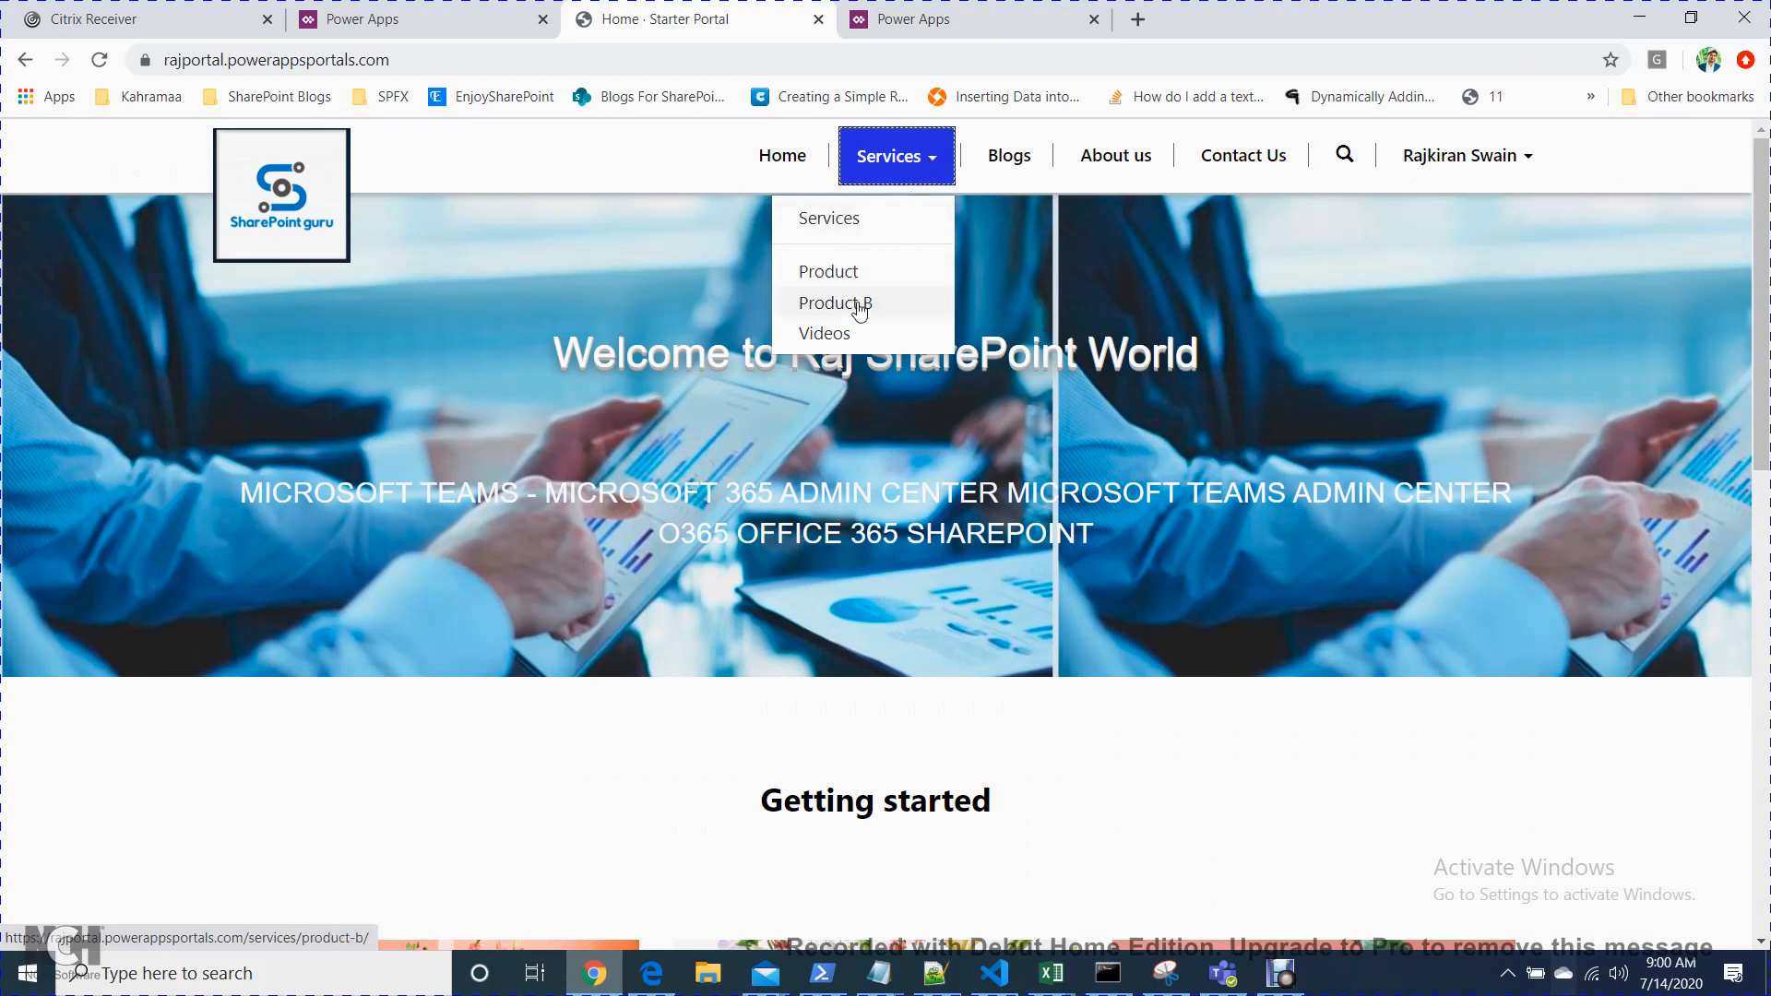
left_click(1097, 236)
- View the live Contact Us list in Business Associated View, Business Units Lookup View and Inactive Business Units
left_click(1222, 173)
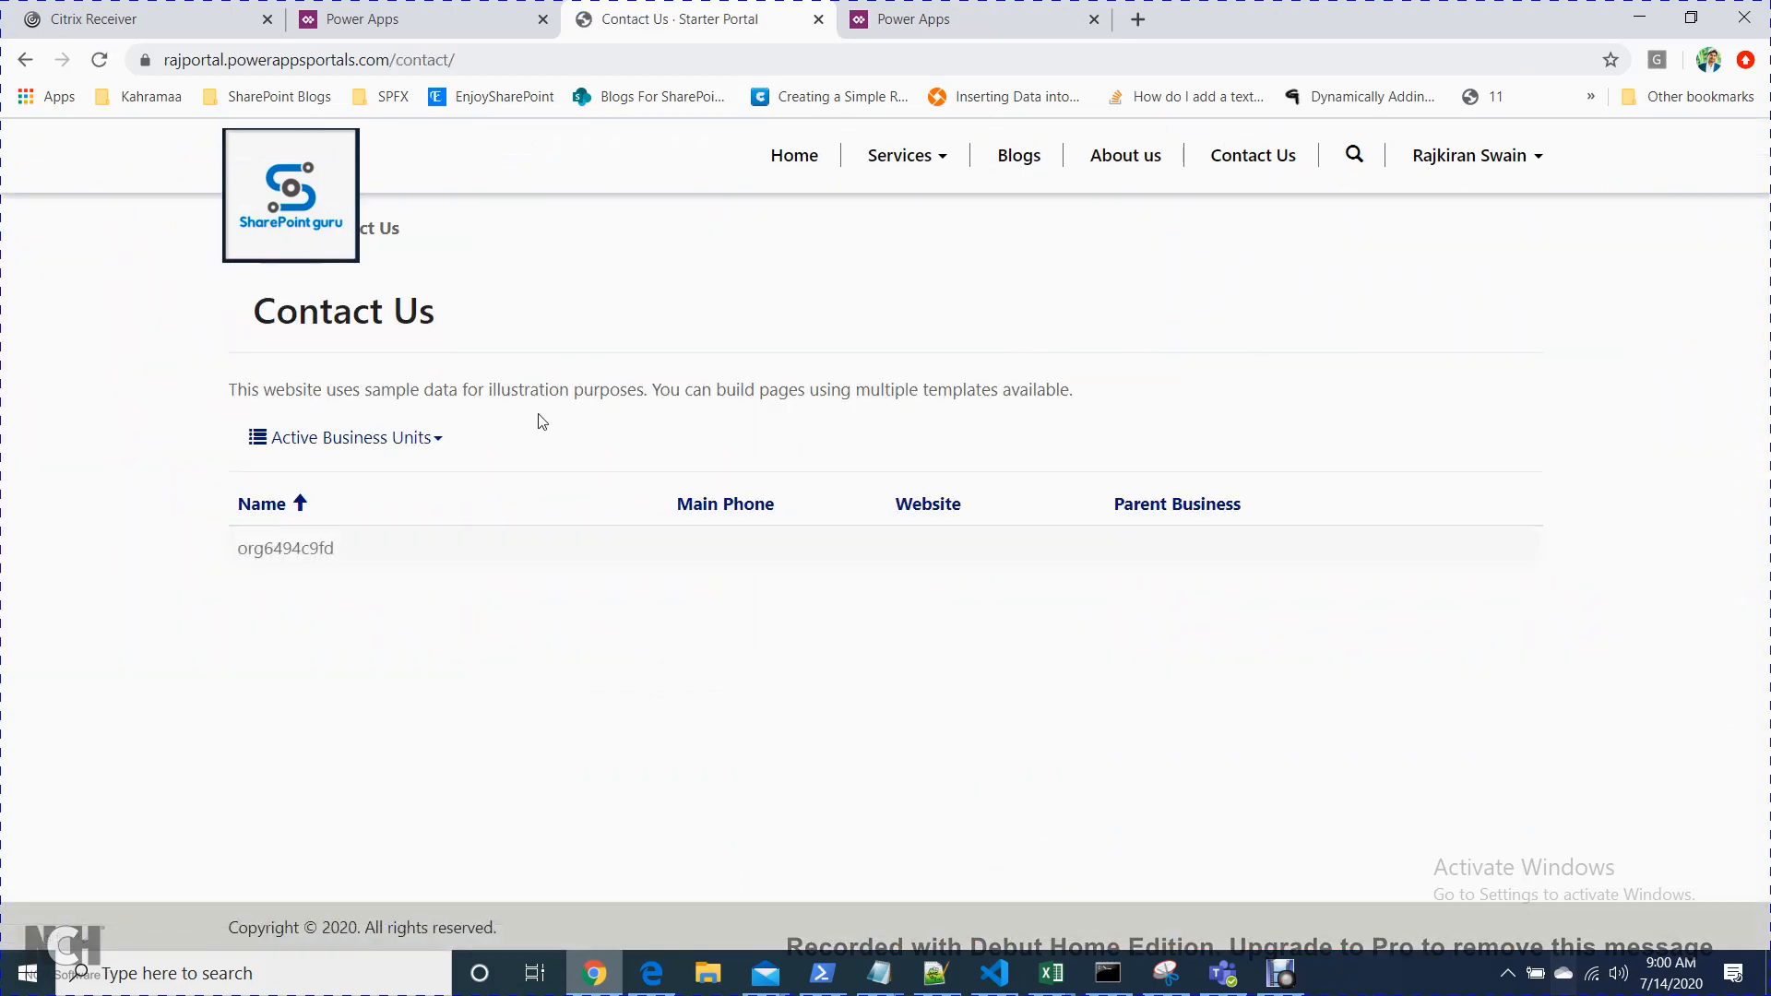
left_click(545, 548)
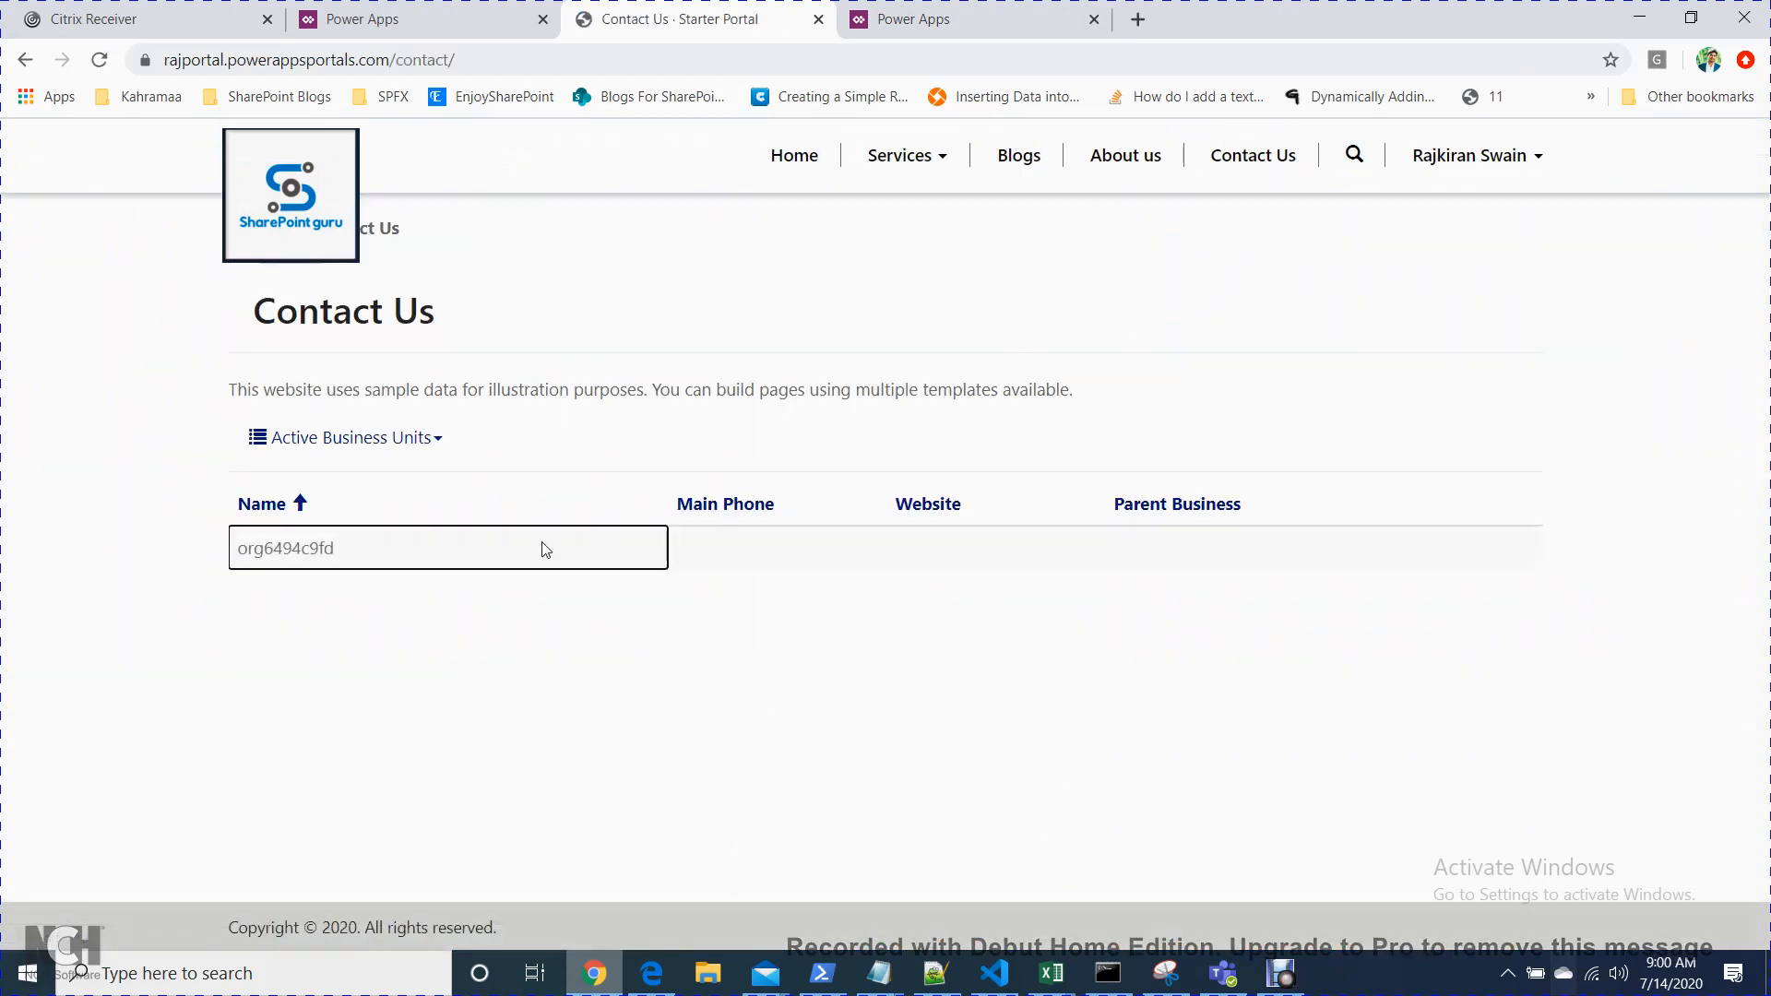
left_click(446, 449)
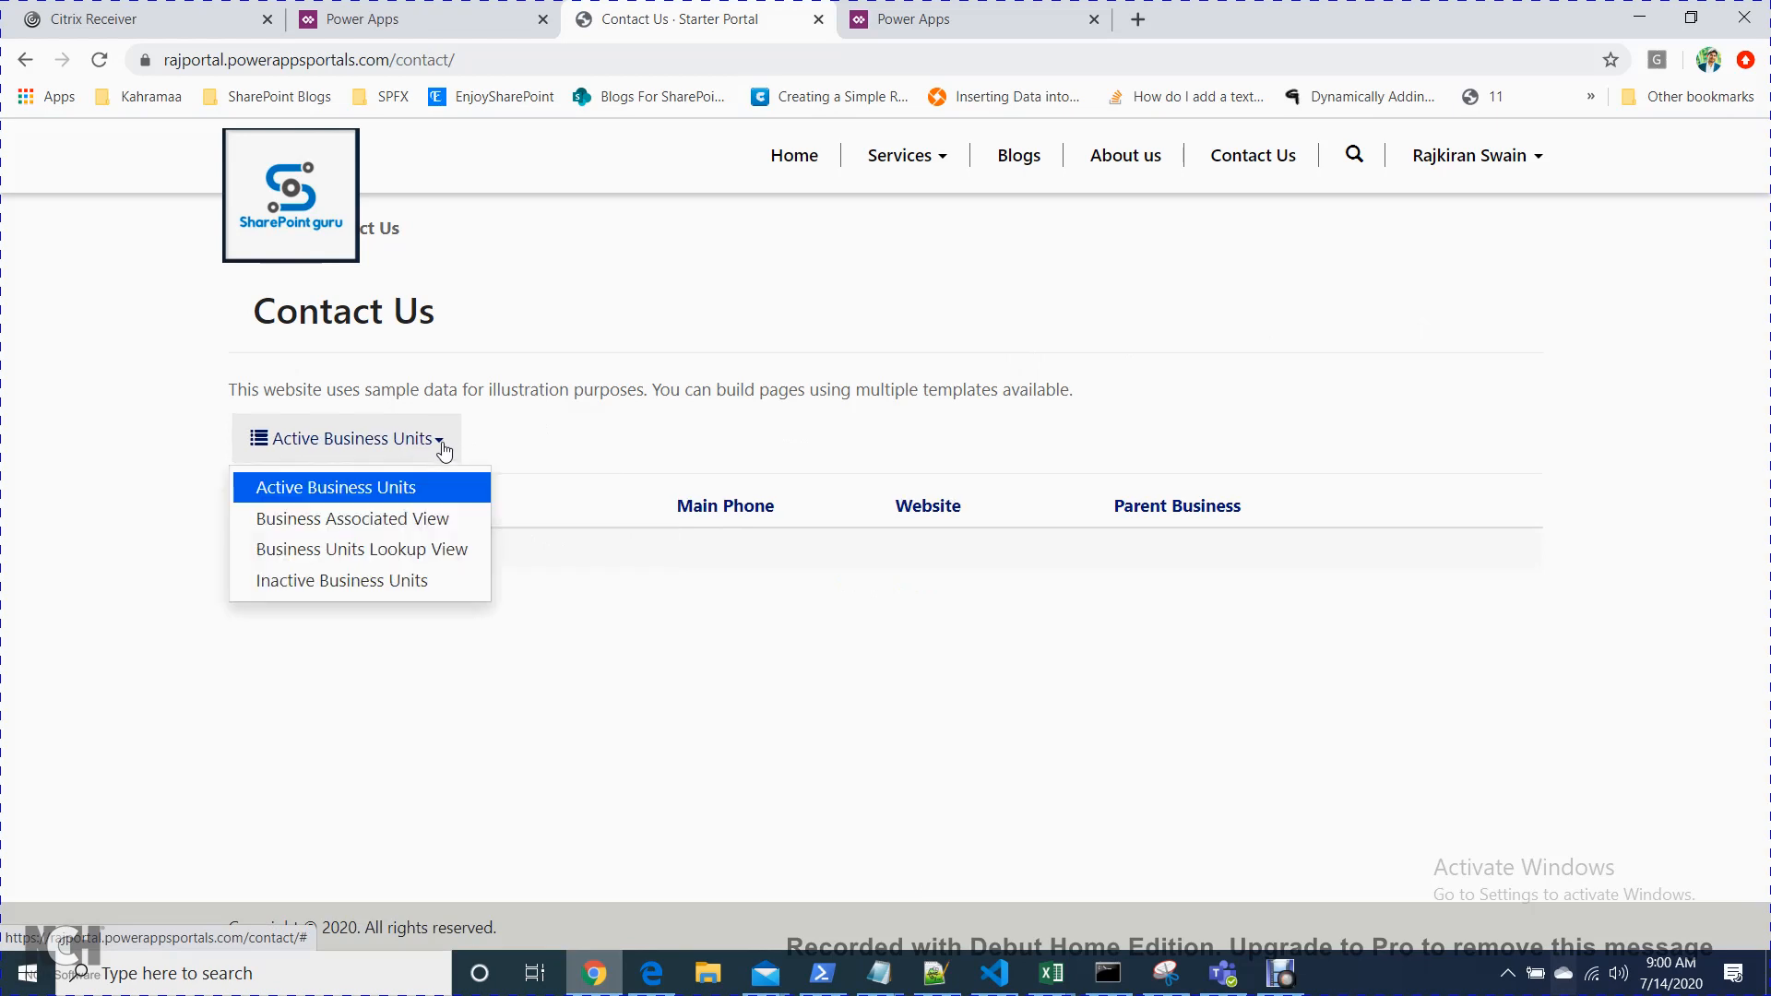
left_click(415, 512)
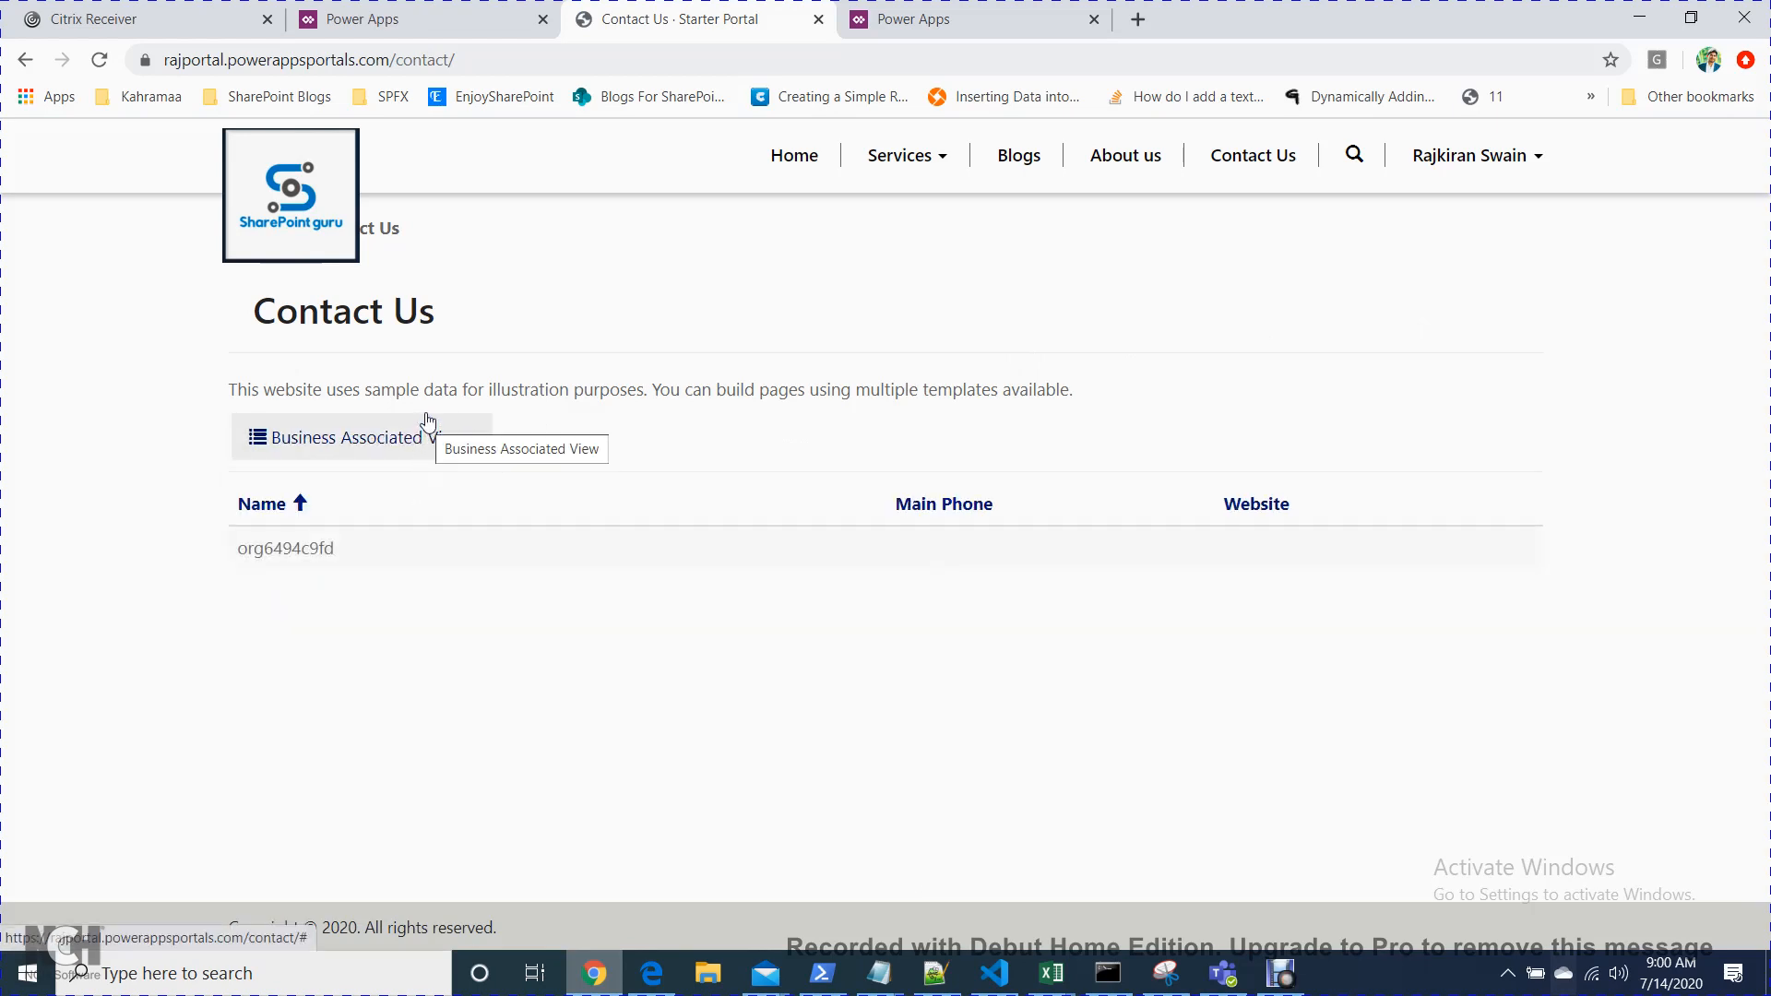
left_click(427, 426)
left_click(420, 552)
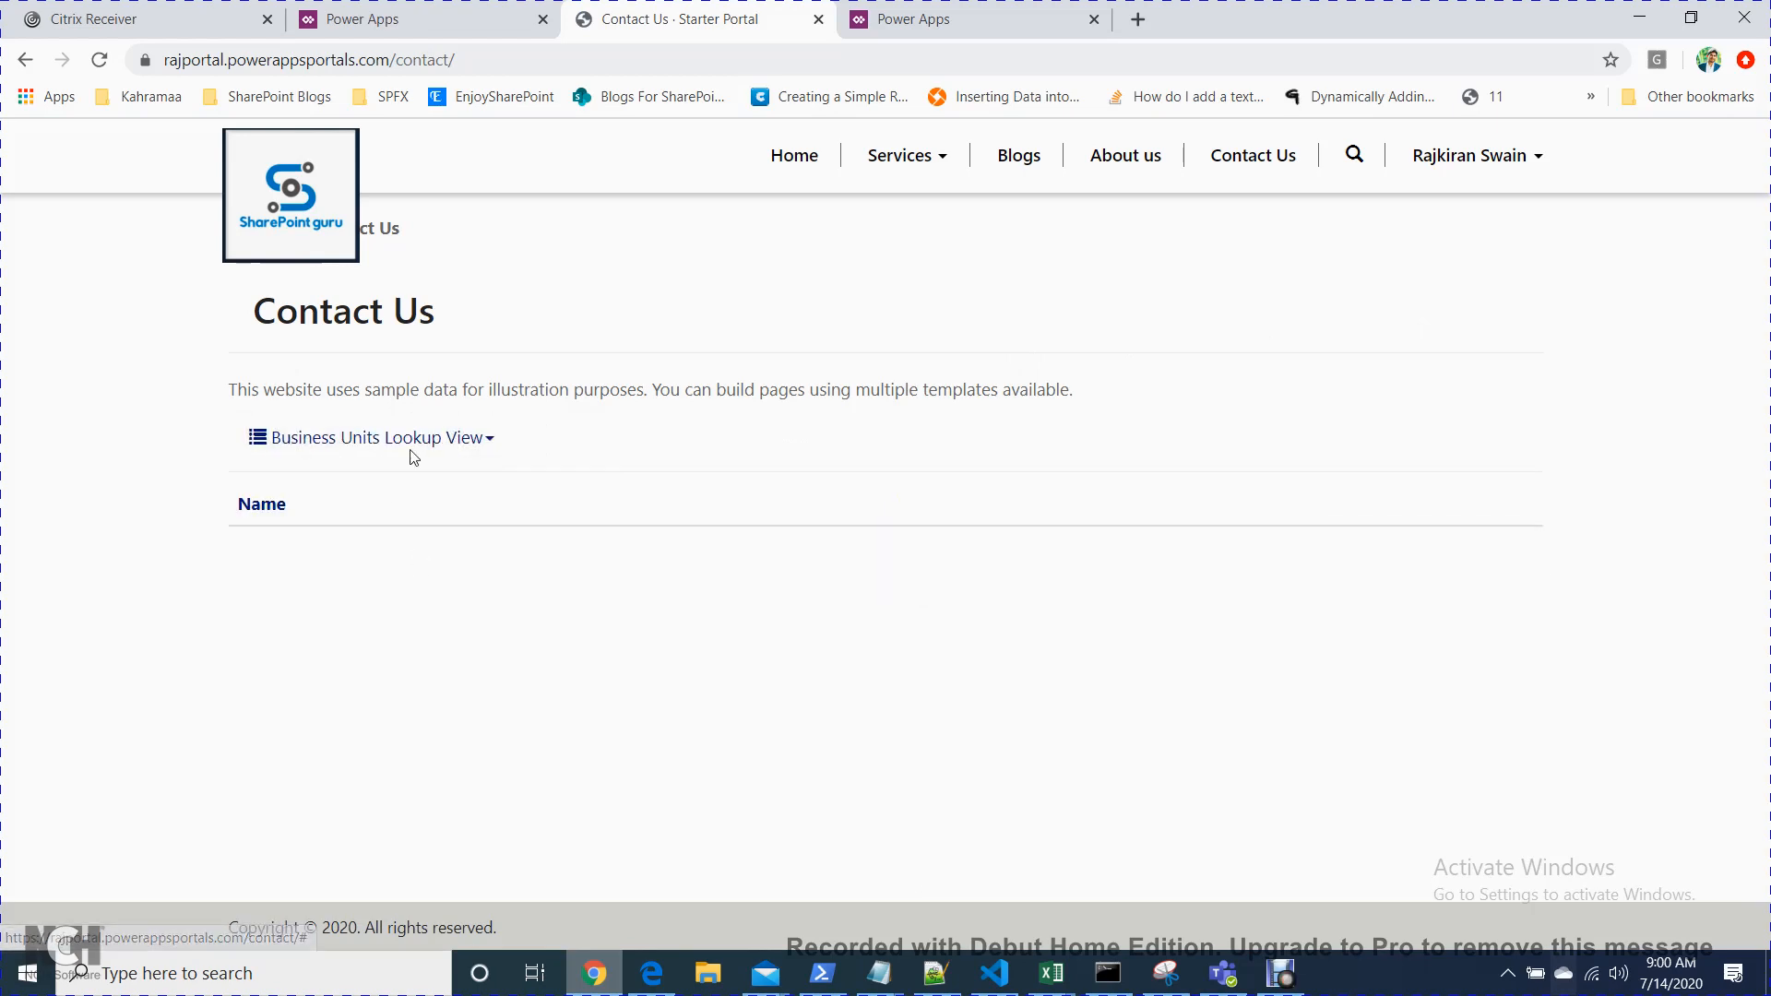
left_click(473, 436)
left_click(325, 582)
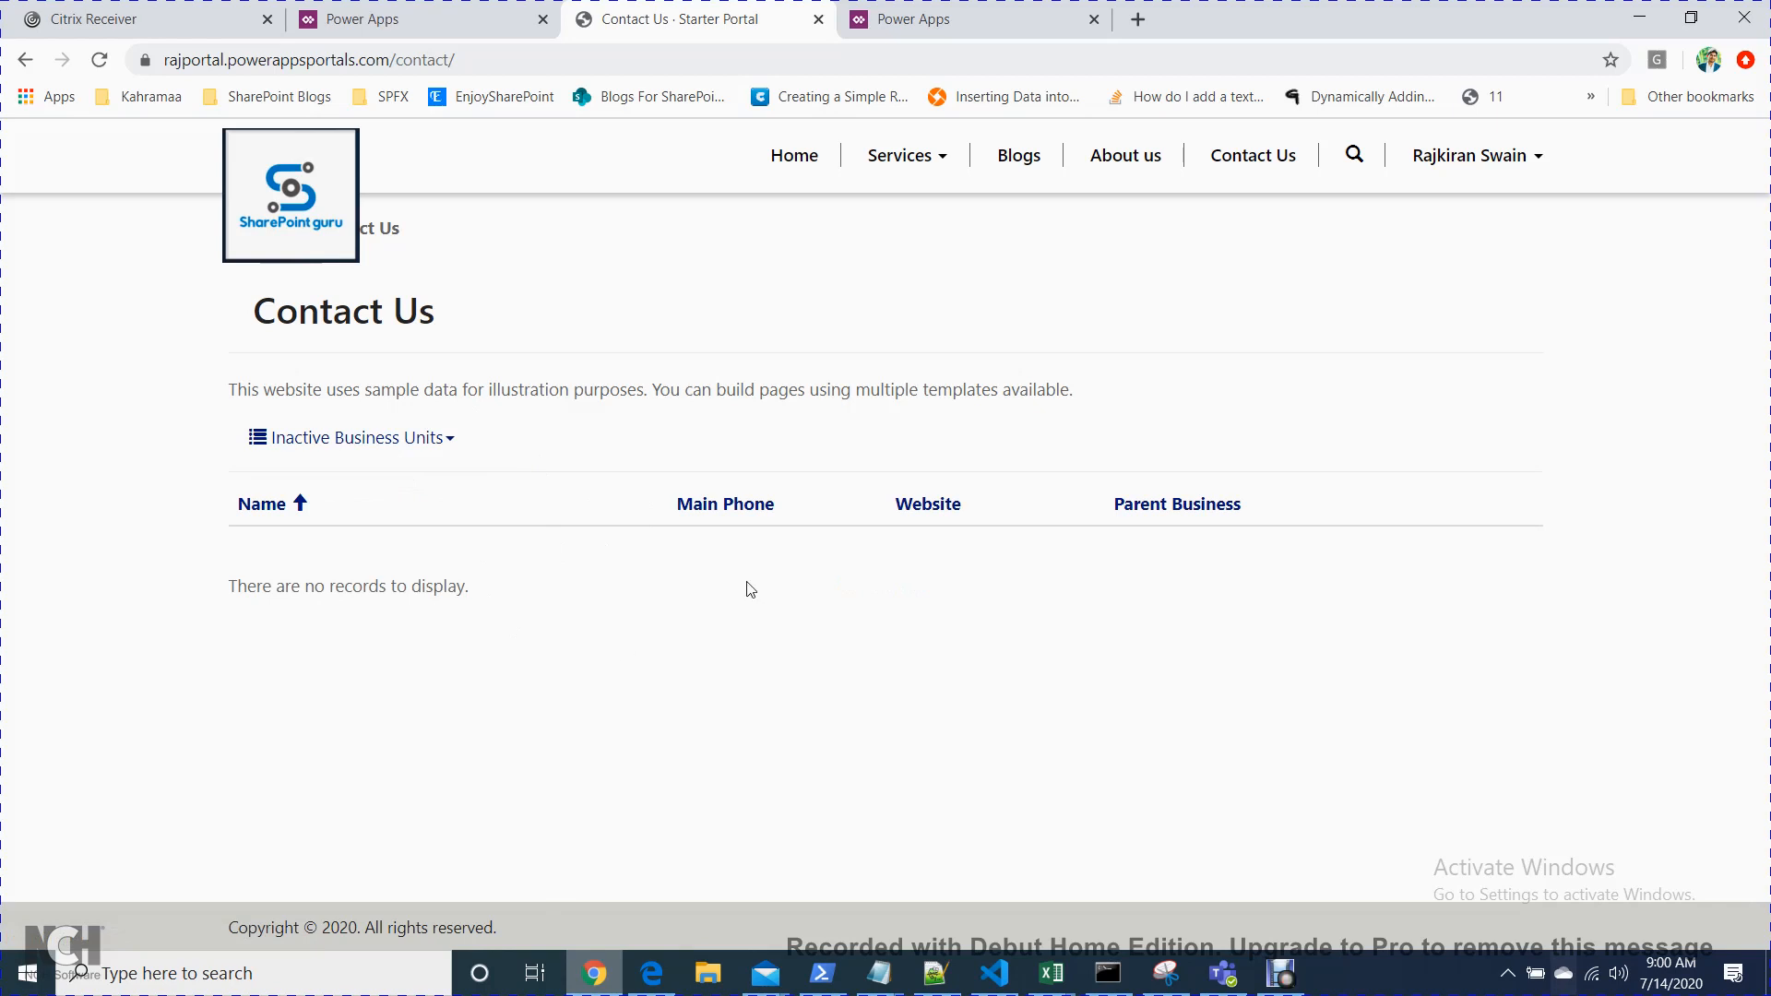
- View the live Contact Us list's Active Business Units, and look through the portal's About us, Blogs and Home pages
left_click(452, 441)
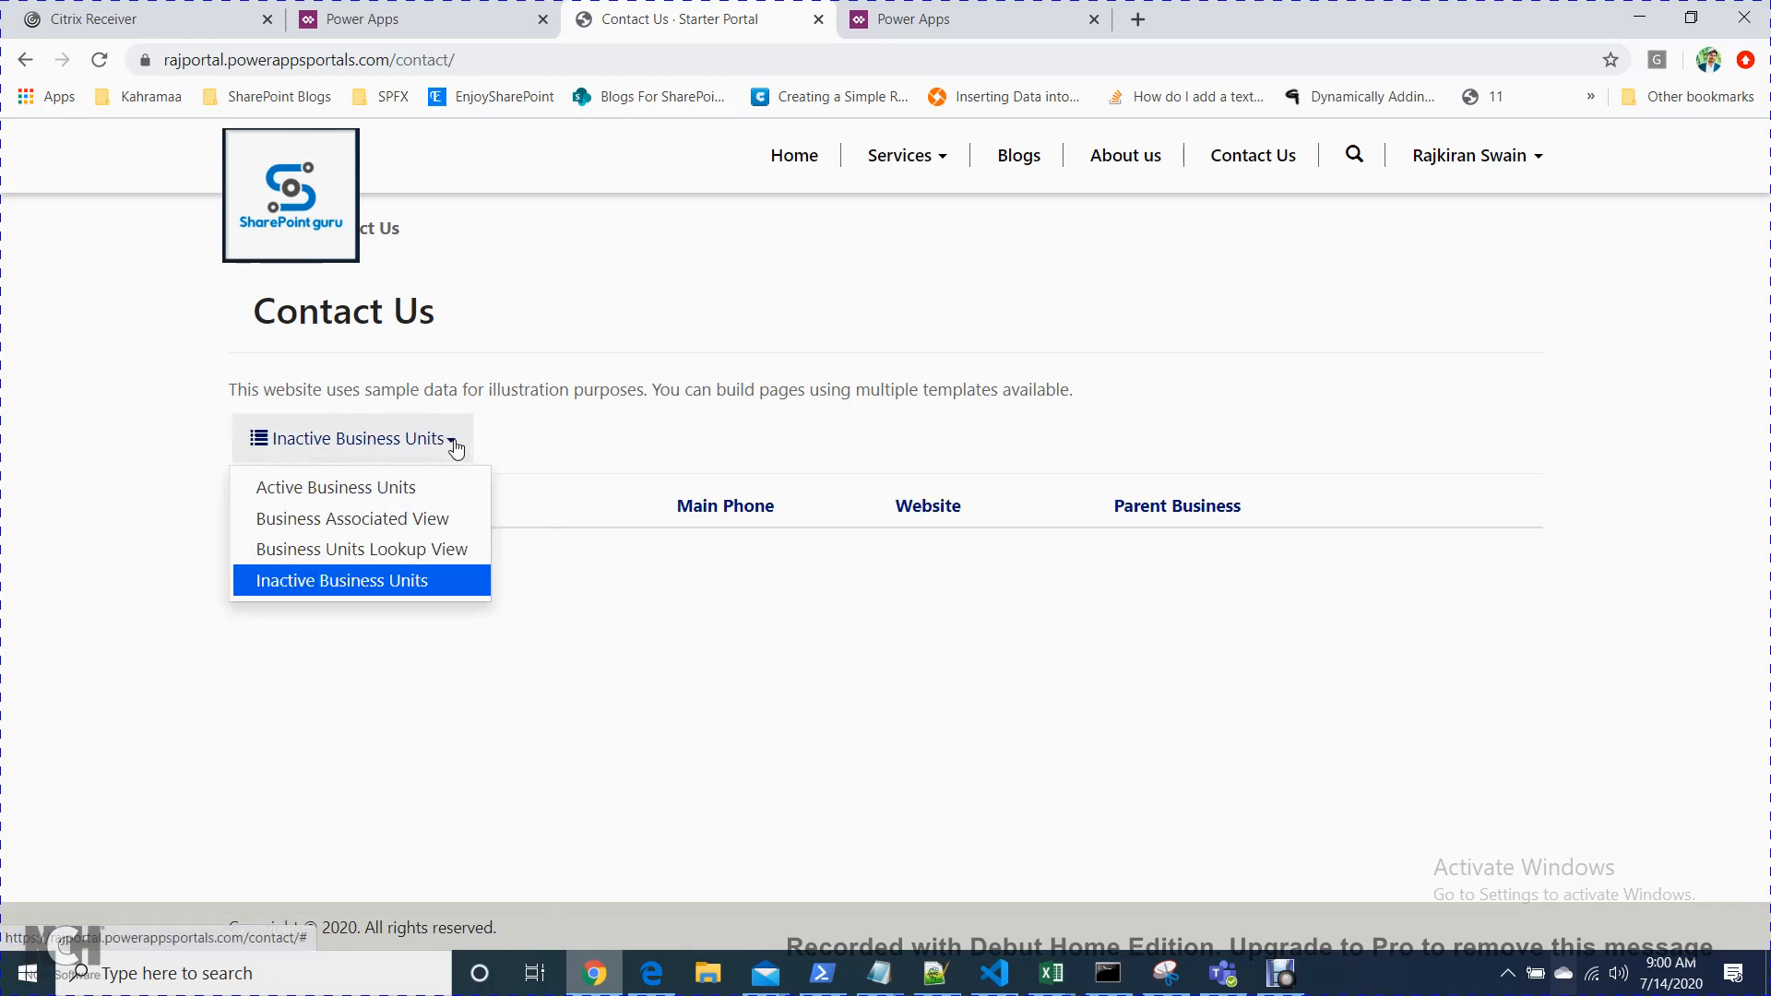
left_click(417, 489)
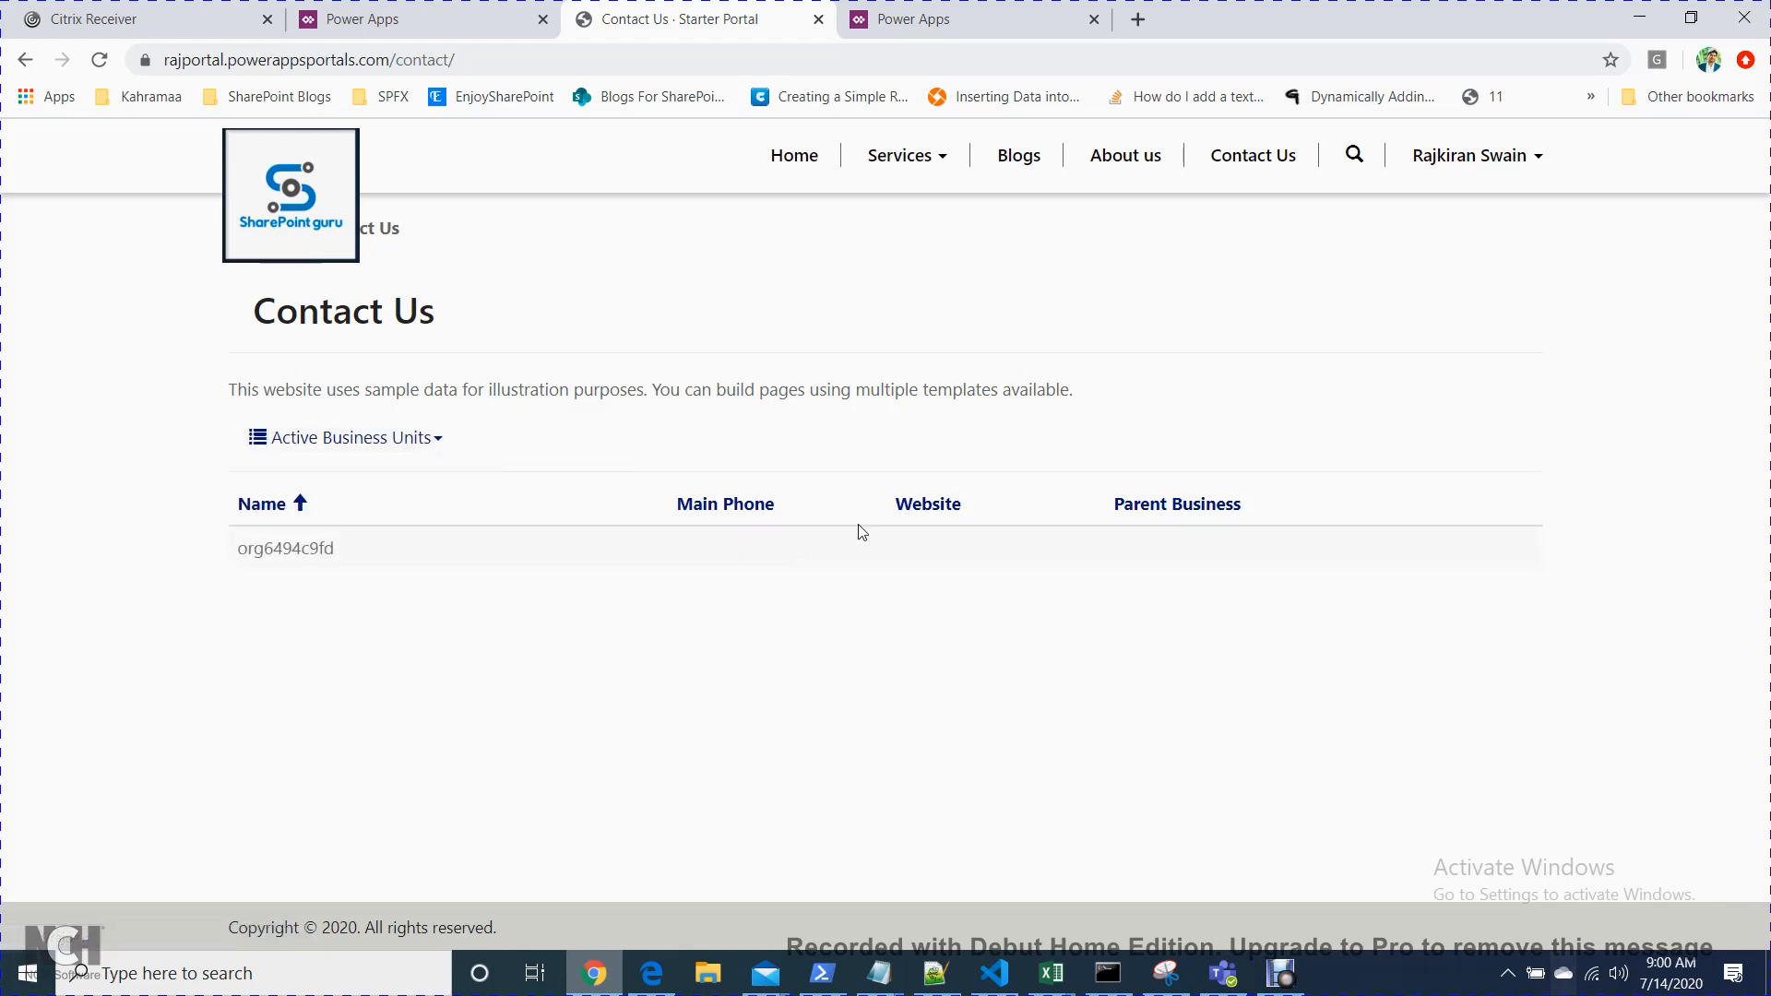
right_click(1129, 139)
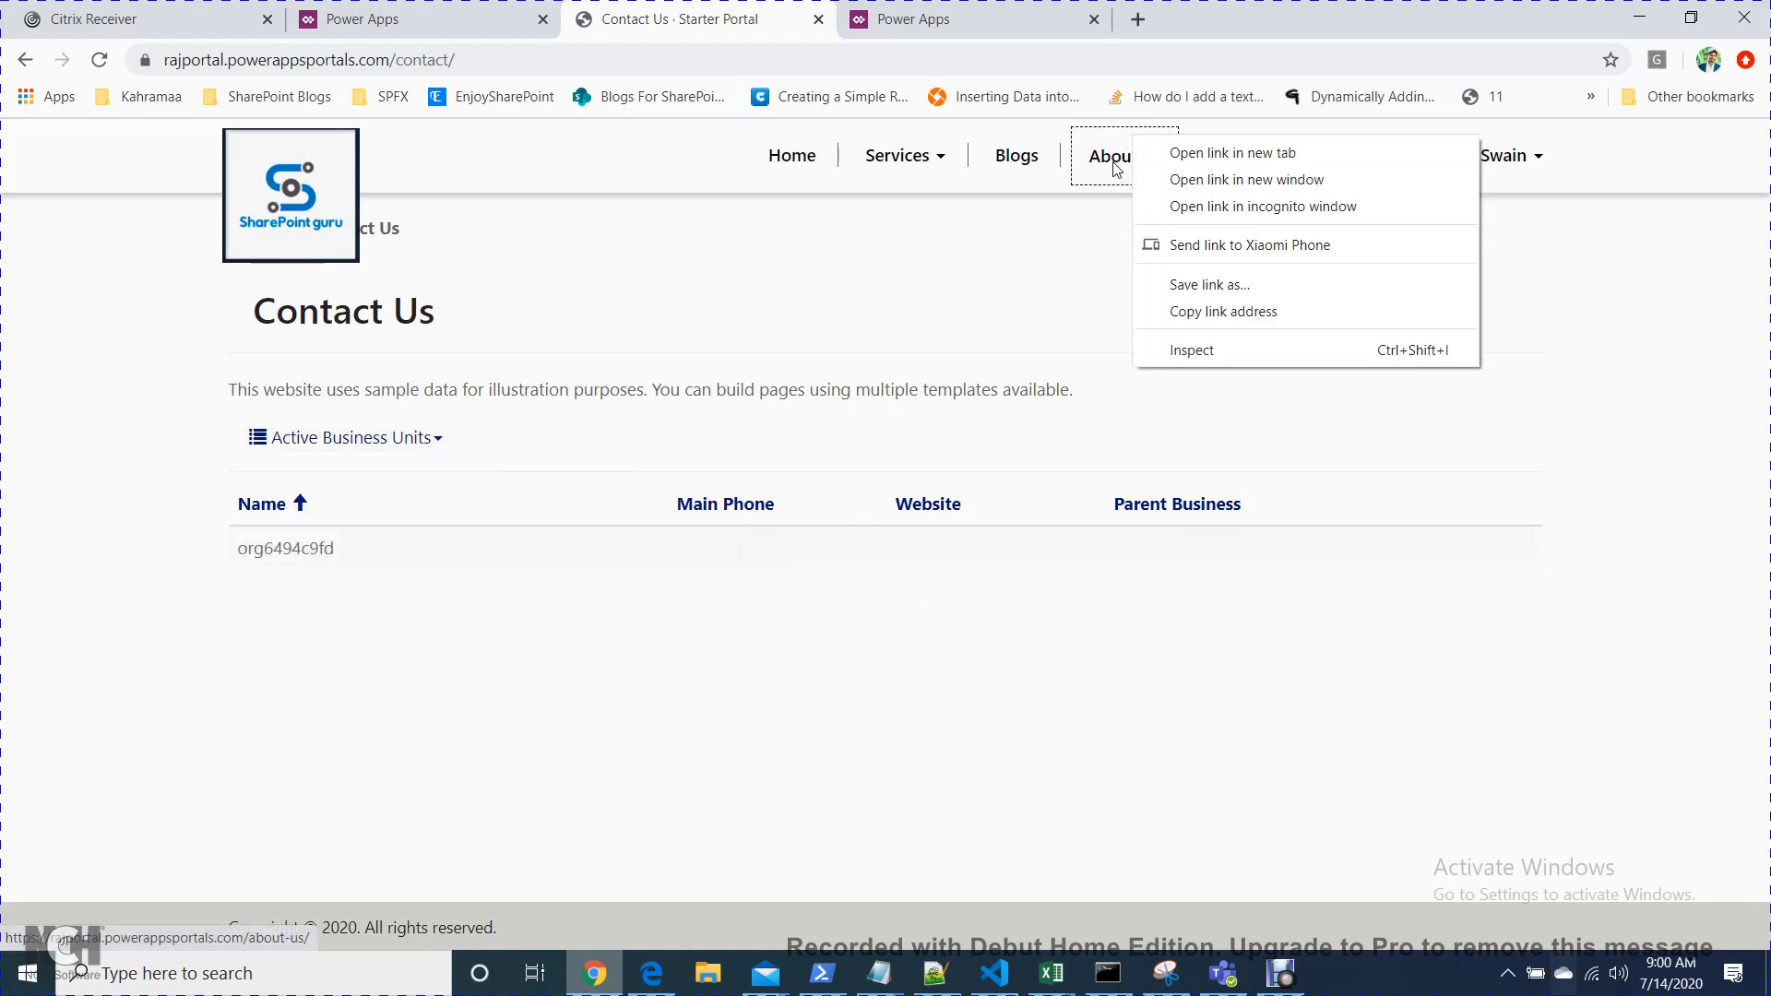
left_click(1118, 171)
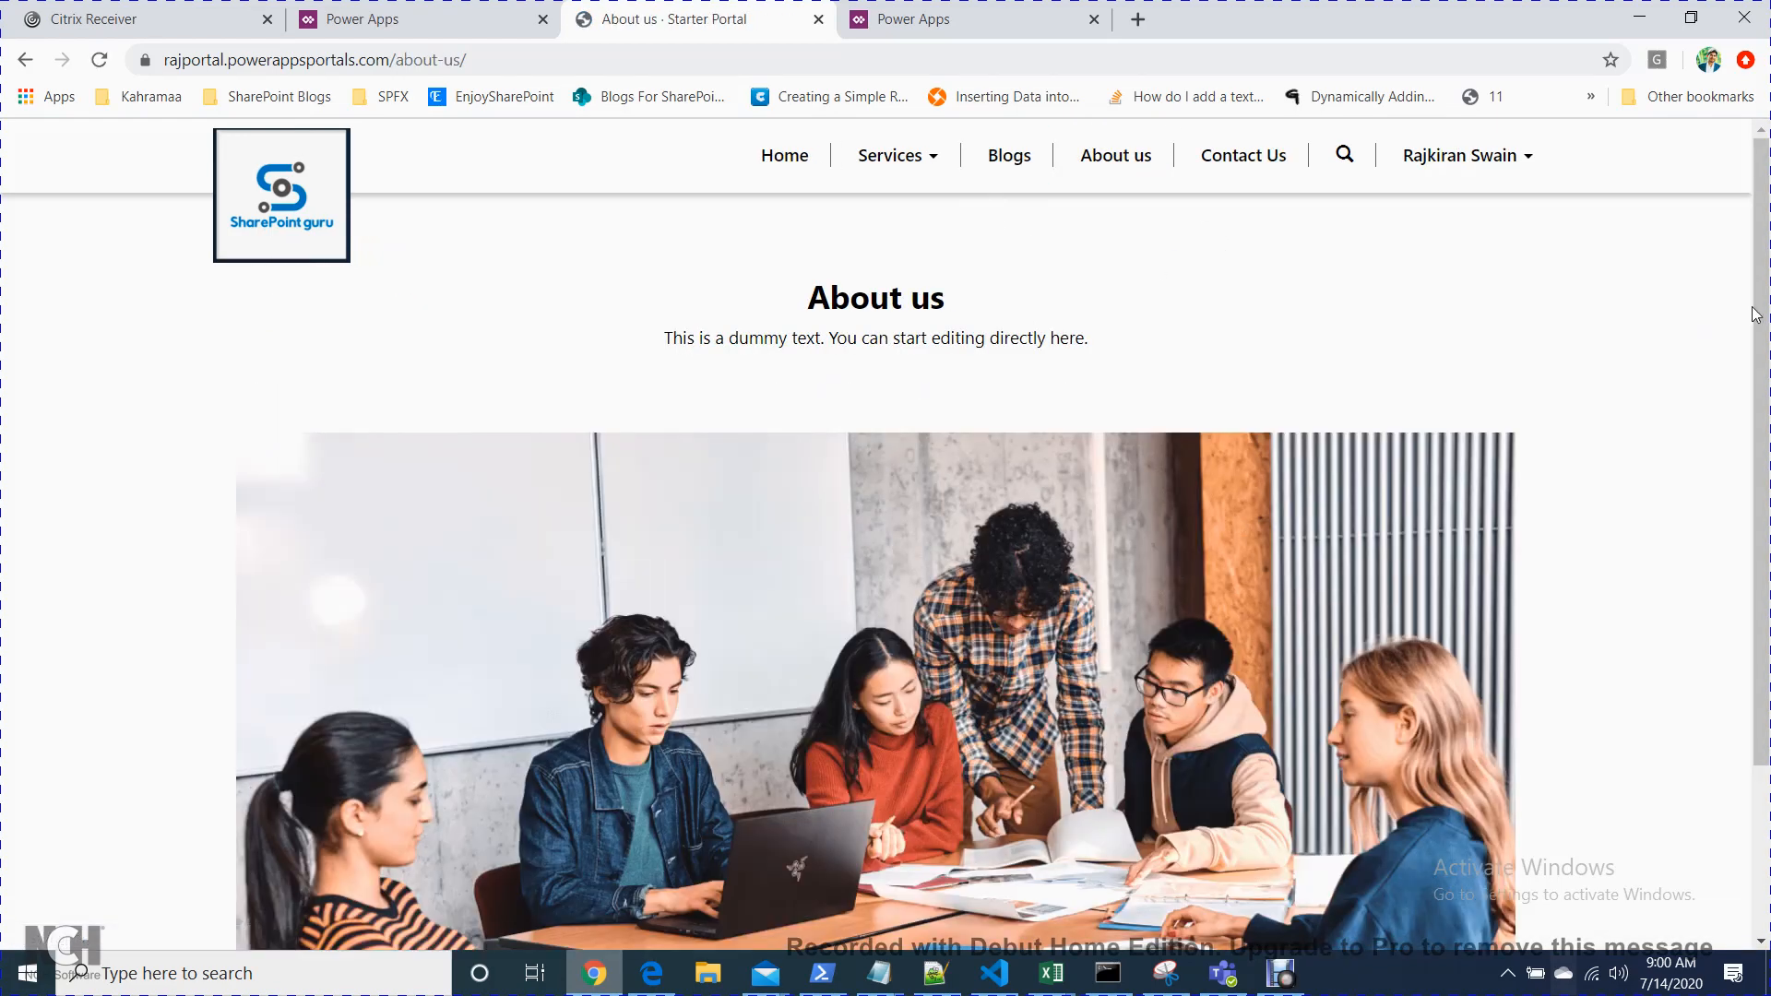
scroll(1752, 305, "down", 3)
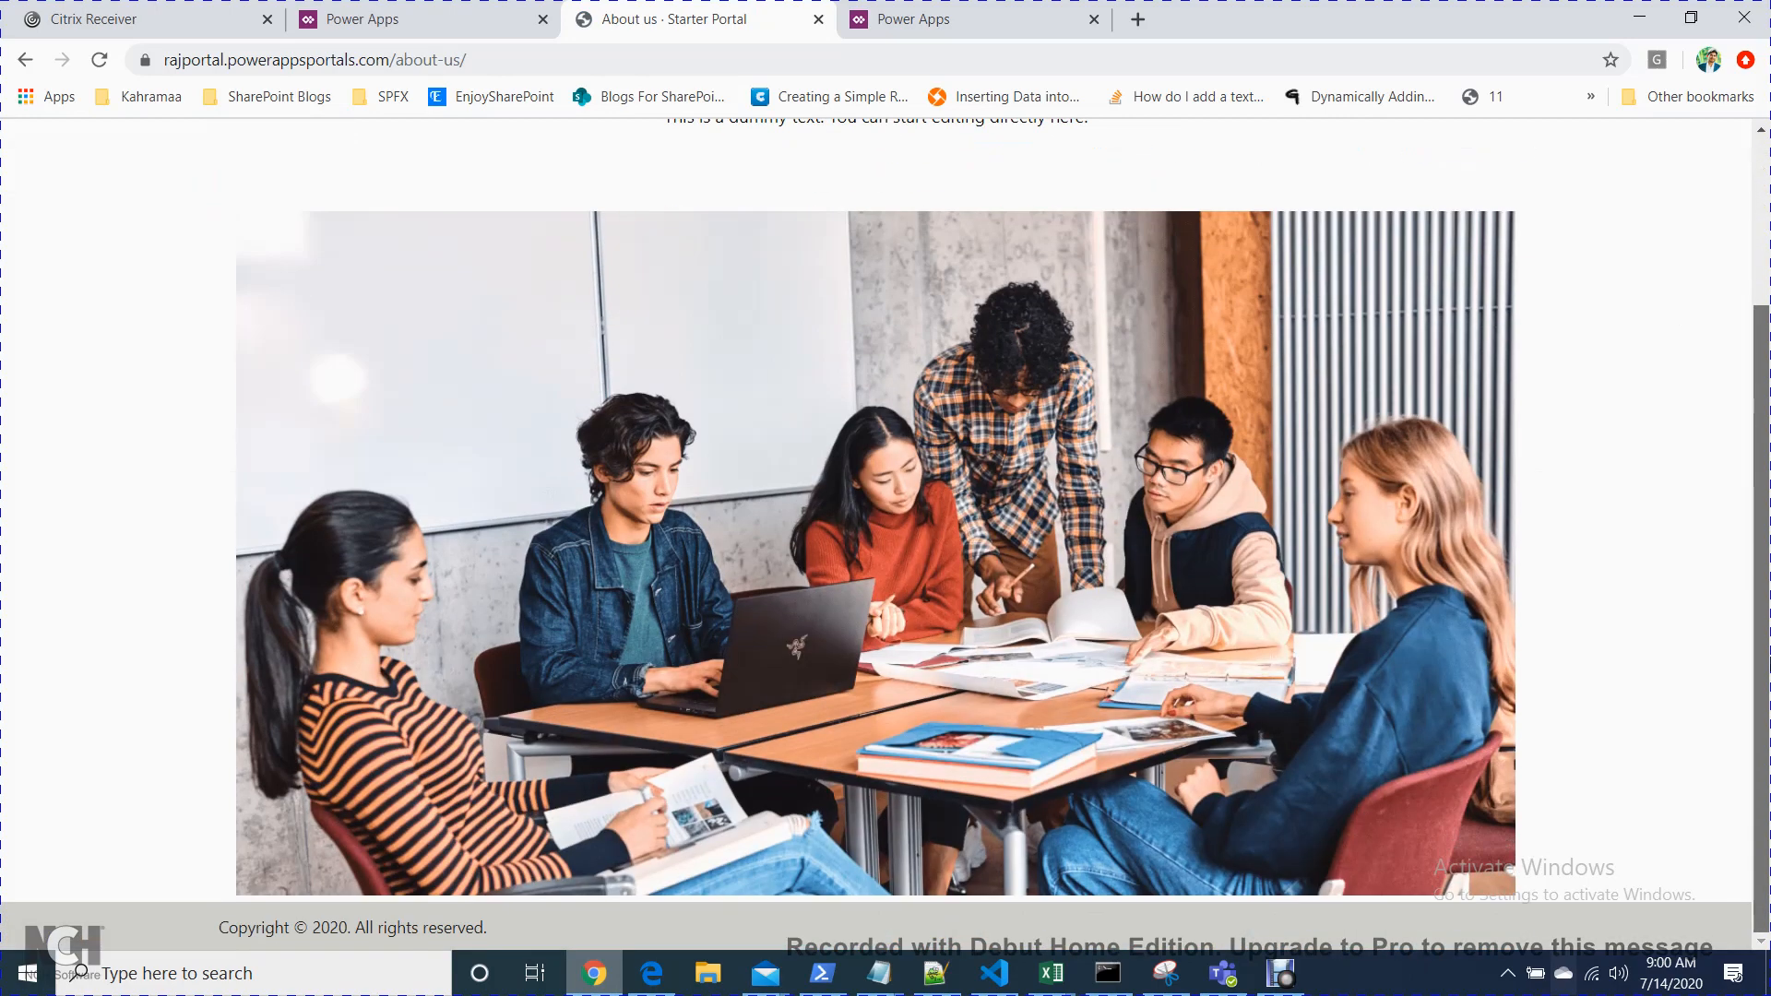
scroll(1347, 166, "up", 3)
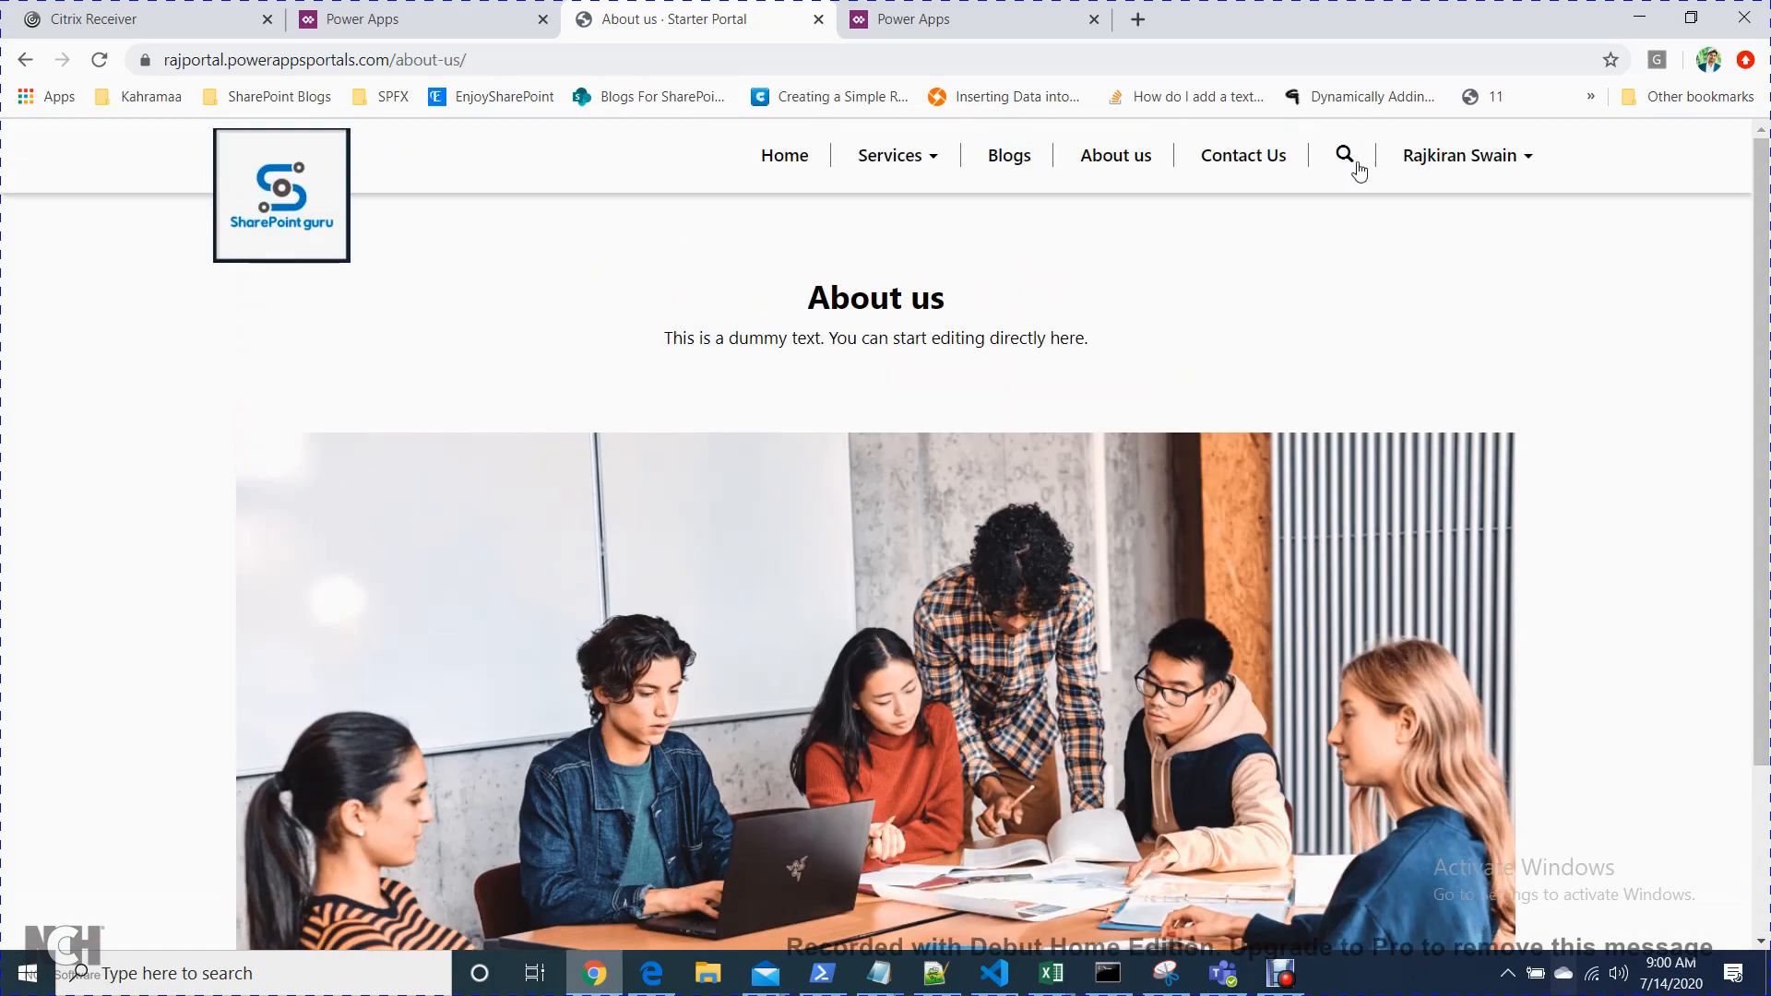
left_click(1008, 164)
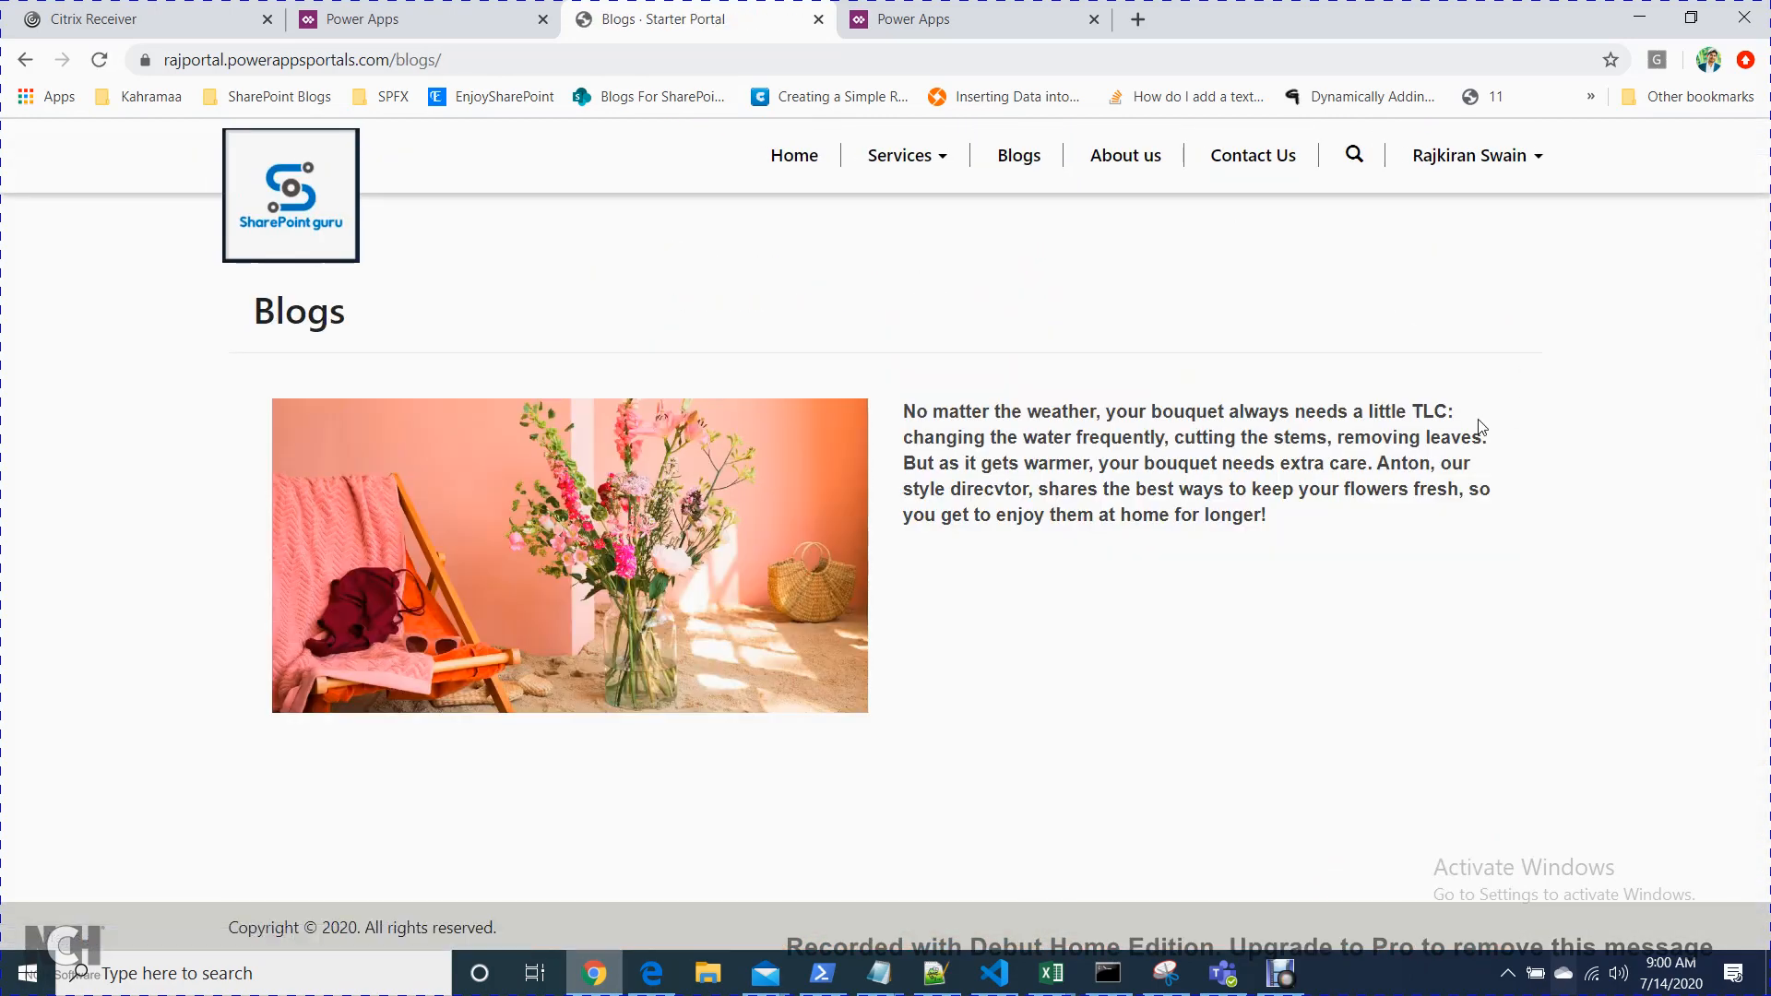
left_click(791, 157)
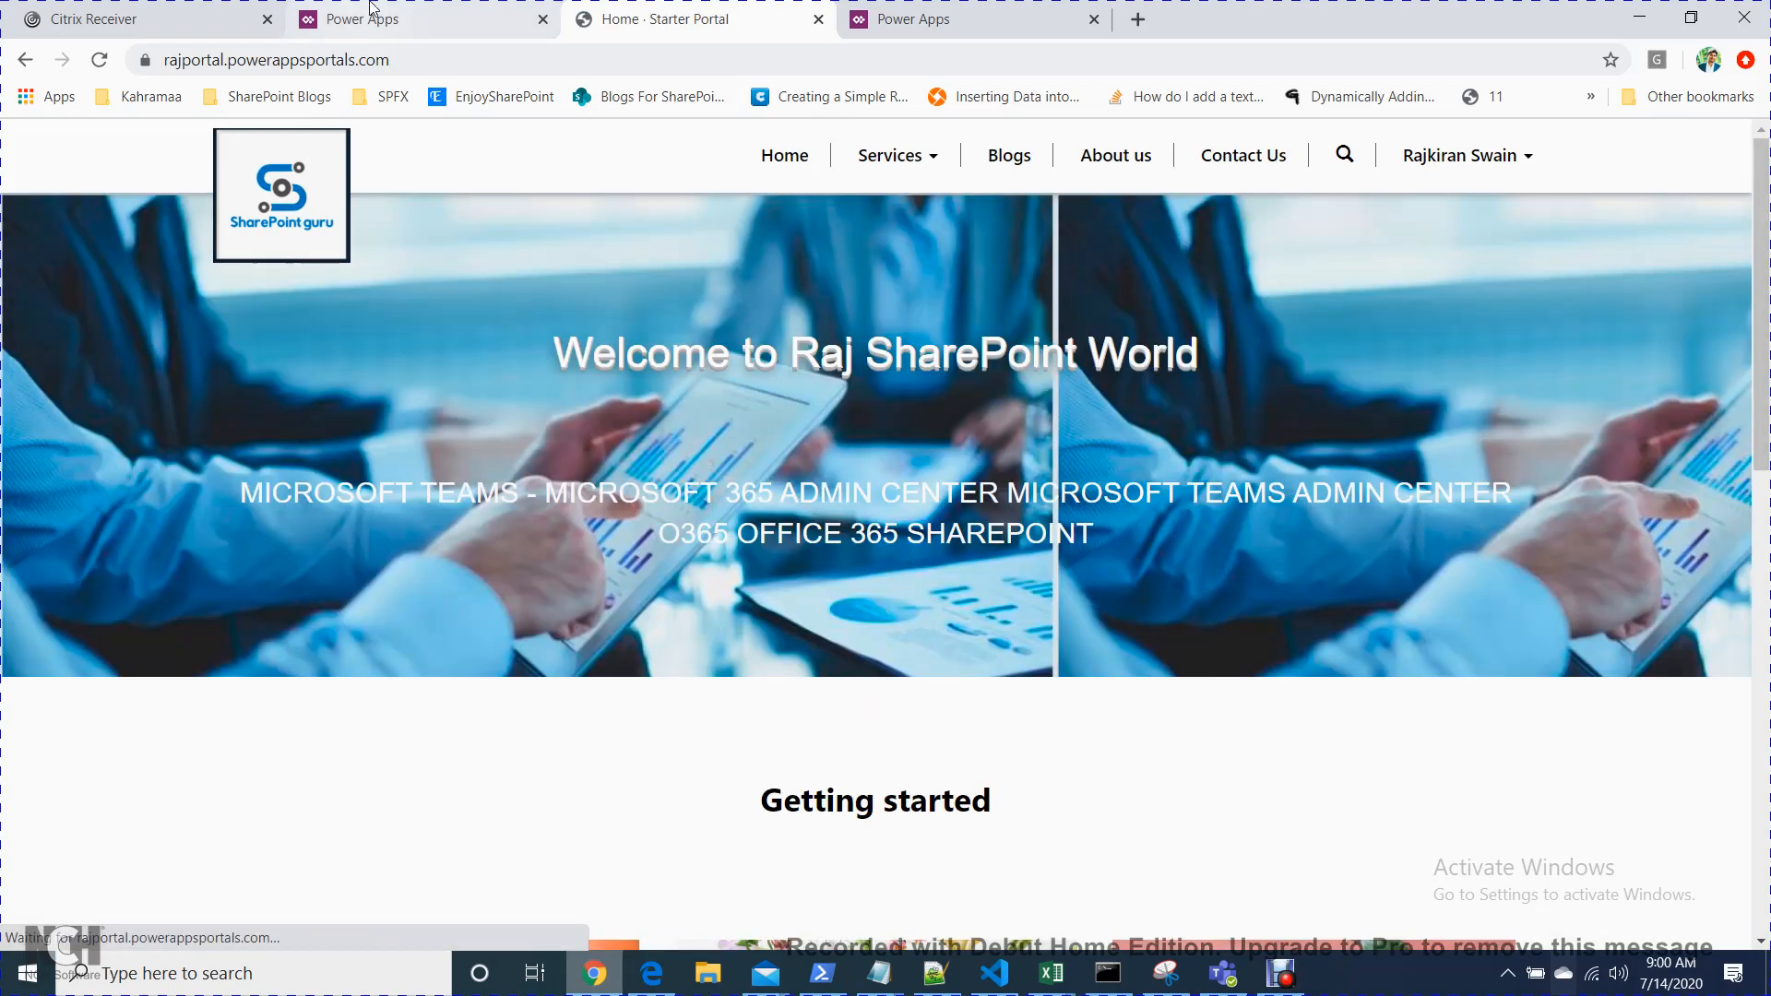
- Return to the Power Apps portal studio and add a child page under Home
left_click(407, 13)
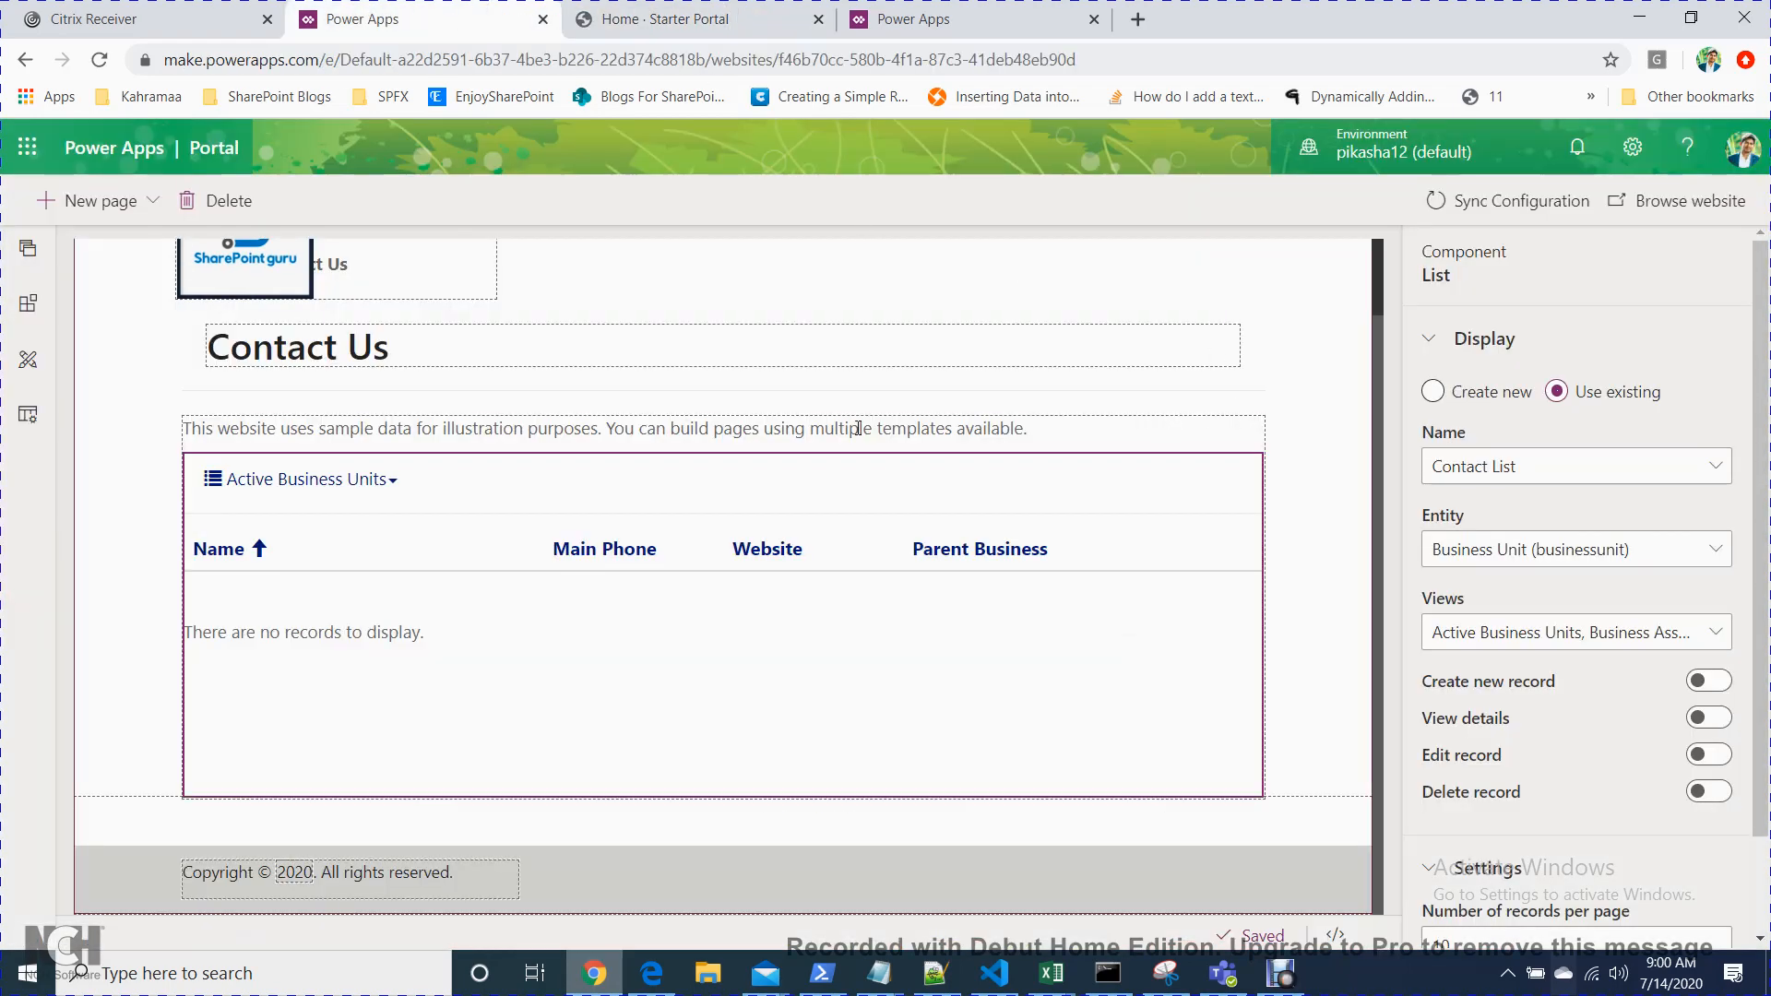
left_click(25, 260)
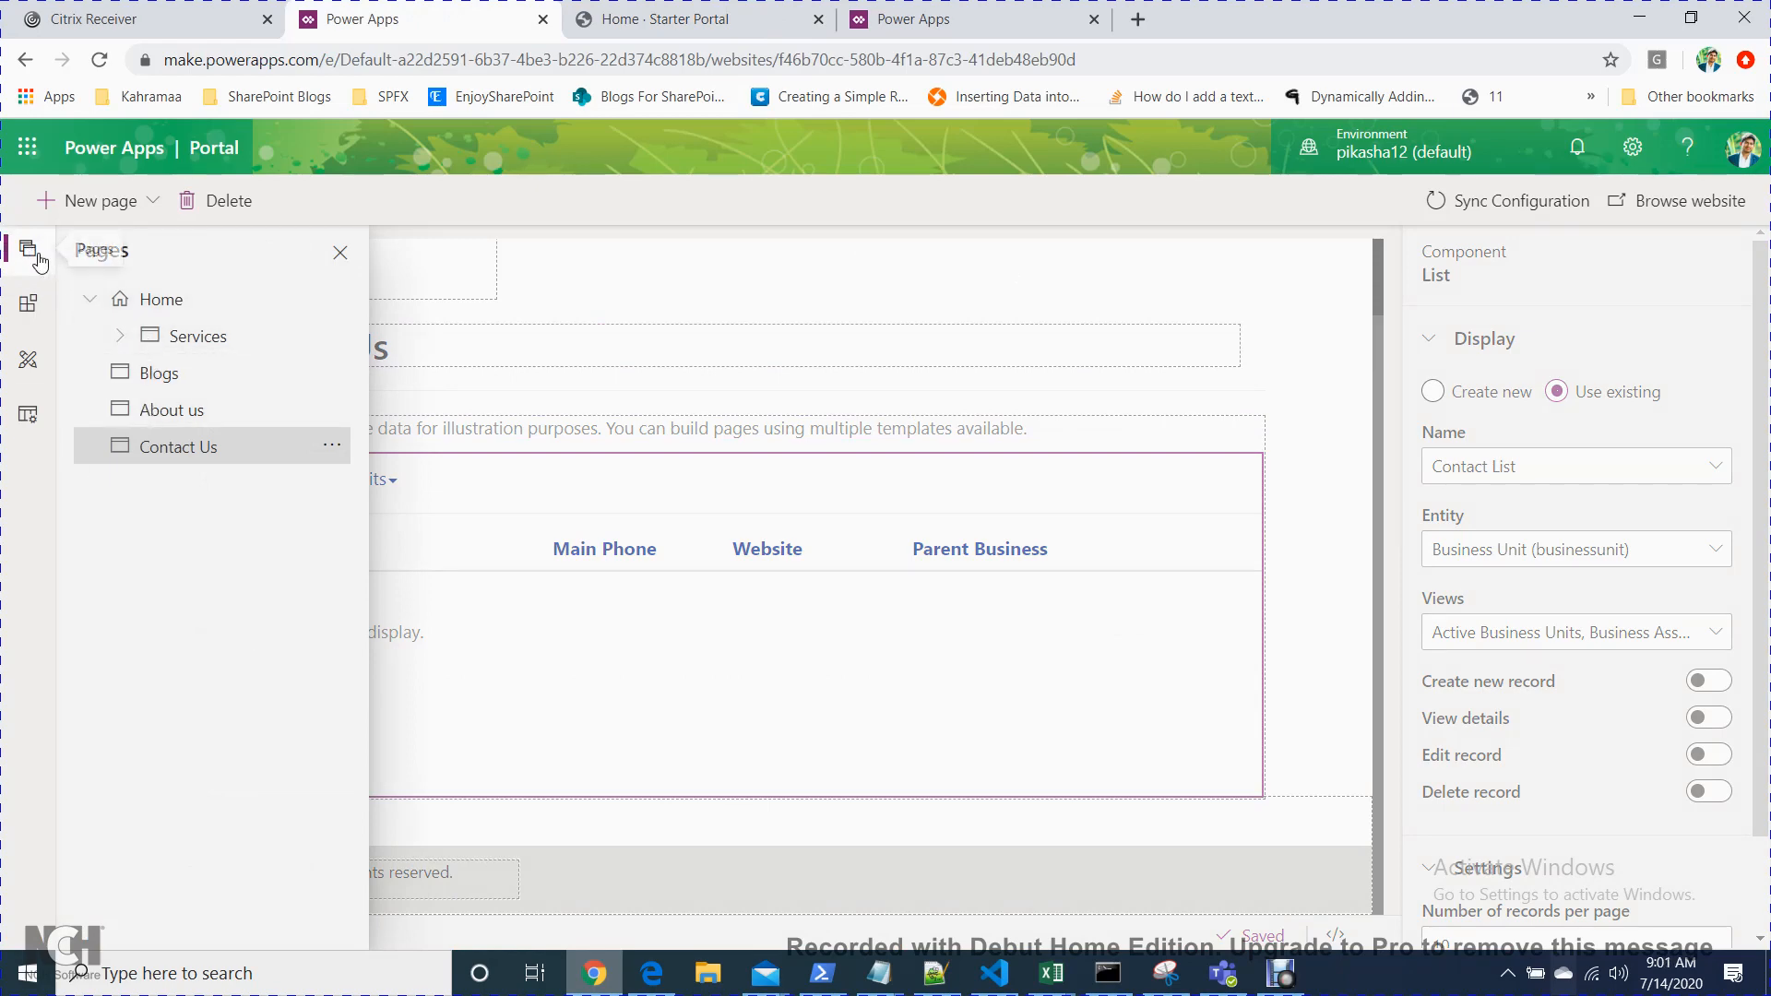
right_click(198, 303)
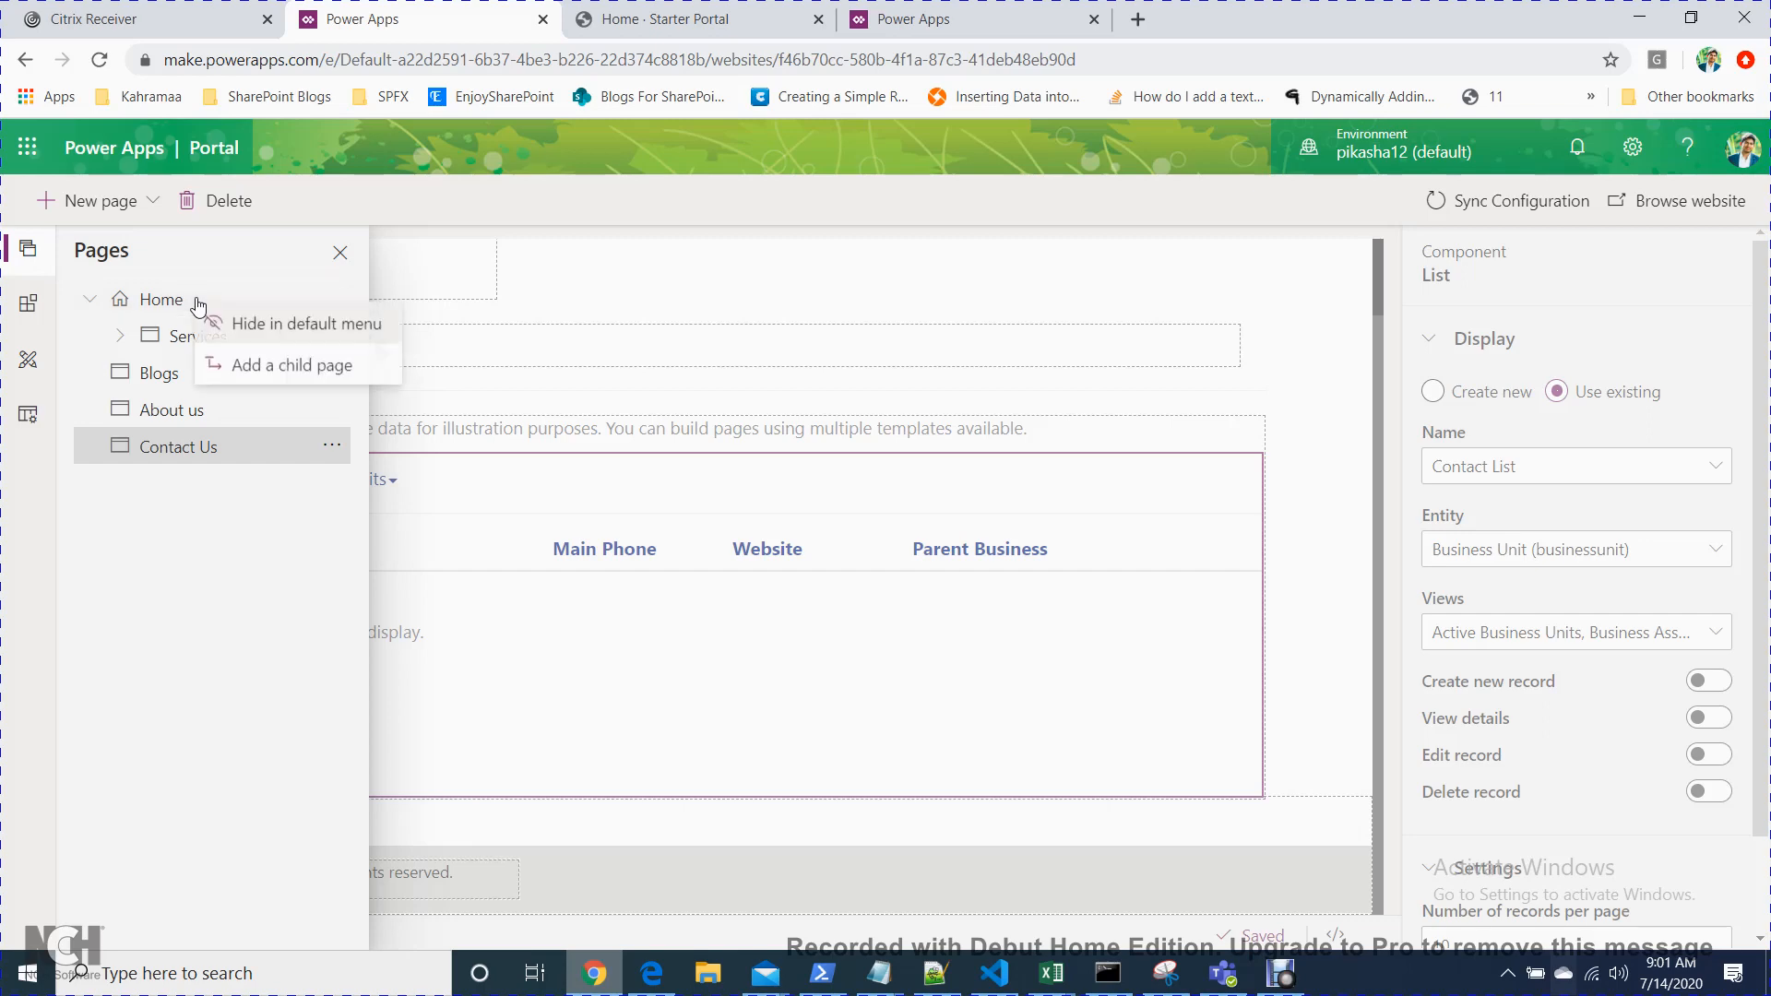
left_click(287, 367)
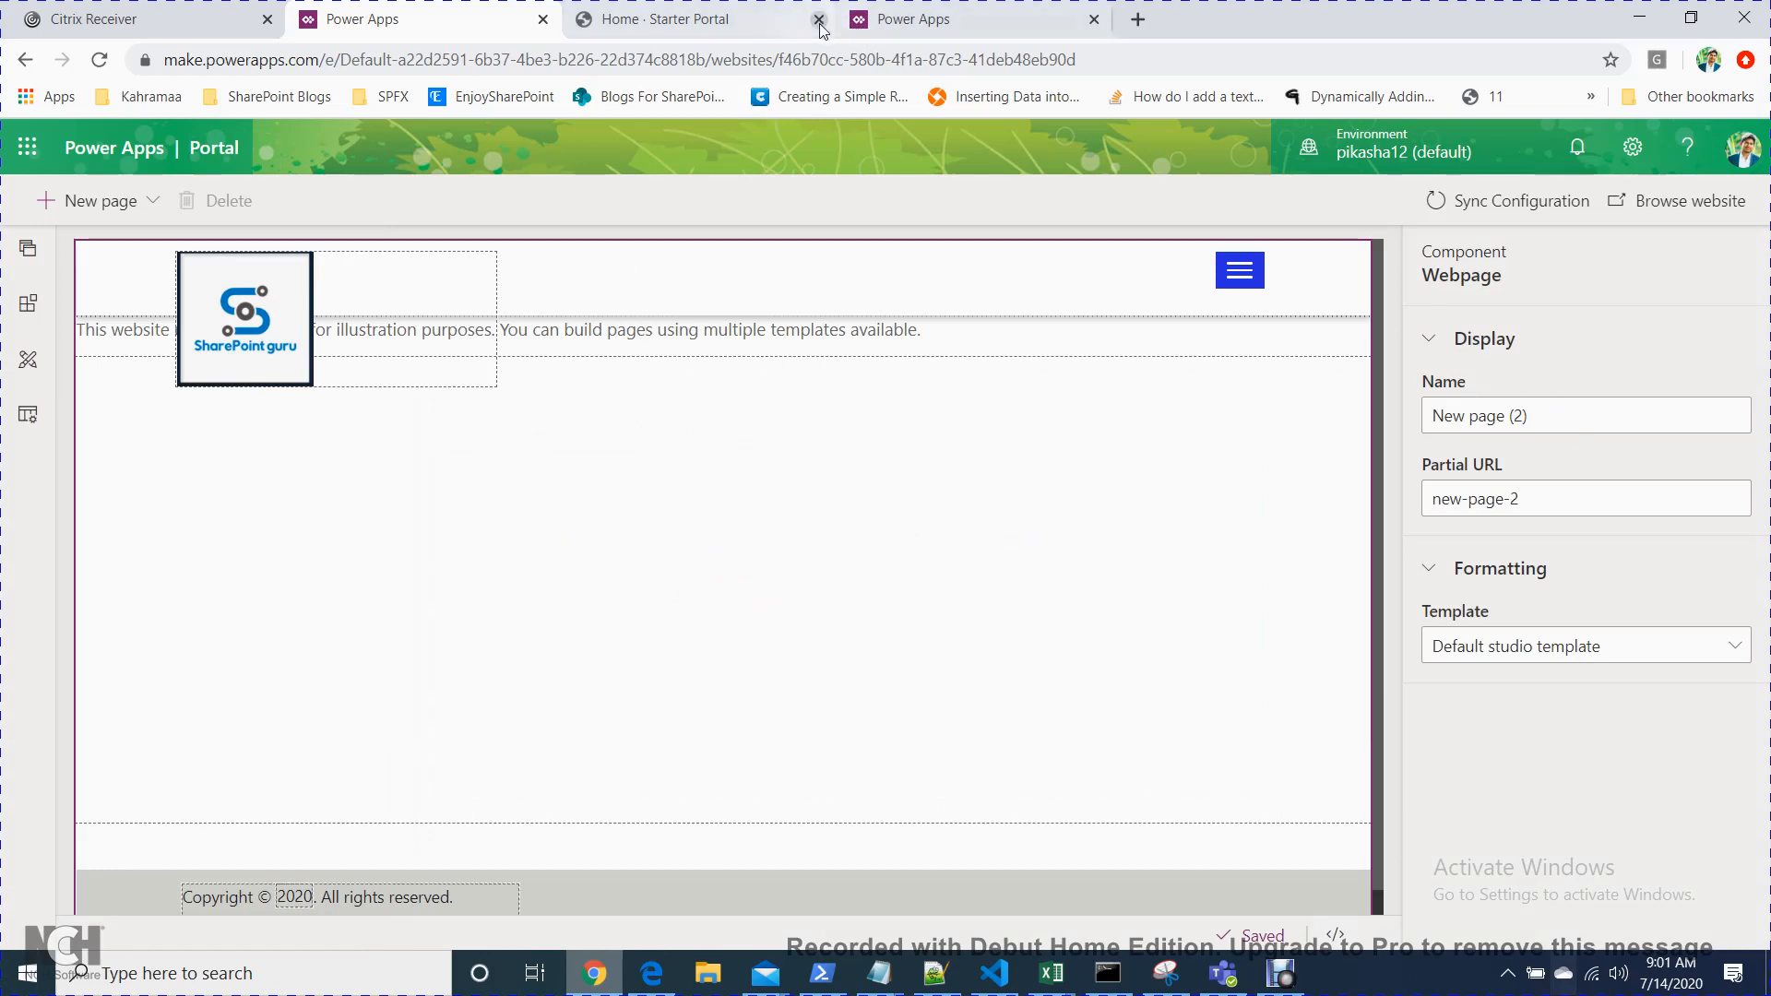
- Name the new webpage Forum and set its partial URL to forum
left_click(1556, 422)
key("ctrl+a")
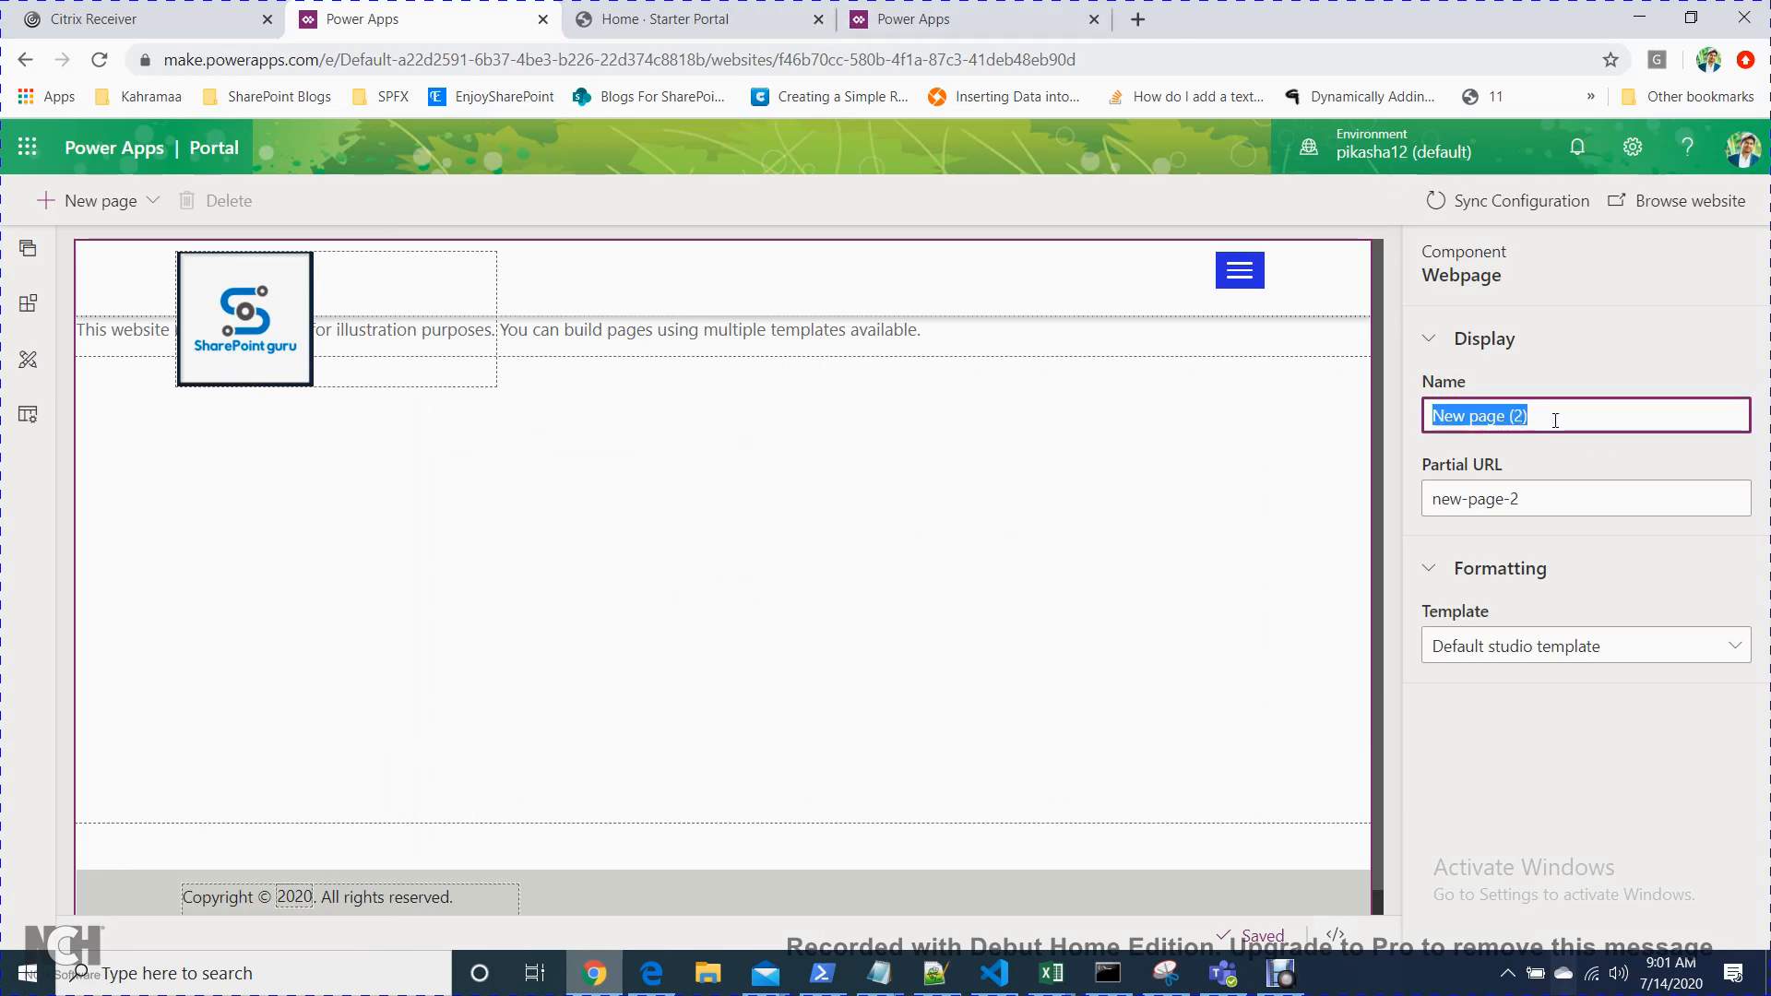
key("BackSpace")
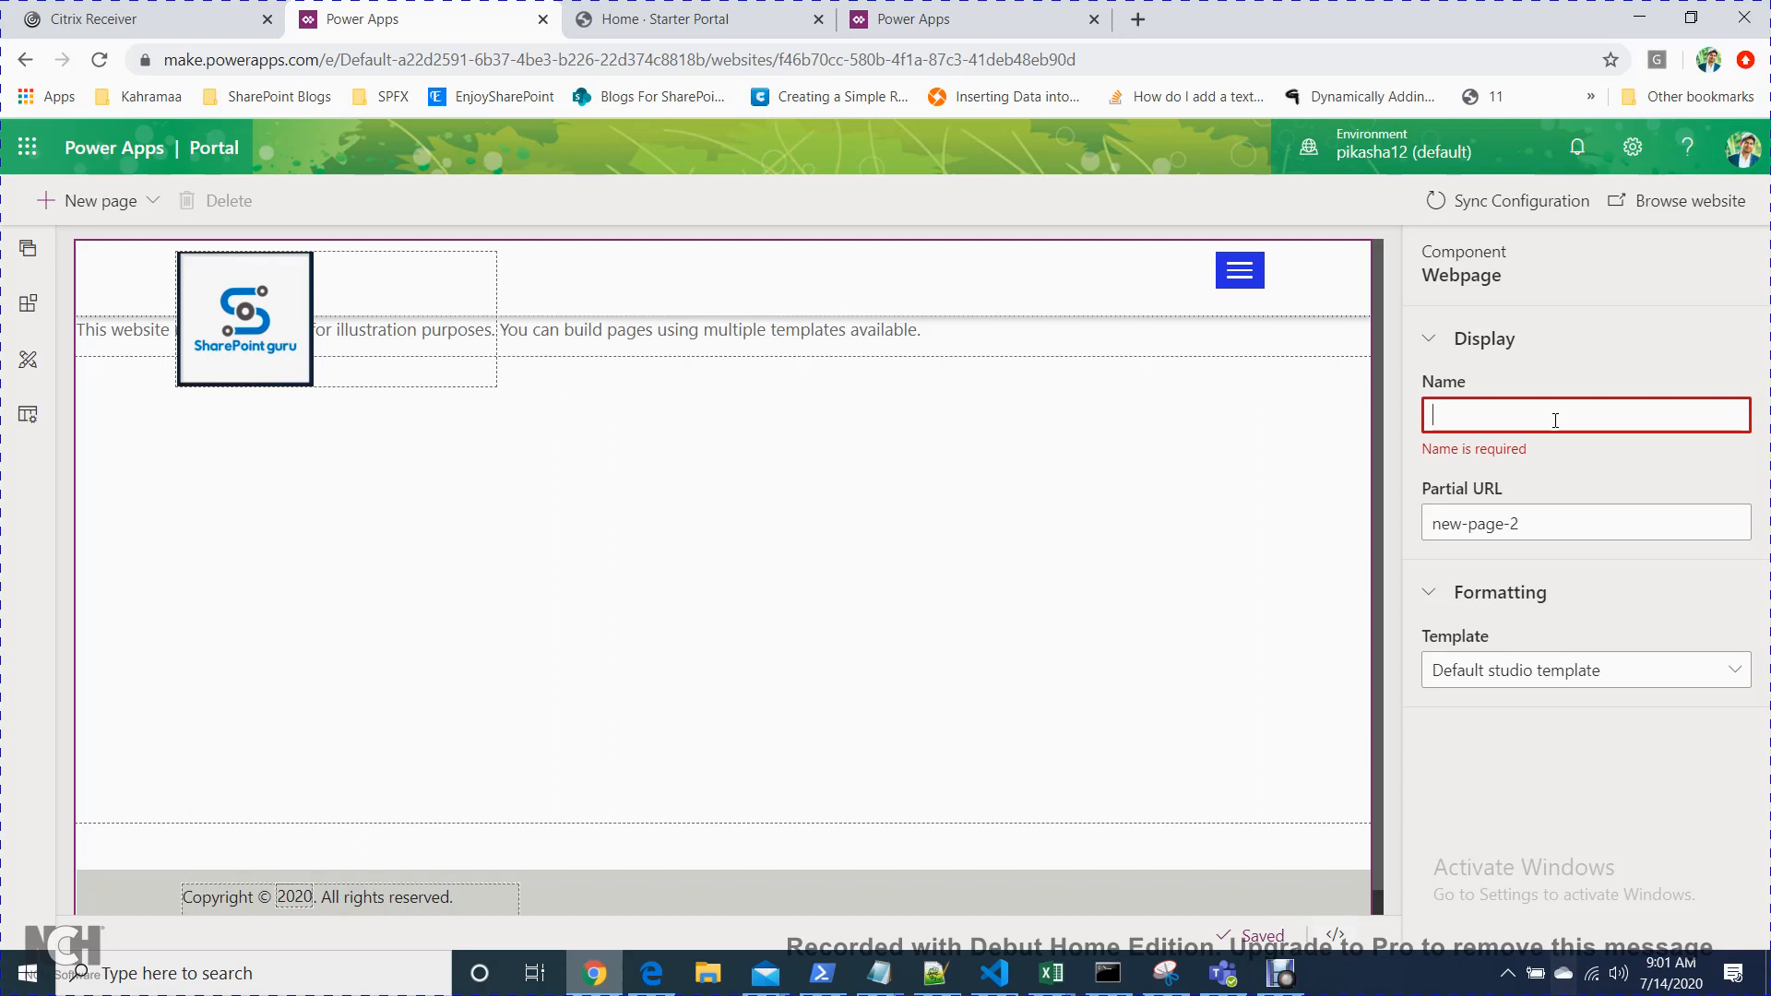
type("Forum")
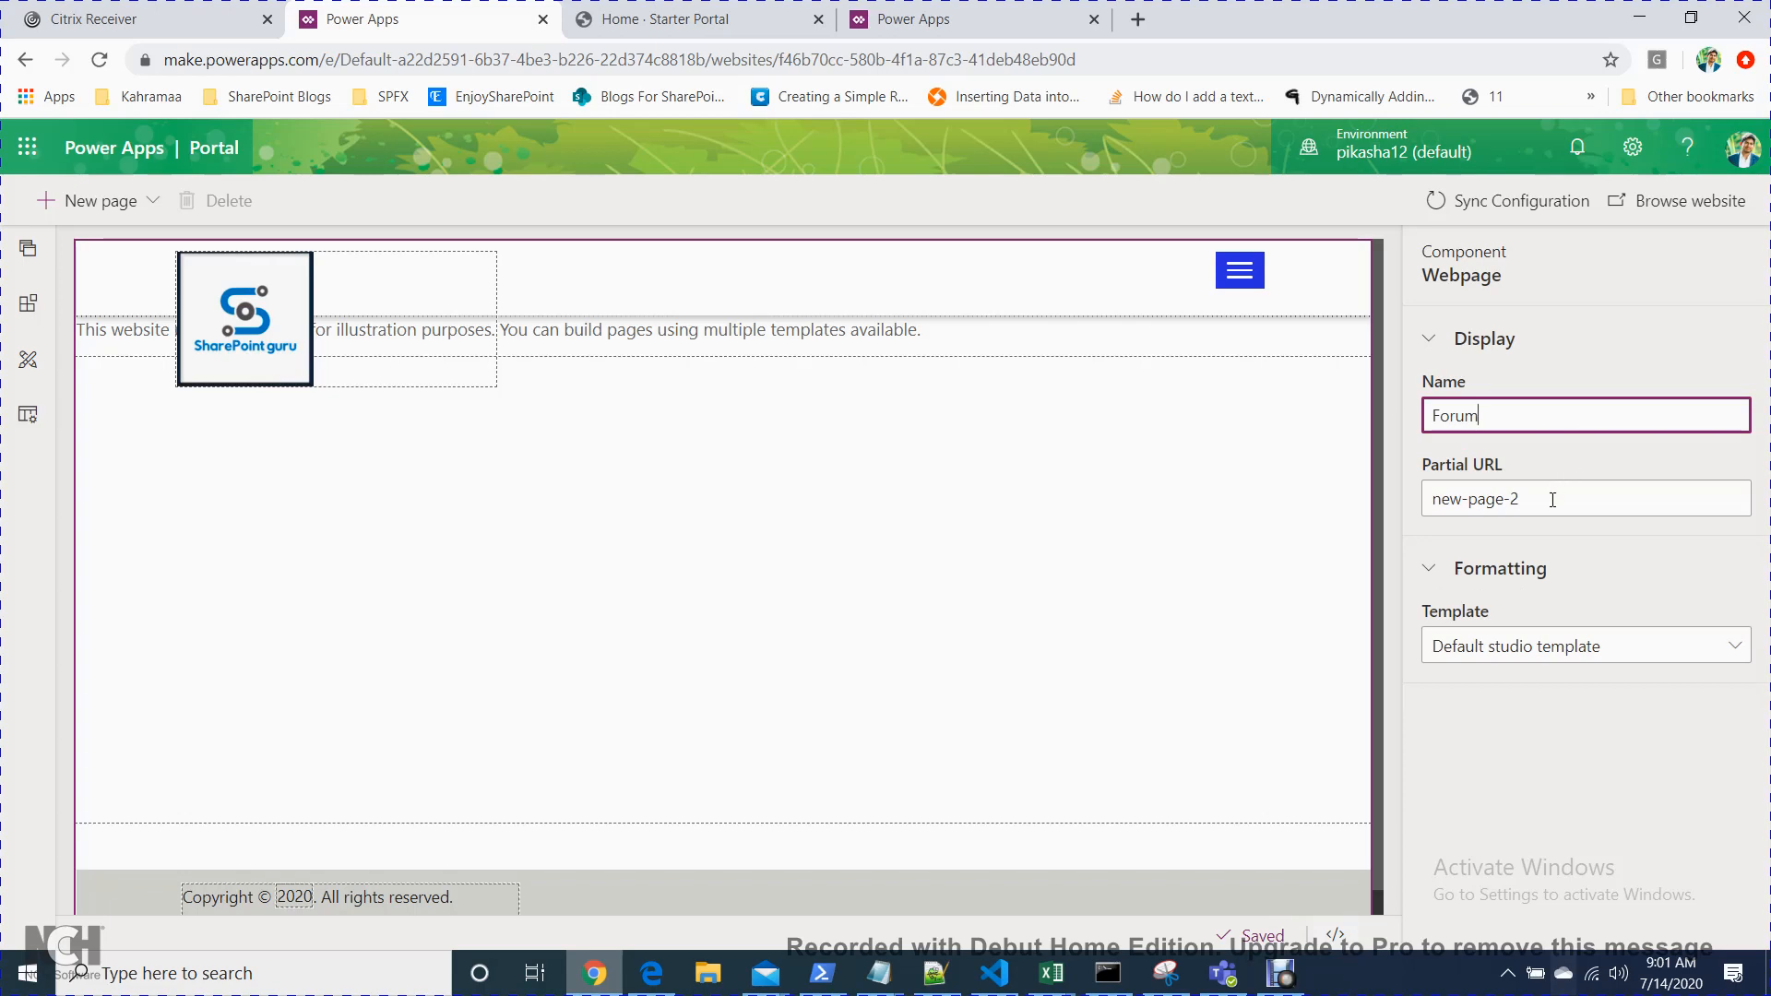
triple_click(1552, 500)
type("forum")
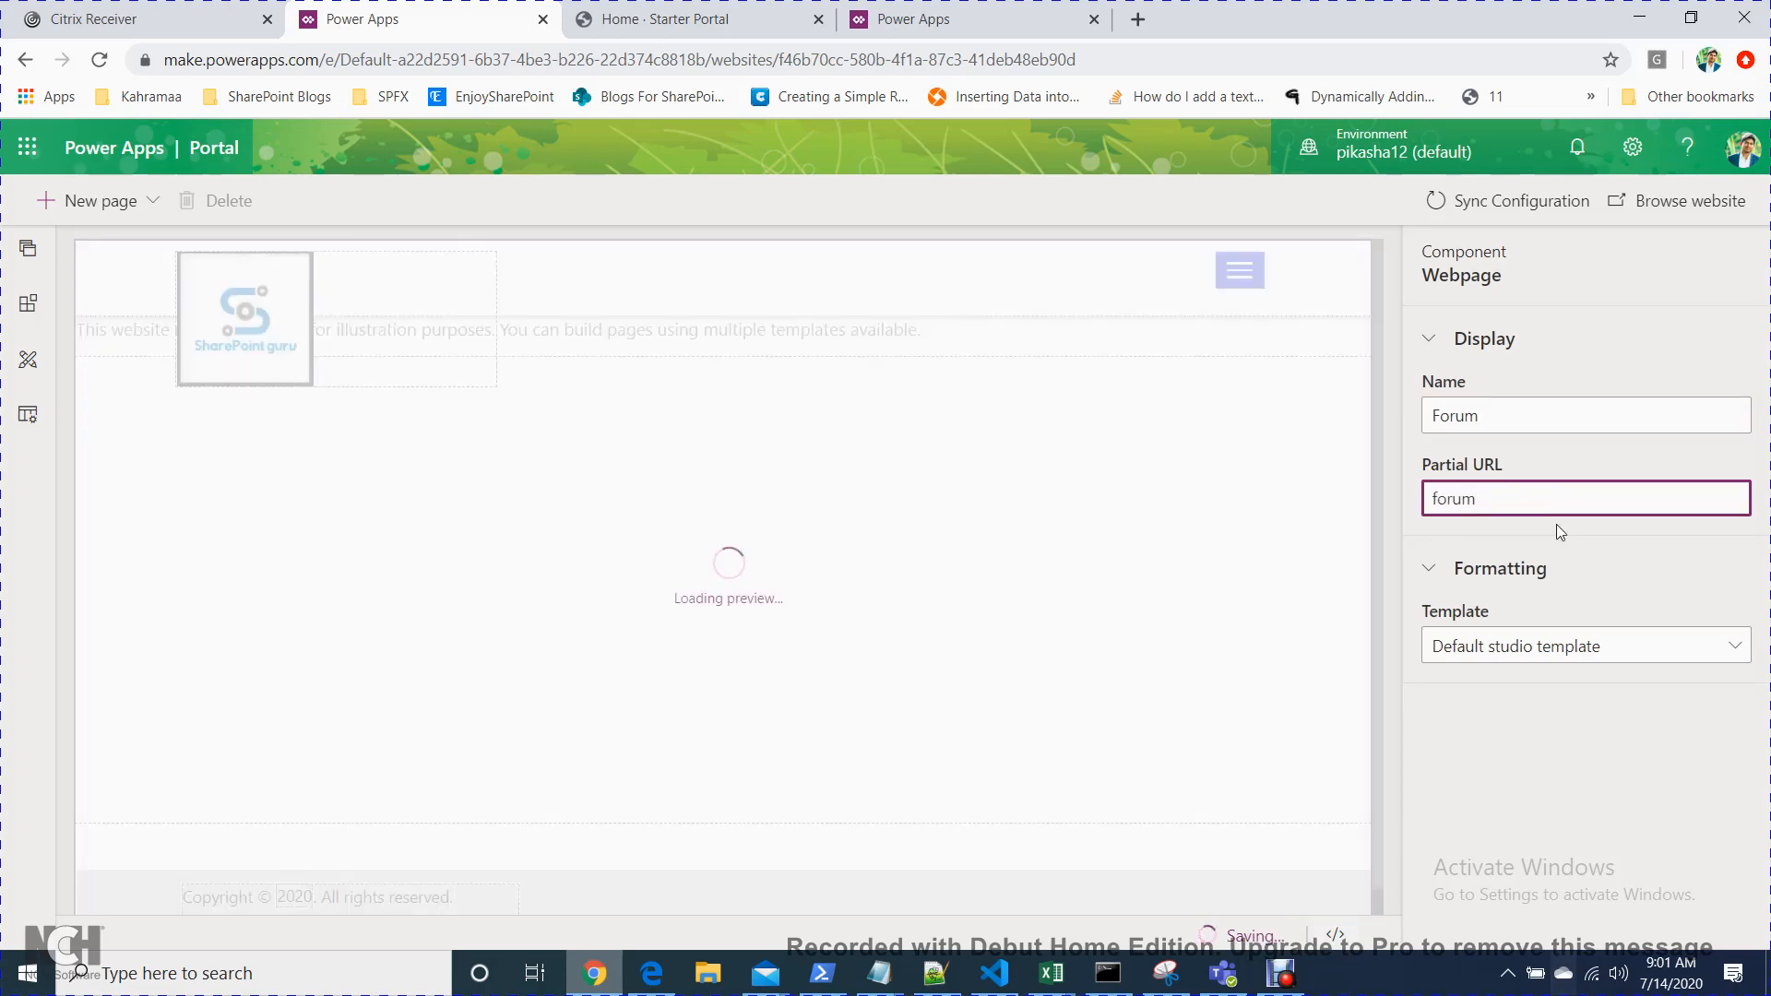
- Set the Forum page's template to Page with title
left_click(1586, 646)
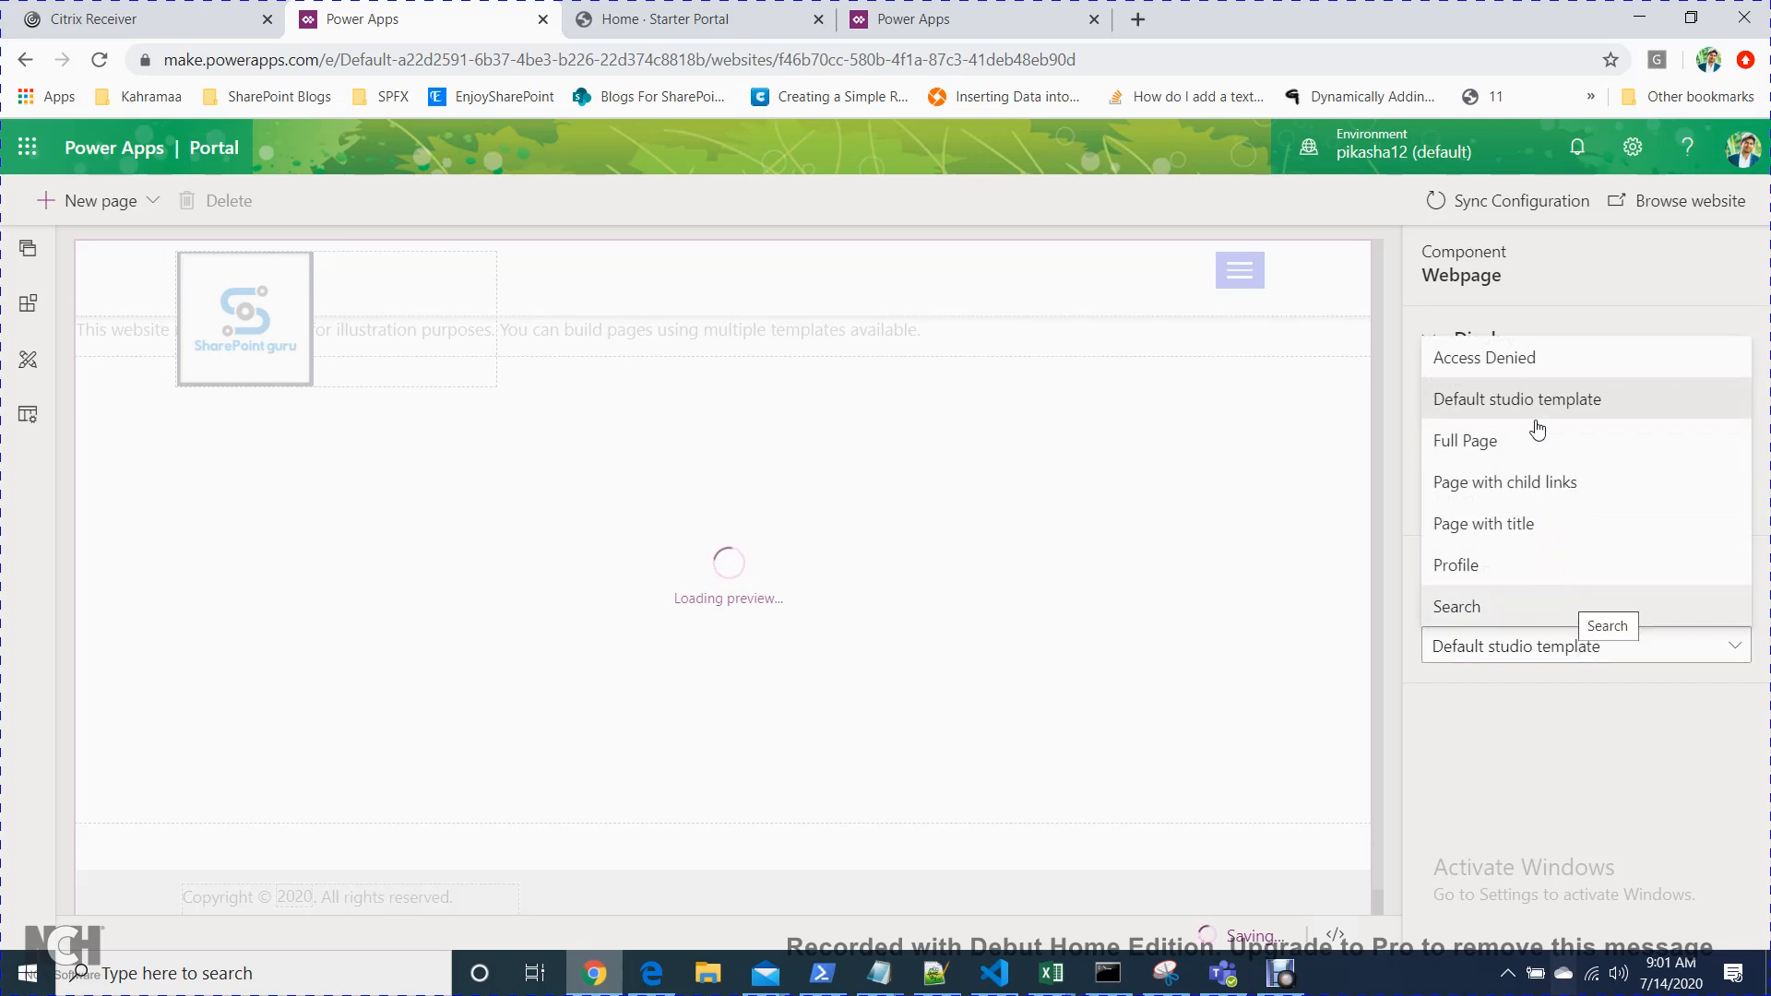
left_click(1508, 534)
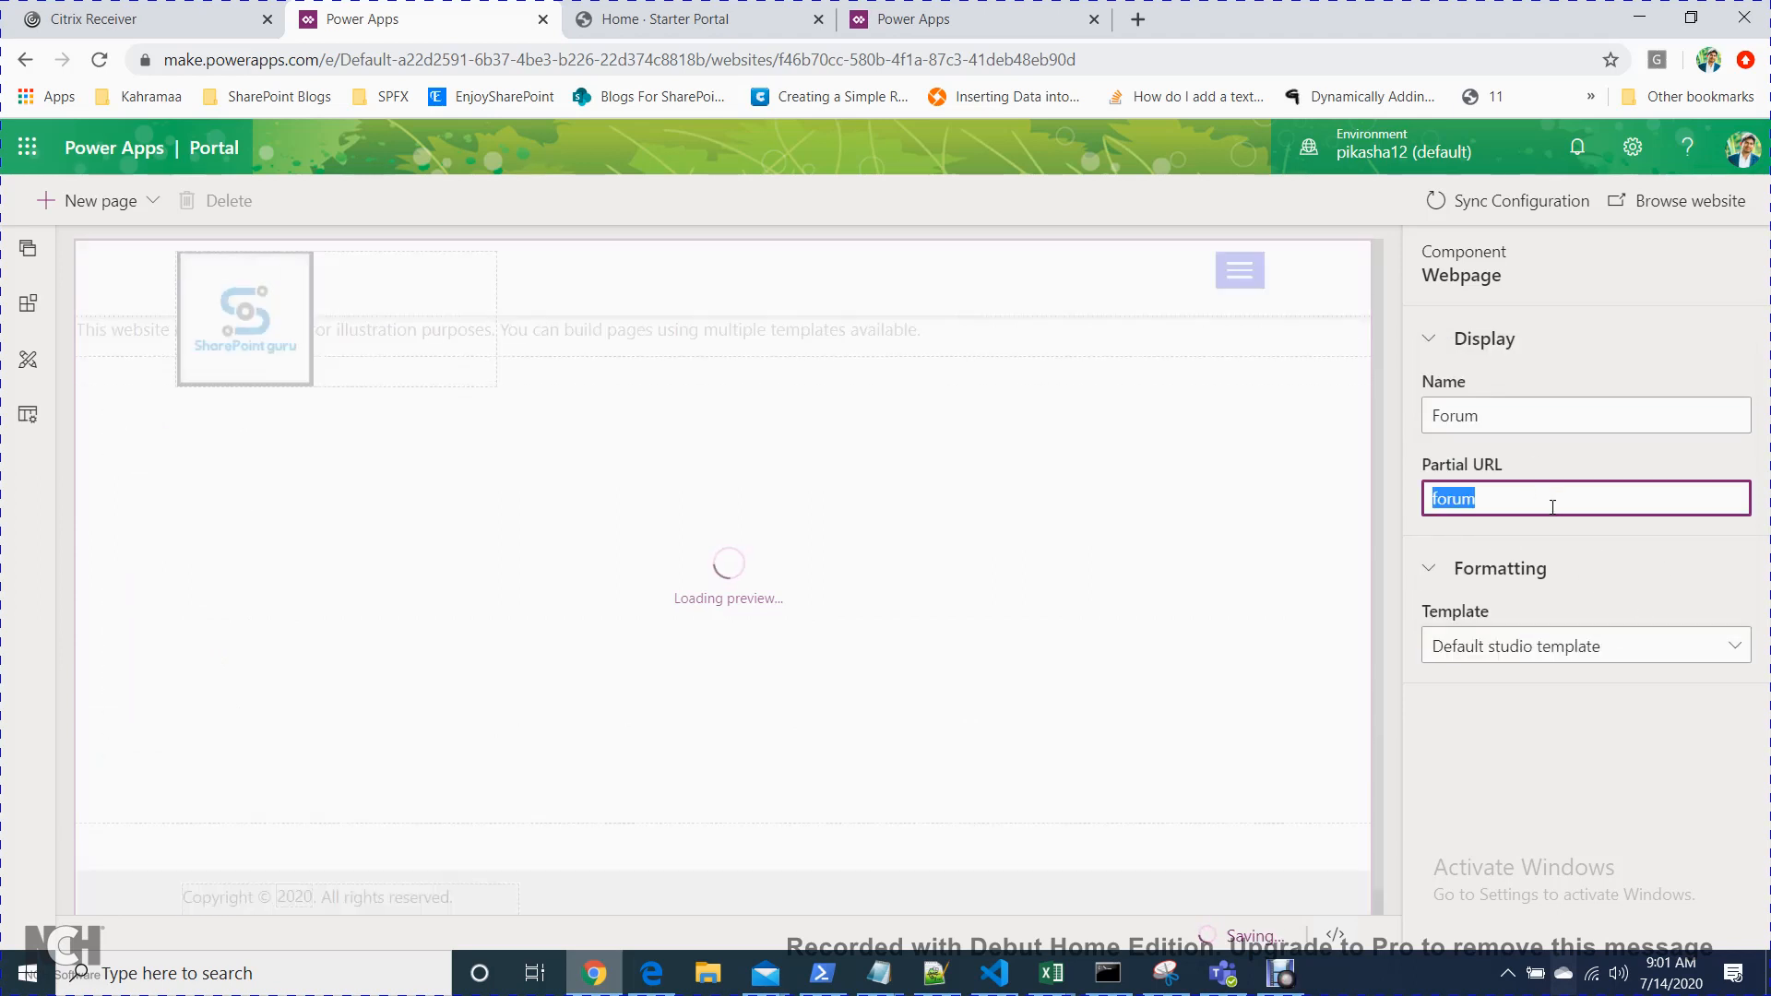
left_click(1603, 526)
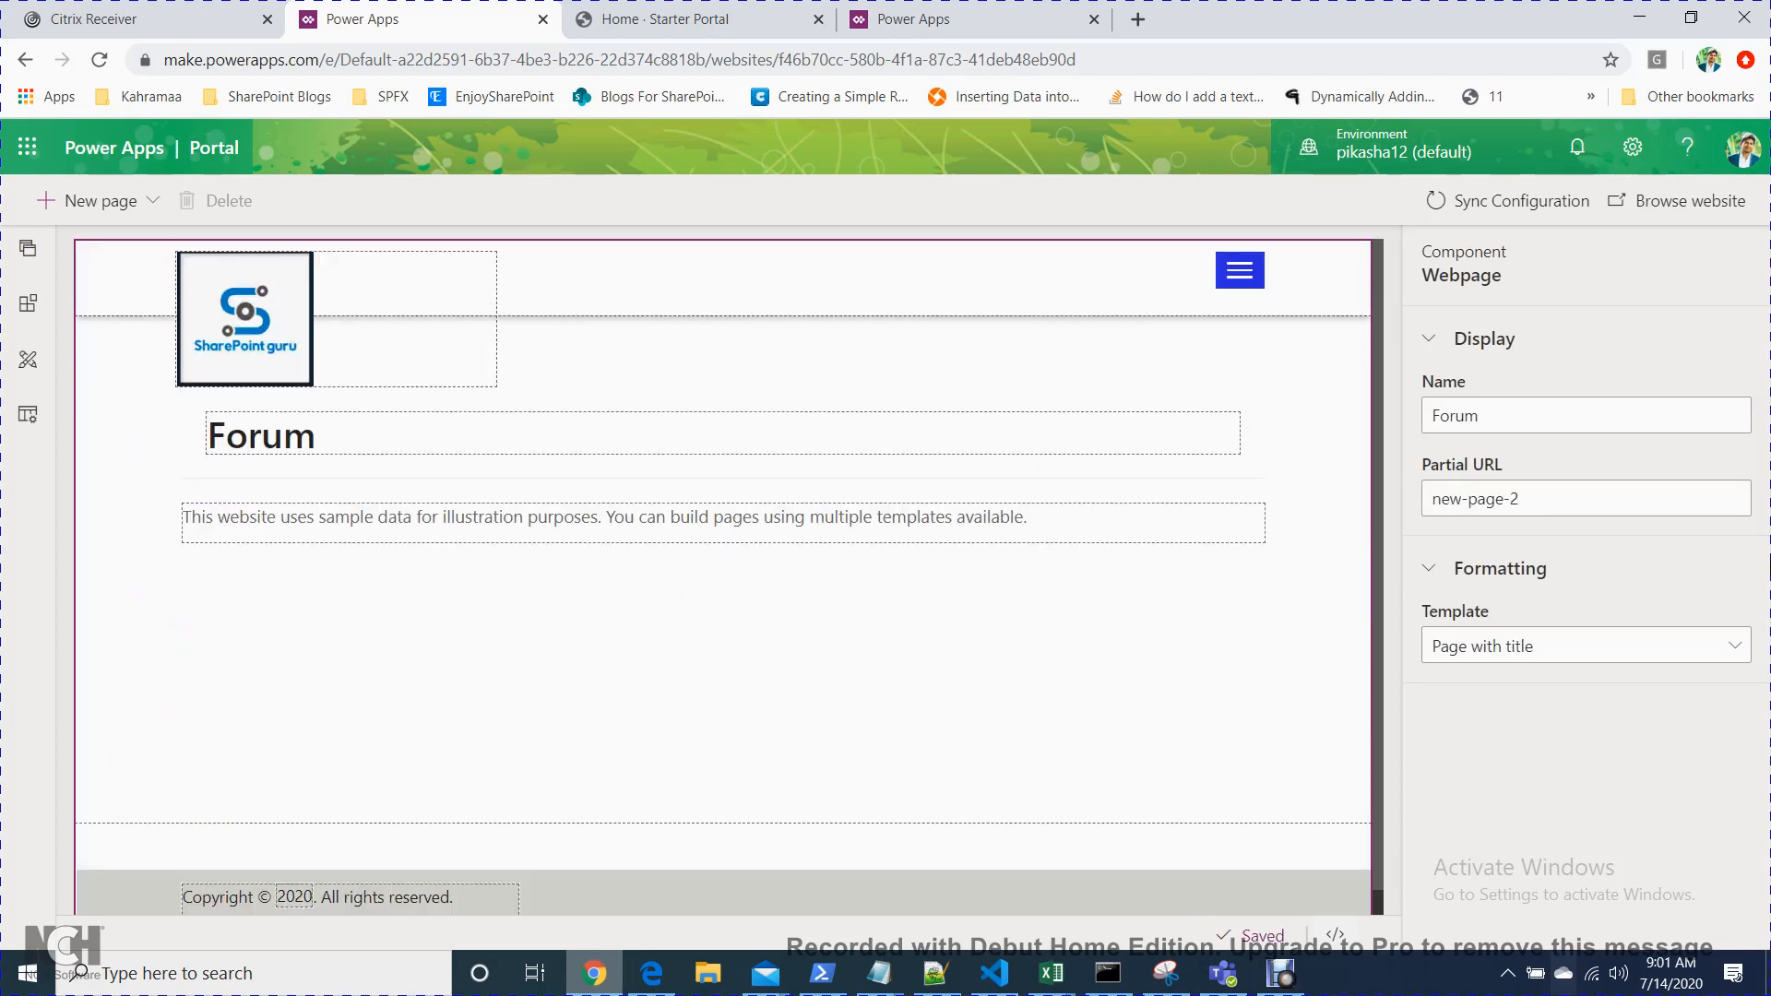
- Check the page list for Forum and look over the available components and templates
left_click(784, 522)
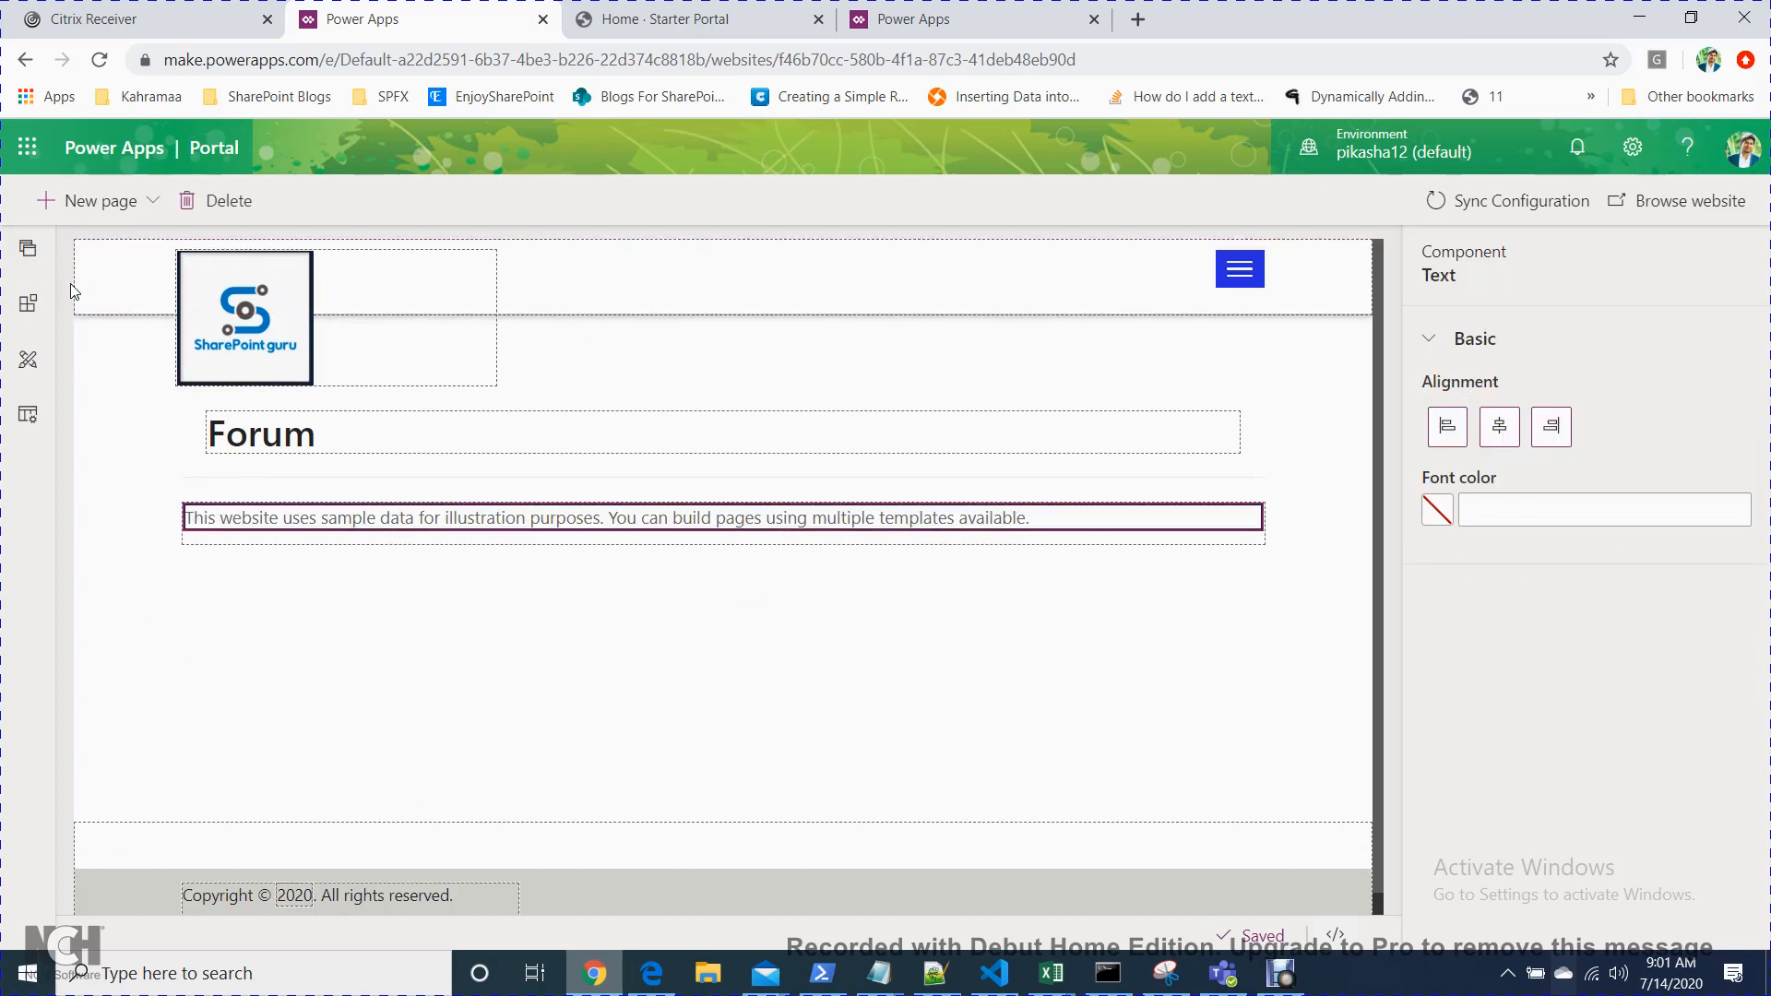
left_click(30, 261)
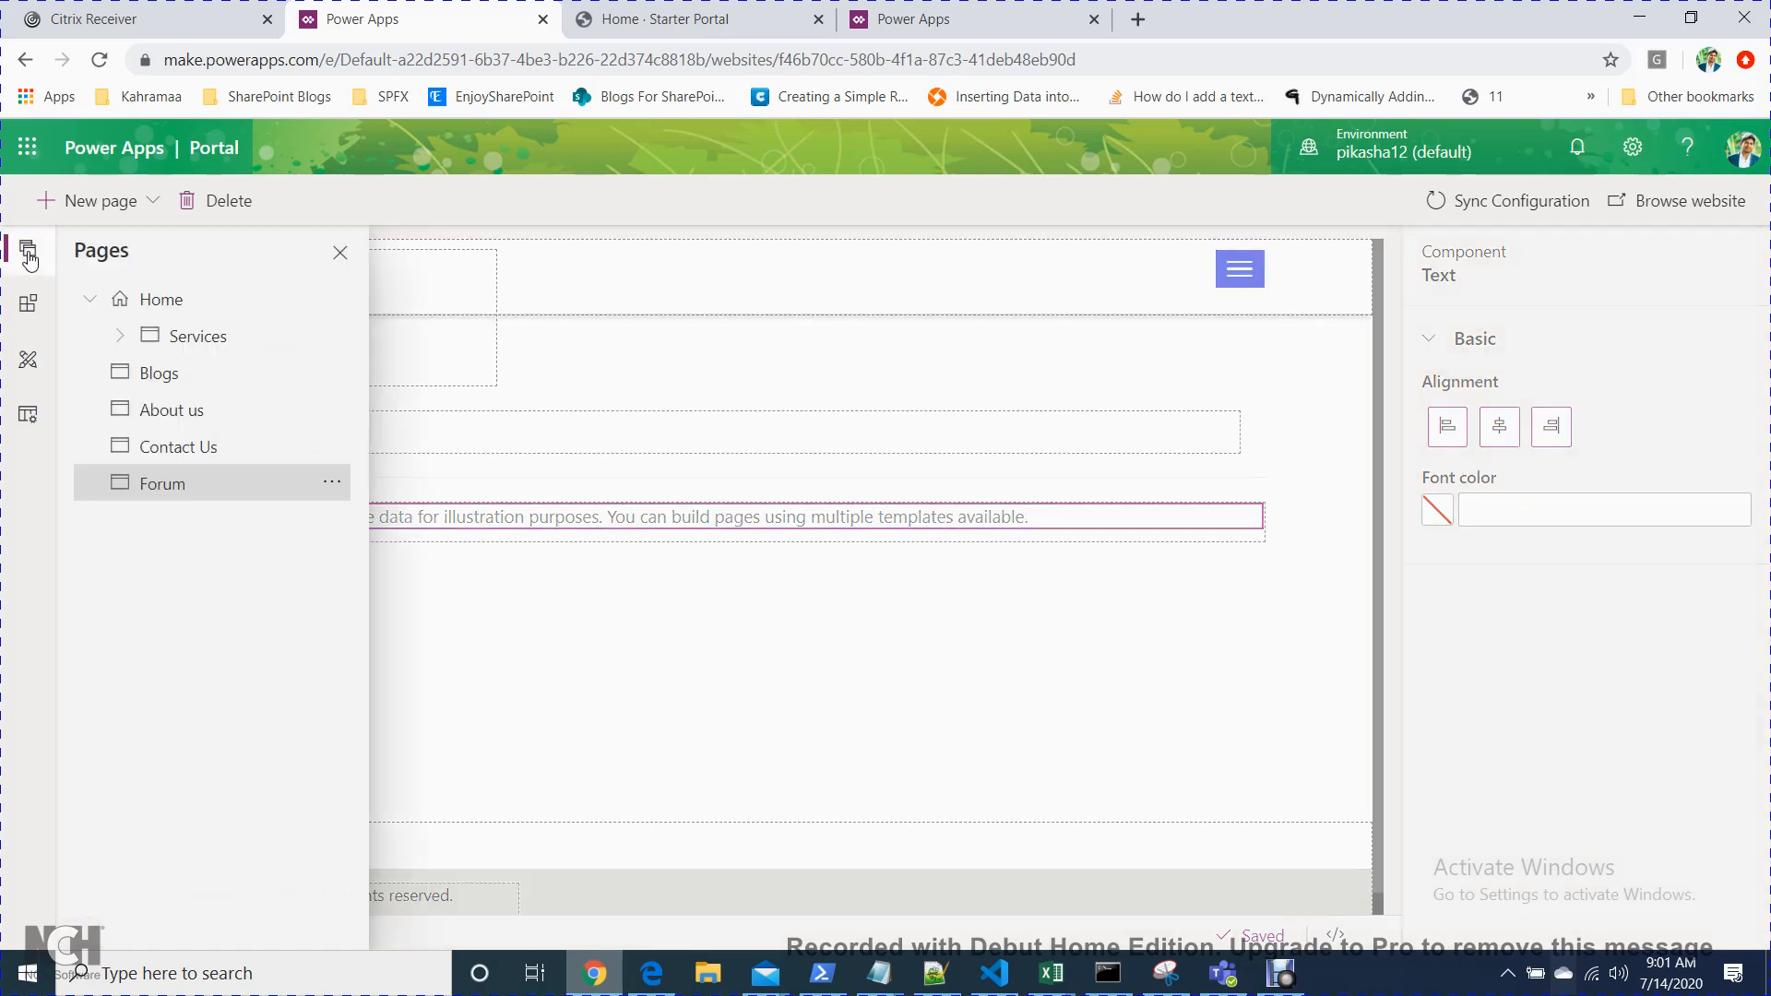
left_click(28, 303)
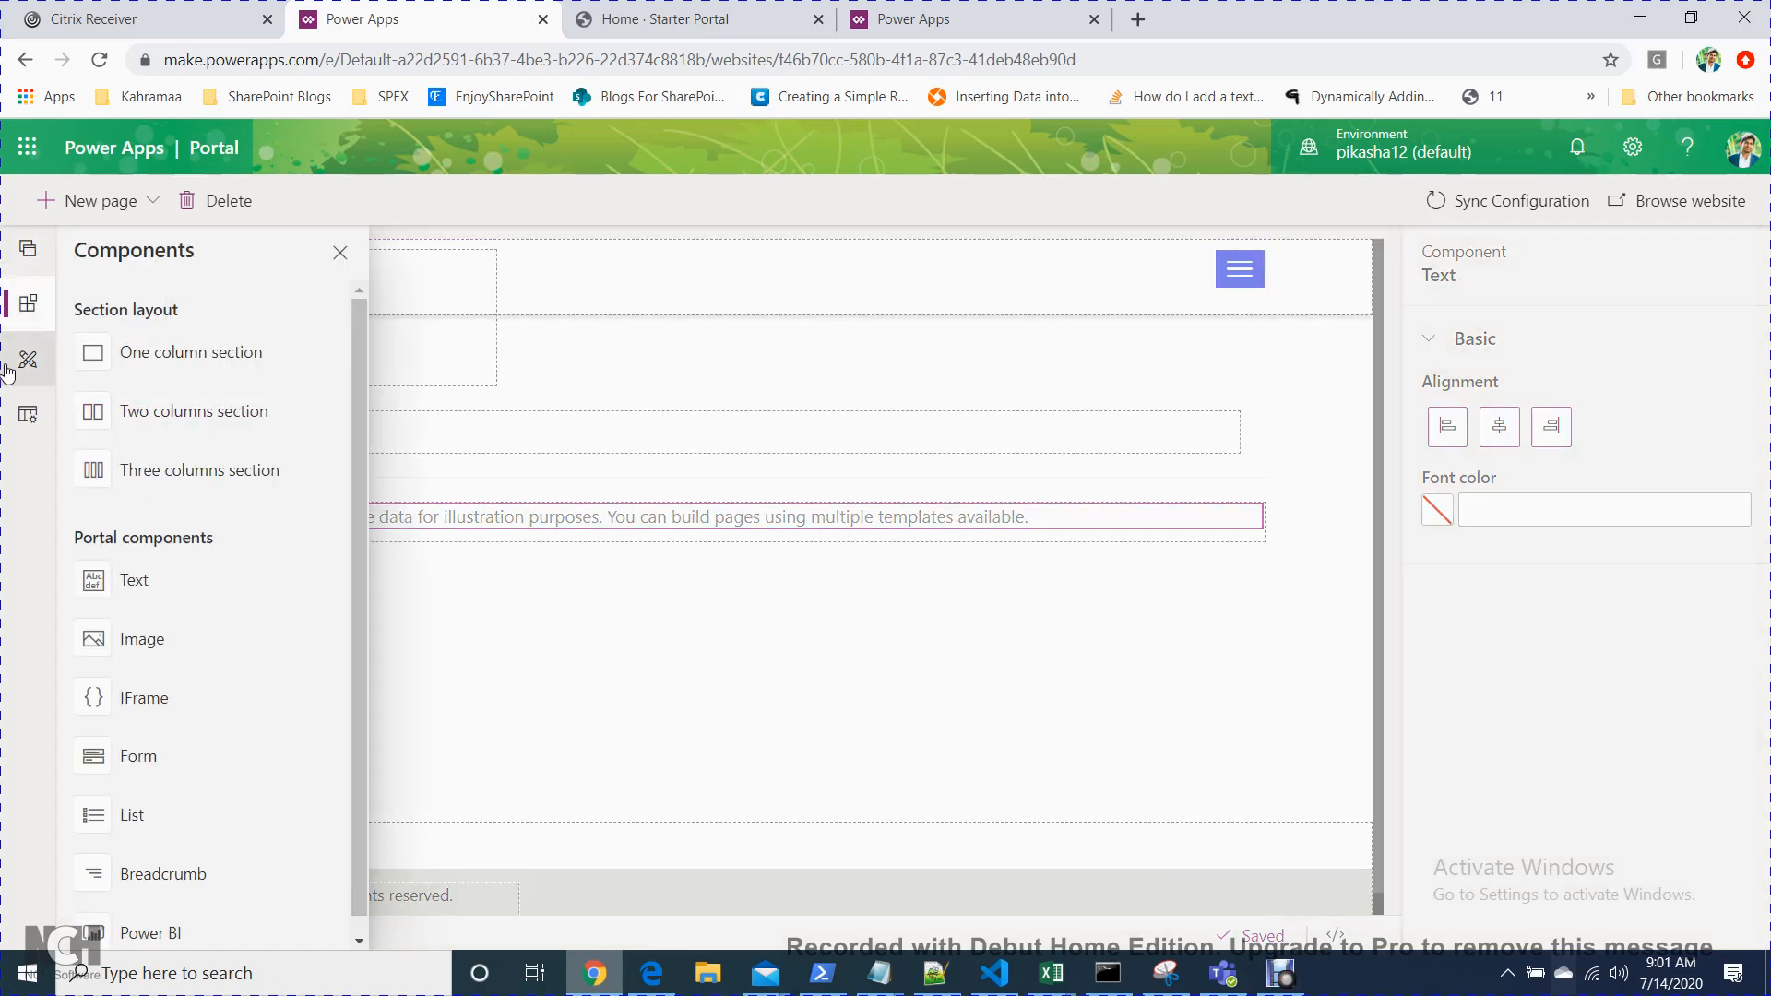
left_click(29, 417)
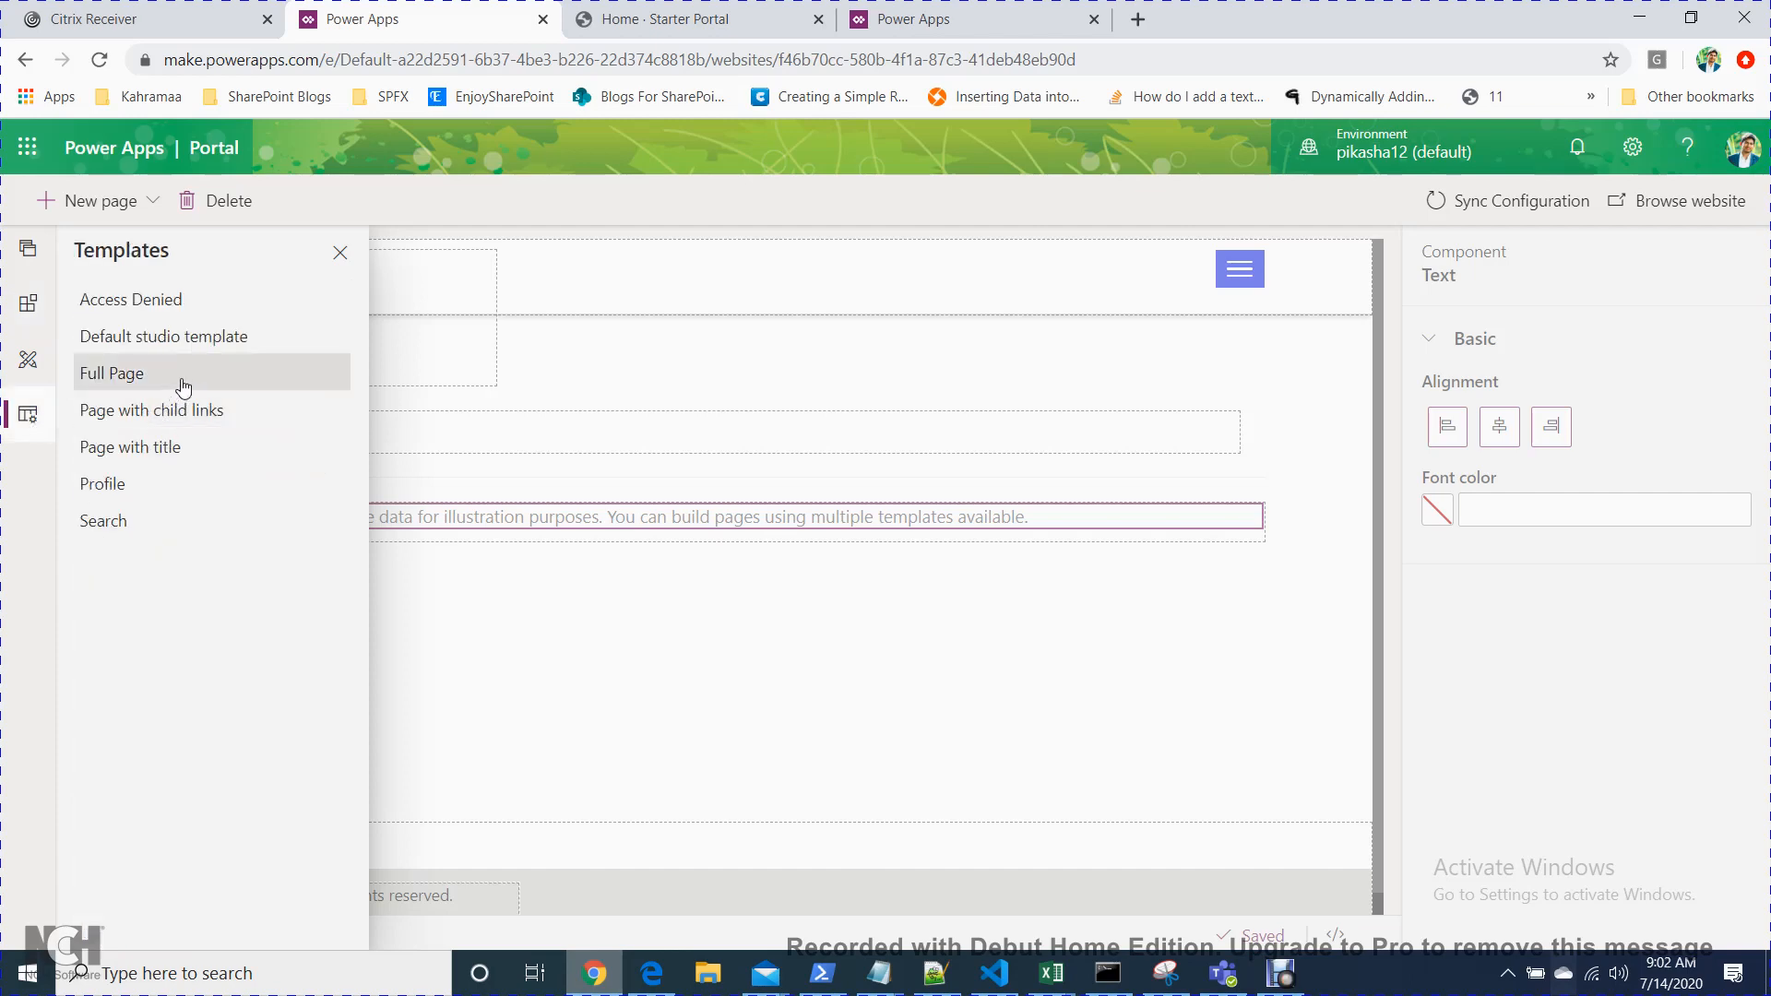
- Insert a one column section below the Forum page's placeholder text
left_click(606, 524)
double_click(606, 524)
left_click(606, 524)
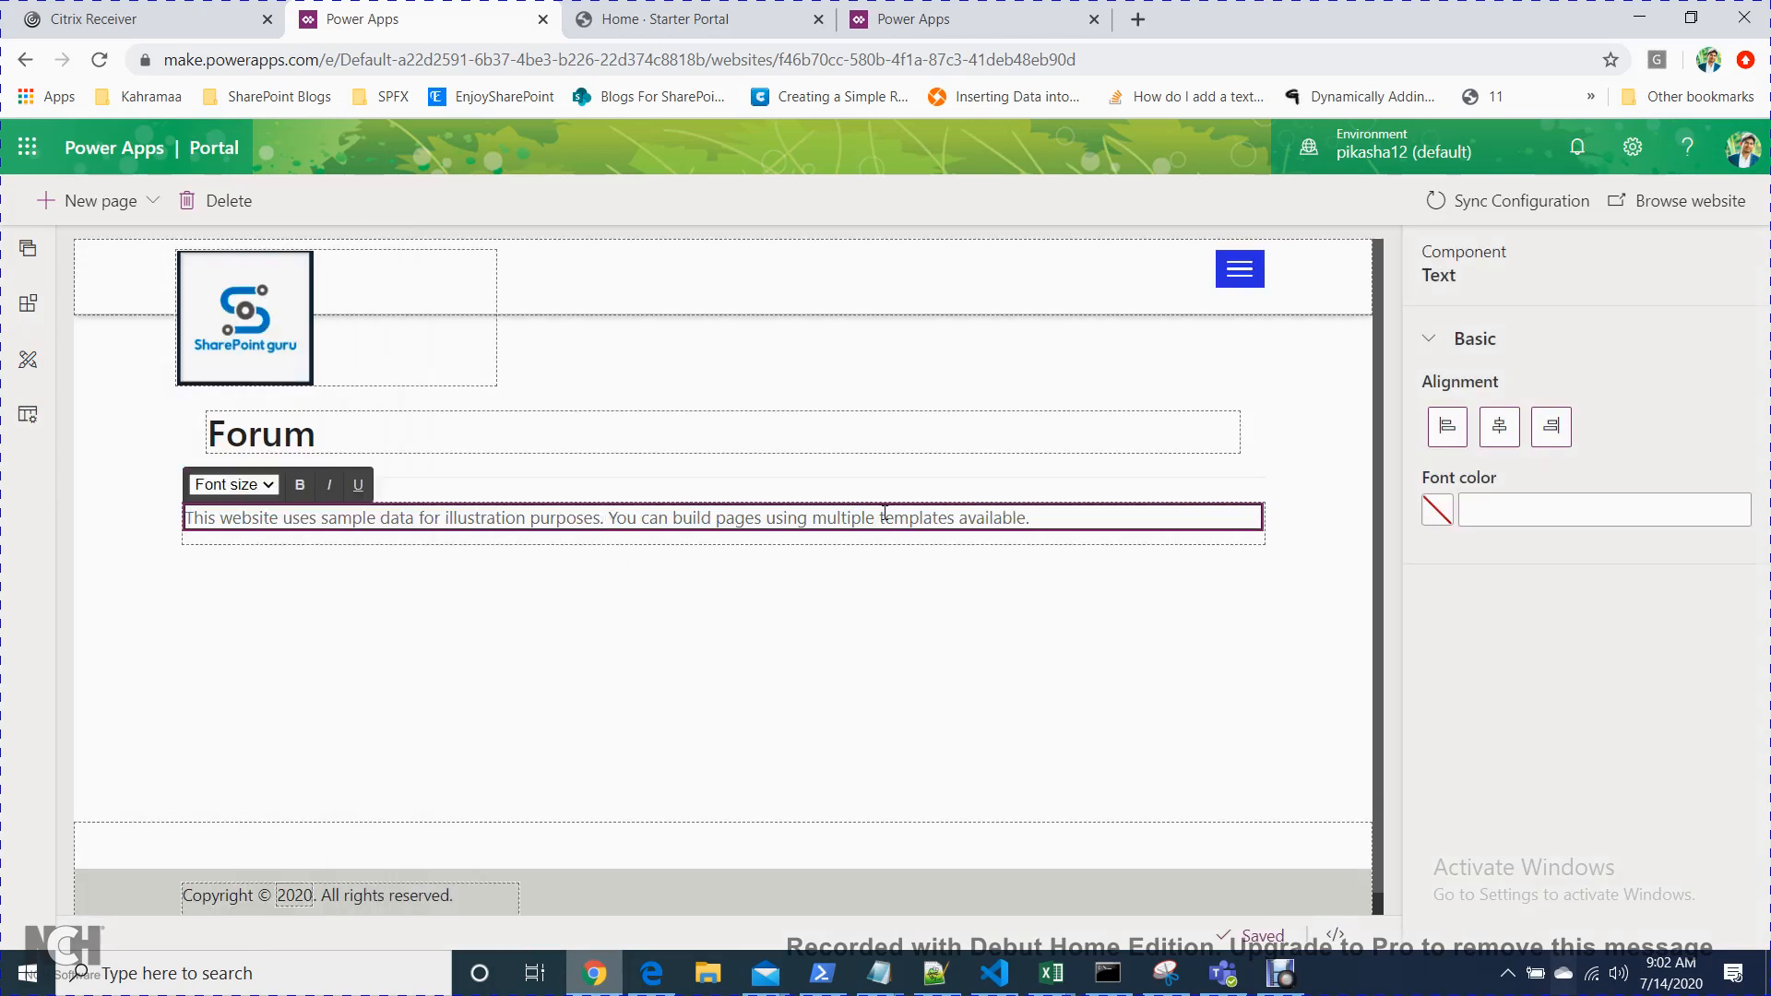
left_click(27, 303)
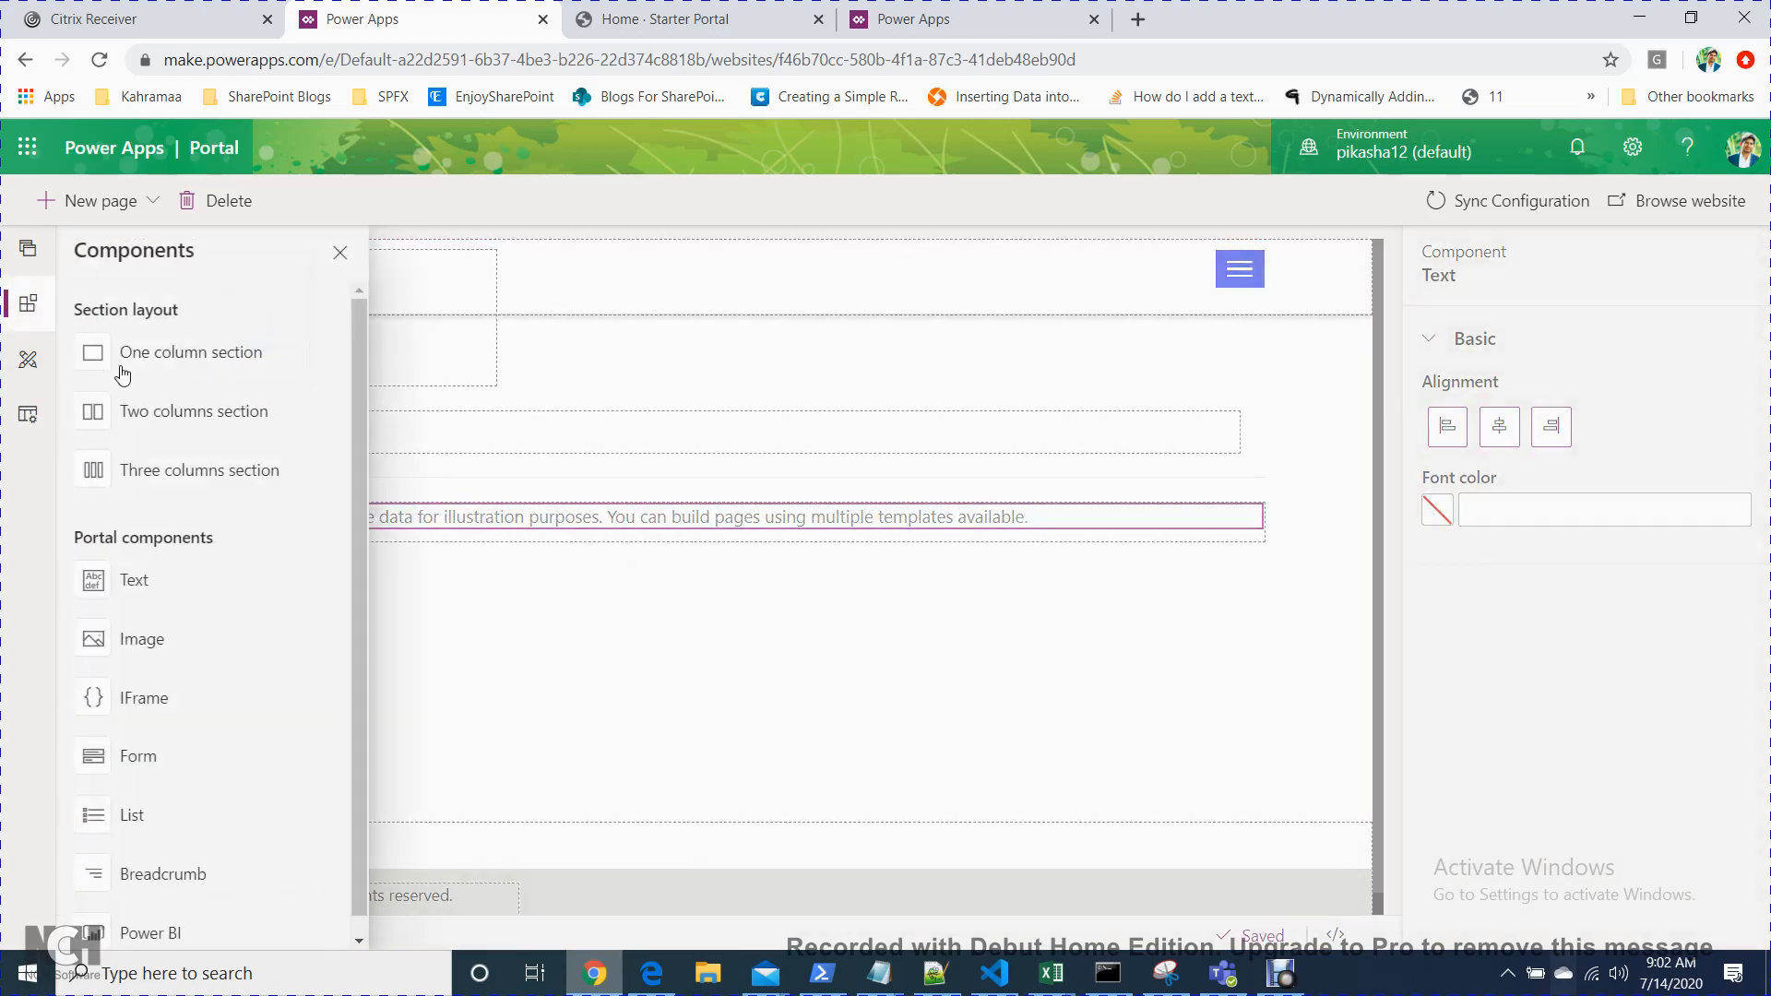
left_click(167, 367)
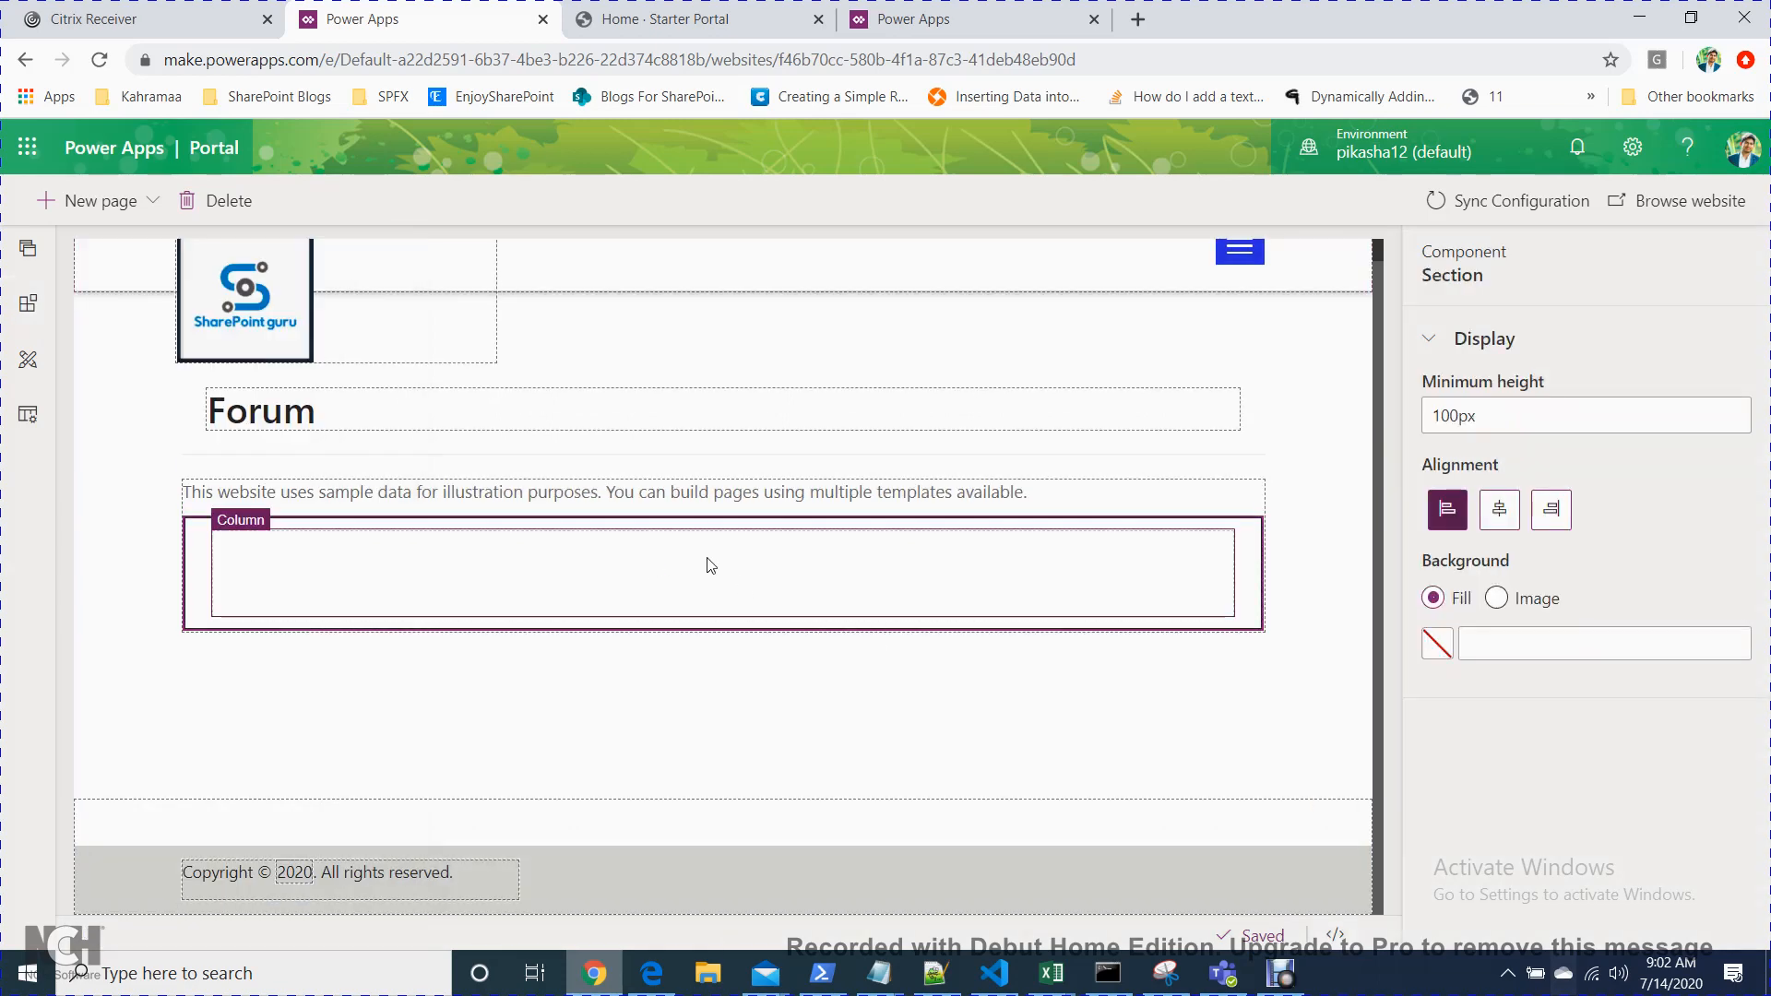
- Inspect the new section and its column on the Forum page, and delete the section
left_click(712, 566)
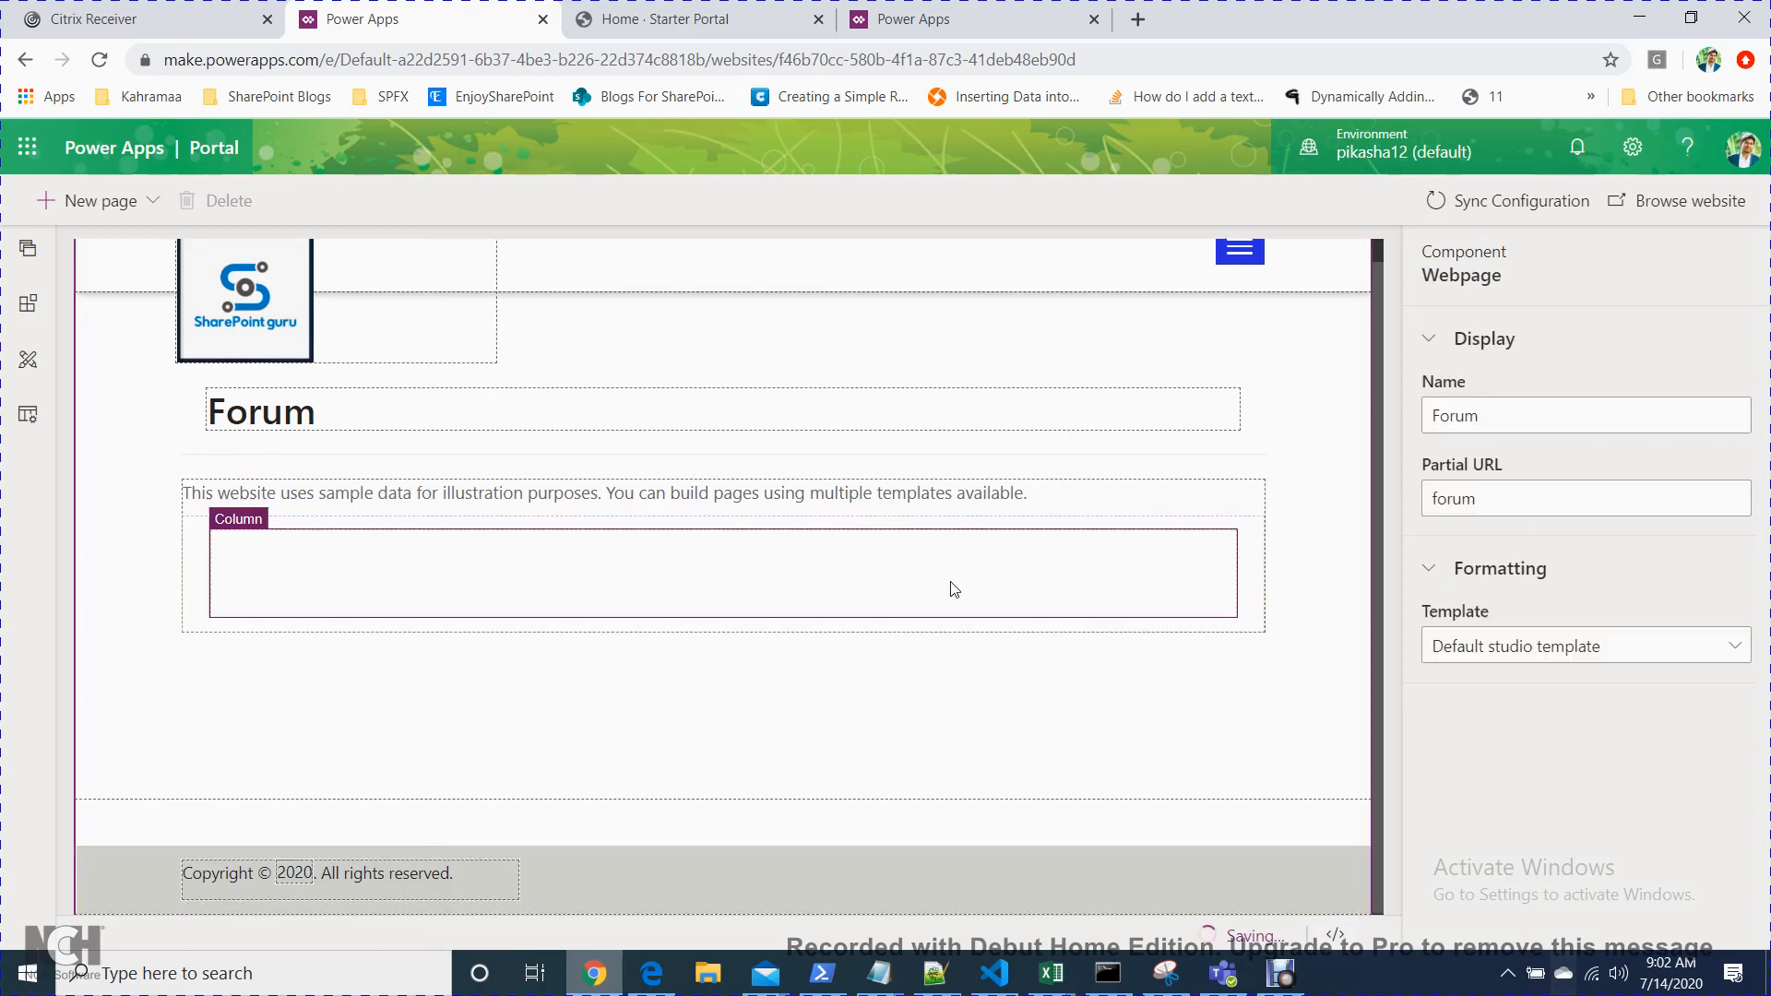
left_click(1043, 567)
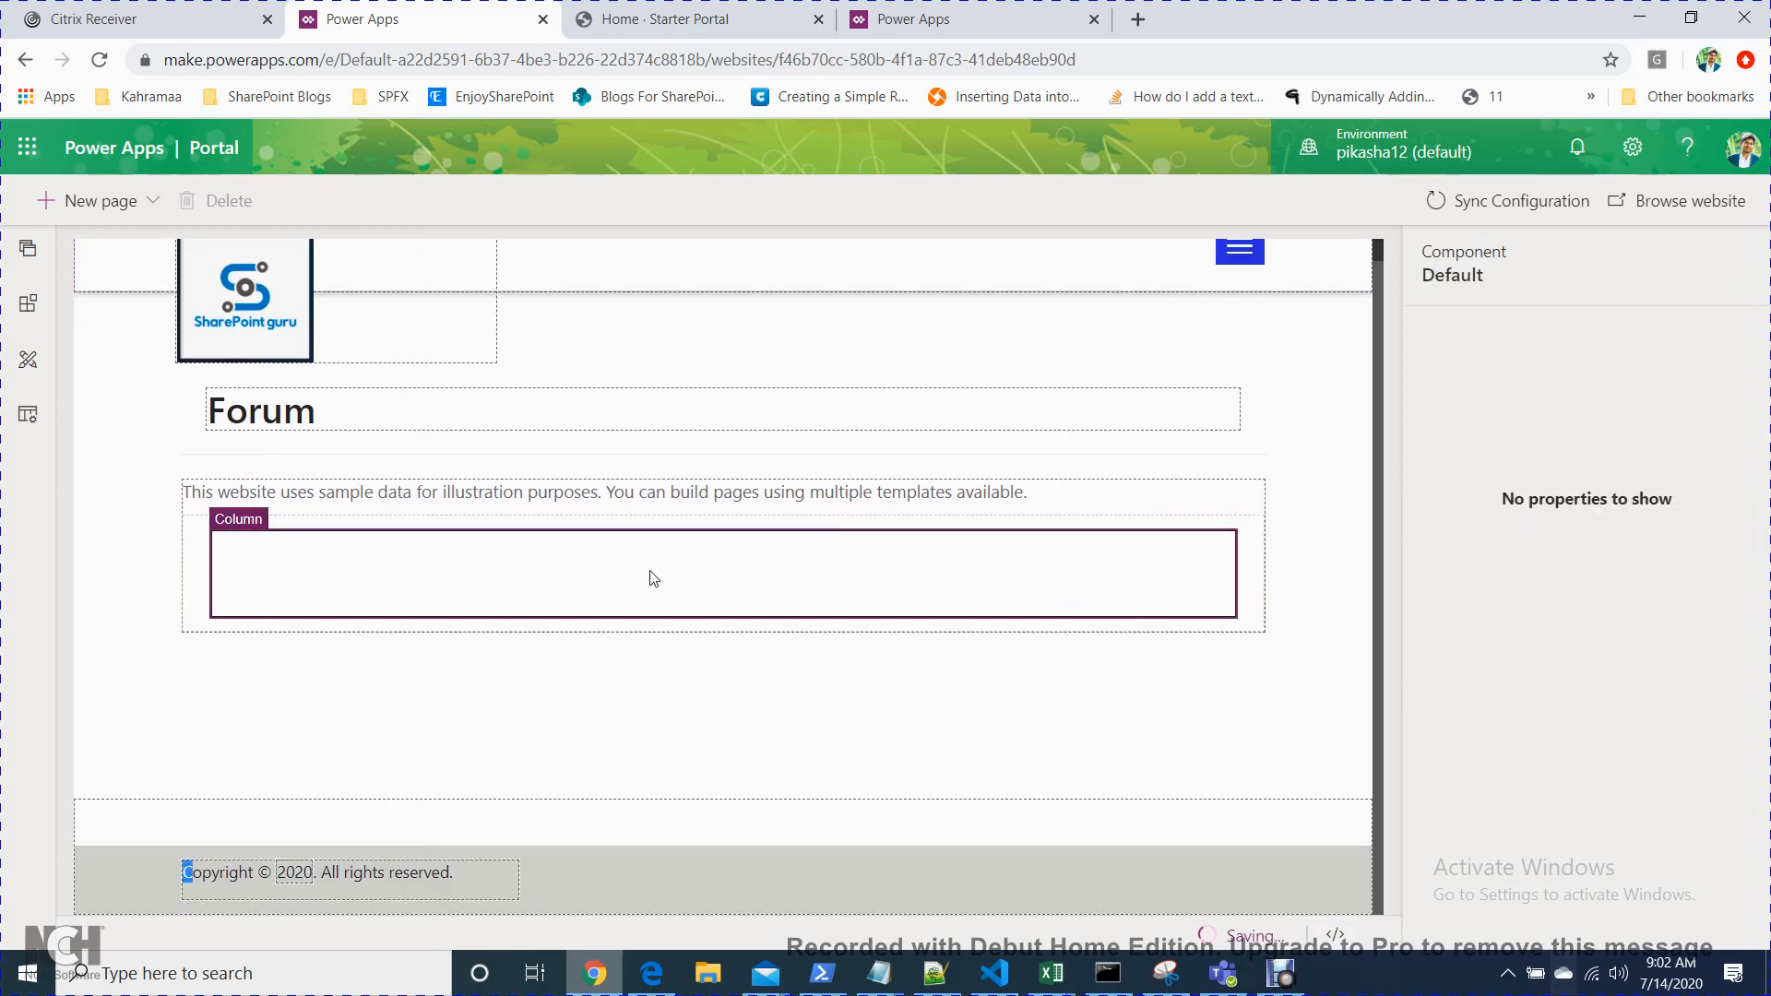
left_click(204, 544)
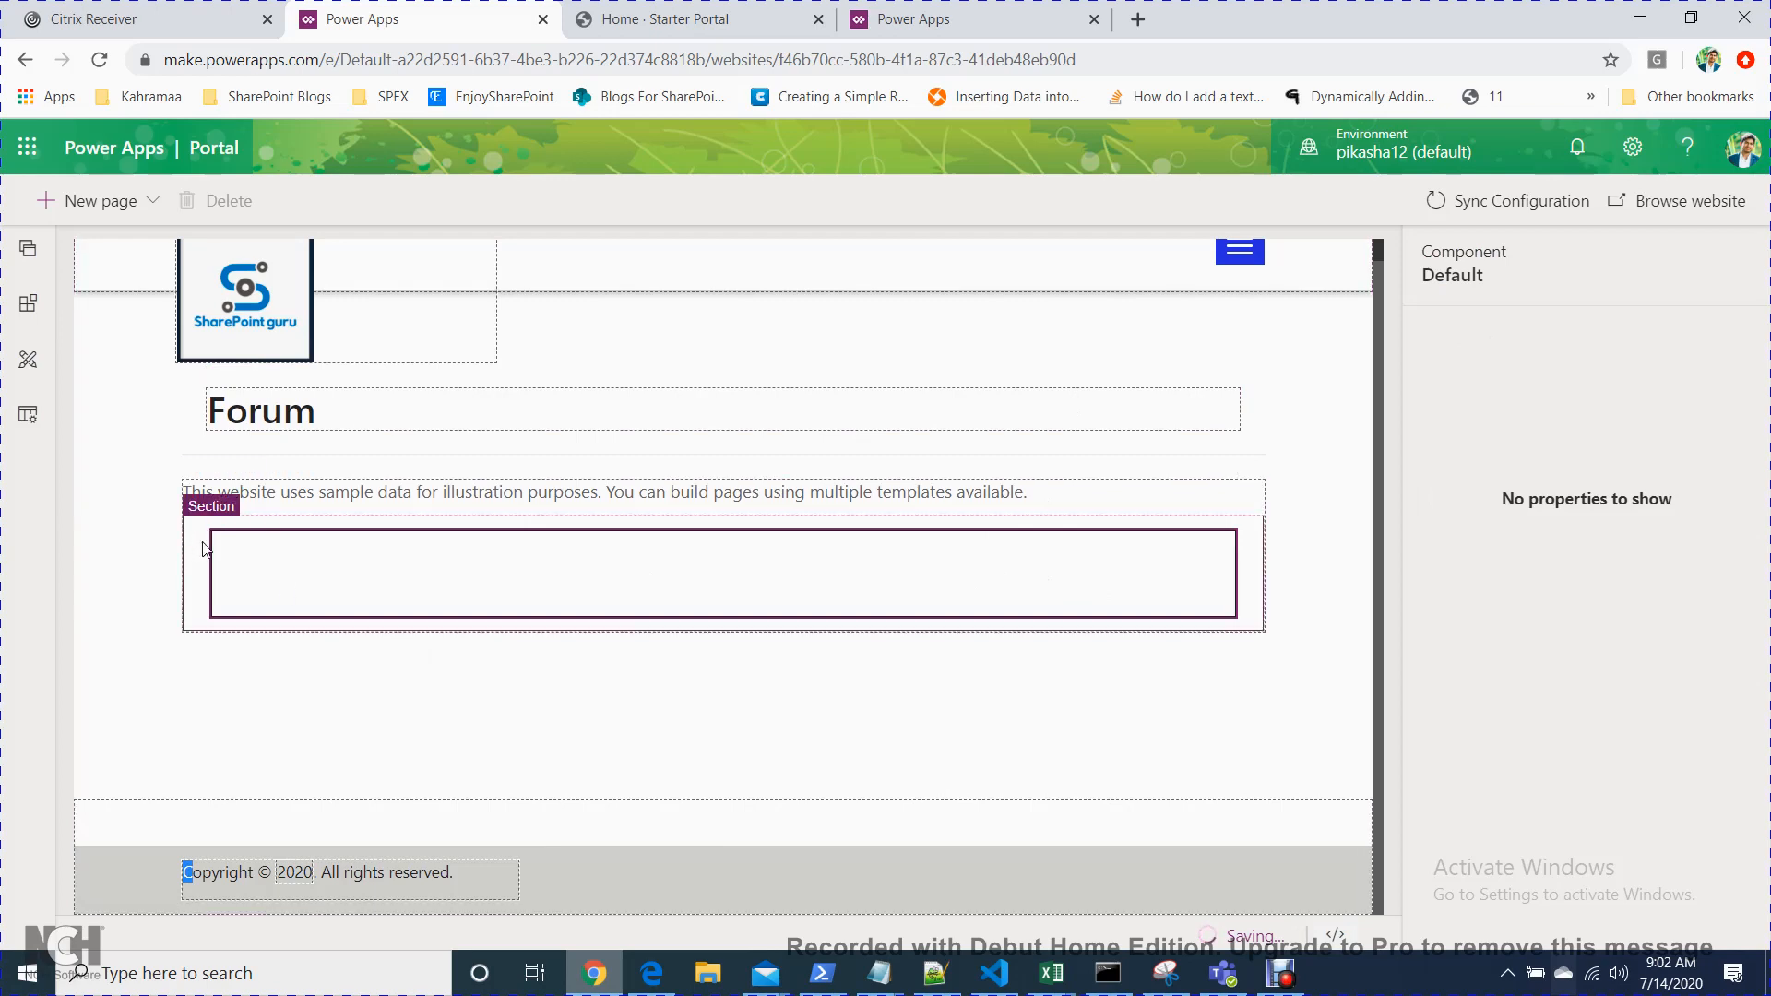
left_click(247, 556)
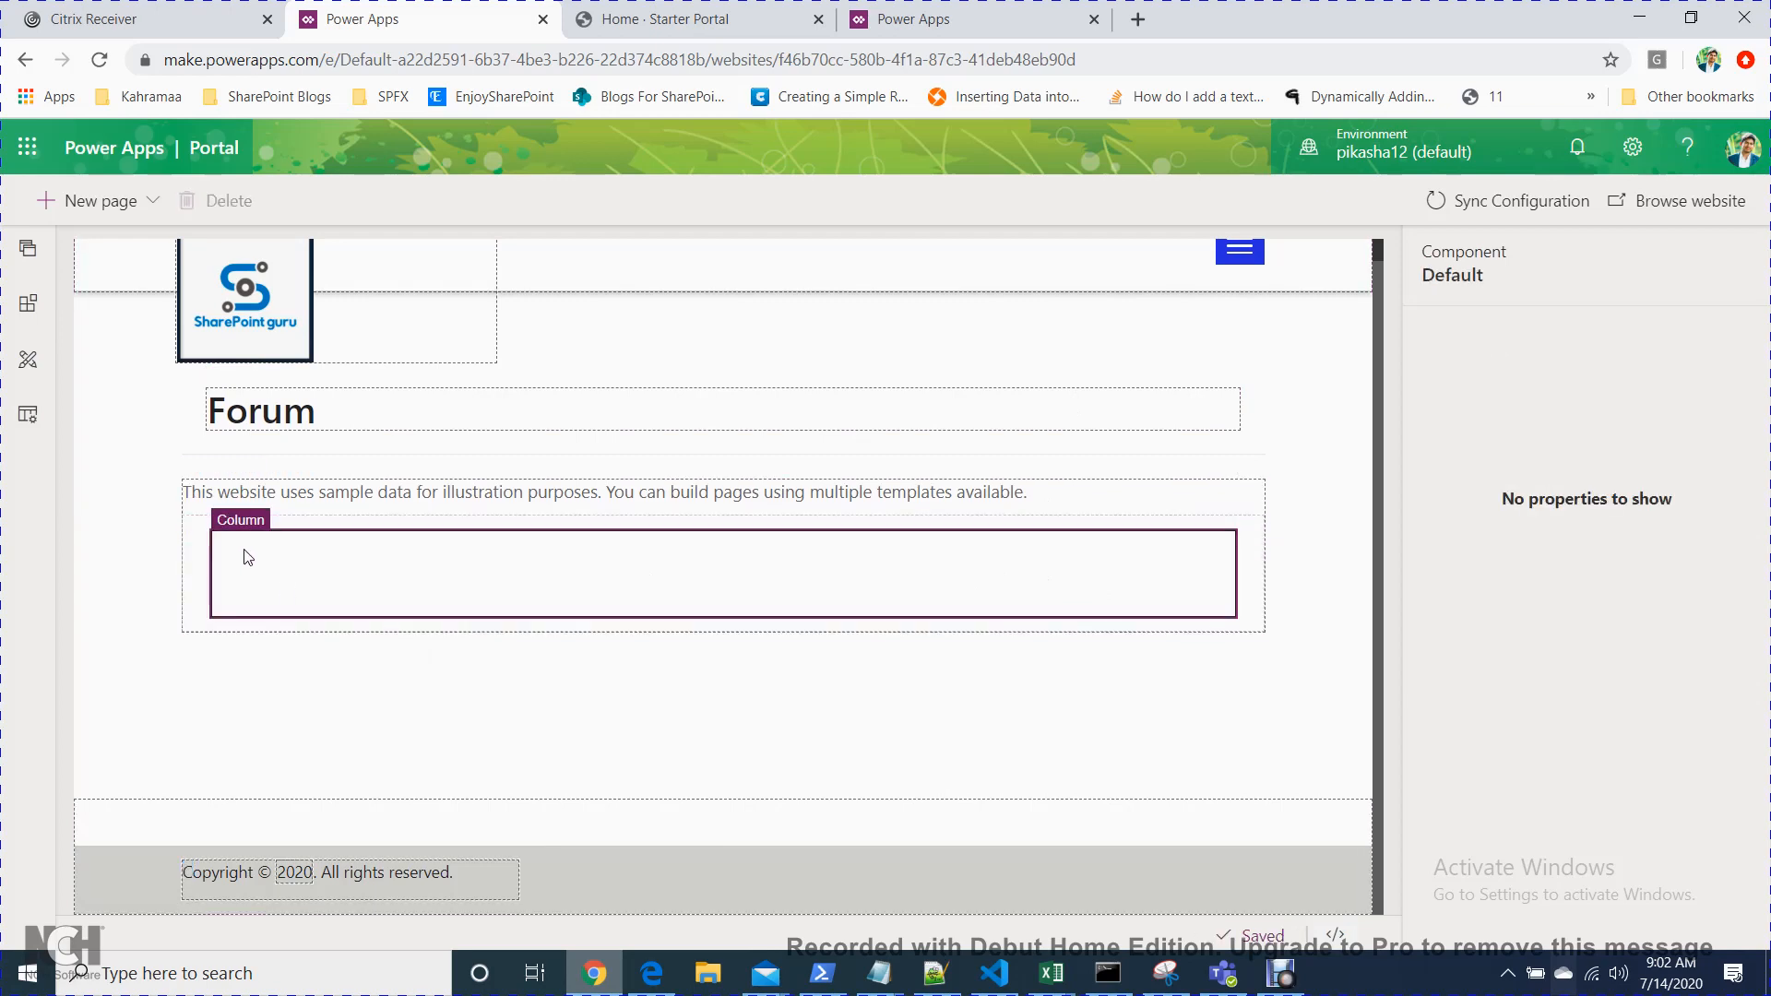
left_click(191, 543)
left_click(222, 201)
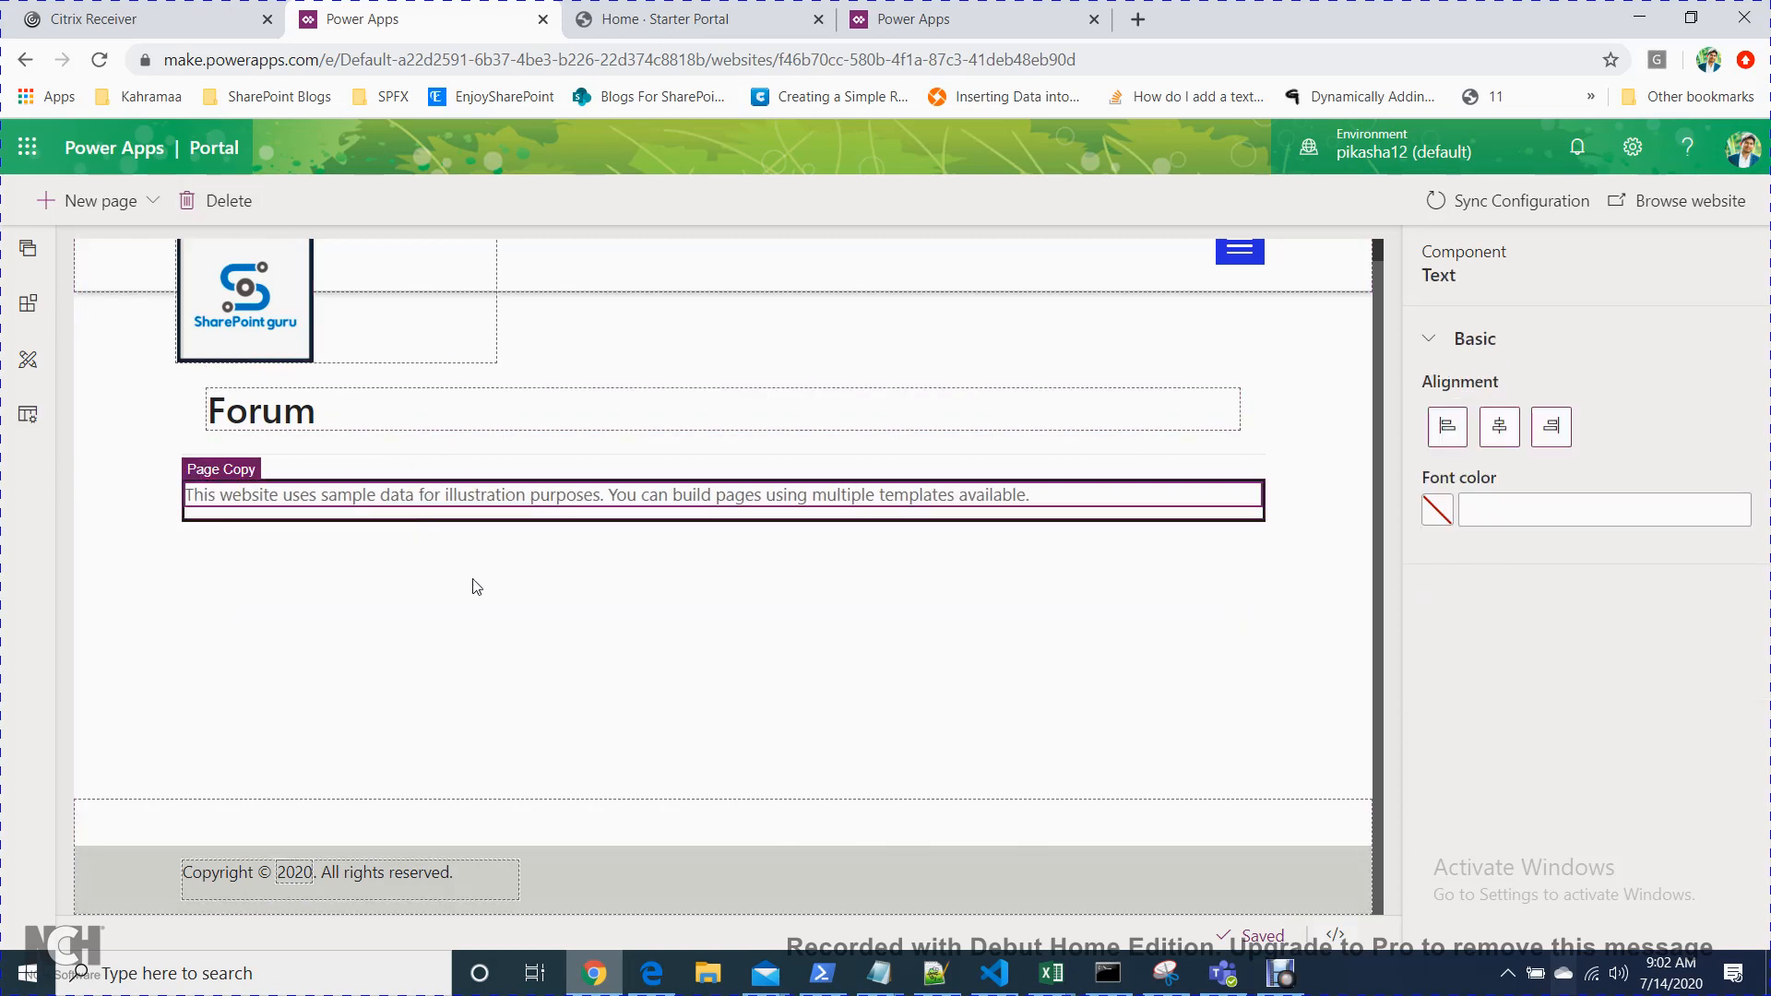
- Change the Forum webpage's template to Page with child links
left_click(482, 600)
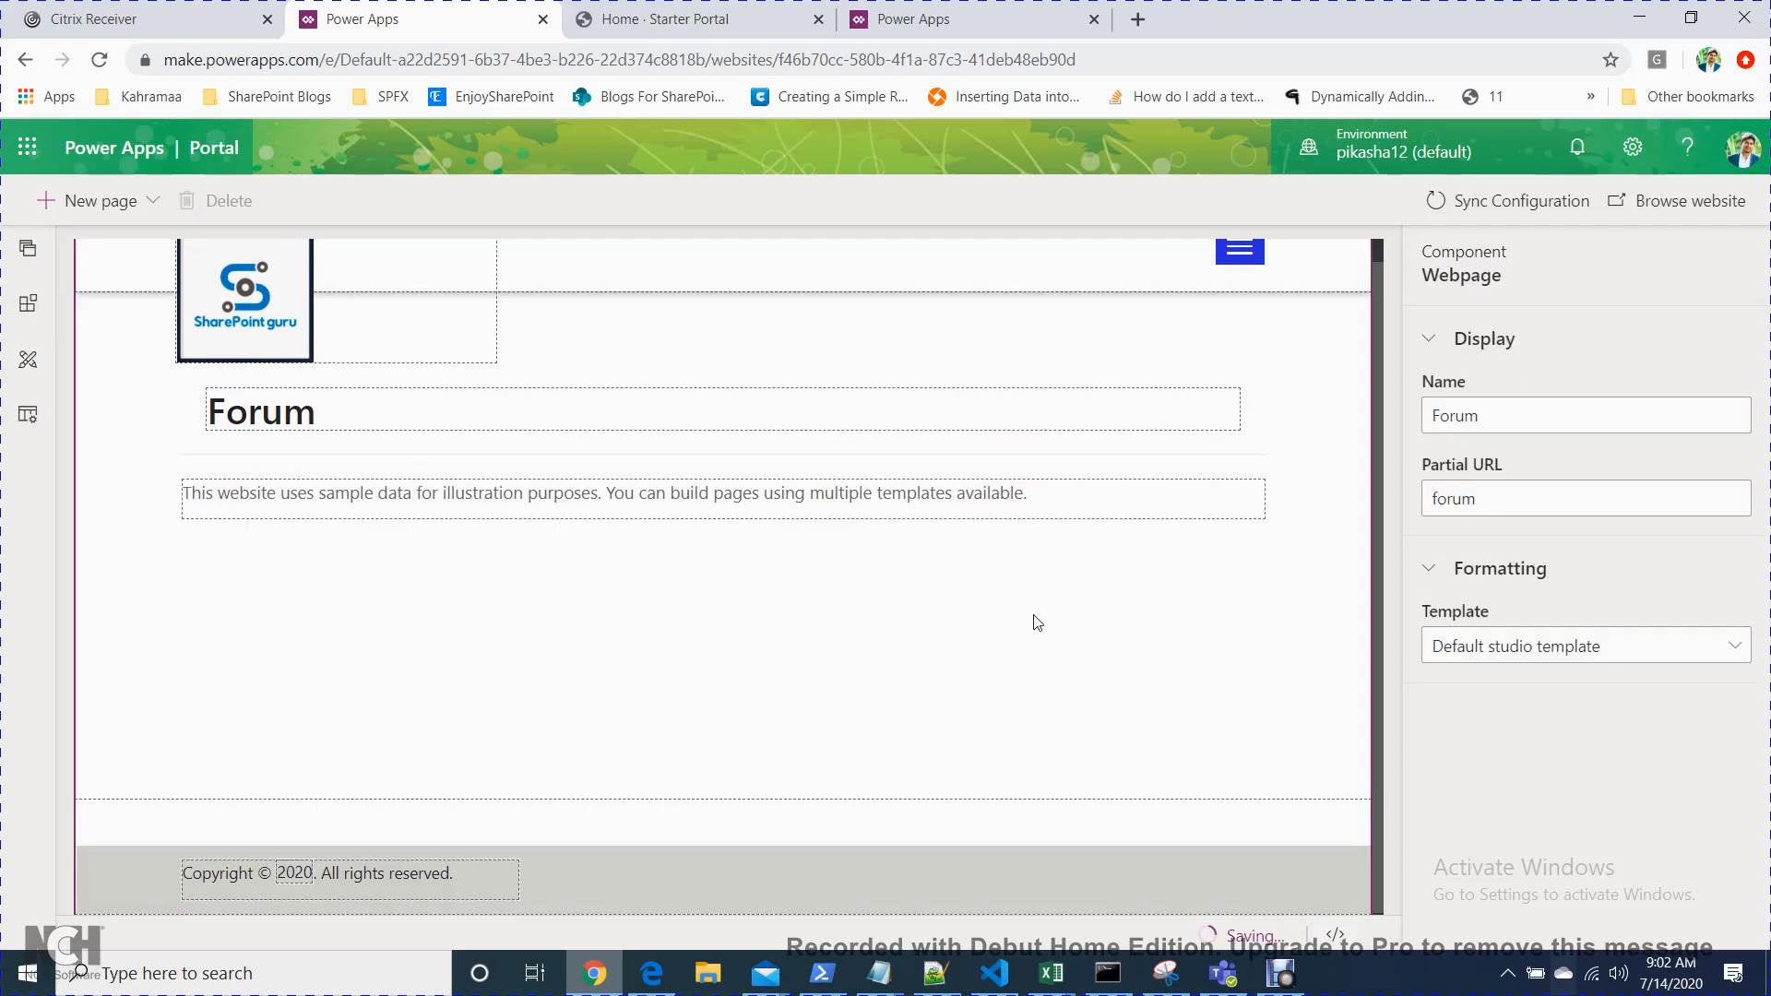
left_click(1541, 650)
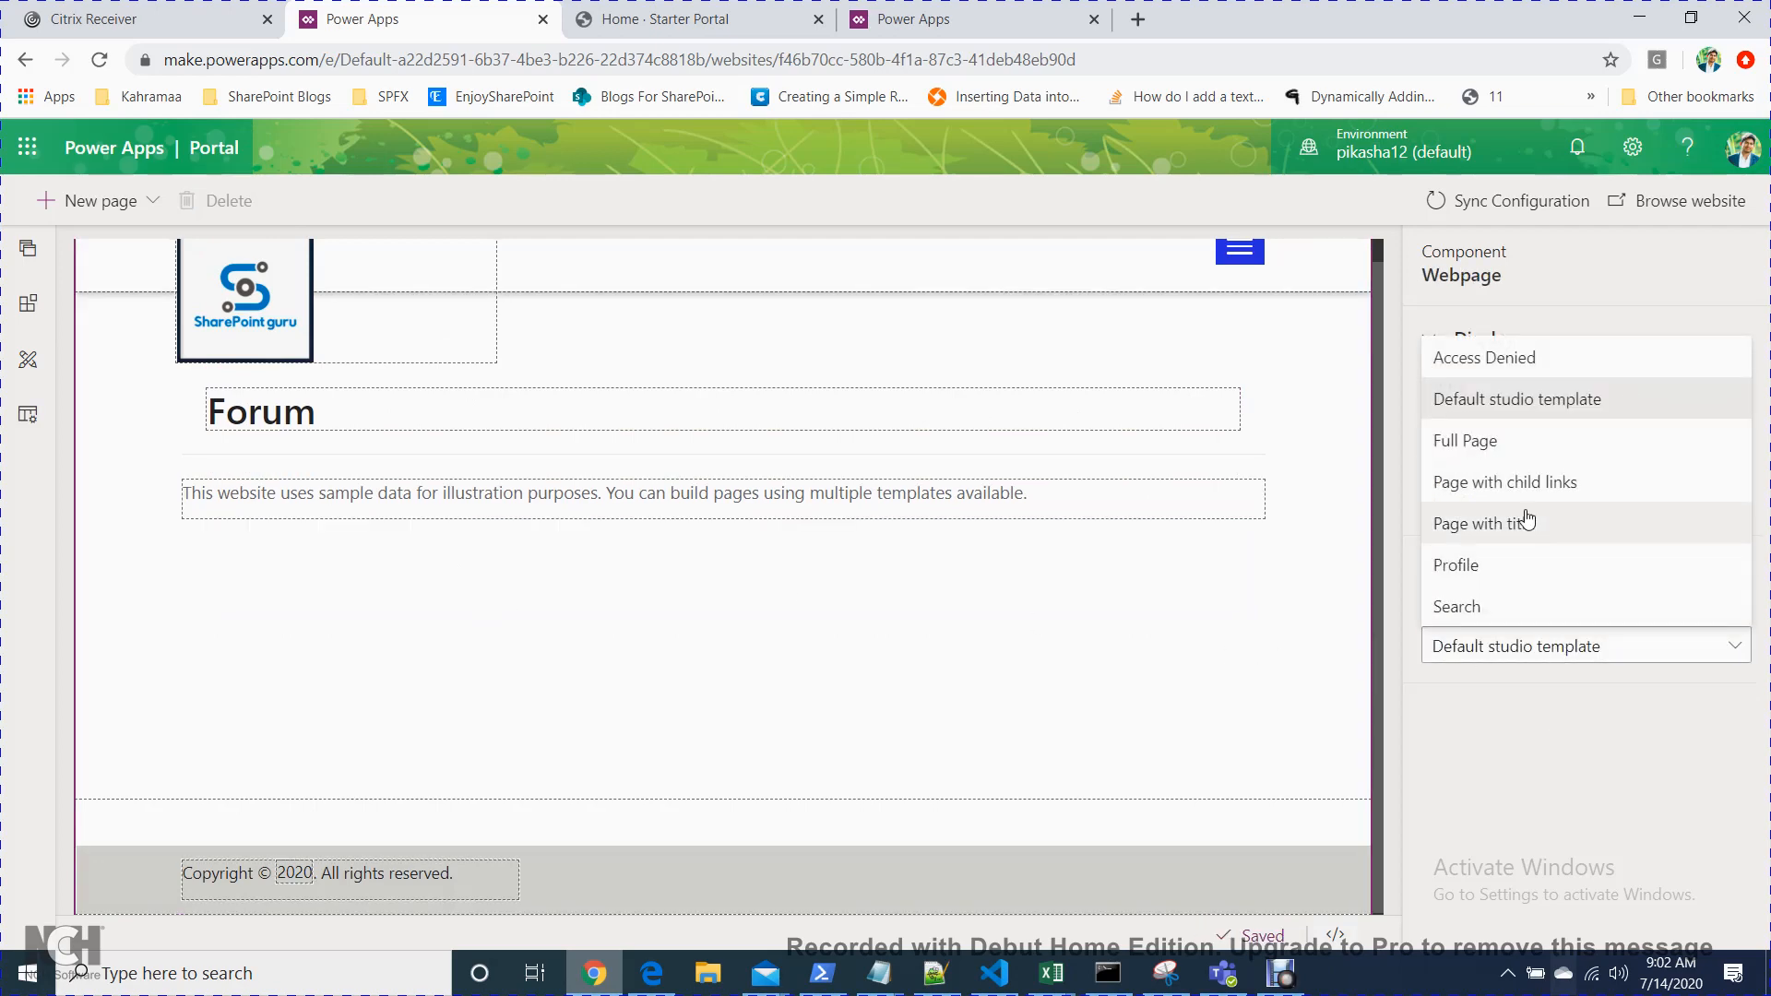
left_click(1529, 482)
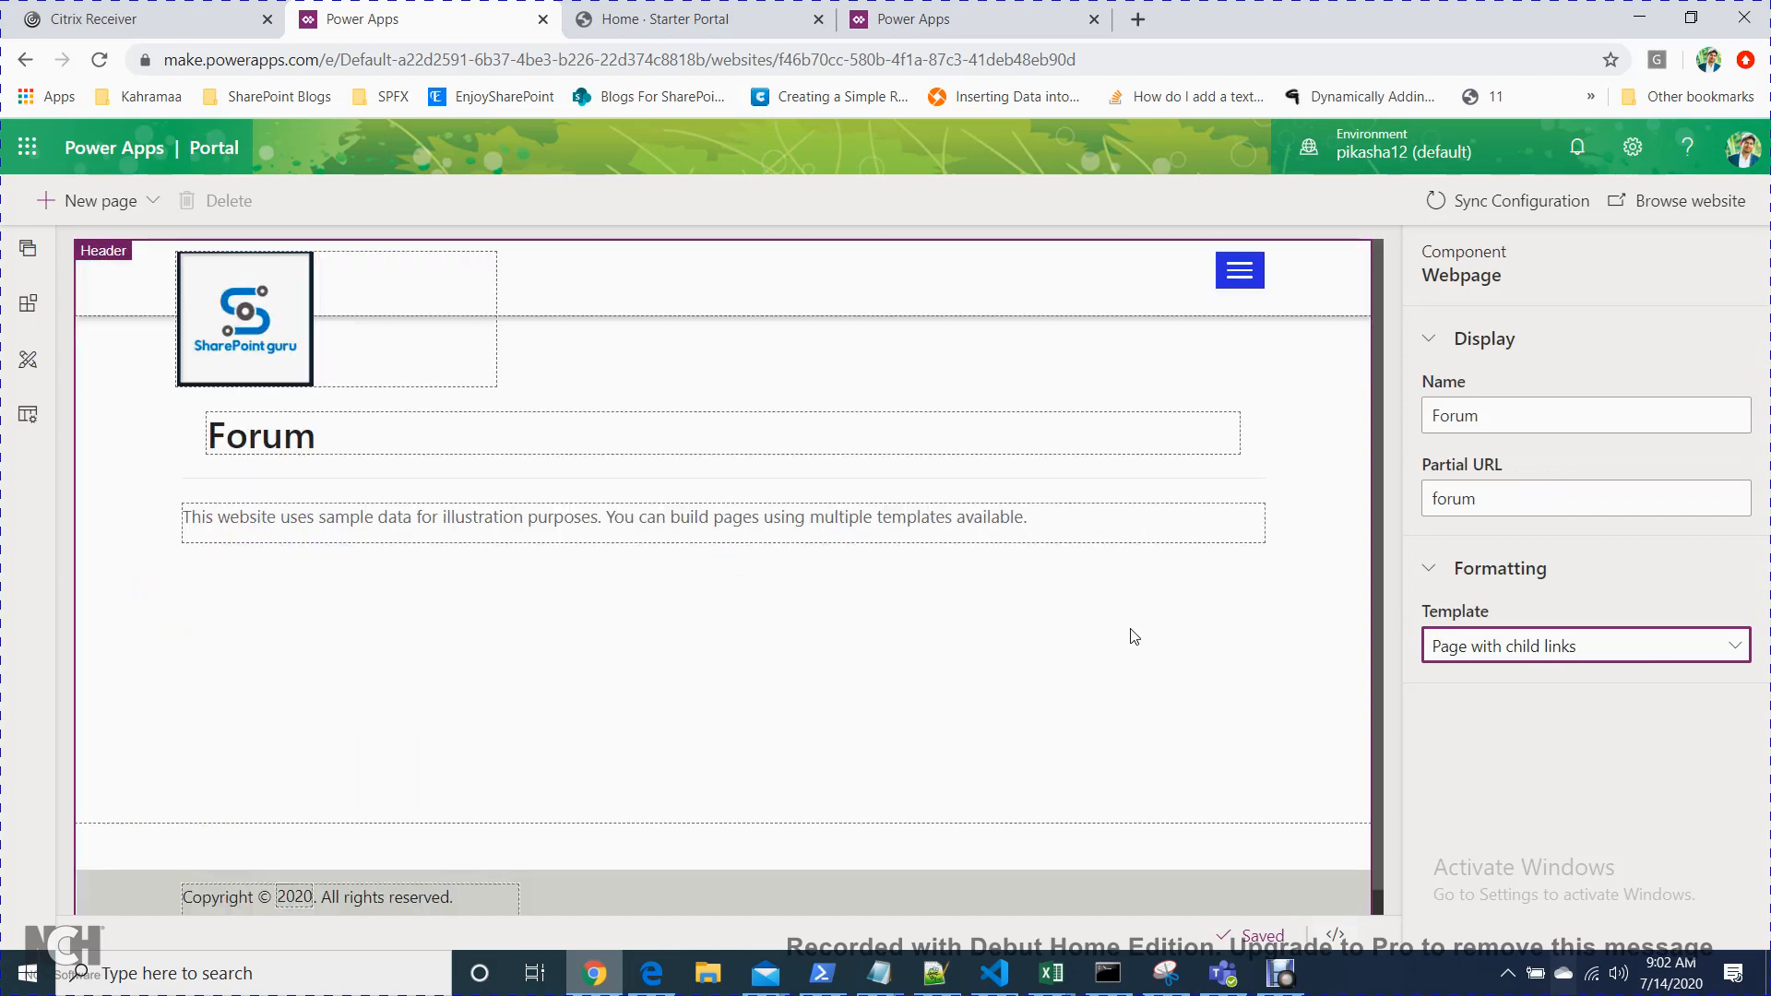
left_click(988, 518)
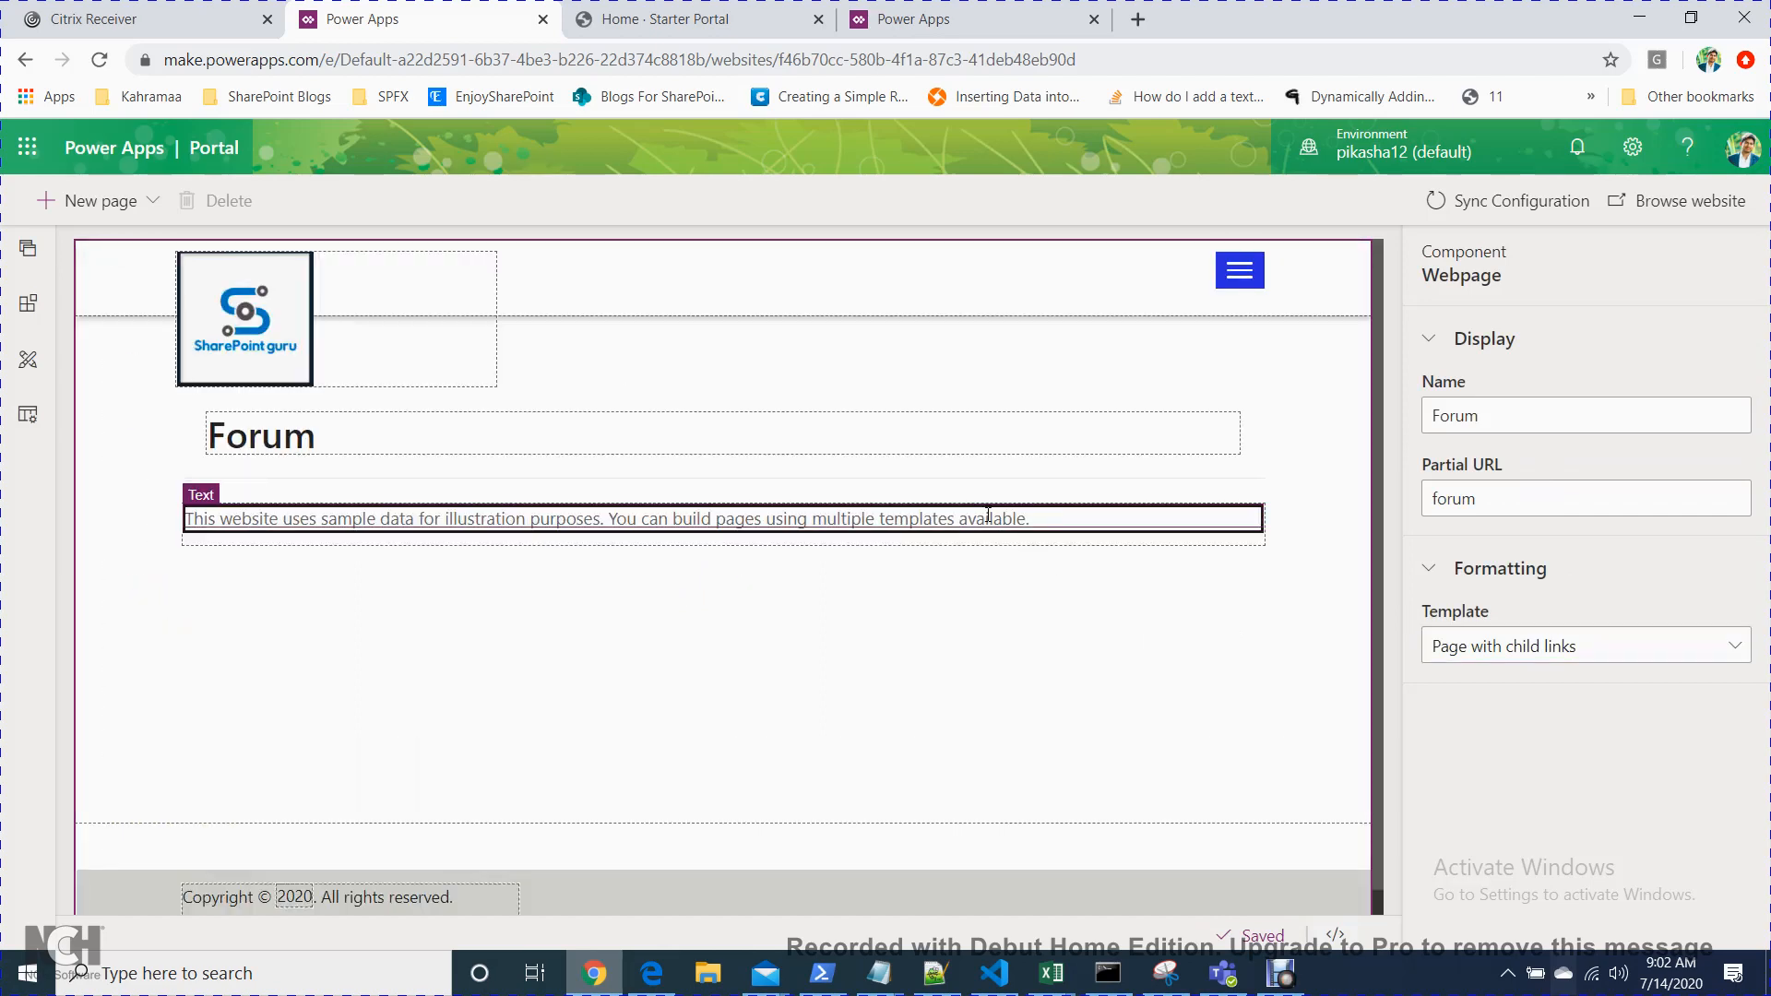
- Change the Forum webpage's template to Access Denied
left_click(1009, 550)
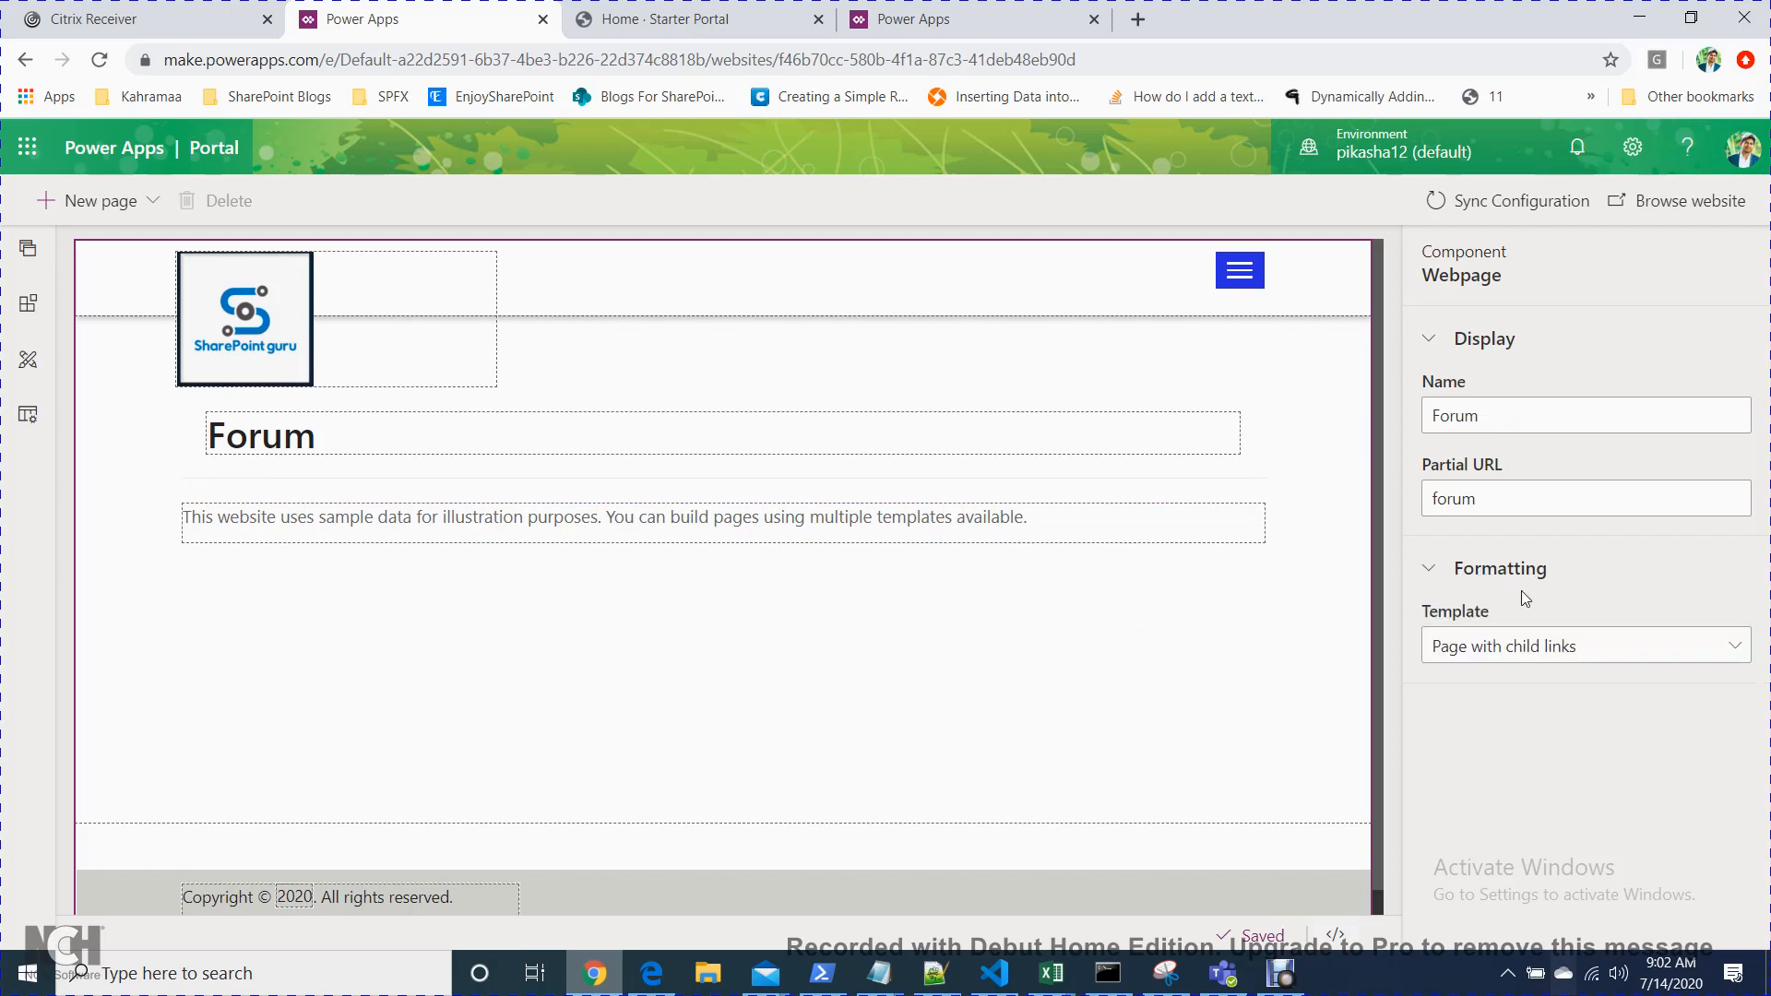
left_click(1563, 651)
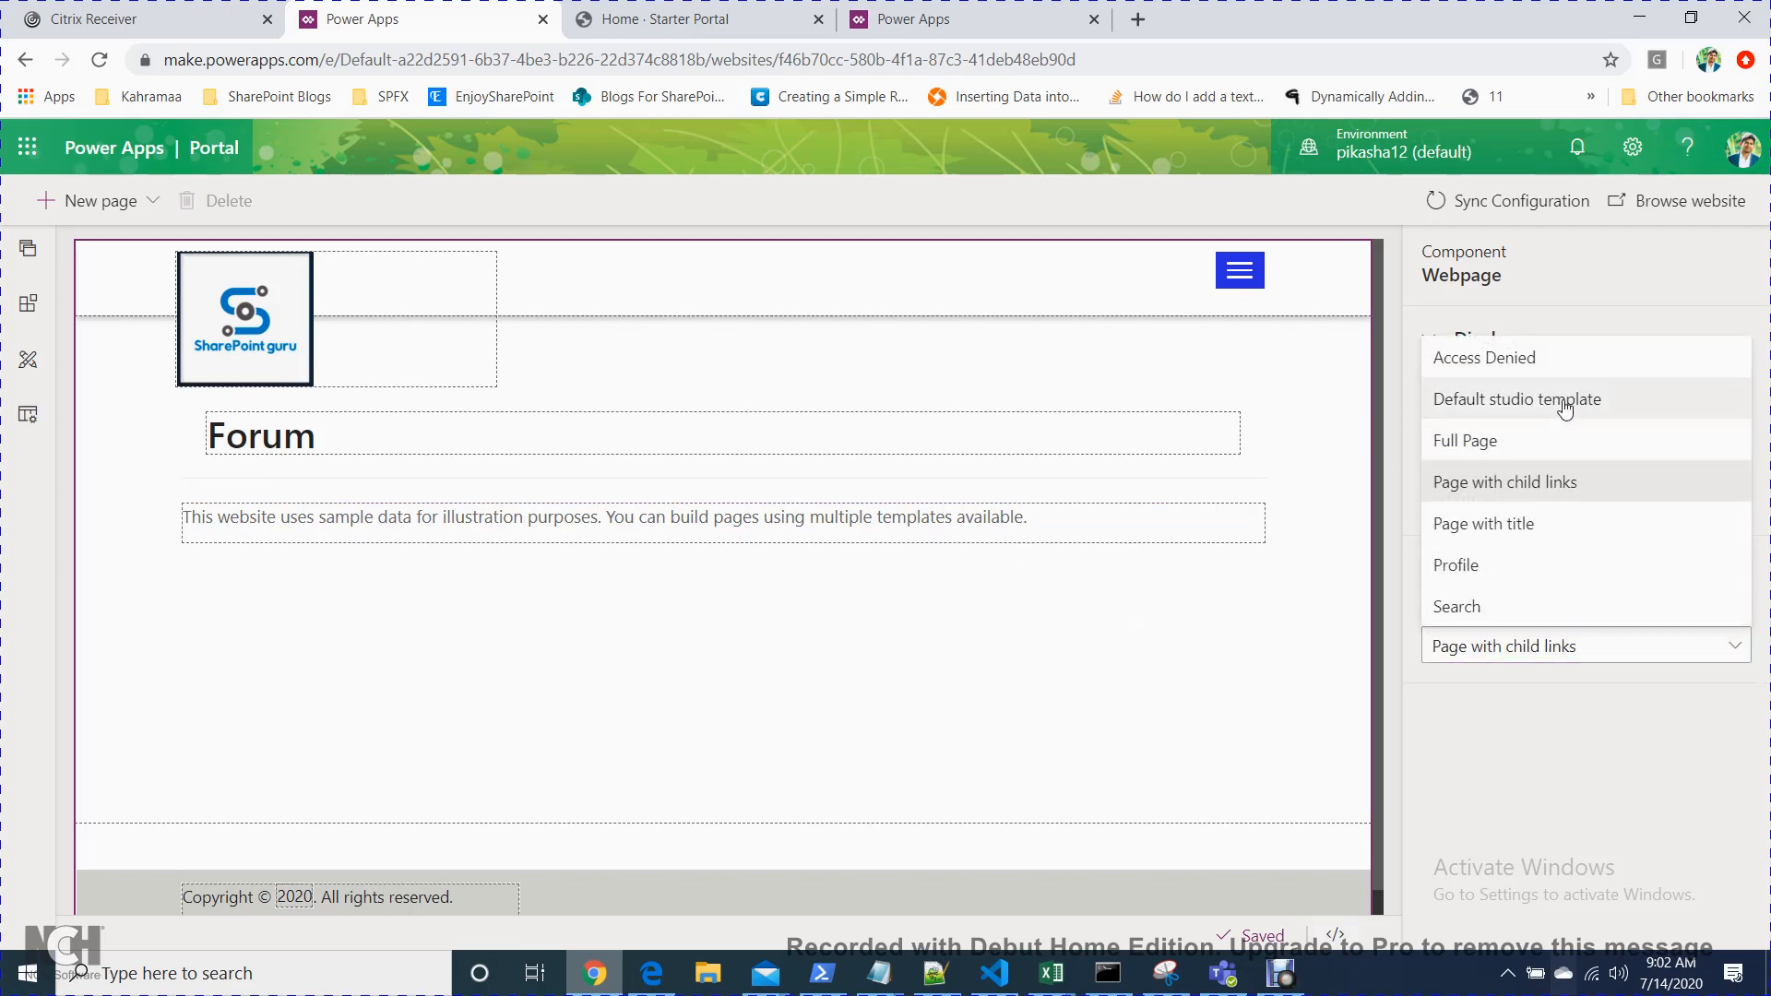
left_click(1553, 359)
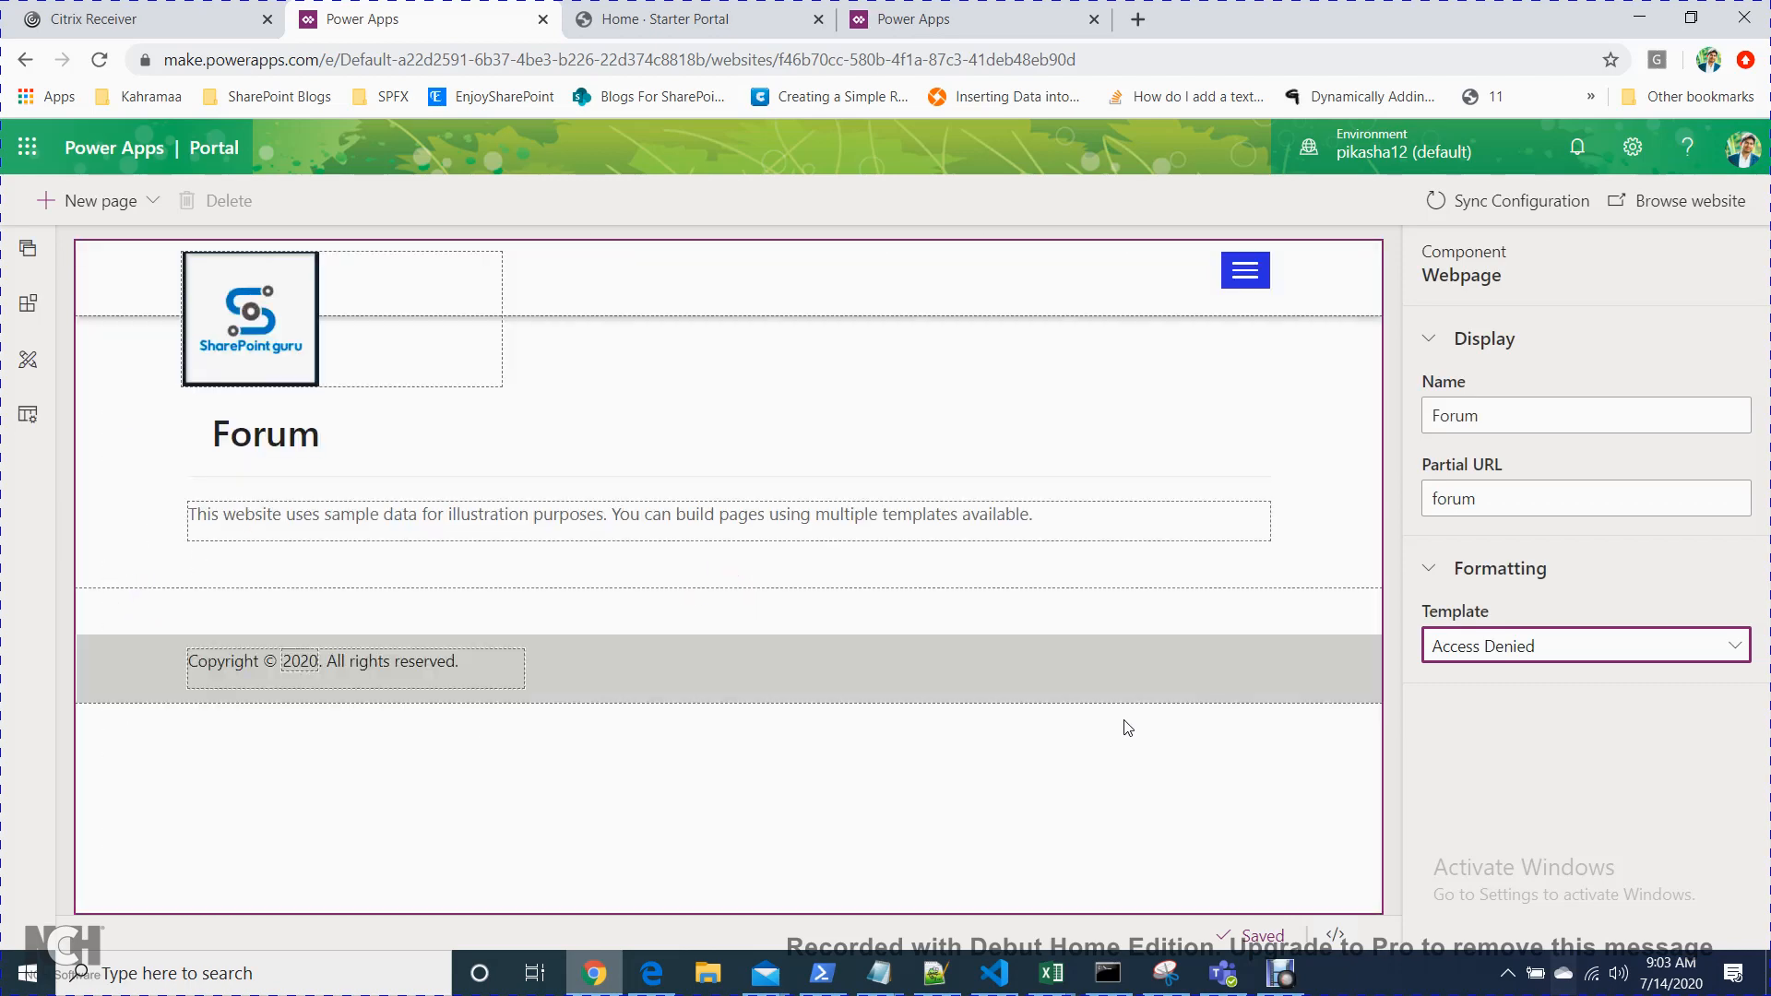
- Sync and browse the live website to check the Forum page with its new template
left_click(1678, 200)
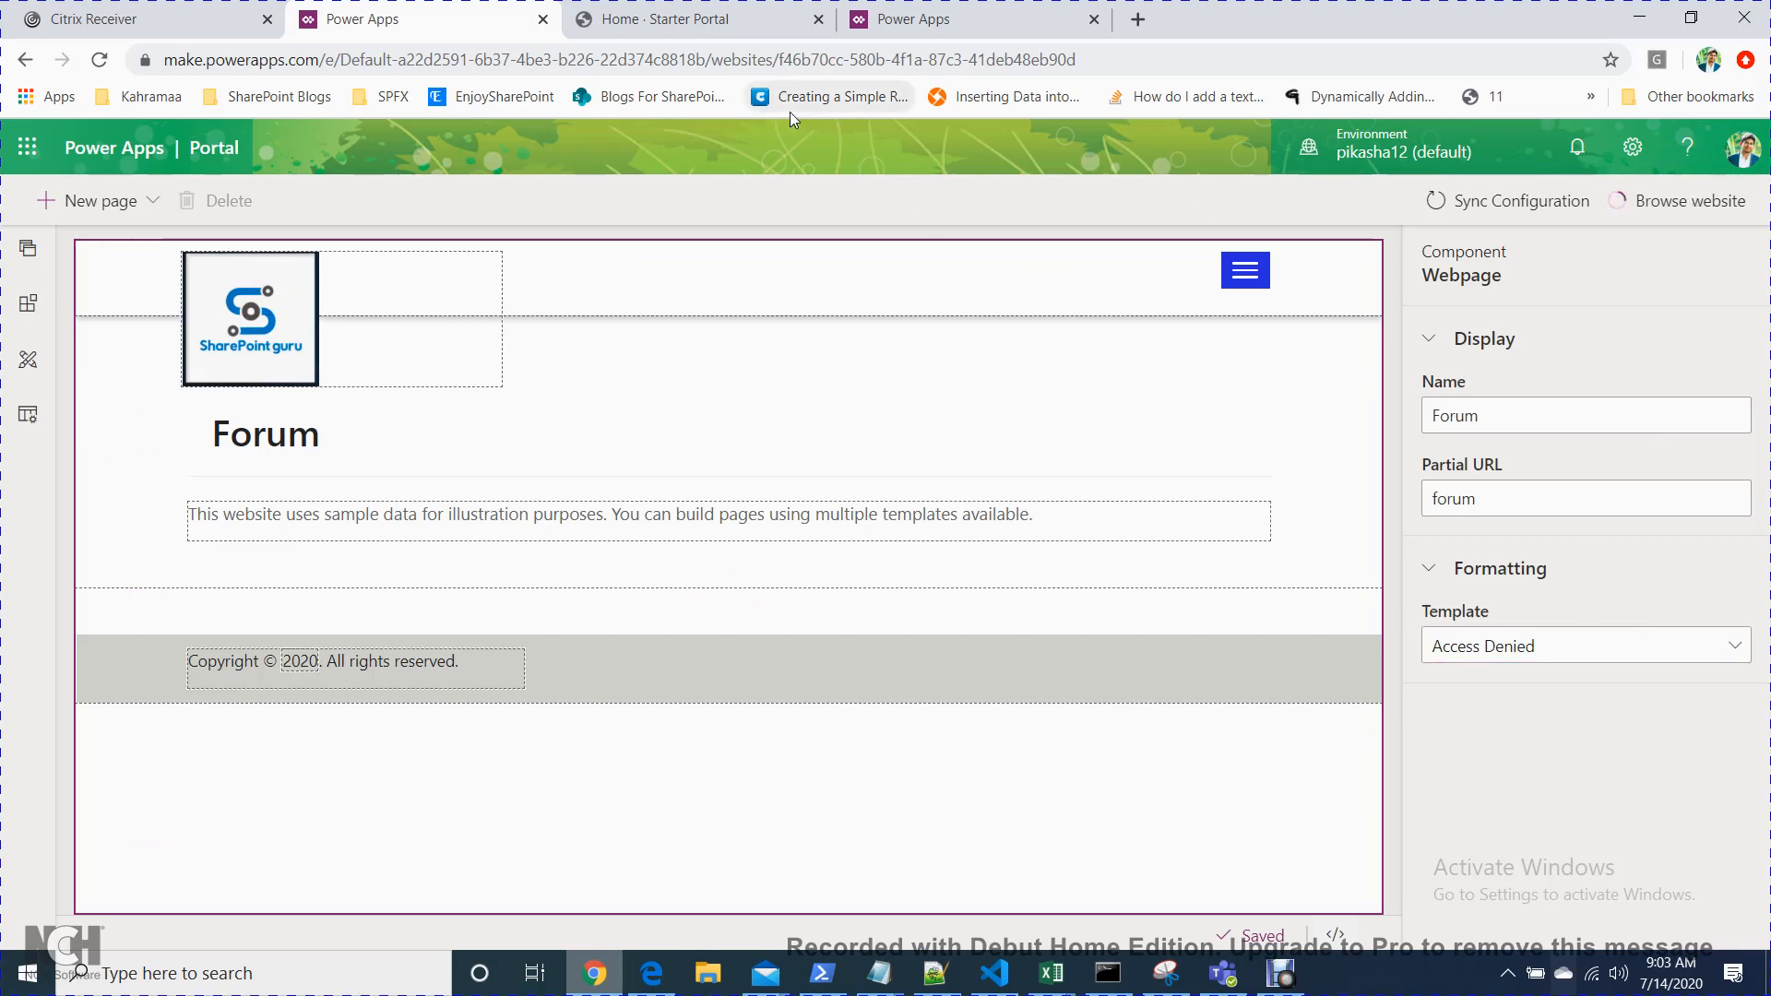
left_click(739, 19)
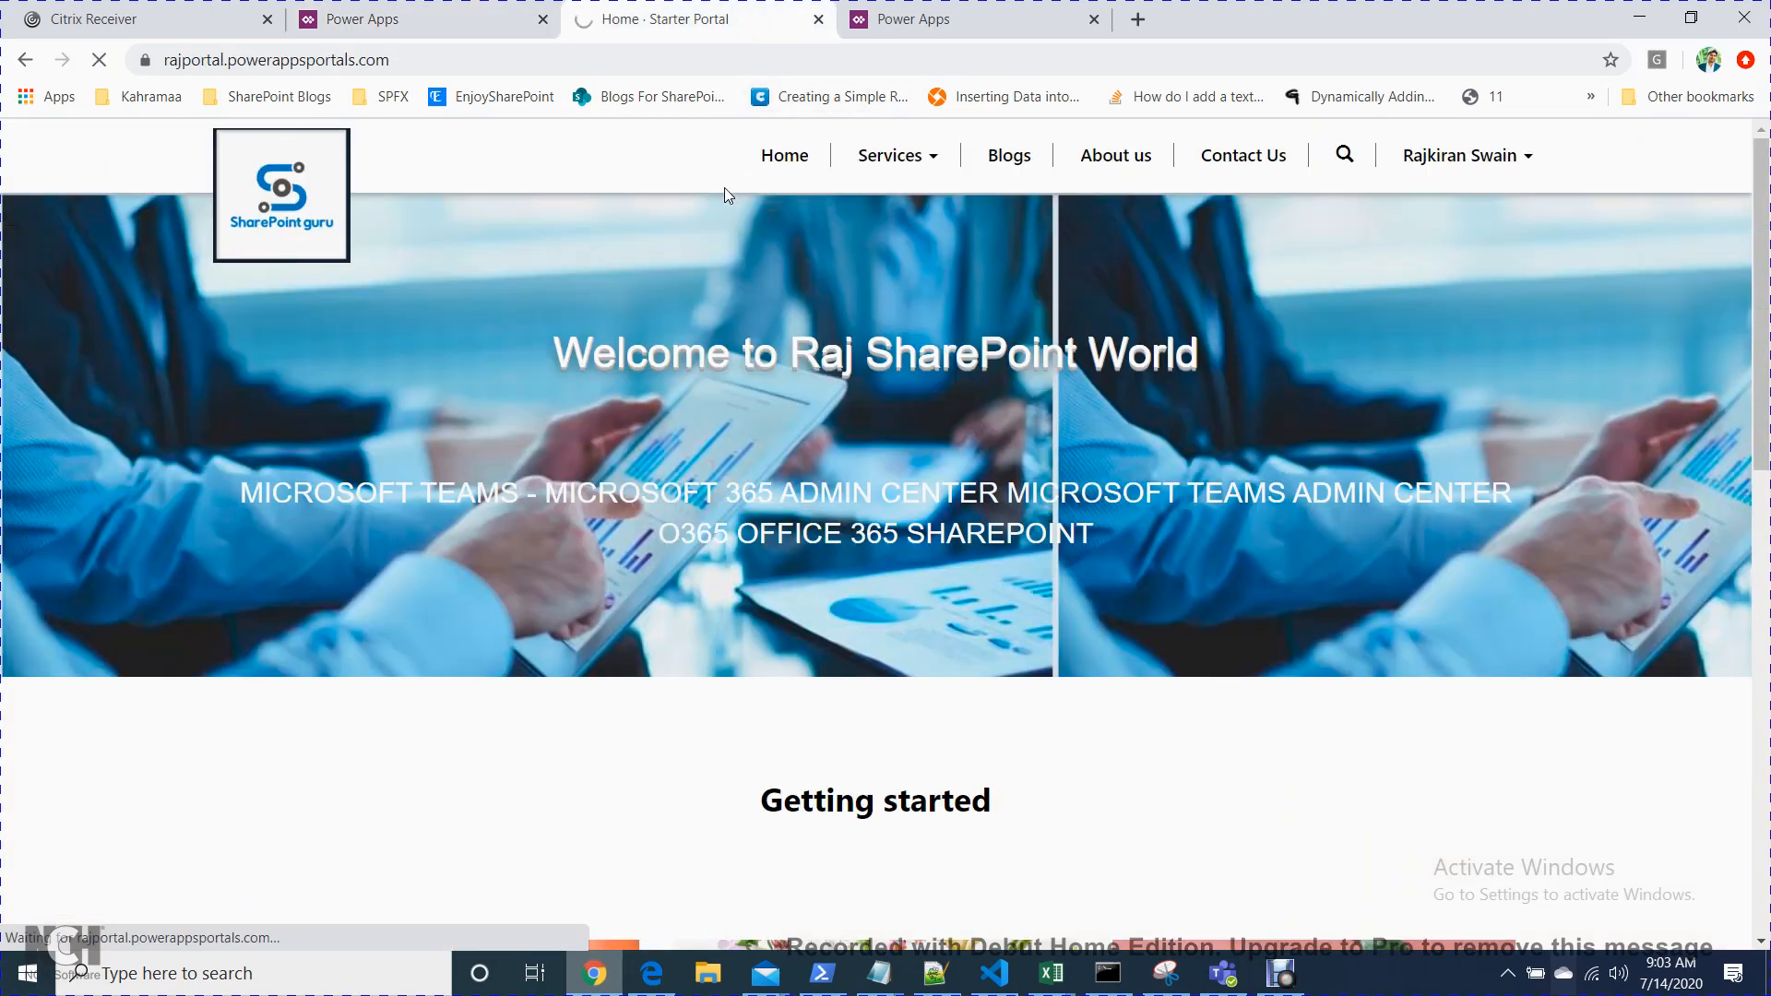
left_click(535, 12)
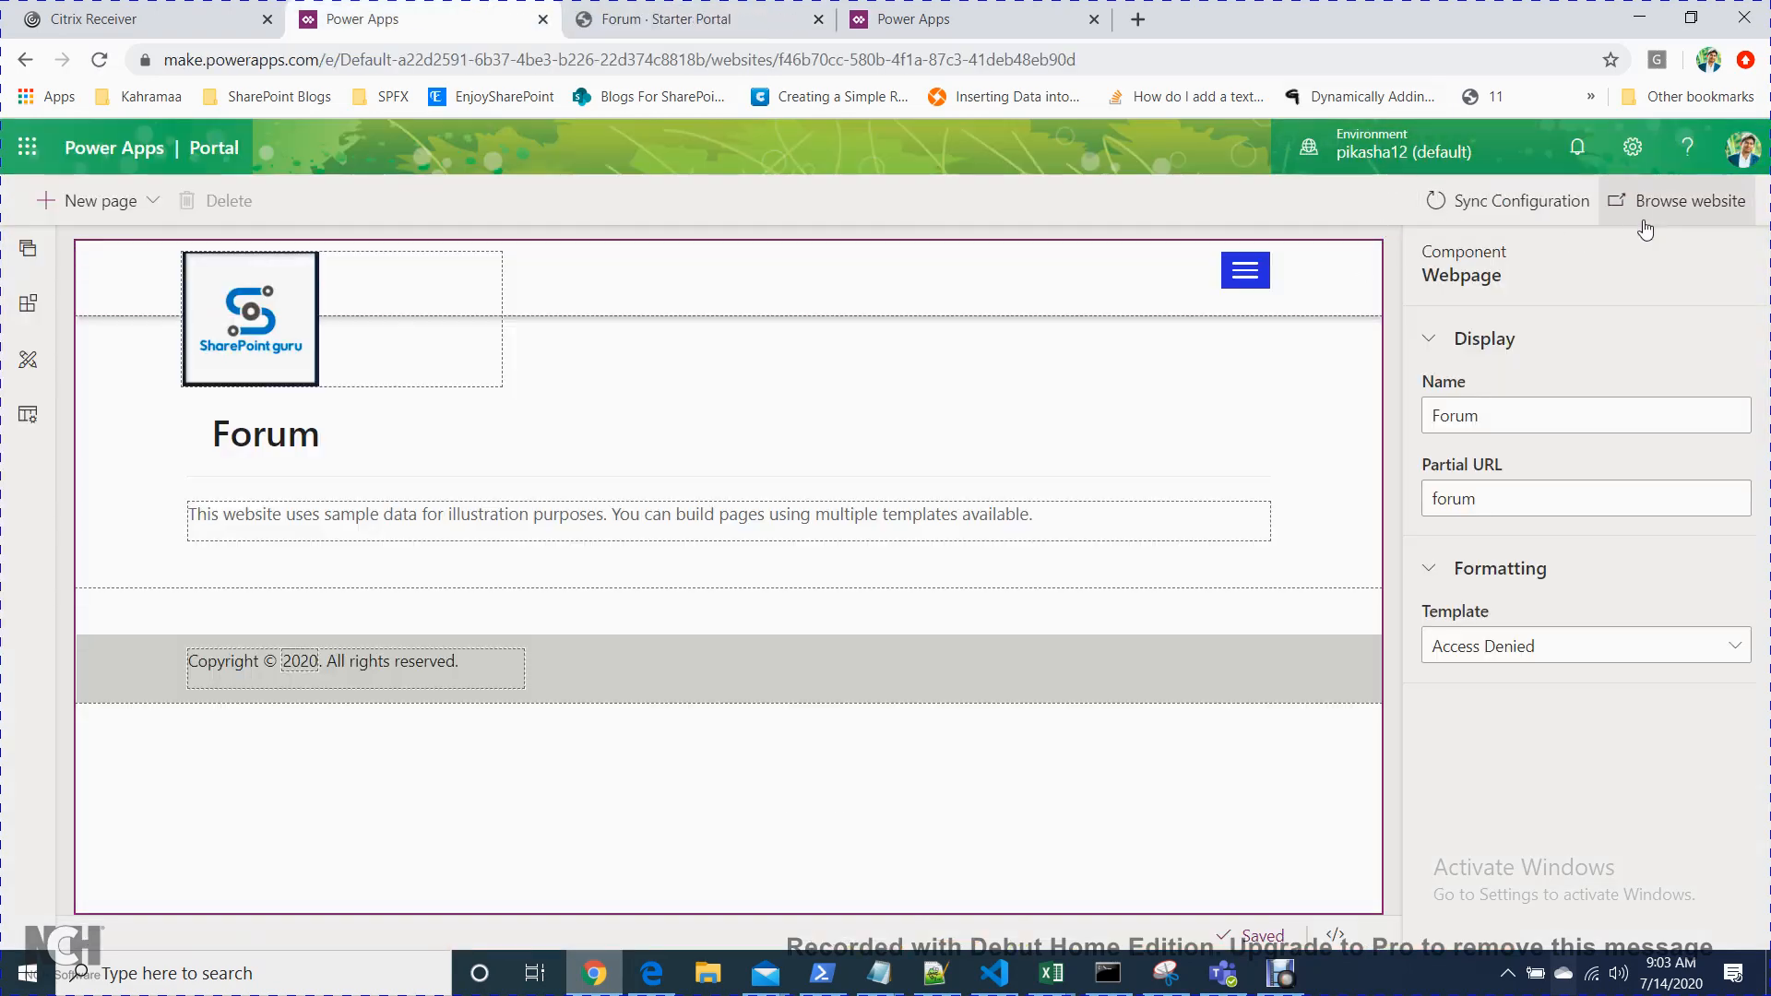
left_click(726, 9)
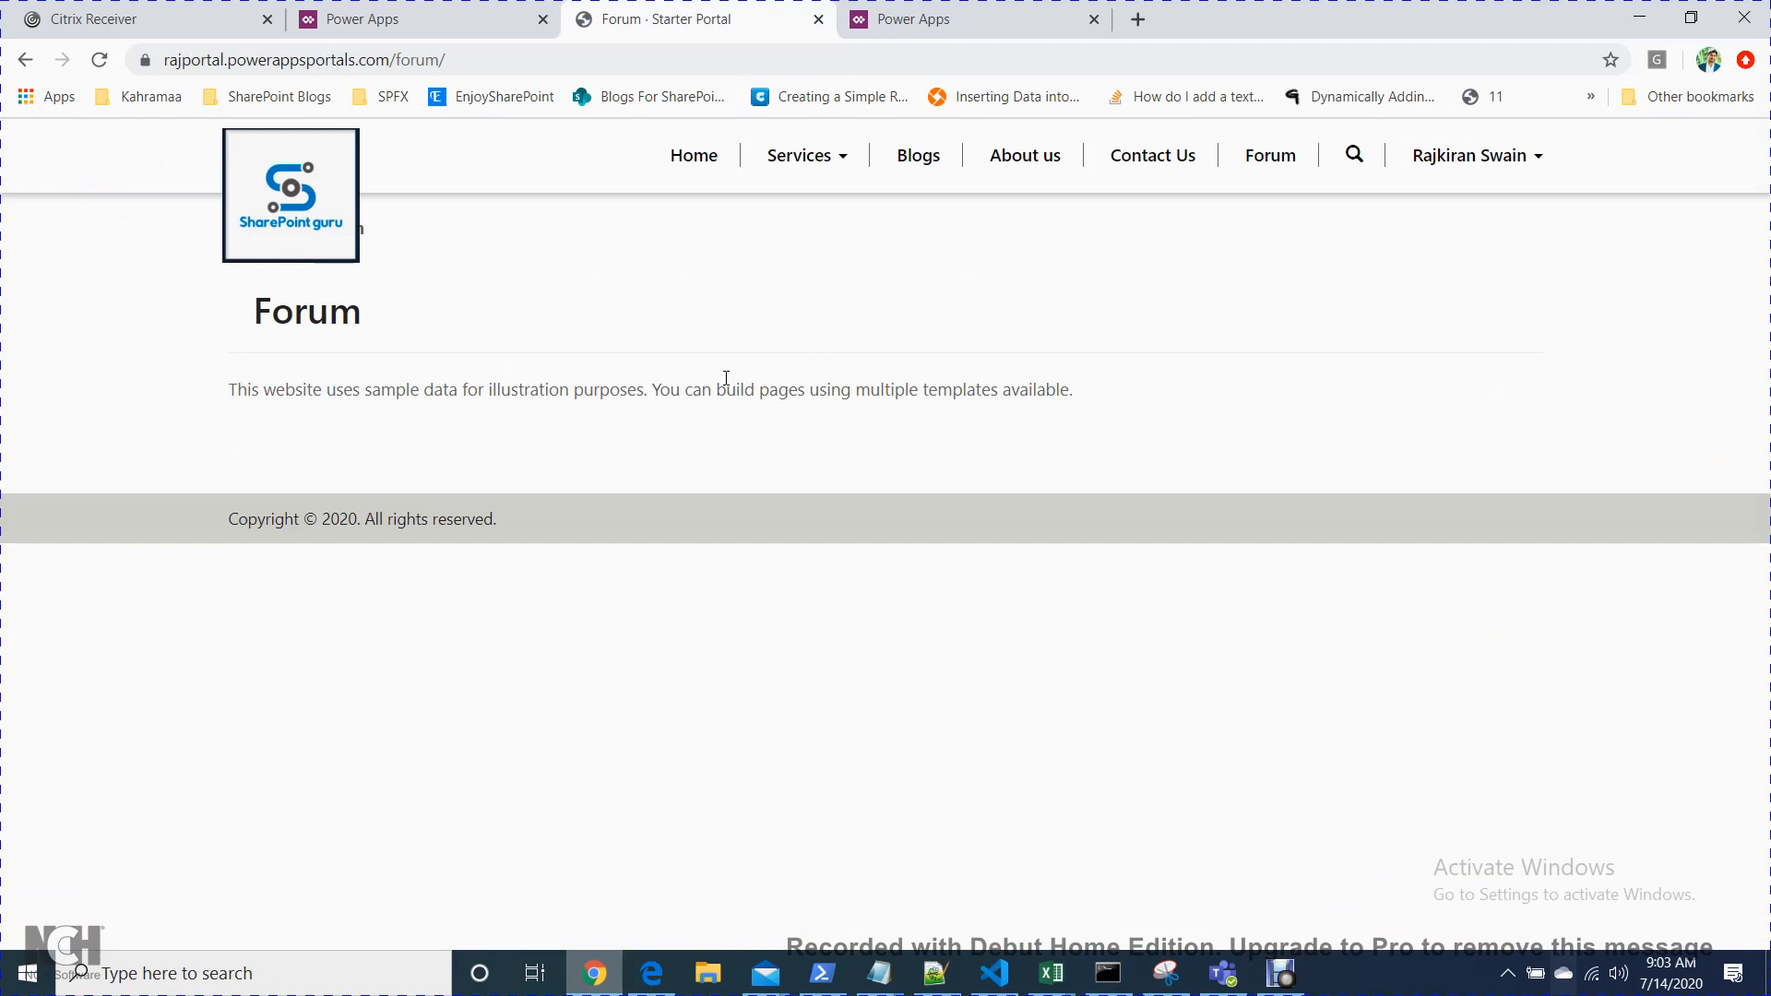
left_click_drag(897, 387, 909, 388)
- Look over the live portal's About us page and site search box, and return to the home page
left_click(1052, 164)
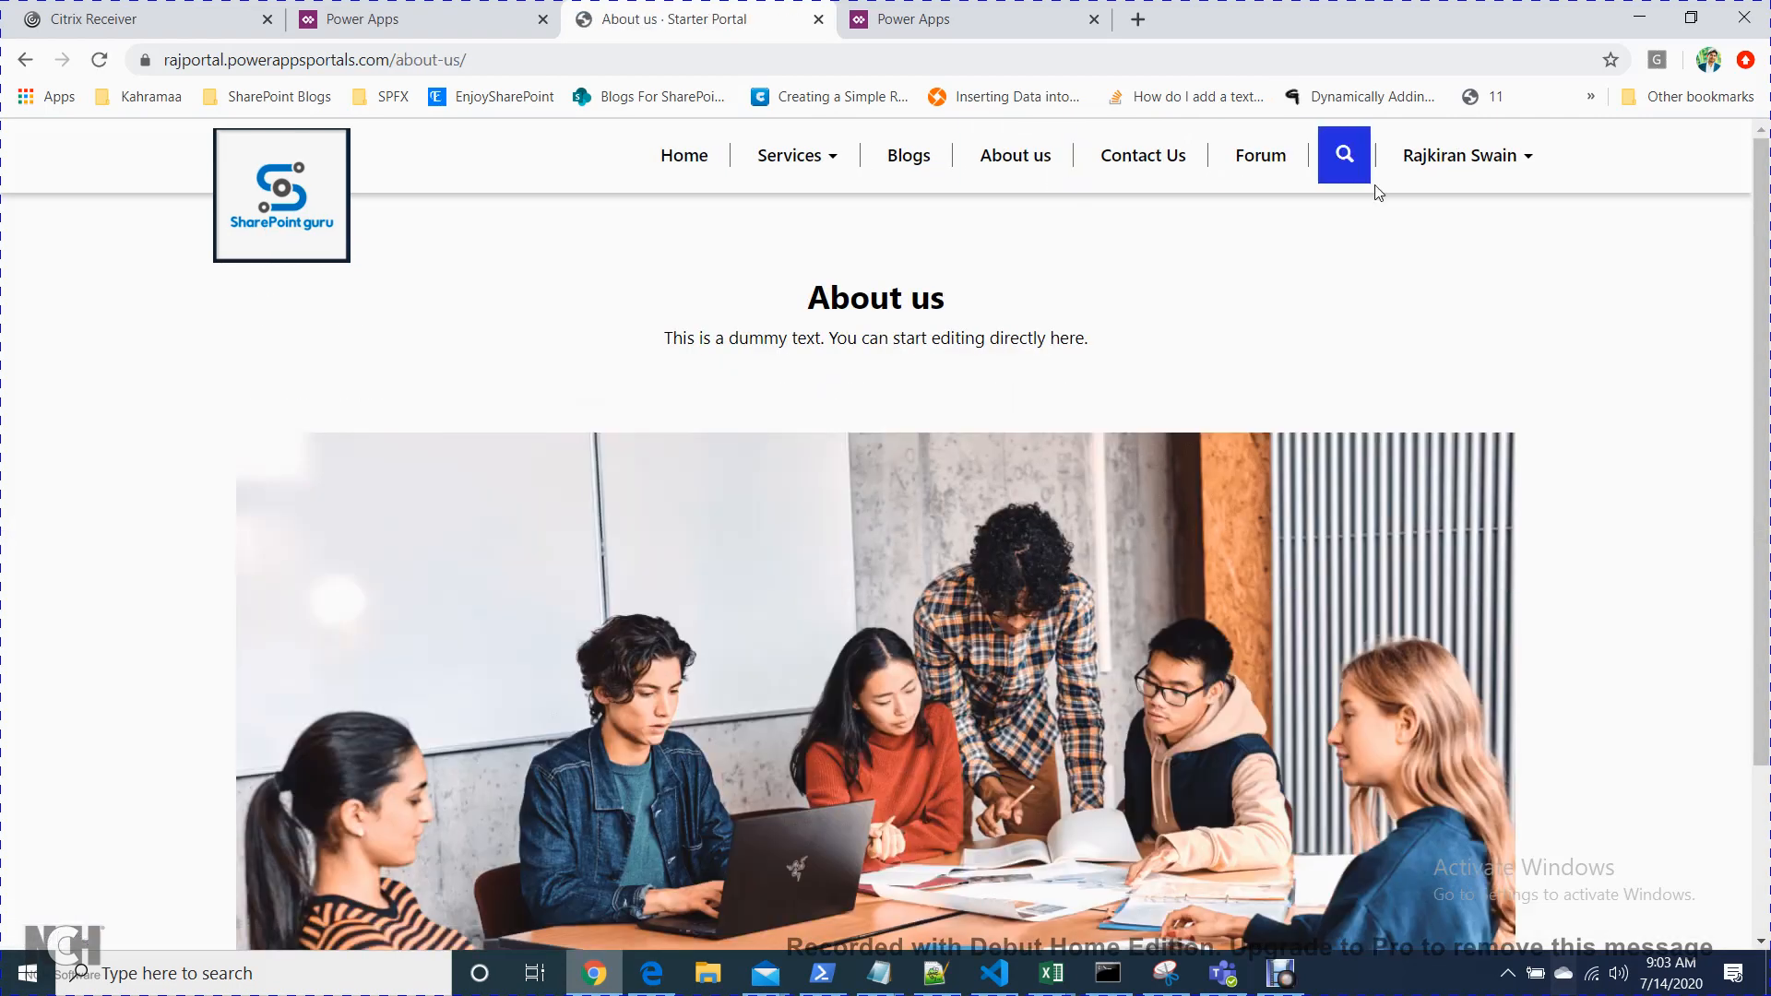
left_click(1343, 155)
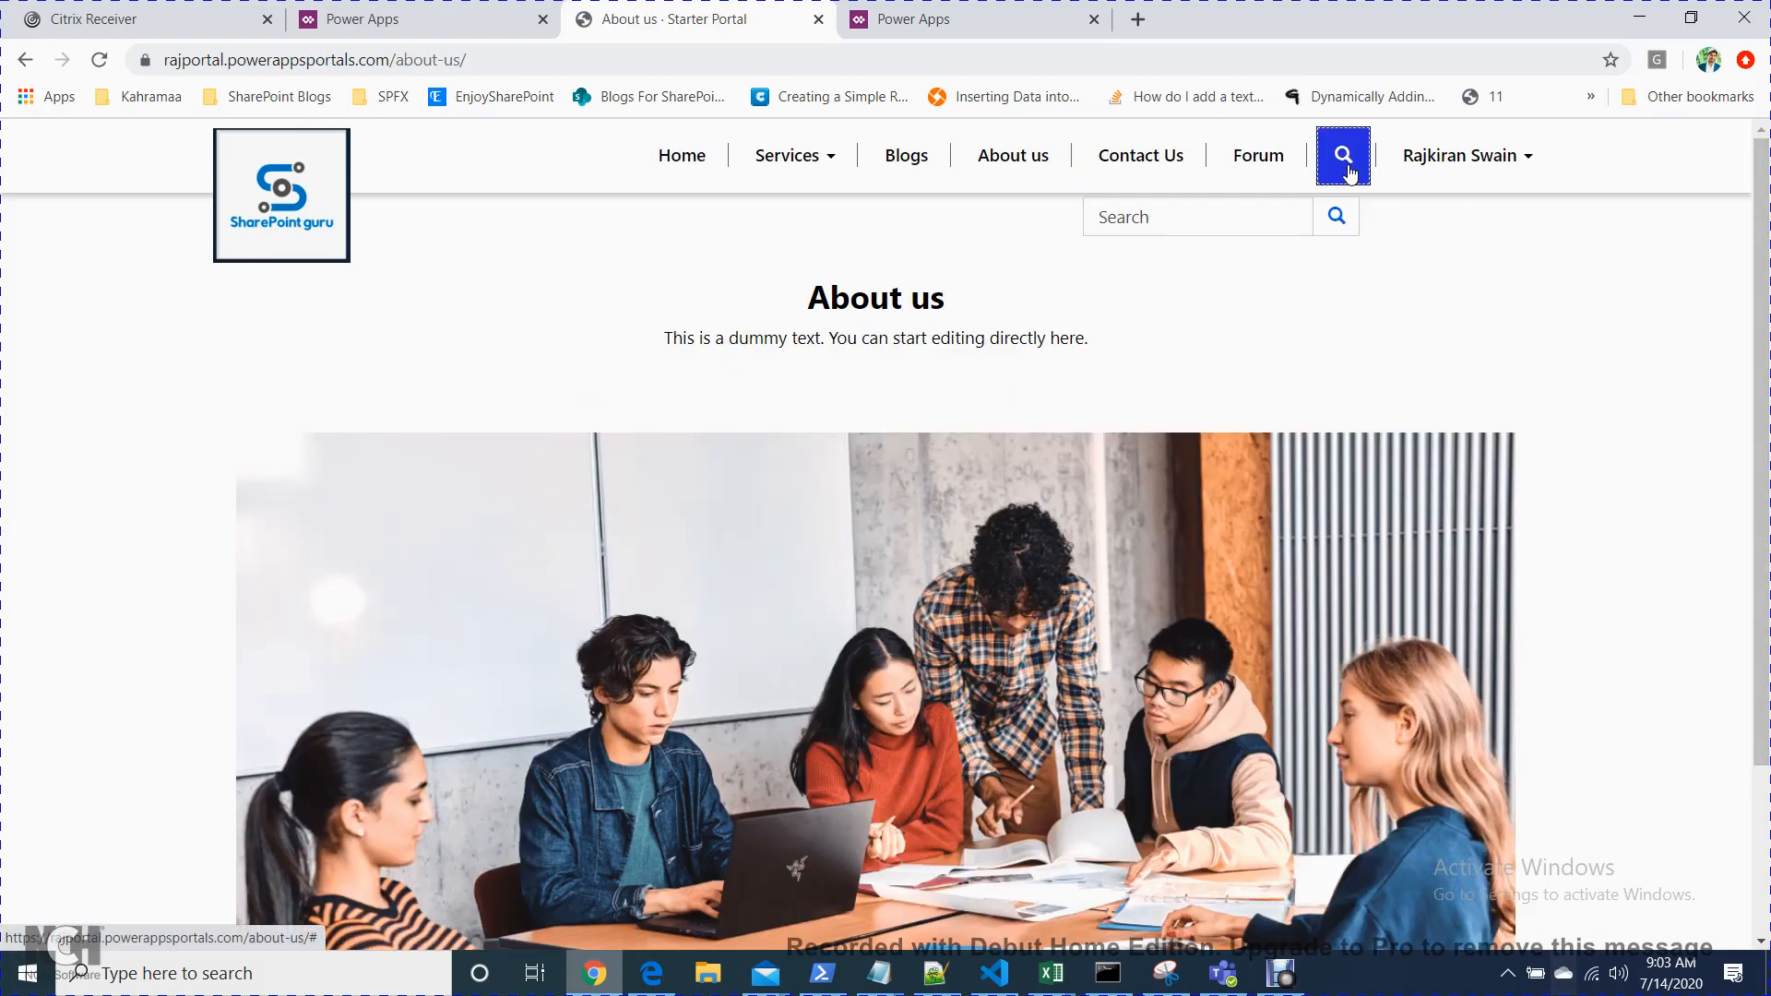
left_click(1572, 295)
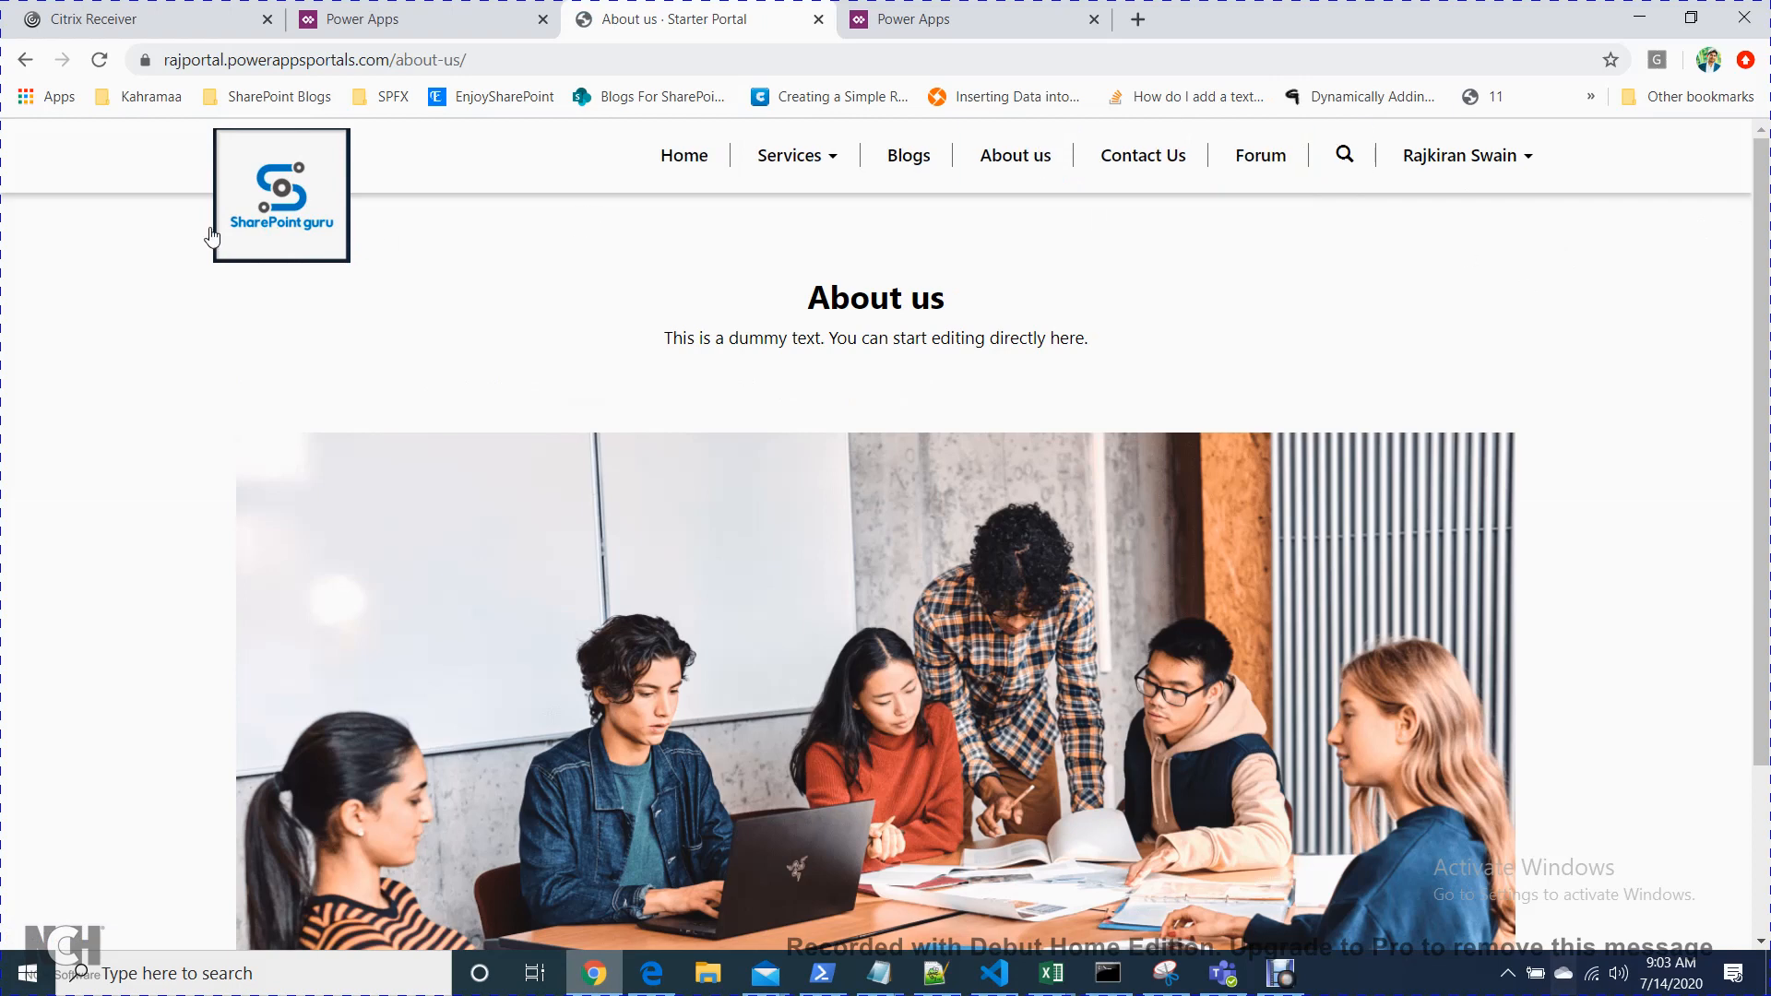
left_click(280, 228)
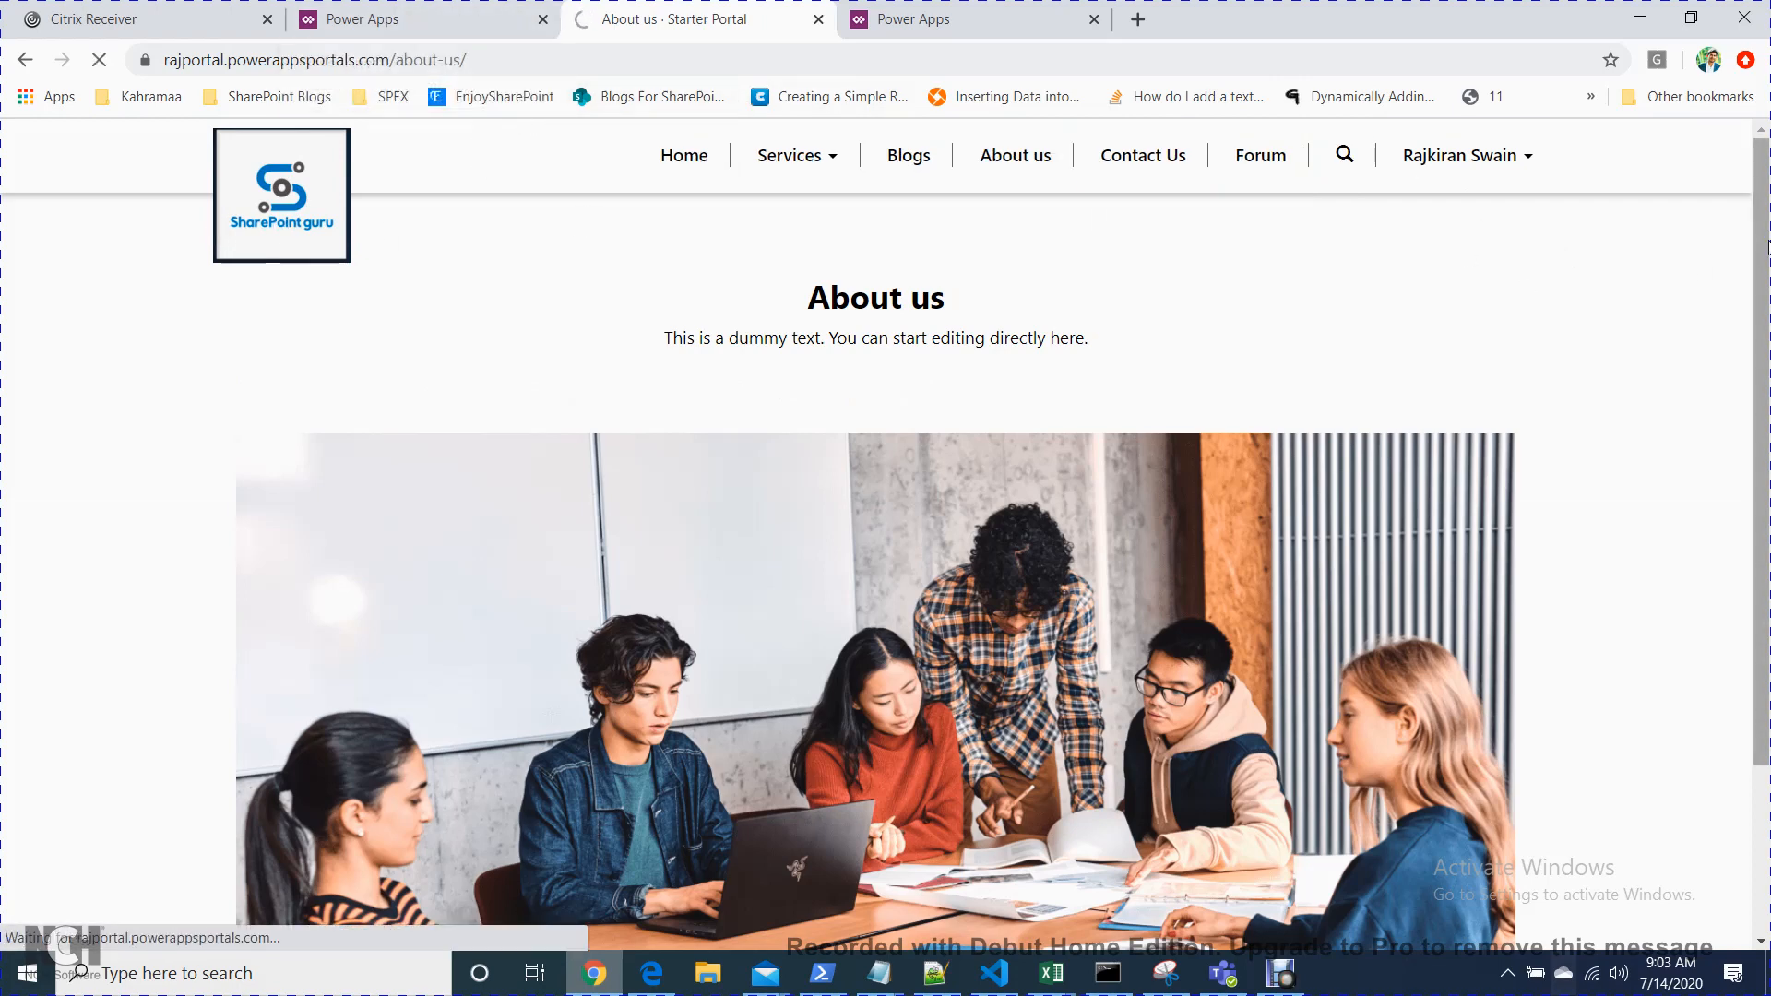
left_click_drag(1761, 332, 1762, 394)
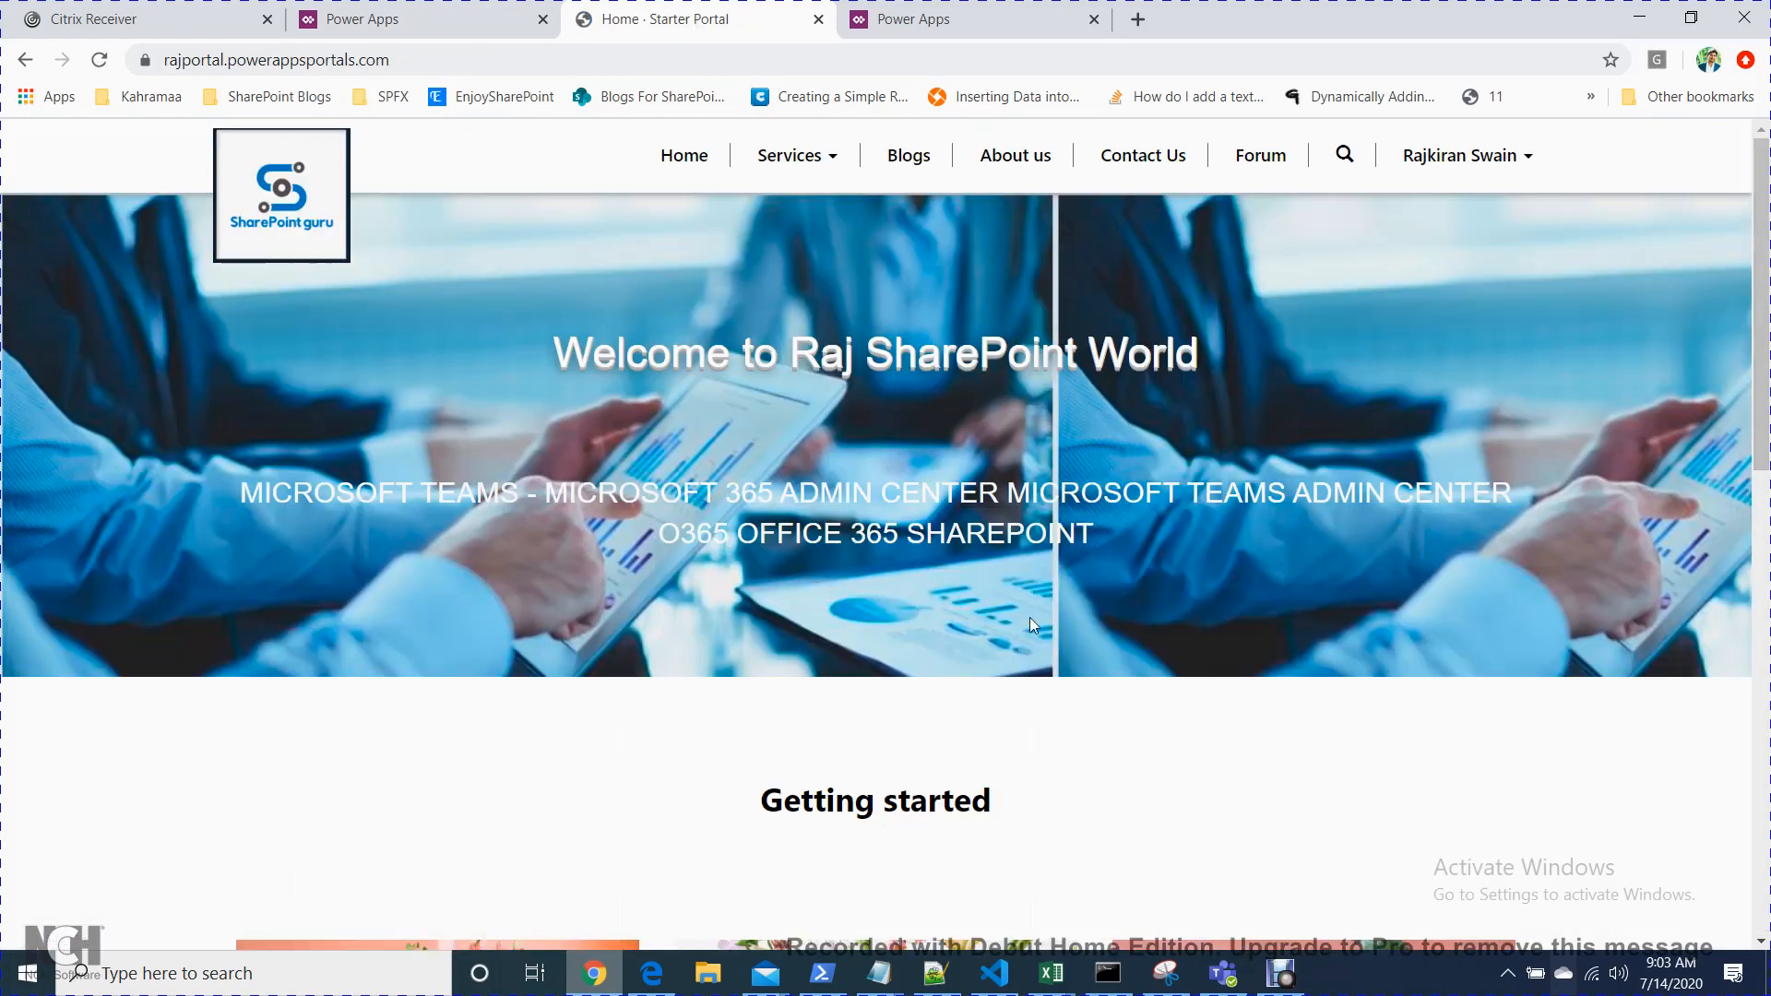
- Switch back to the Power Apps portal studio and collapse the Forum webpage's Formatting settings
left_click(408, 17)
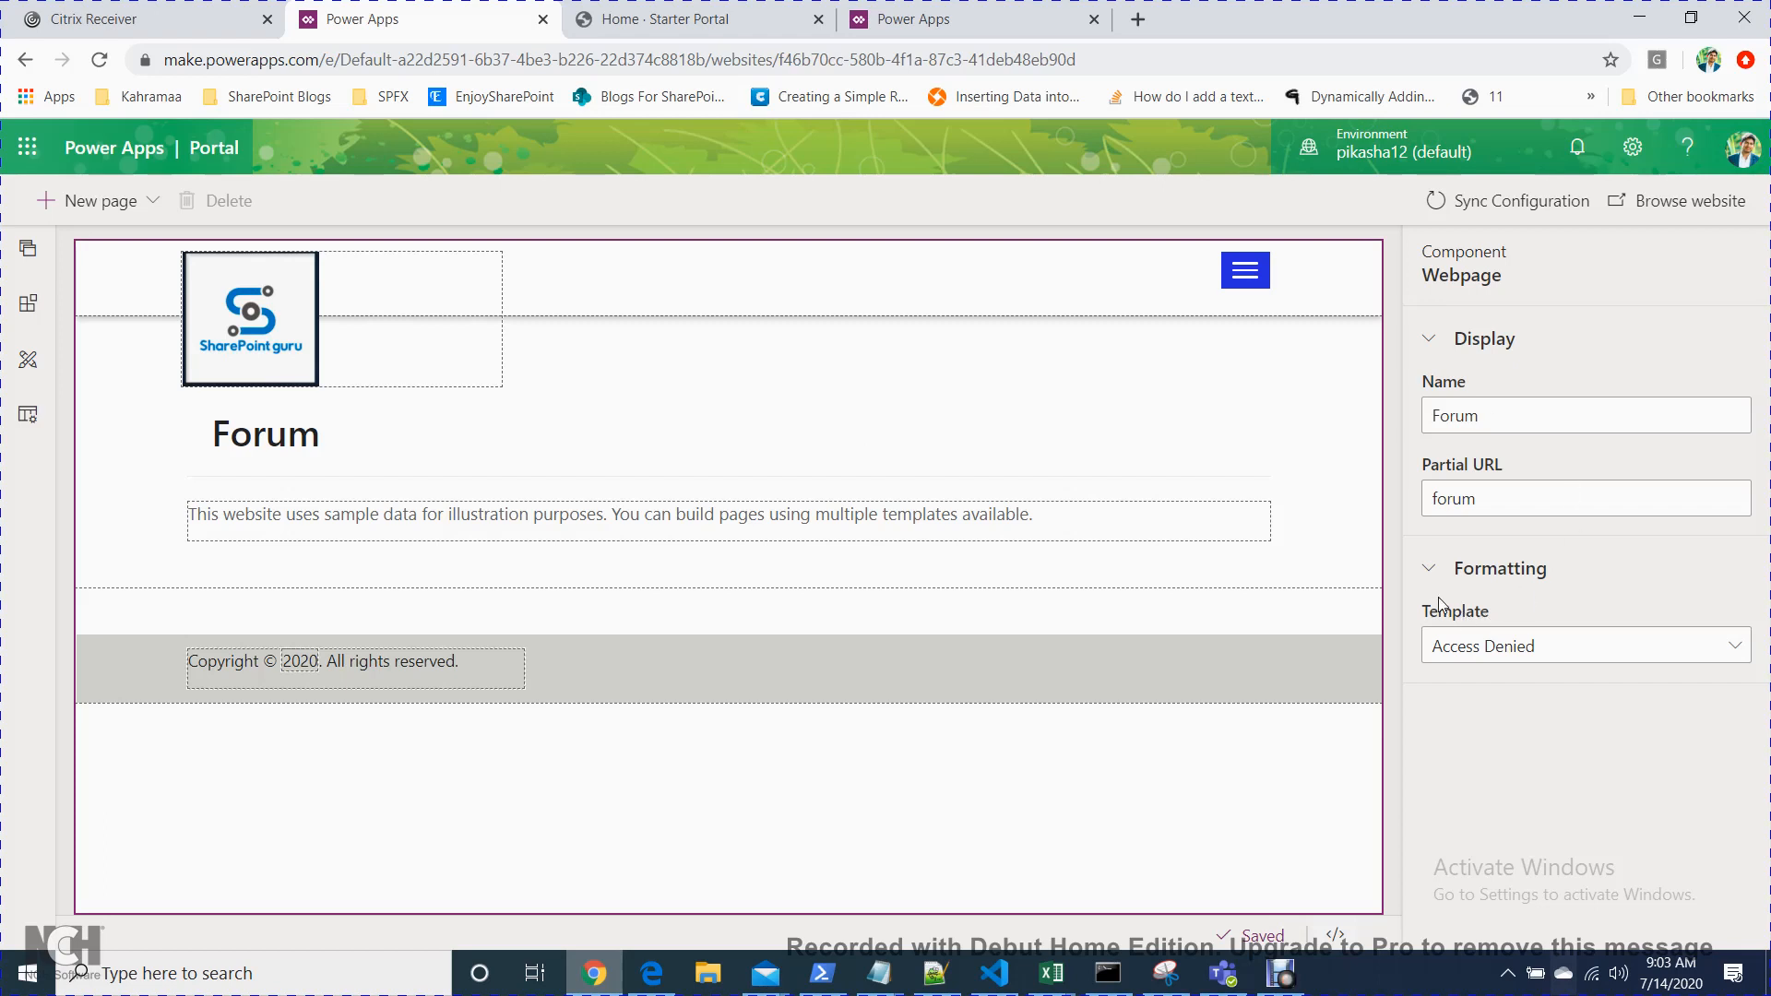
left_click(1445, 566)
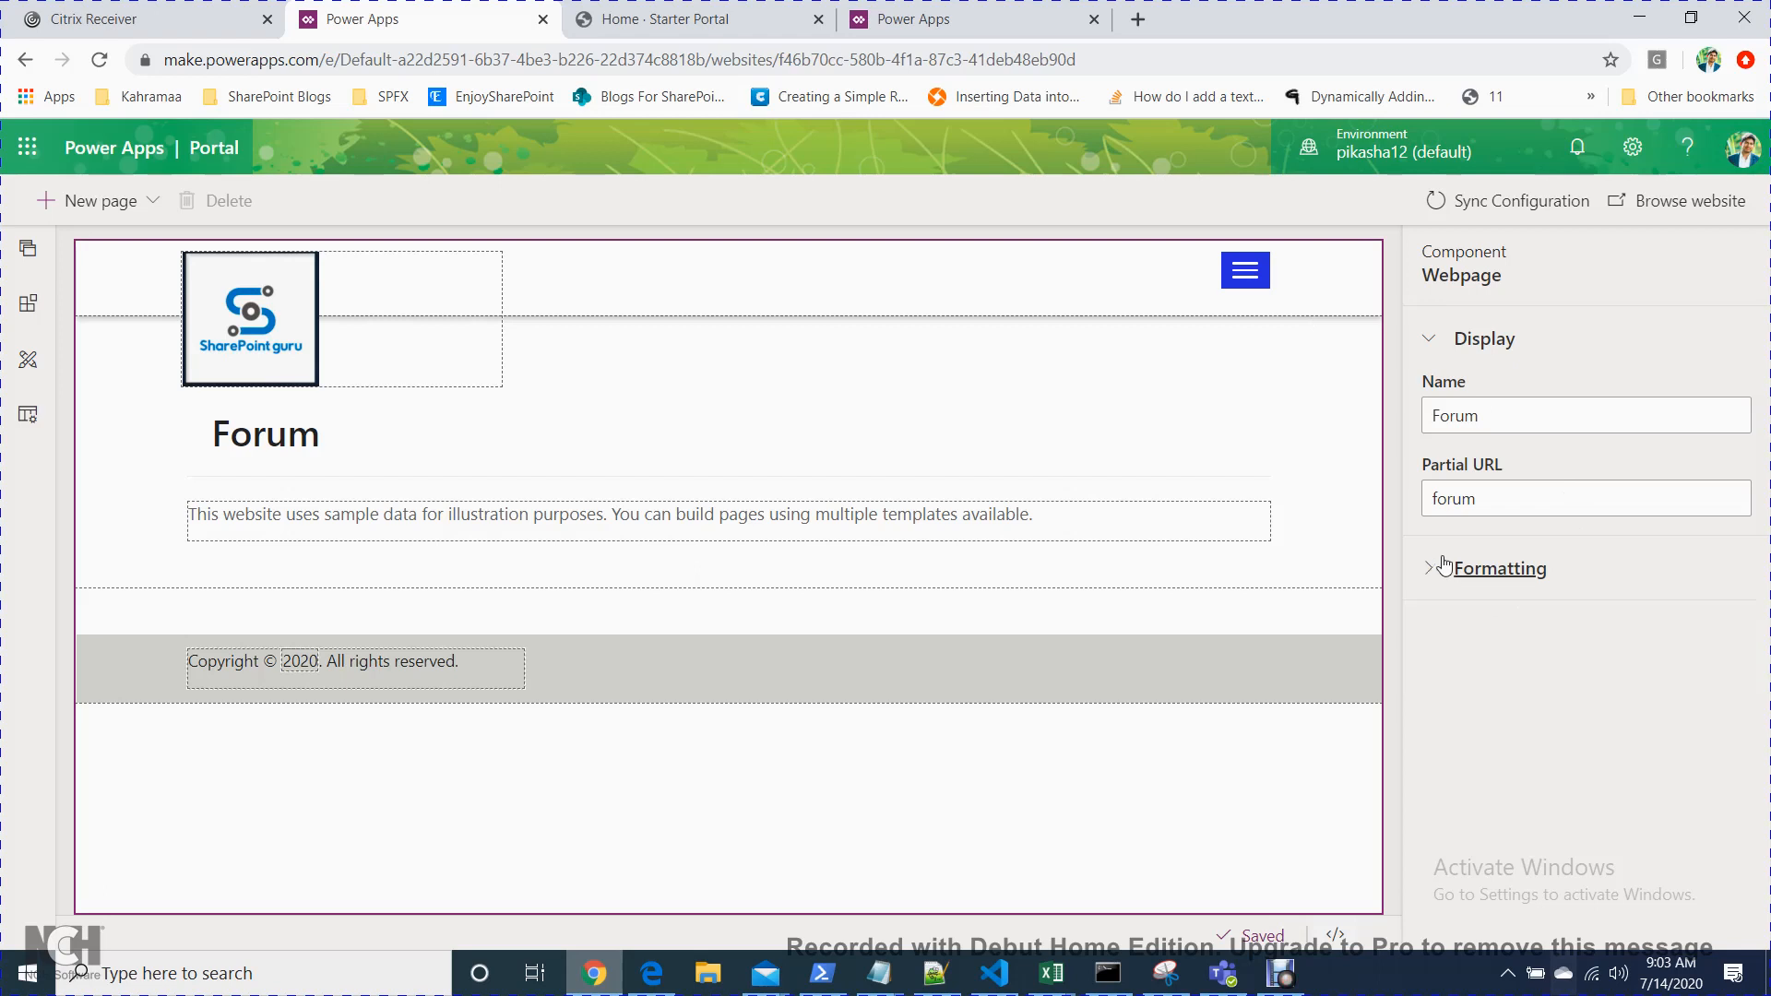